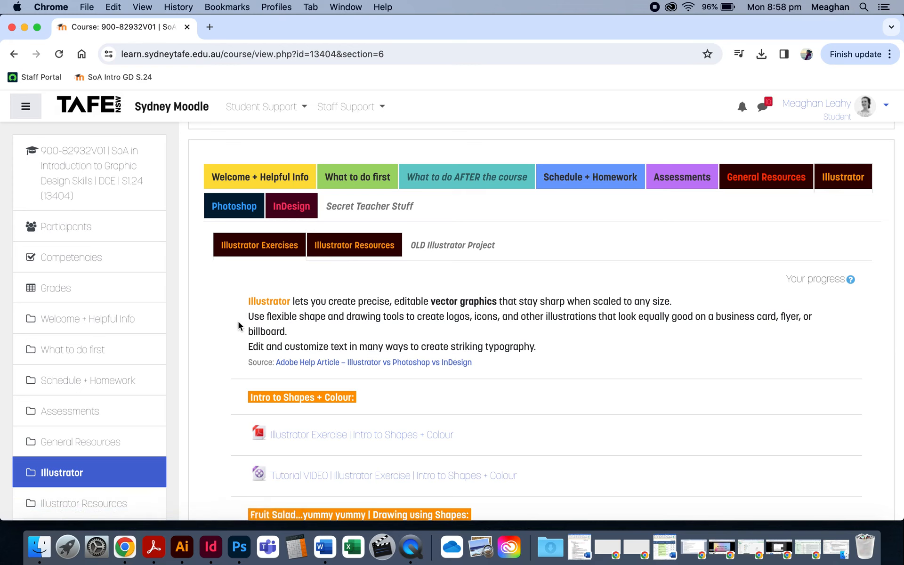
# Step: Download the Daisy Me Rollin' Illustrator exercise sketch image from the course's Illustrator section
pyautogui.scroll(-10, 238, 322)
pyautogui.scroll(-7, 238, 321)
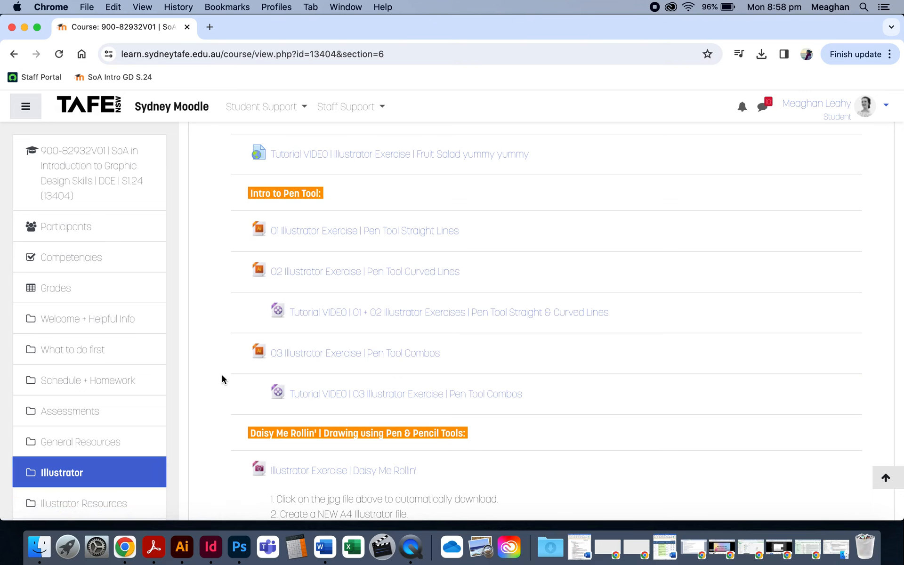
pyautogui.scroll(-2, 214, 399)
pyautogui.scroll(-6, 214, 401)
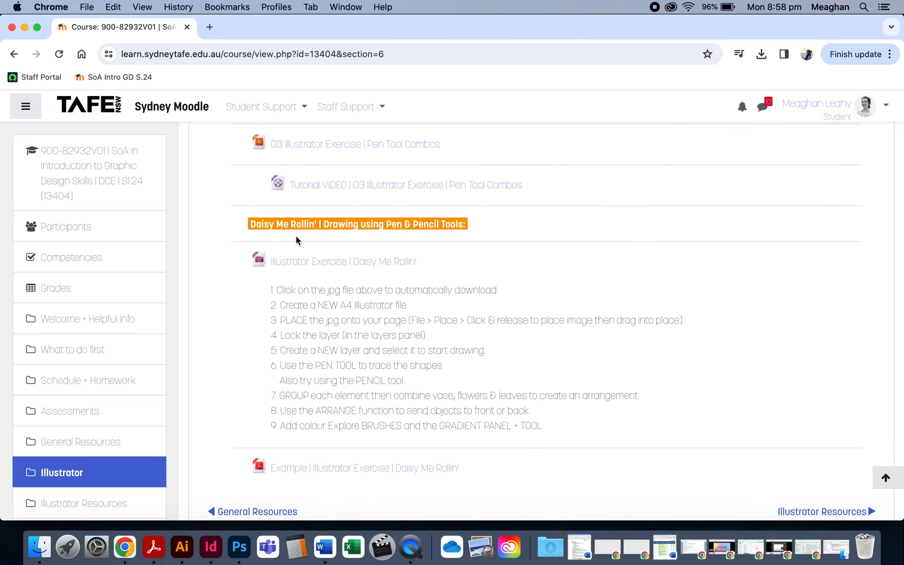
pyautogui.click(330, 264)
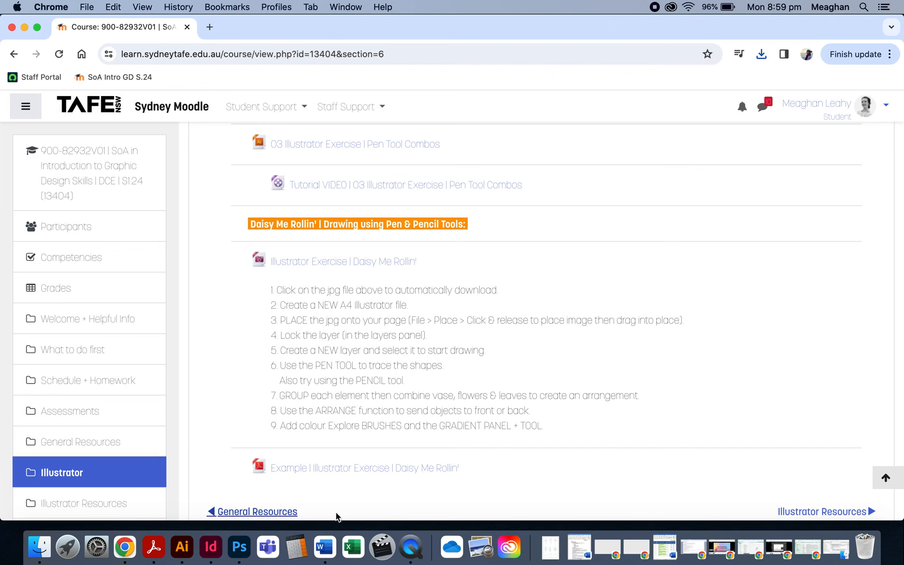
# Step: Switch to Illustrator and create a new document from the A4 print preset with units in millimeters
pyautogui.click(183, 547)
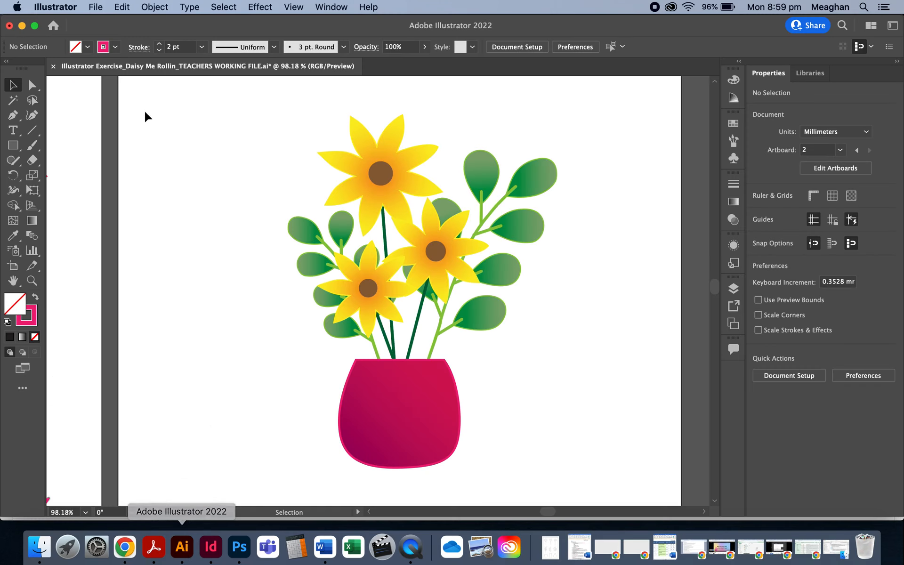
pyautogui.click(100, 6)
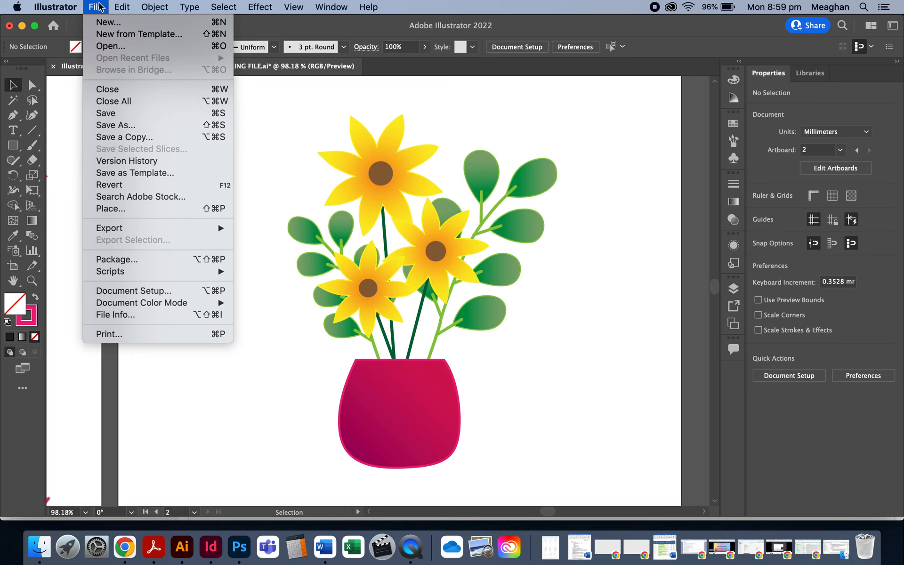
pyautogui.click(118, 23)
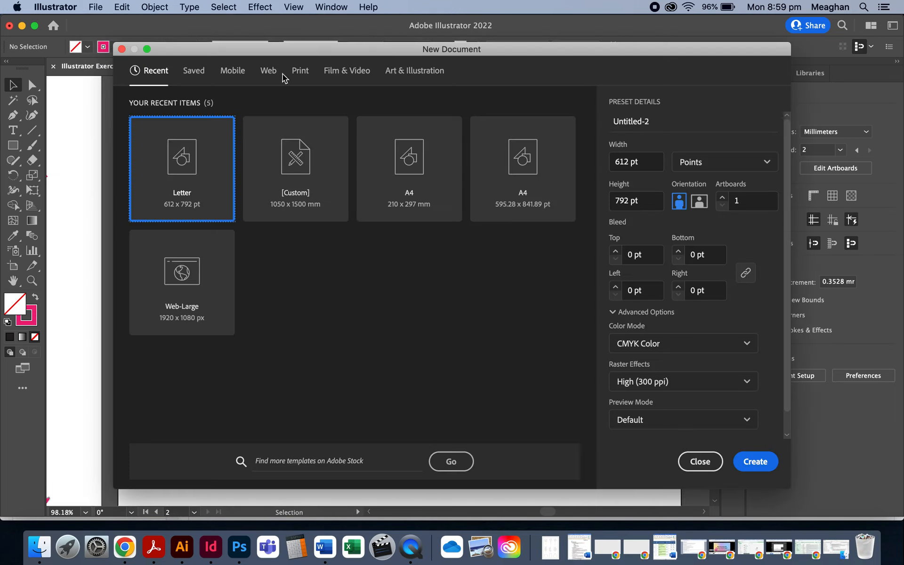
pyautogui.click(305, 75)
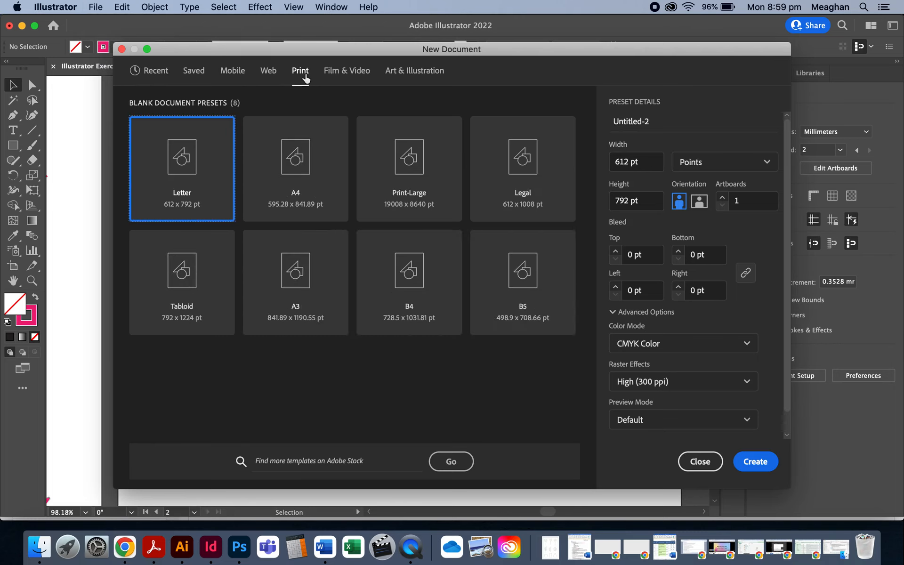
pyautogui.click(304, 177)
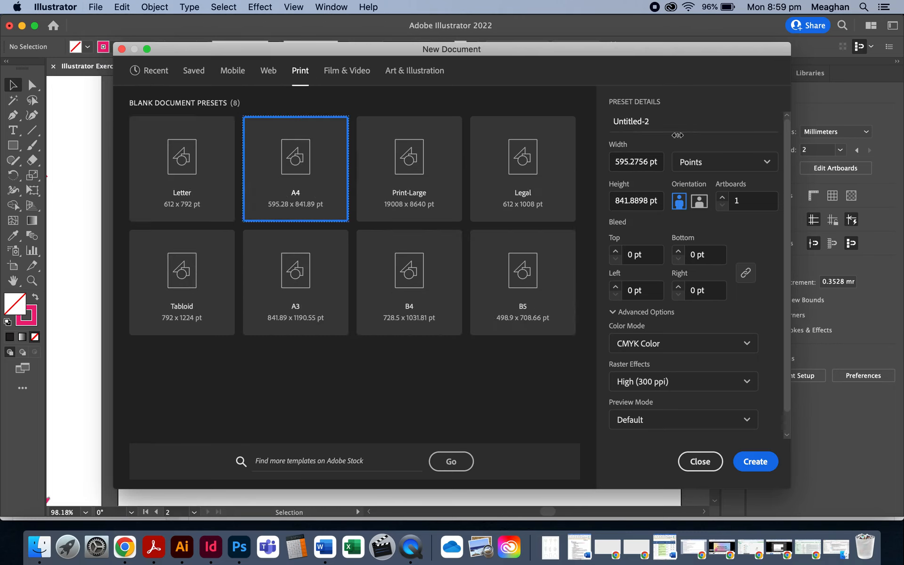
pyautogui.click(686, 166)
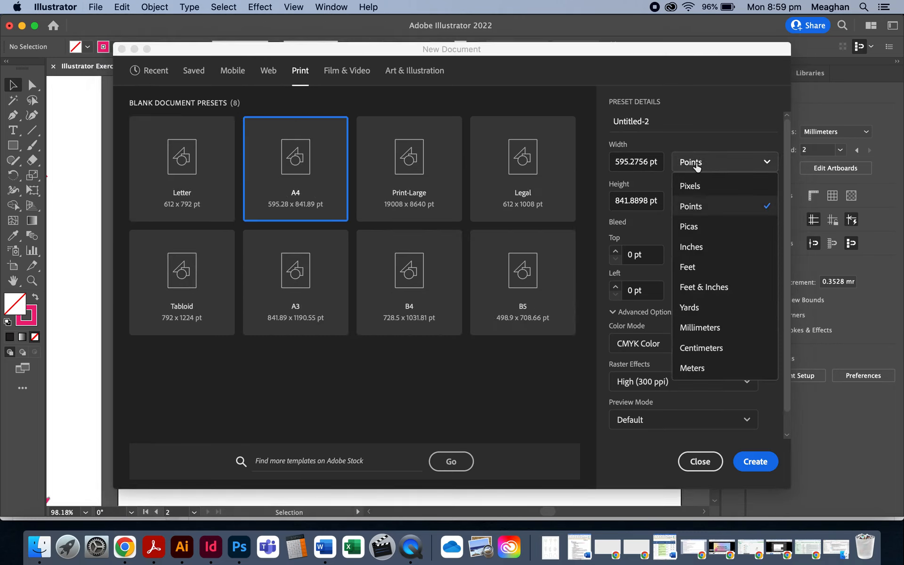
pyautogui.click(700, 327)
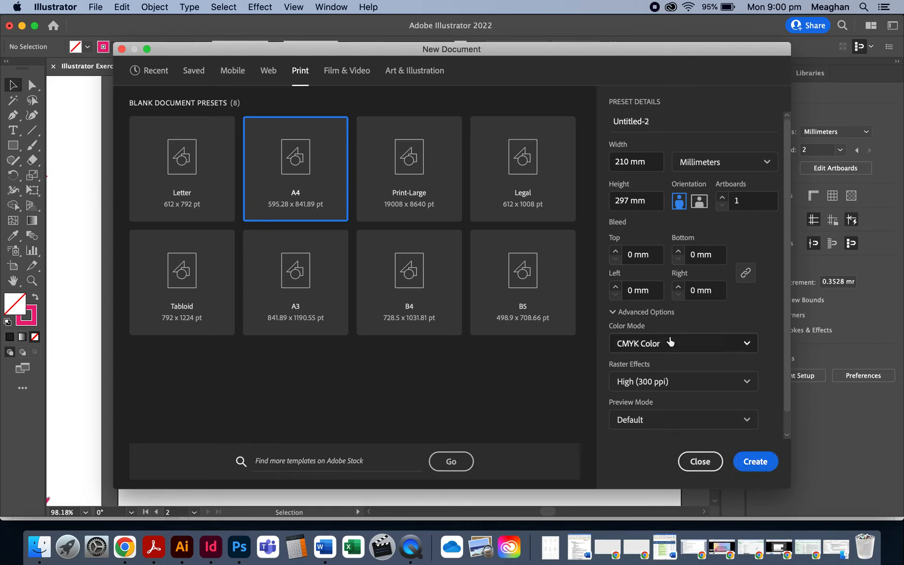
pyautogui.click(755, 464)
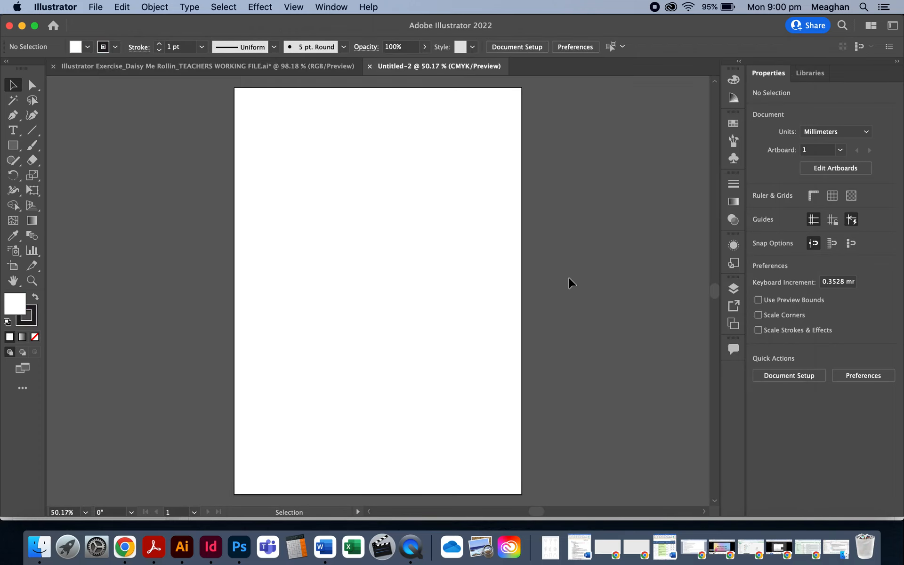
# Step: Place Illustrator Exercise_Daisy Me Rollin Sketch.jpg from Downloads at the artboard's top-left corner as a linked image
pyautogui.click(97, 7)
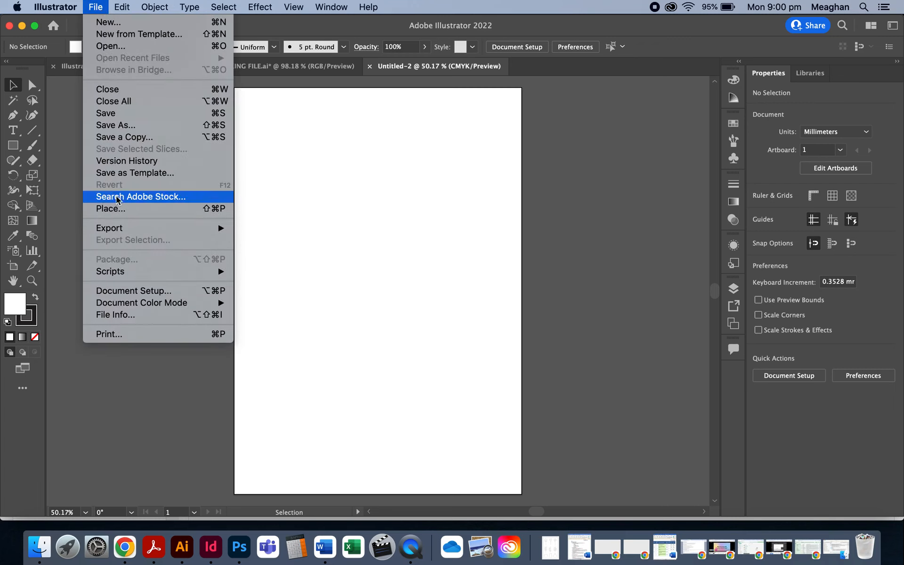
pyautogui.click(134, 212)
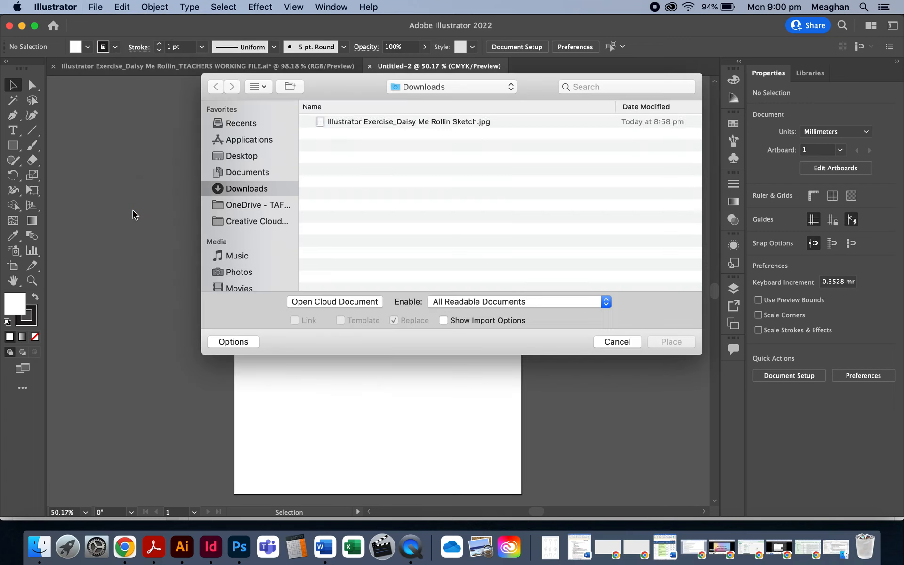
pyautogui.click(361, 122)
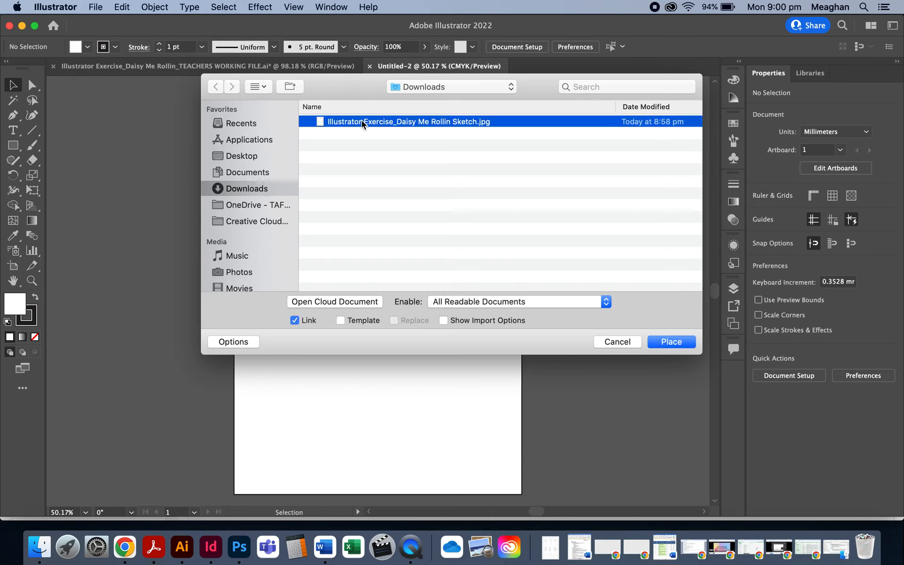
pyautogui.click(572, 256)
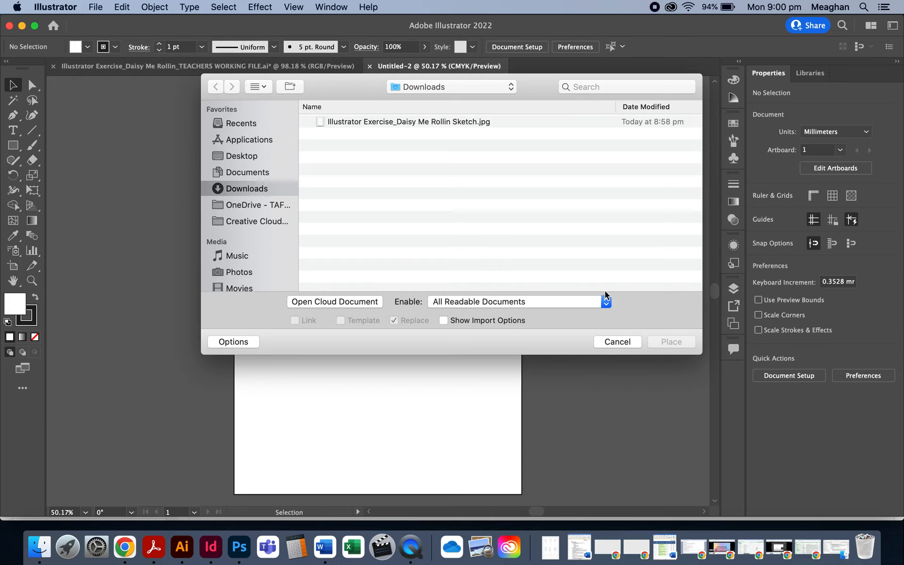
pyautogui.click(430, 121)
pyautogui.click(671, 342)
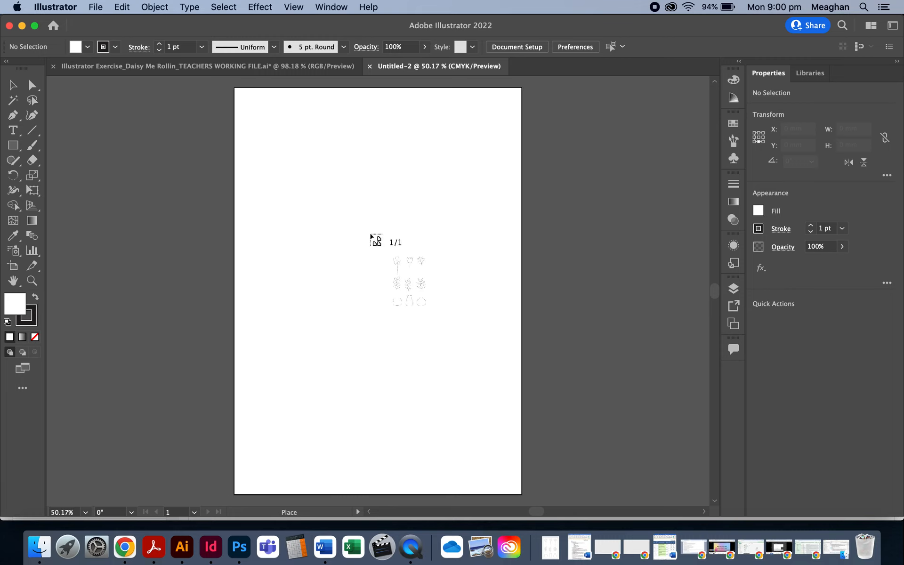
pyautogui.click(234, 87)
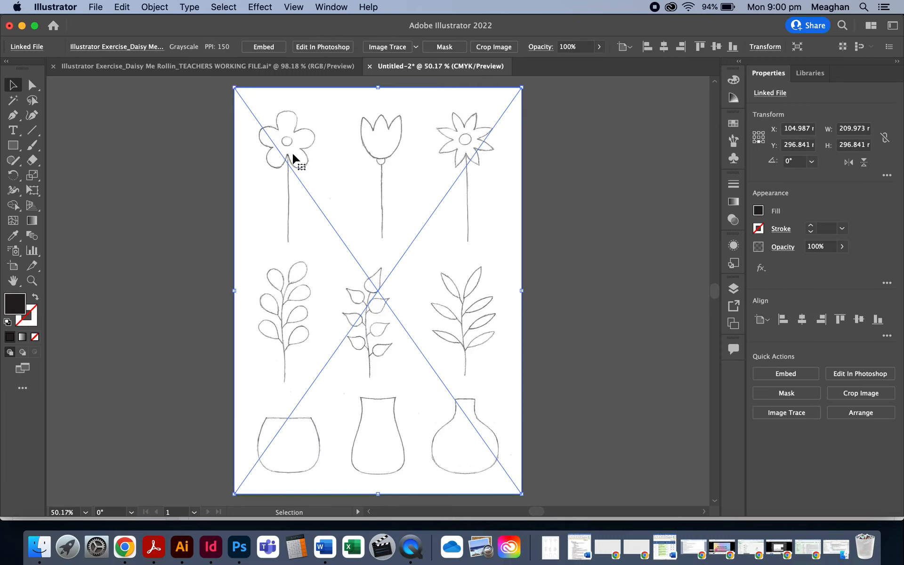
# Step: Move the placed sketch partly off the artboard and return it so it covers the page
pyautogui.moveTo(292, 157); pyautogui.dragTo(437, 207)
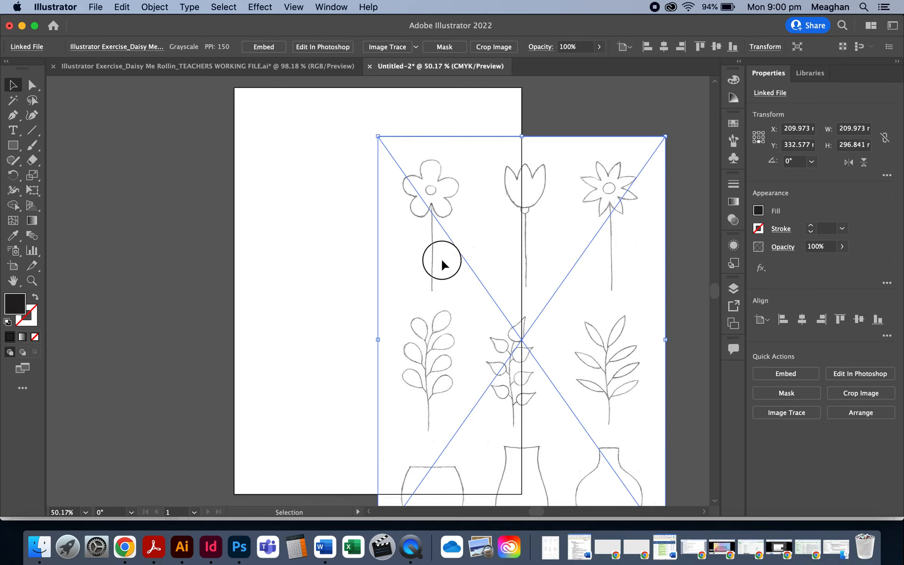
pyautogui.moveTo(441, 259); pyautogui.dragTo(461, 294)
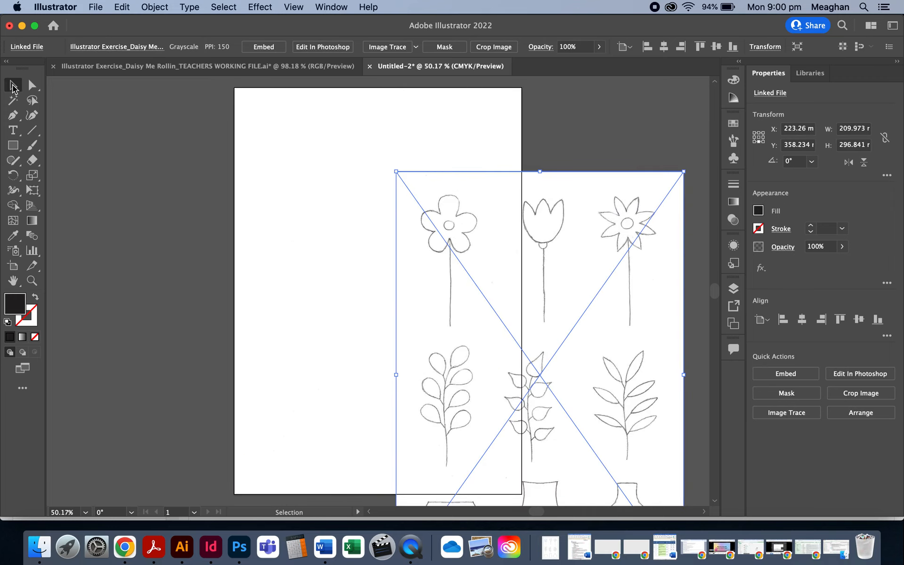
pyautogui.moveTo(469, 286); pyautogui.dragTo(309, 205)
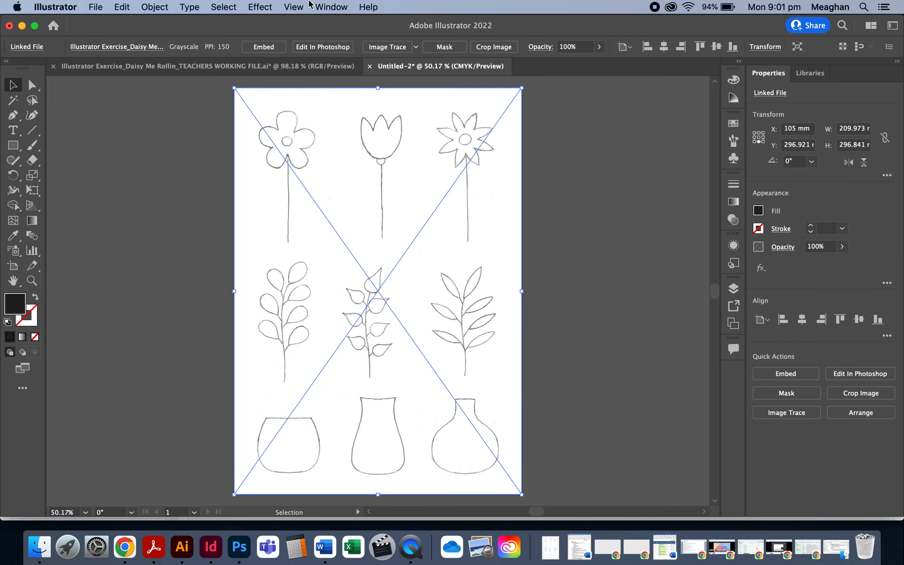
# Step: Reset the Essentials Classic workspace and expand the collapsed panels, including Layers
pyautogui.click(345, 5)
pyautogui.moveTo(464, 65)
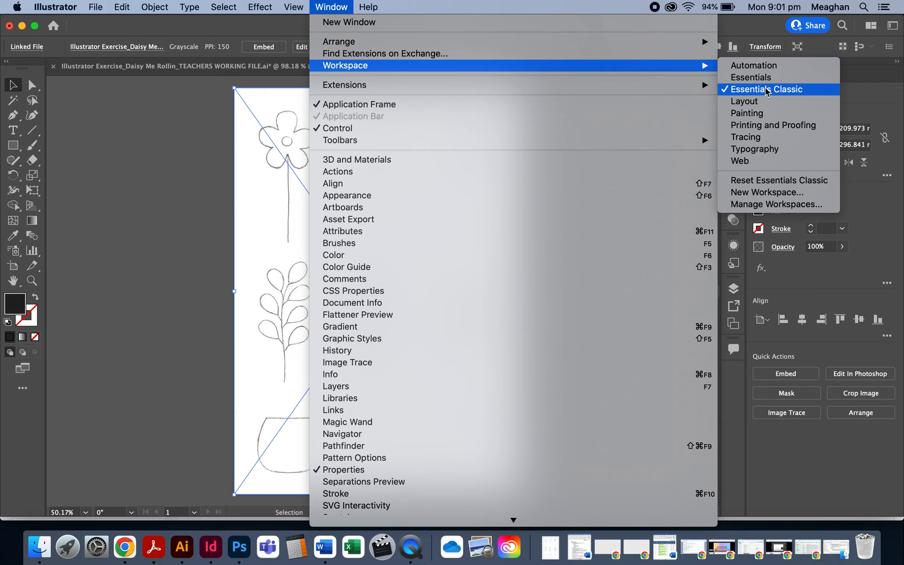
pyautogui.click(775, 180)
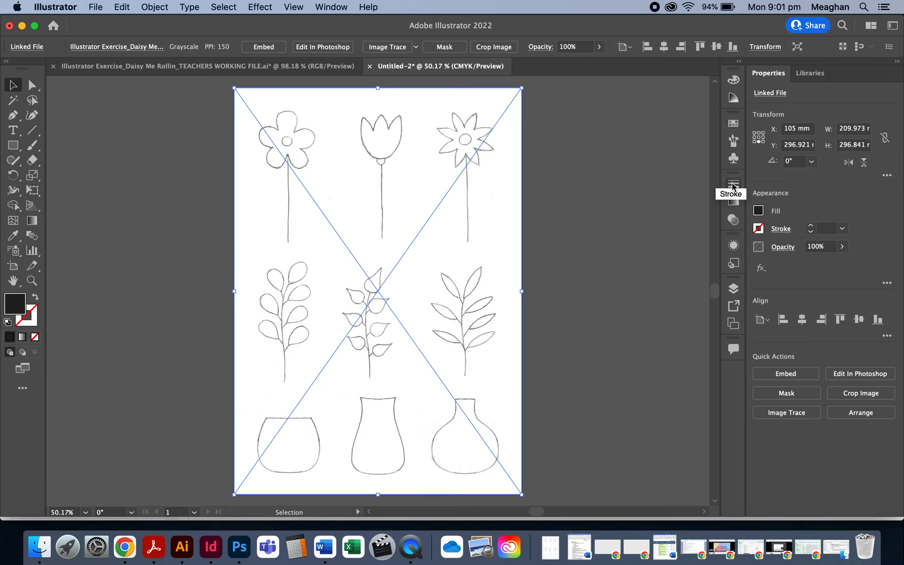
pyautogui.click(735, 289)
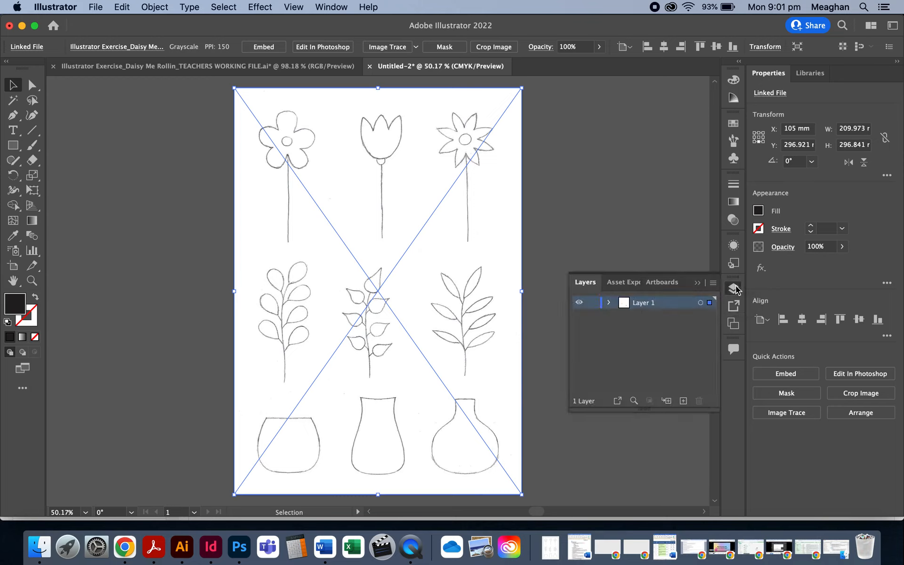
pyautogui.click(742, 64)
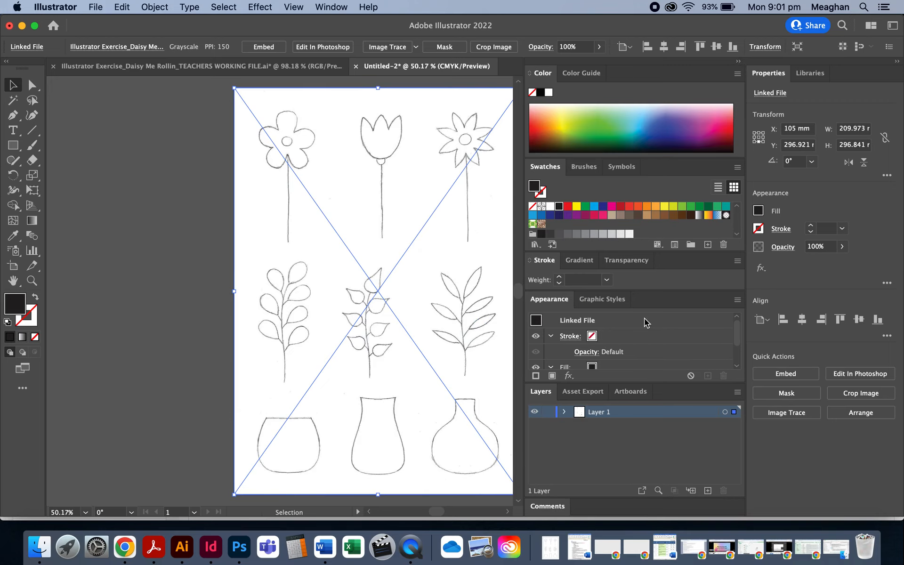
# Step: Lock the layer holding the sketch and add a new layer above it
pyautogui.hscroll(3, 449, 337)
pyautogui.hscroll(3, 448, 338)
pyautogui.scroll(-2, 449, 338)
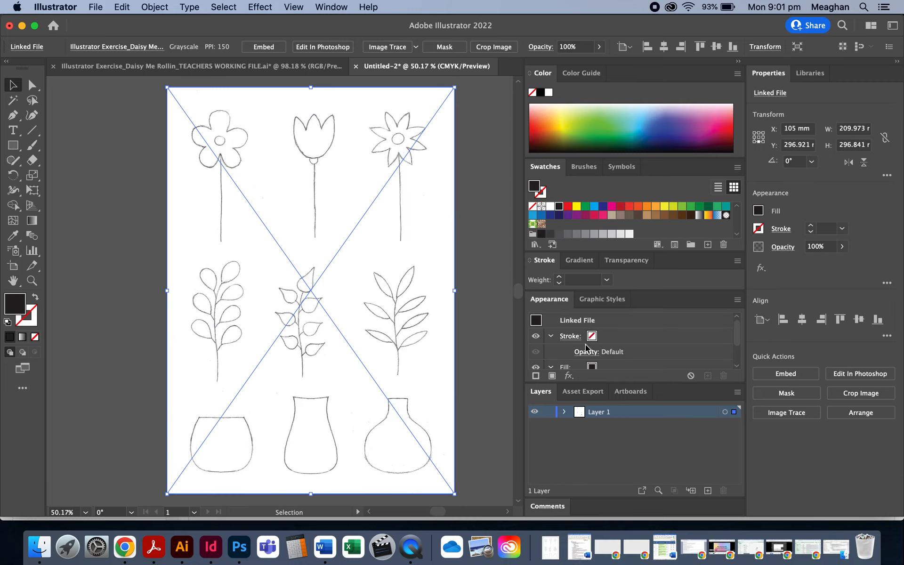
pyautogui.click(548, 413)
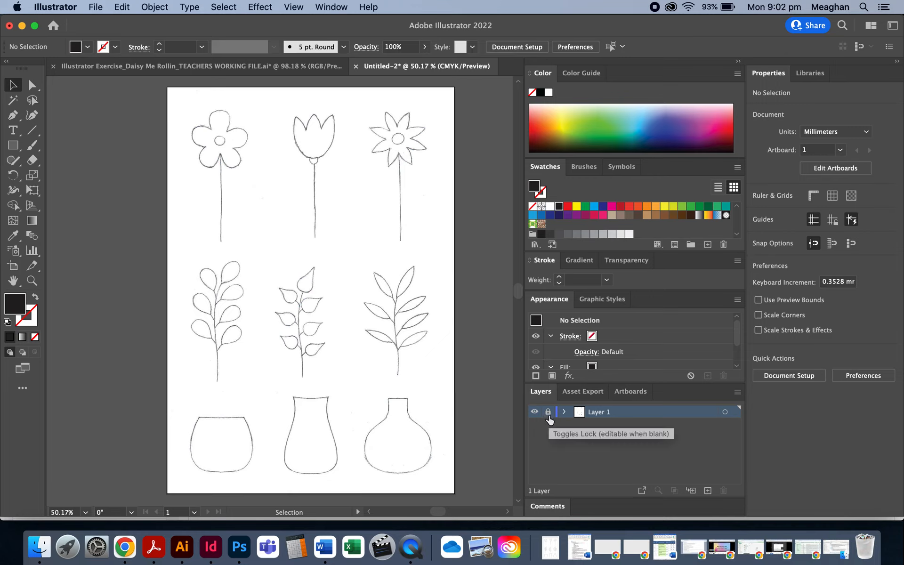
pyautogui.click(709, 490)
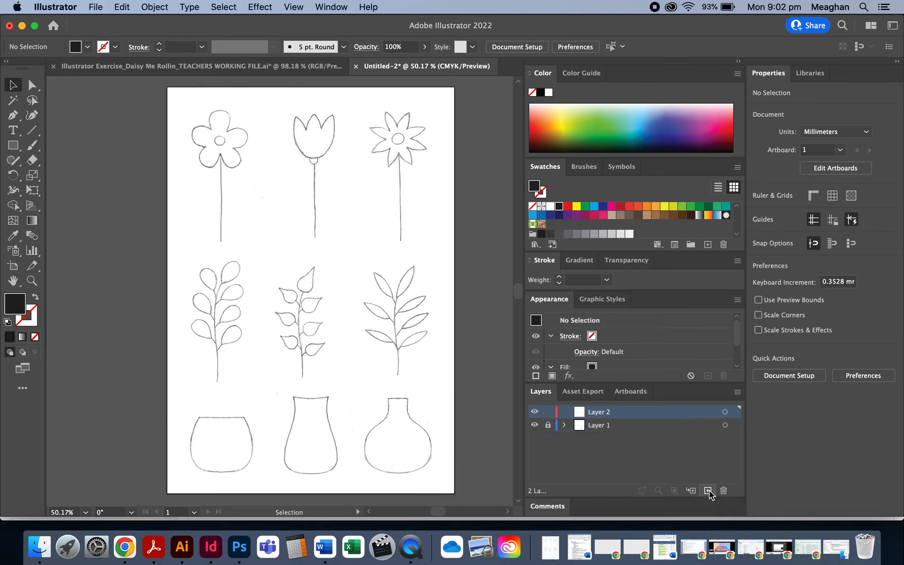
# Step: Rename the locked sketch layer as Template
pyautogui.doubleClick(597, 427)
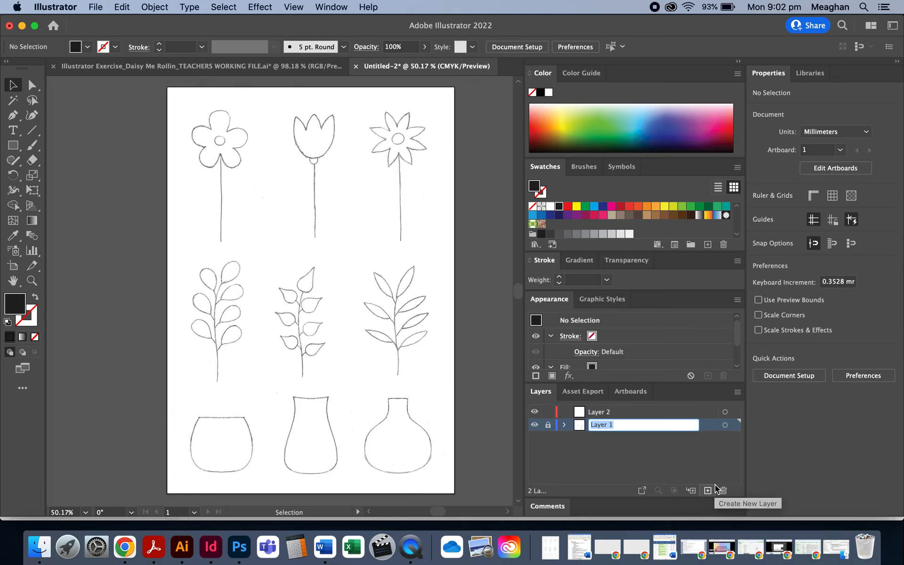
pyautogui.write('Tm')
pyautogui.press('BackSpace')
pyautogui.write('ema')
pyautogui.write('plate')
pyautogui.press('Return')
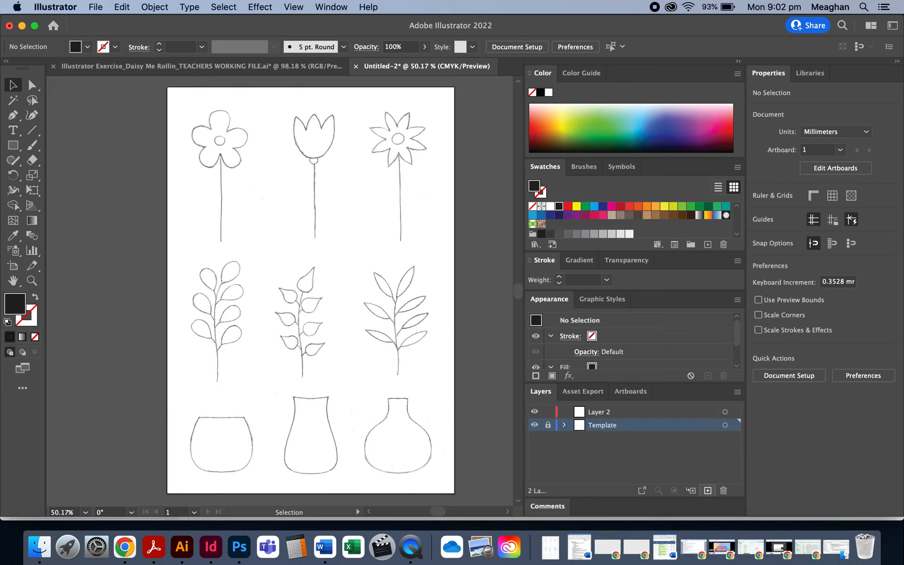
# Step: Rename the new empty layer above it as Trace and clear the layer selection
pyautogui.doubleClick(605, 413)
pyautogui.write('Tra')
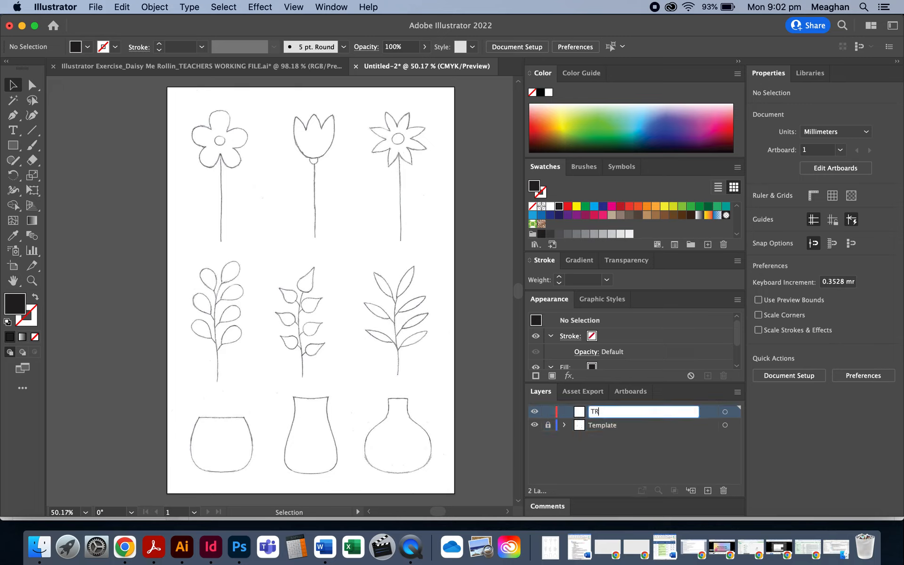
pyautogui.write('ce')
pyautogui.press('Return')
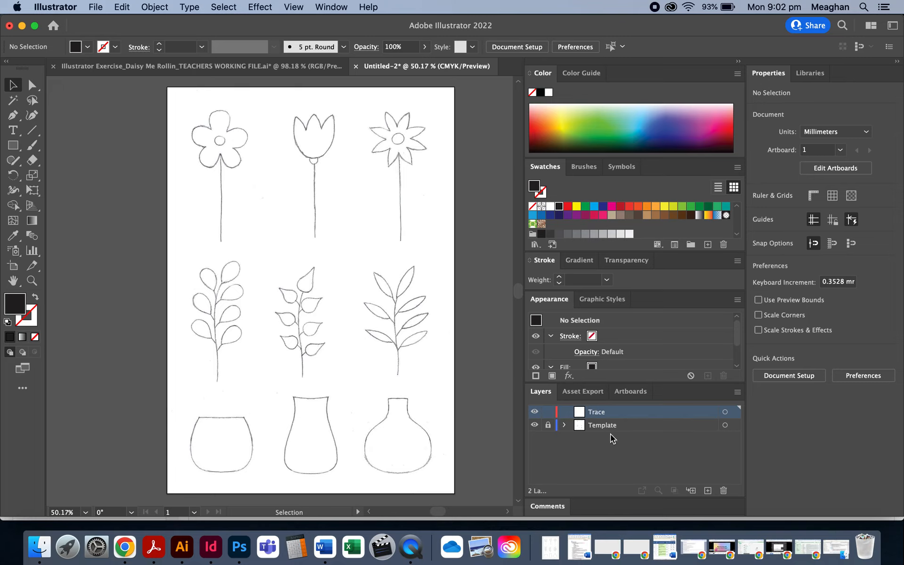
pyautogui.click(614, 454)
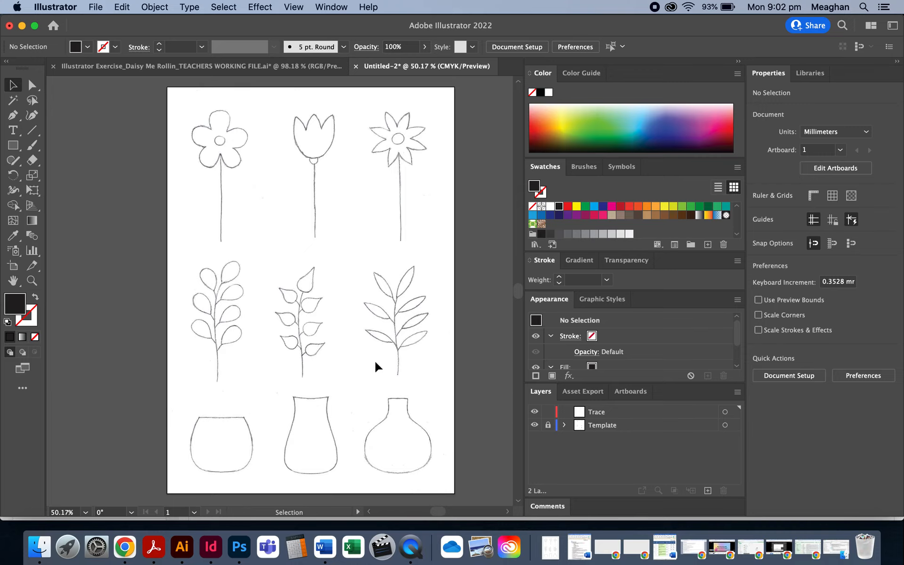
# Step: Unlock the Template layer and move the sketch slightly down and to the left, out of alignment with the artboard
pyautogui.moveTo(365, 351); pyautogui.dragTo(453, 318)
pyautogui.click(548, 425)
pyautogui.click(306, 316)
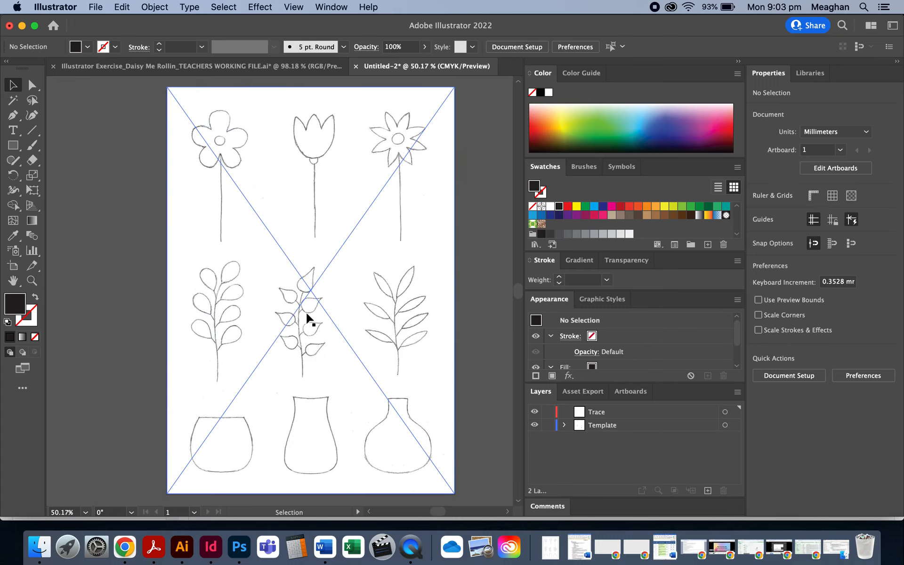
pyautogui.click(54, 132)
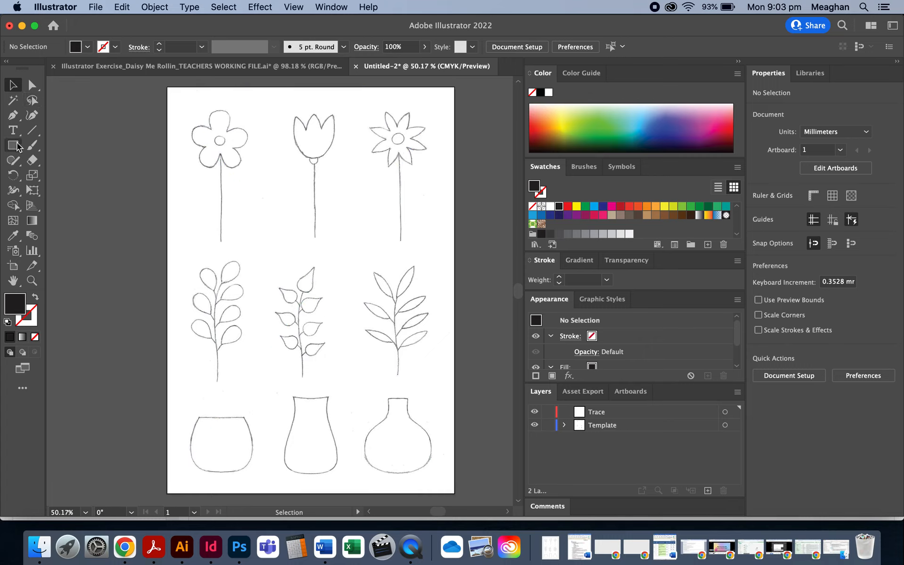
pyautogui.click(204, 192)
pyautogui.moveTo(204, 192); pyautogui.dragTo(153, 219)
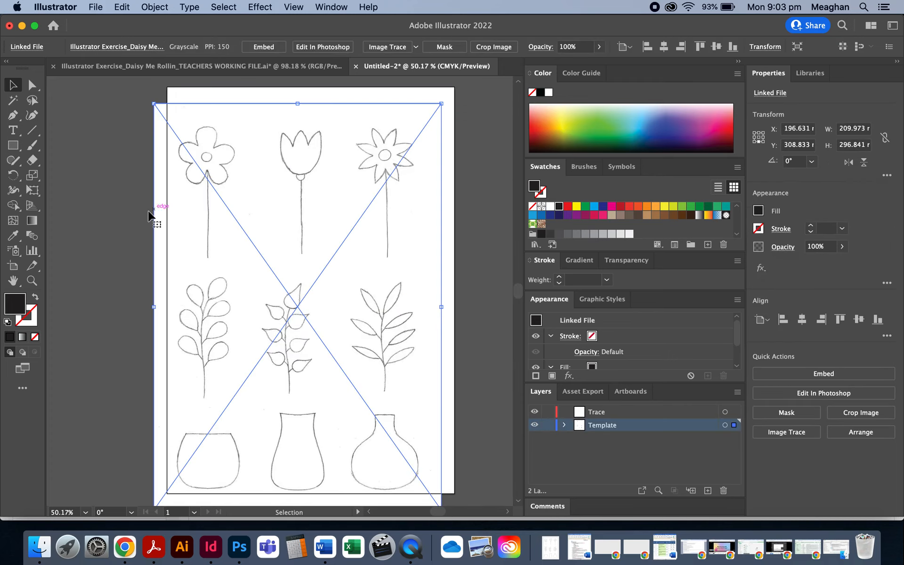
# Step: Realign the sketch with the artboard edges, lock the Template layer again and make the Trace layer active
pyautogui.moveTo(242, 236); pyautogui.dragTo(316, 219)
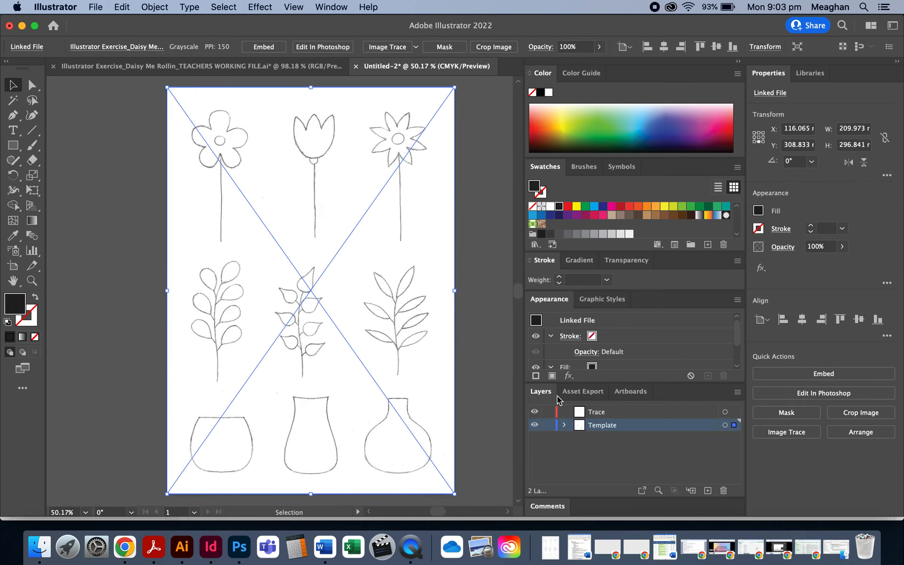
pyautogui.click(547, 425)
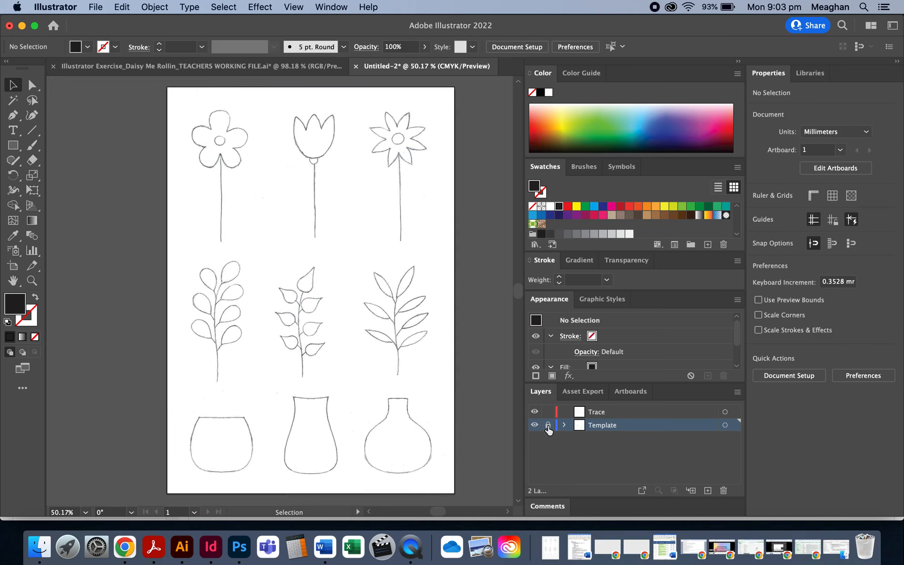
pyautogui.click(606, 412)
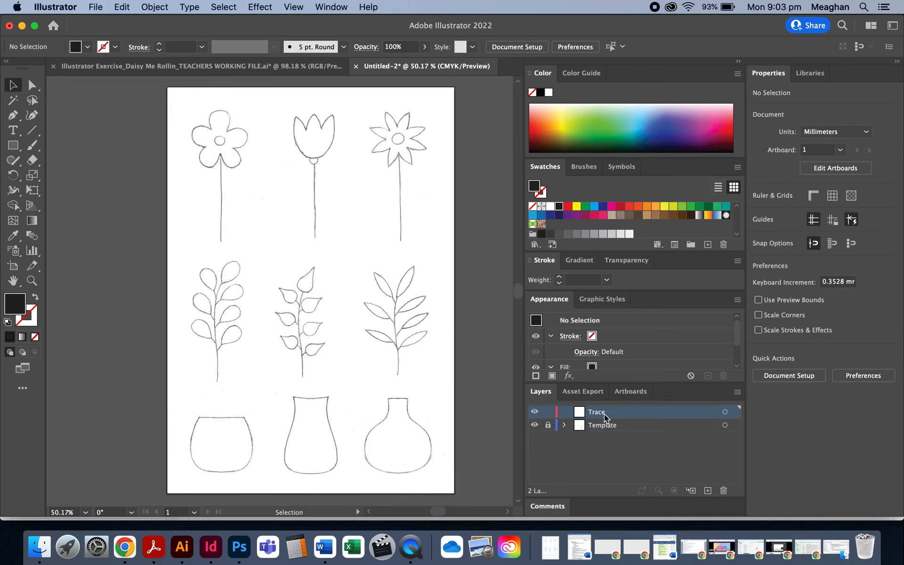
# Step: Try to draw a path with the Pen tool on the locked Template layer
pyautogui.click(603, 427)
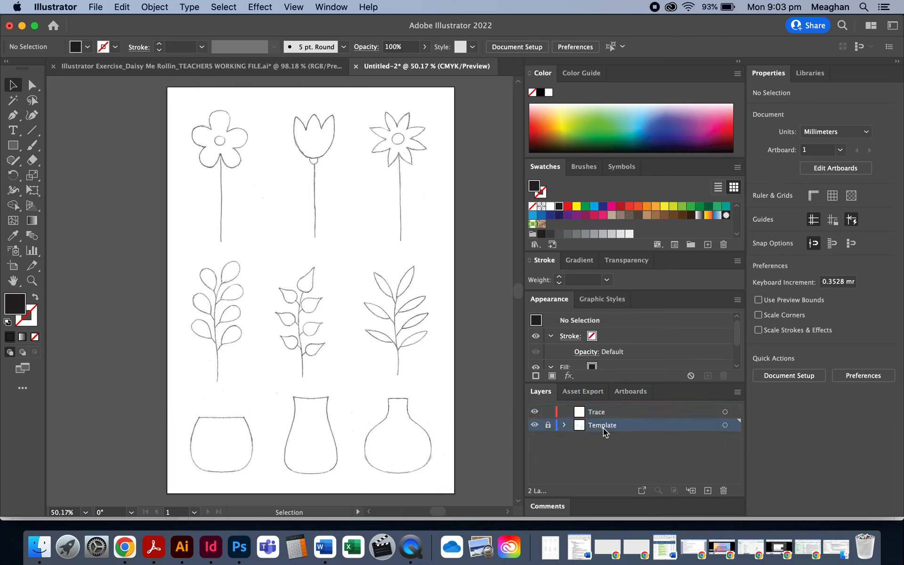
pyautogui.click(13, 115)
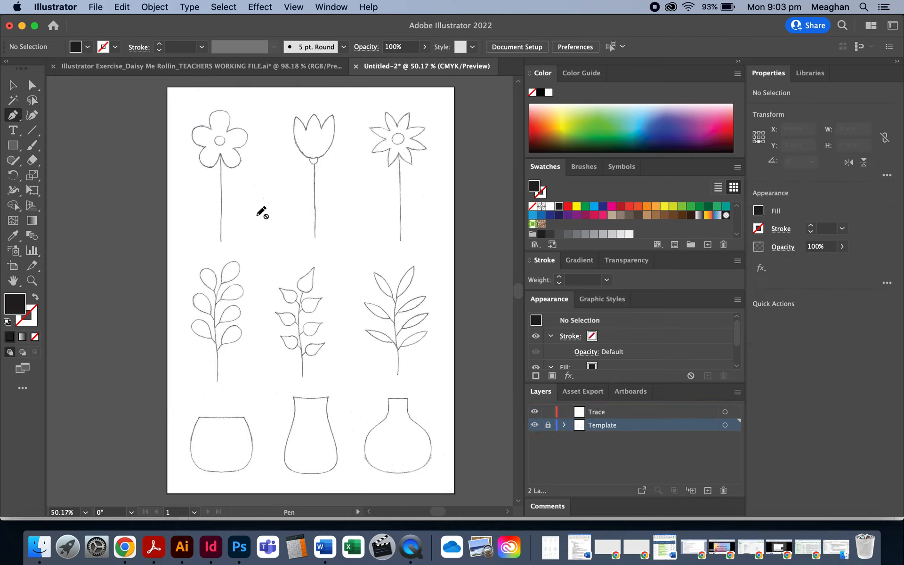
pyautogui.click(291, 203)
pyautogui.click(317, 212)
pyautogui.click(299, 297)
pyautogui.click(278, 233)
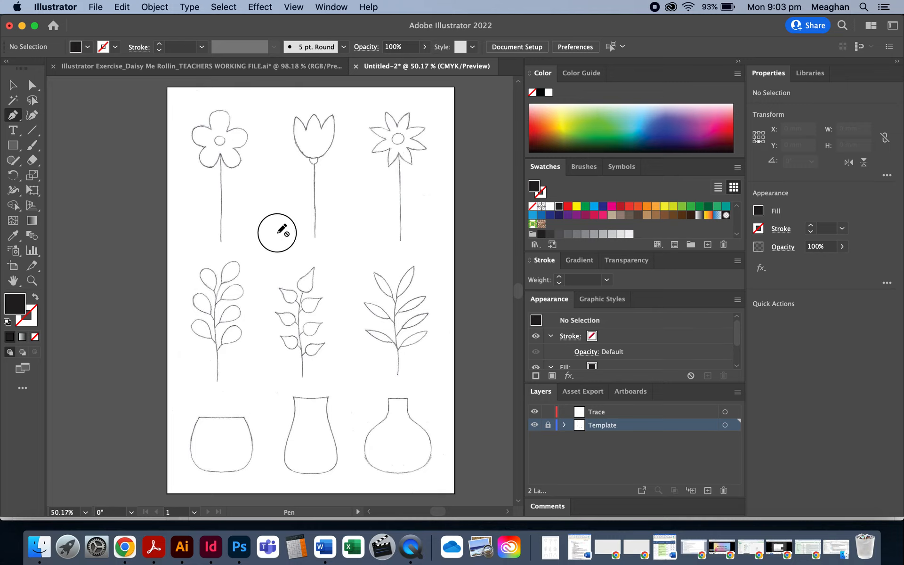
# Step: Draw a black-filled test shape with the Pen tool on the Trace layer and delete it
pyautogui.click(603, 414)
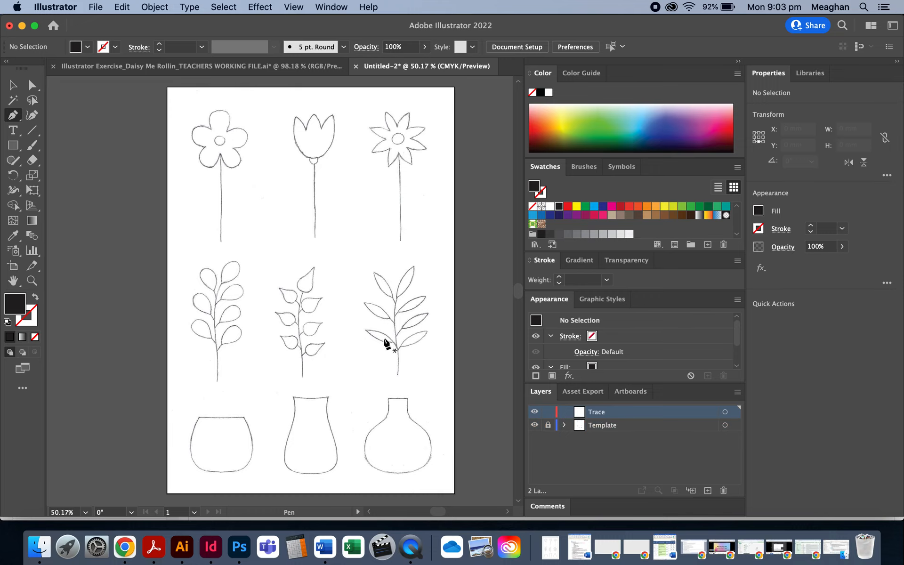
pyautogui.moveTo(258, 211)
pyautogui.mouseDown()
pyautogui.moveTo(313, 268)
pyautogui.moveTo(369, 174)
pyautogui.moveTo(414, 254)
pyautogui.mouseUp()
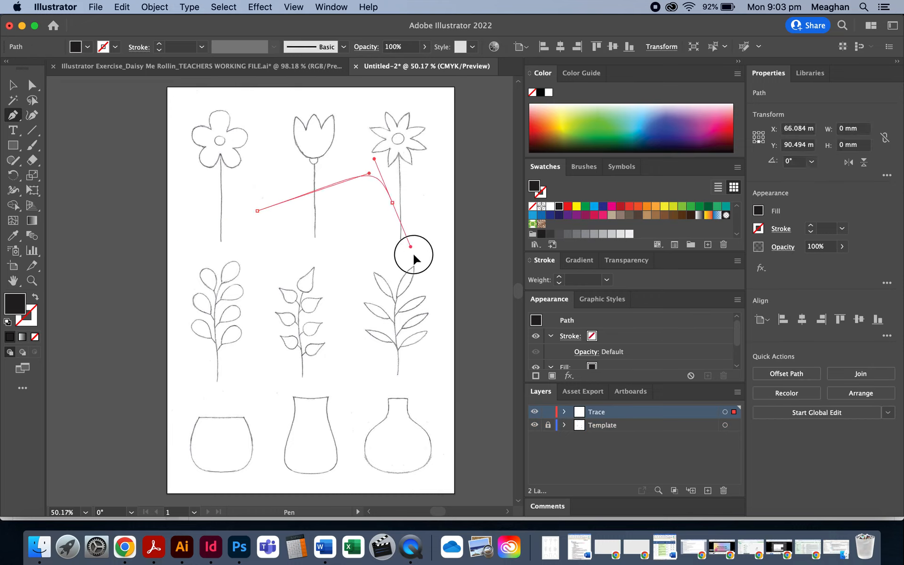
pyautogui.moveTo(334, 260); pyautogui.dragTo(275, 270)
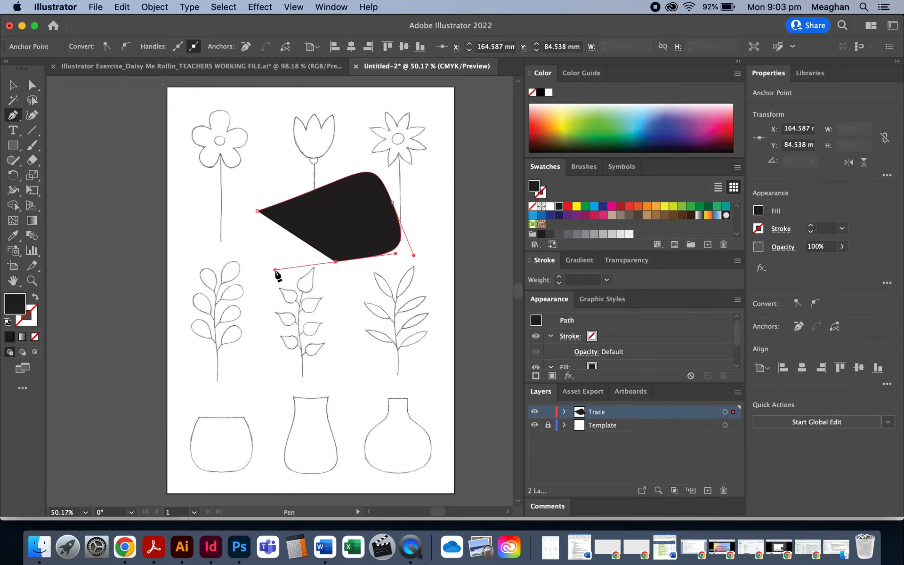
pyautogui.click(258, 211)
pyautogui.press('Delete')
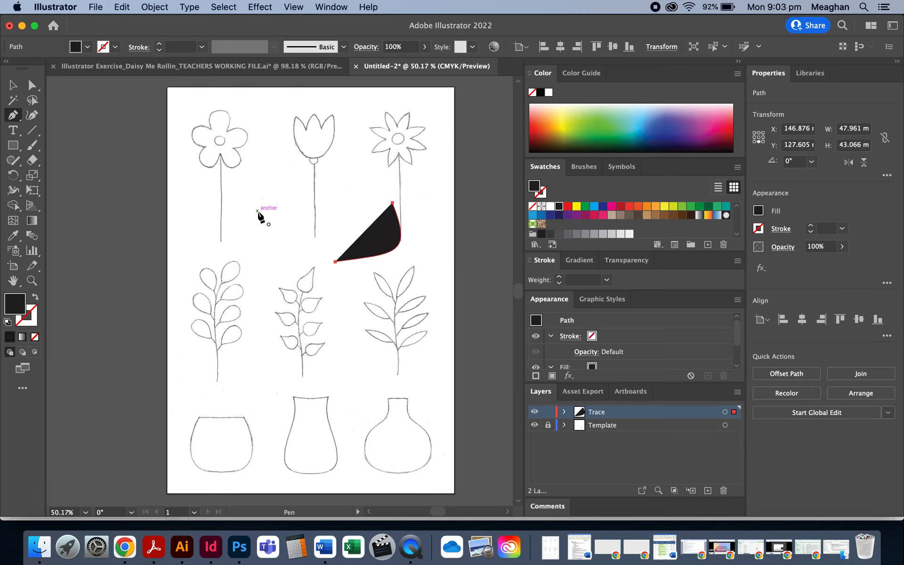
pyautogui.press('Delete')
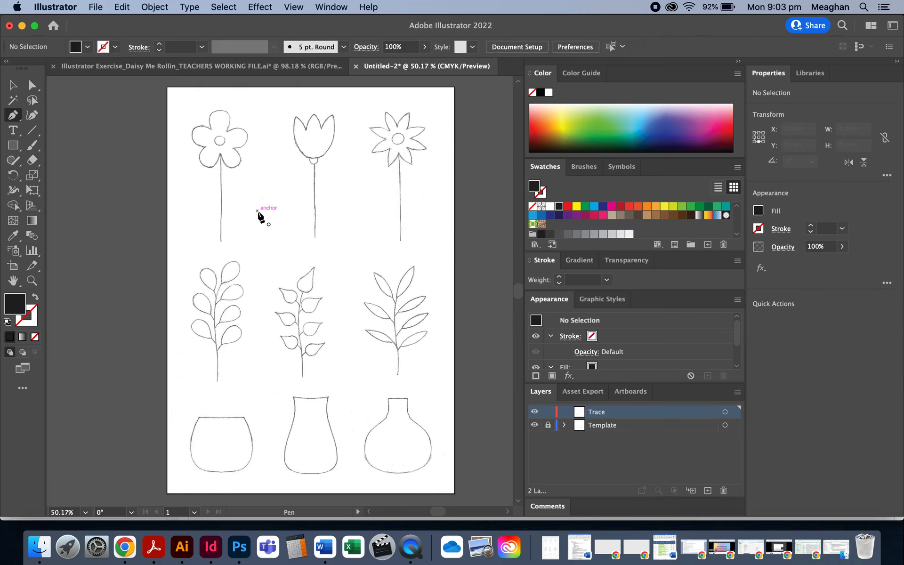
# Step: Set the drawing colours to no fill and a green stroke
pyautogui.click(14, 85)
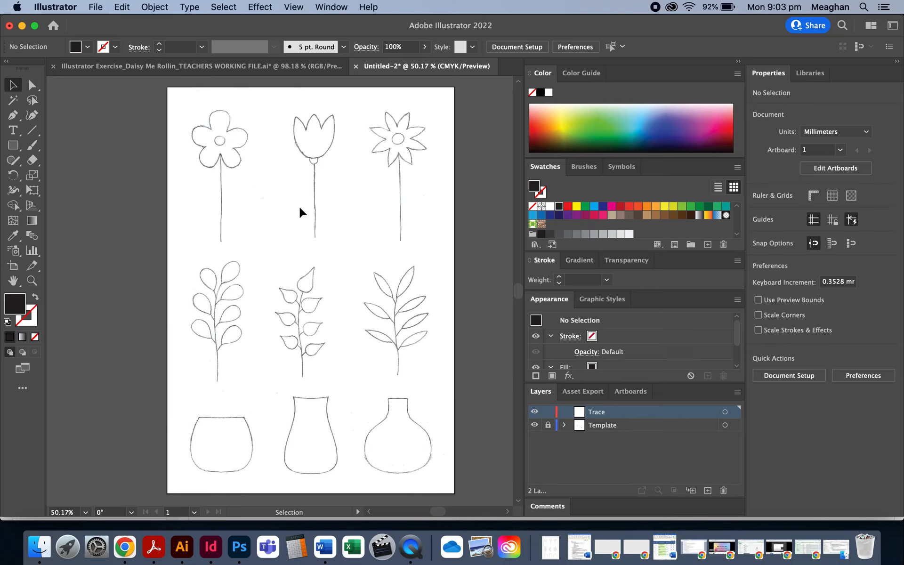
pyautogui.click(35, 337)
pyautogui.click(36, 314)
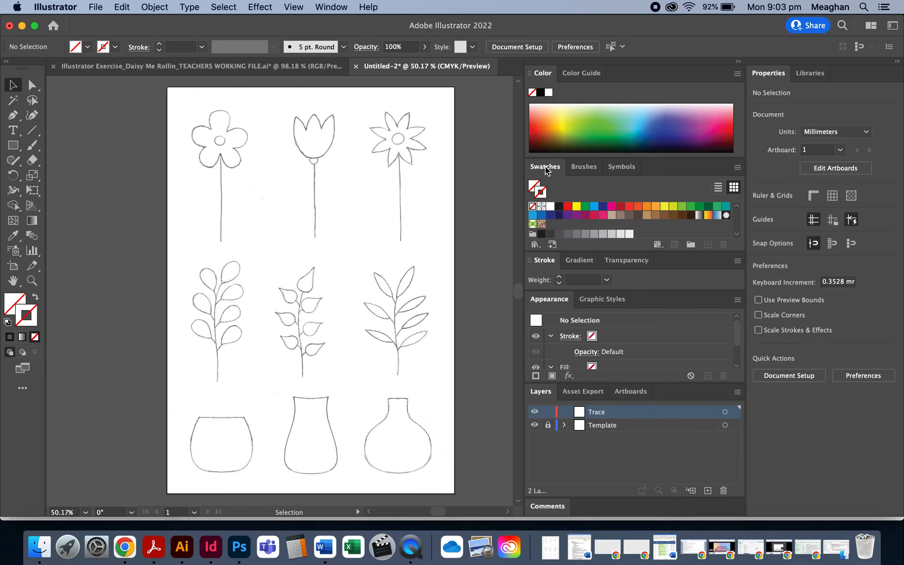
pyautogui.click(693, 207)
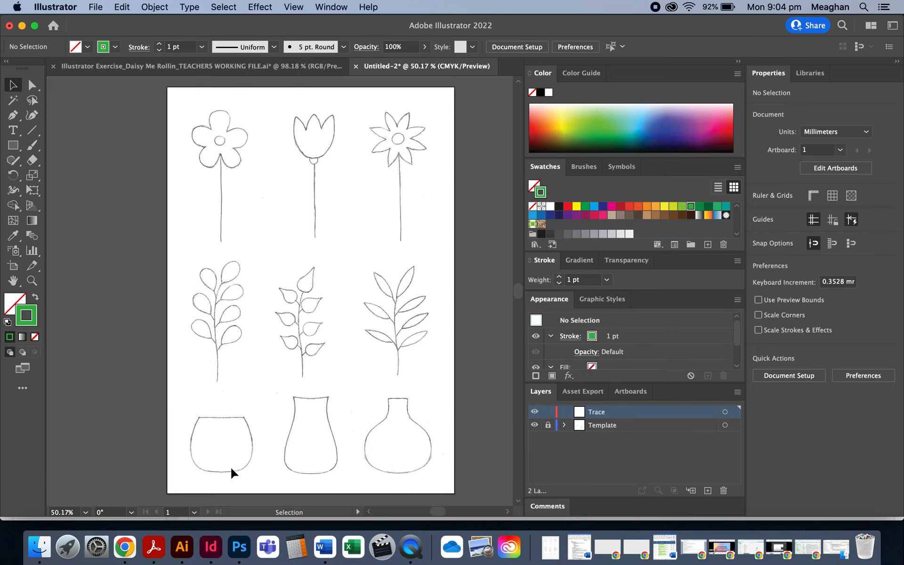
# Step: Zoom in on the short round vase in the sketch's lower-left corner and zoom back out to the whole page
pyautogui.keyDown('alt'); pyautogui.scroll(2, 205, 452); pyautogui.keyUp('alt')
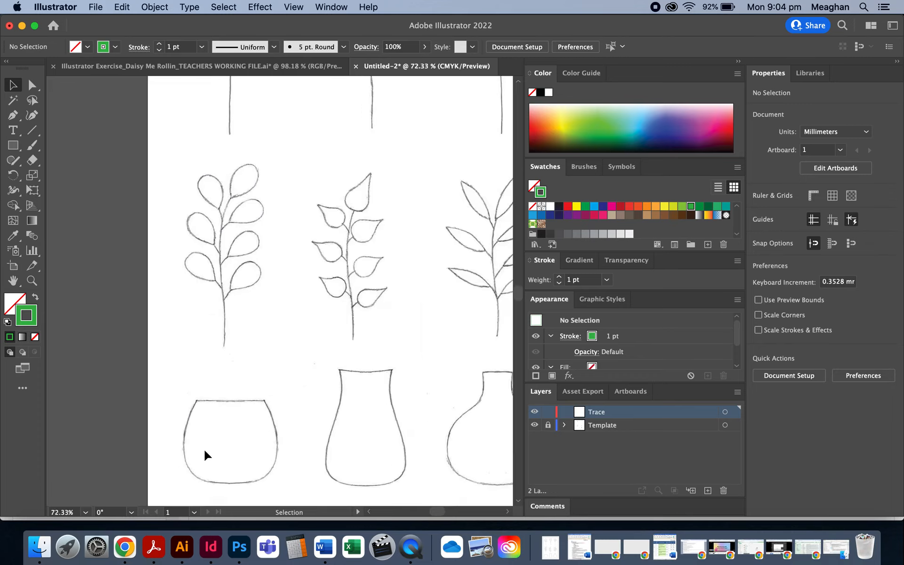
pyautogui.keyDown('alt'); pyautogui.scroll(4, 206, 454); pyautogui.keyUp('alt')
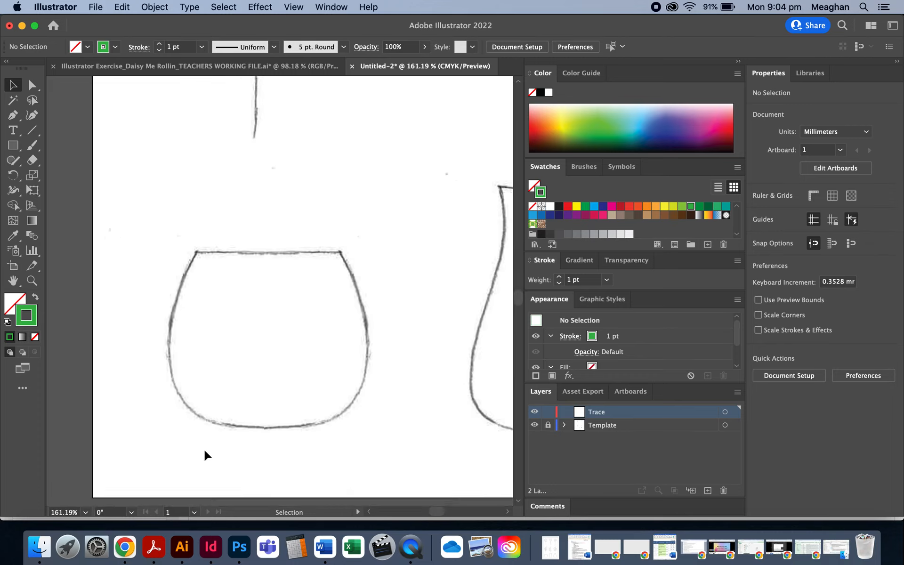
pyautogui.keyDown('alt'); pyautogui.scroll(-2, 206, 453); pyautogui.keyUp('alt')
pyautogui.keyDown('alt'); pyautogui.scroll(-1, 199, 333); pyautogui.keyUp('alt')
pyautogui.keyDown('alt'); pyautogui.scroll(-3, 276, 271); pyautogui.keyUp('alt')
pyautogui.scroll(3, 337, 207)
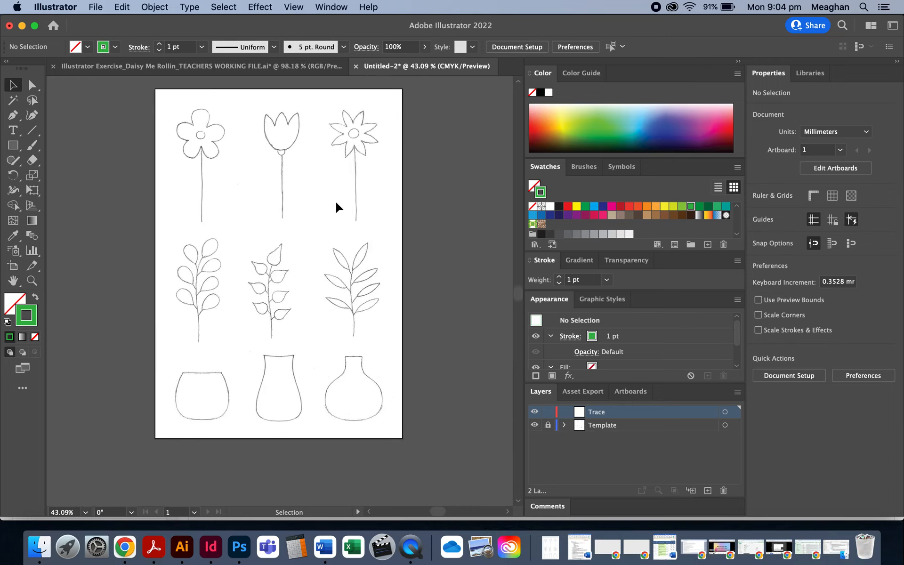
# Step: Magnify the short round vase with the Zoom tool, both selected outright and called up temporarily from the Selection tool
pyautogui.click(32, 281)
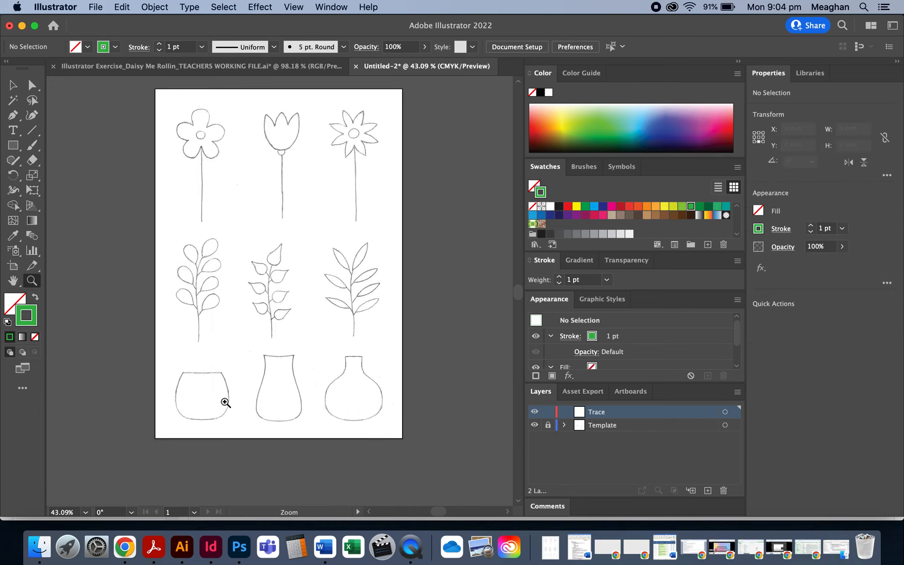
pyautogui.click(194, 394)
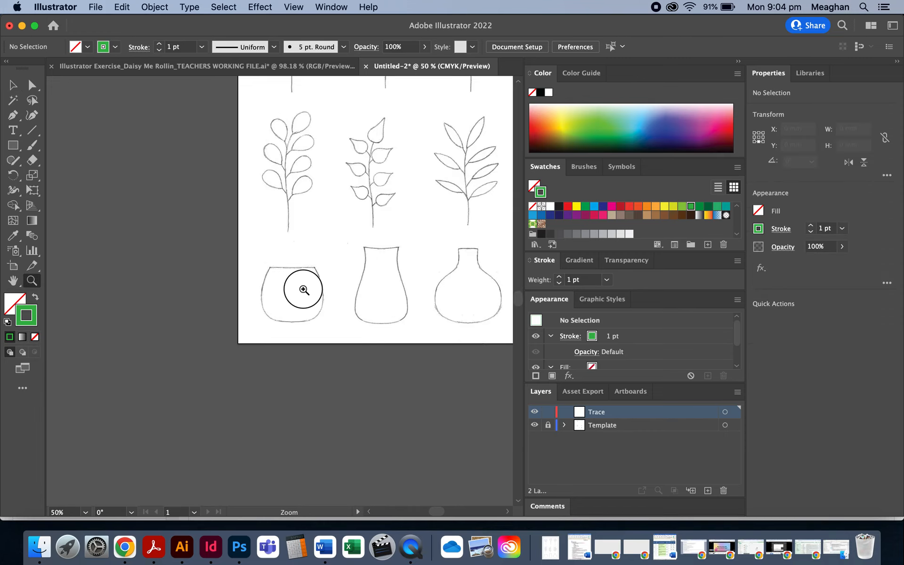
pyautogui.moveTo(303, 290); pyautogui.dragTo(345, 313)
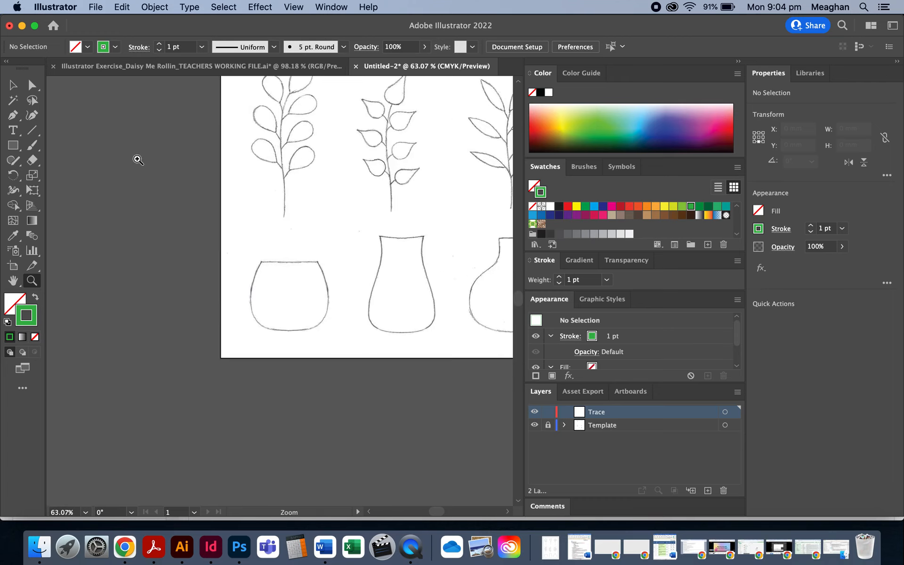
pyautogui.click(13, 86)
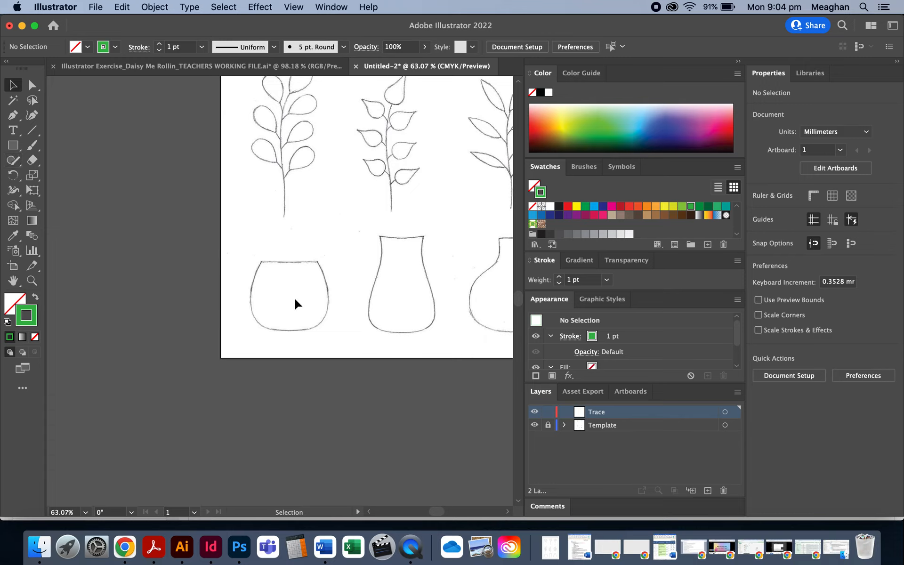
pyautogui.press('space')
pyautogui.press('super+space')
pyautogui.click(294, 288)
pyautogui.click(294, 289)
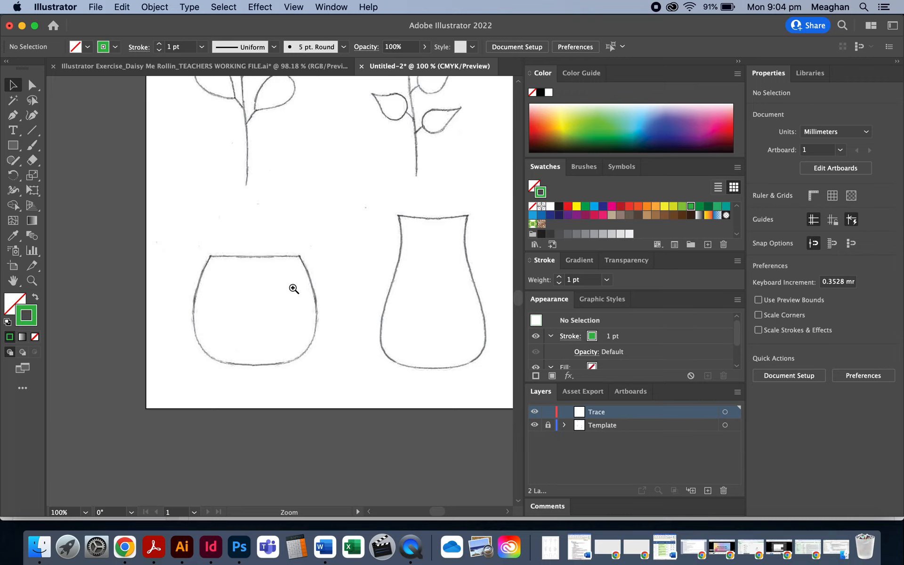
pyautogui.moveTo(294, 289); pyautogui.dragTo(260, 250)
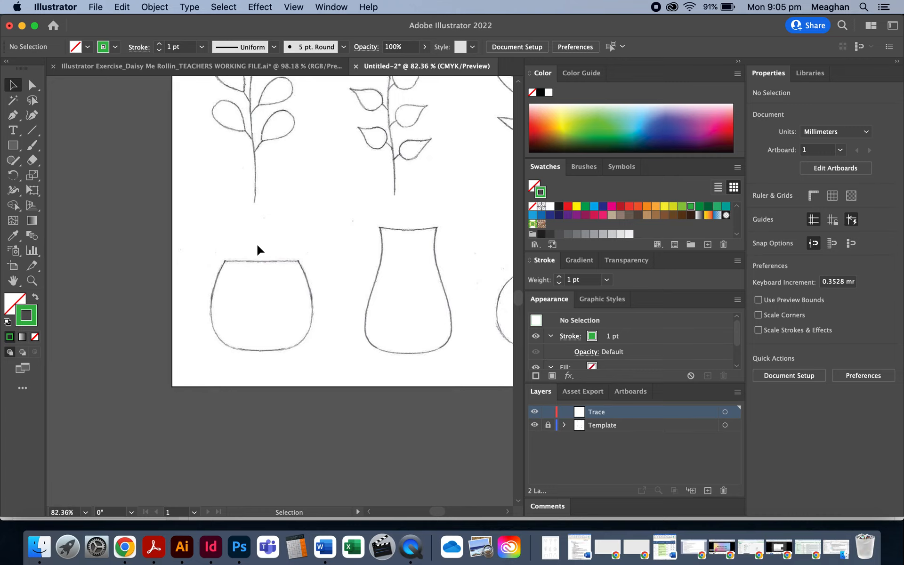
# Step: Zoom out to 50%, magnify a blank area of the page closely and fit the whole artboard in the window
pyautogui.press('super+space')
pyautogui.press('super+space')
pyautogui.keyDown('alt'); pyautogui.click(266, 261); pyautogui.keyUp('alt')
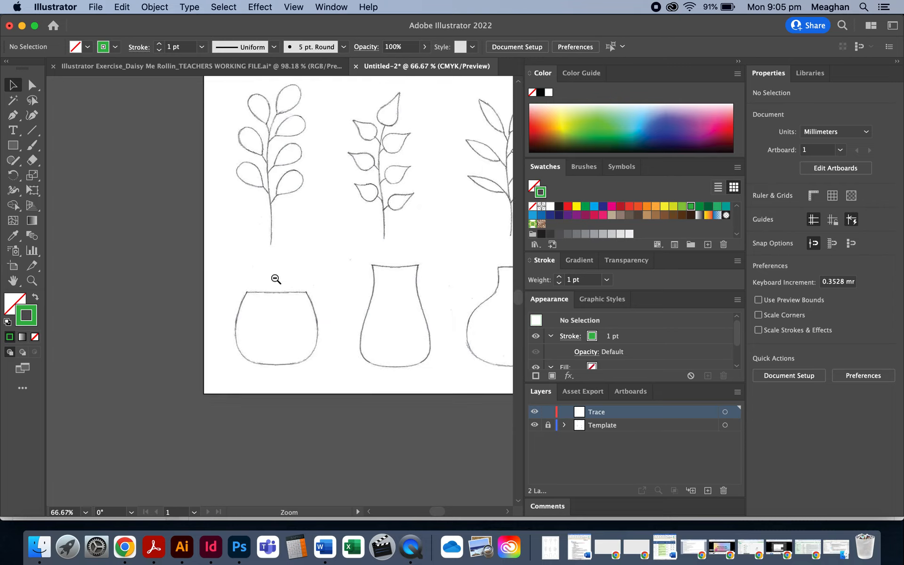
pyautogui.keyDown('alt'); pyautogui.click(275, 281); pyautogui.keyUp('alt')
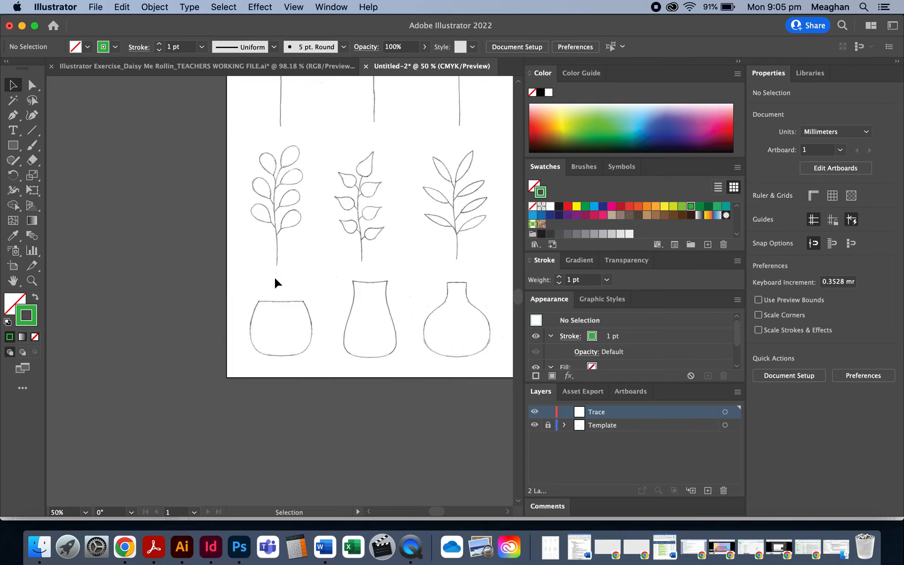
pyautogui.press('super+space')
pyautogui.moveTo(275, 279); pyautogui.dragTo(544, 297)
pyautogui.moveTo(251, 270); pyautogui.dragTo(518, 293)
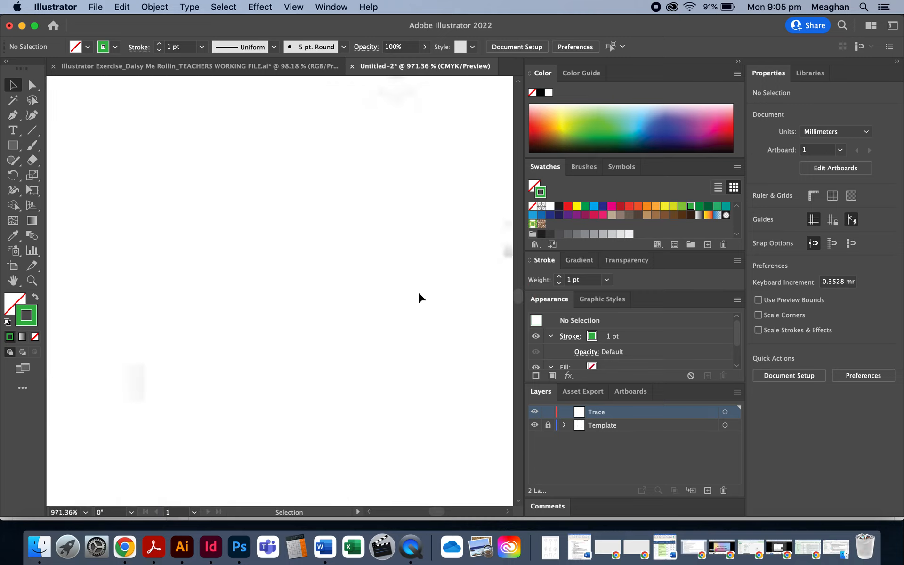
pyautogui.press('a')
pyautogui.press('super+0')
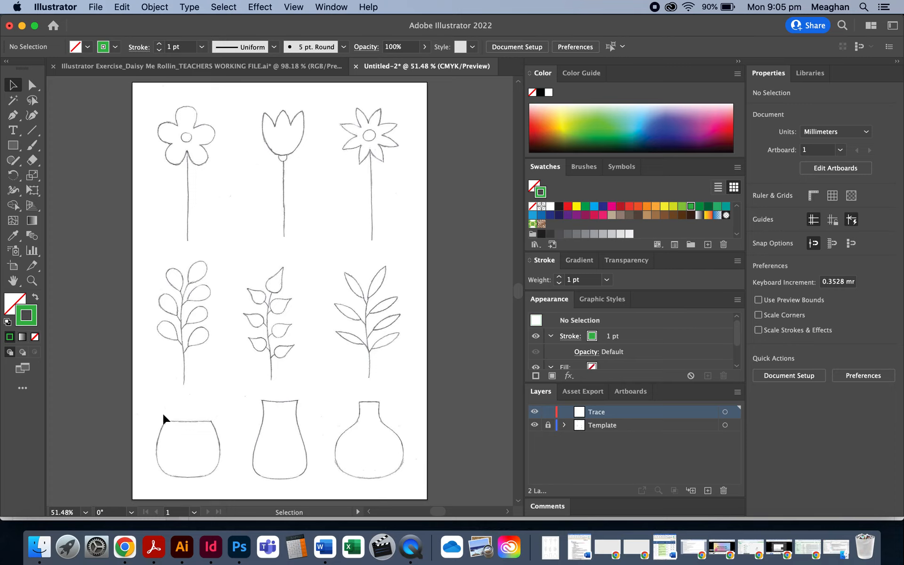
# Step: Draw the short round vase's straight rim with the Pen tool, from its left corner to its right corner, about 32 mm long
pyautogui.scroll(5, 208, 440)
pyautogui.scroll(5, 208, 440)
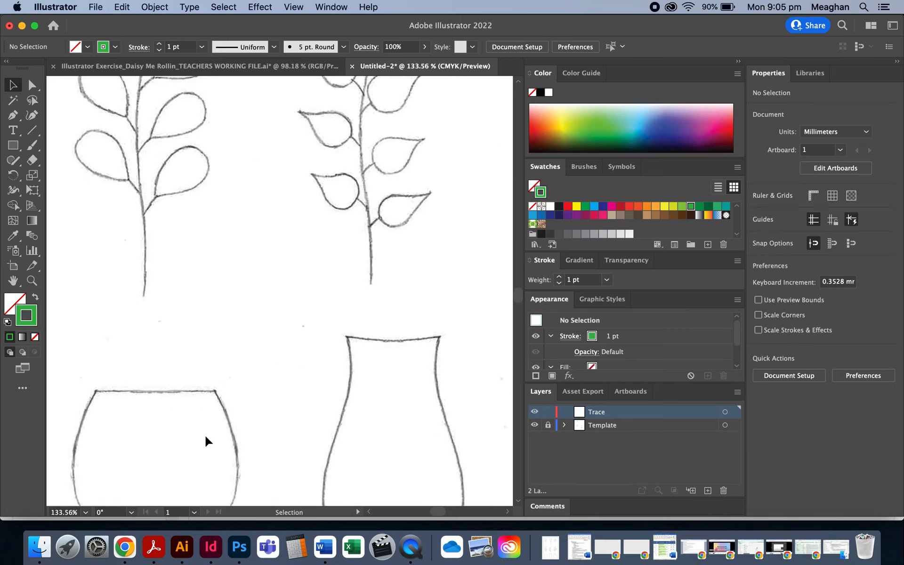
pyautogui.scroll(5, 276, 349)
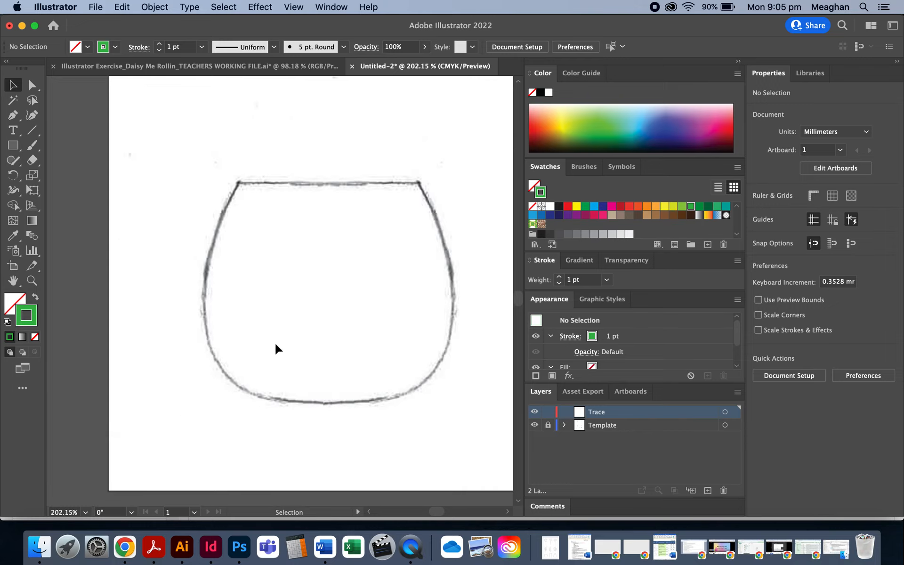
pyautogui.scroll(3, 321, 330)
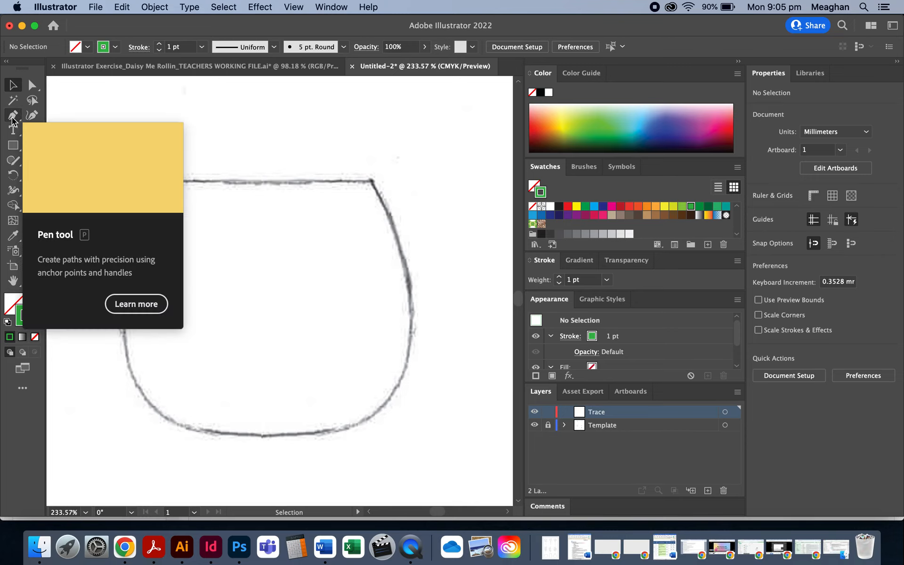
pyautogui.press('p')
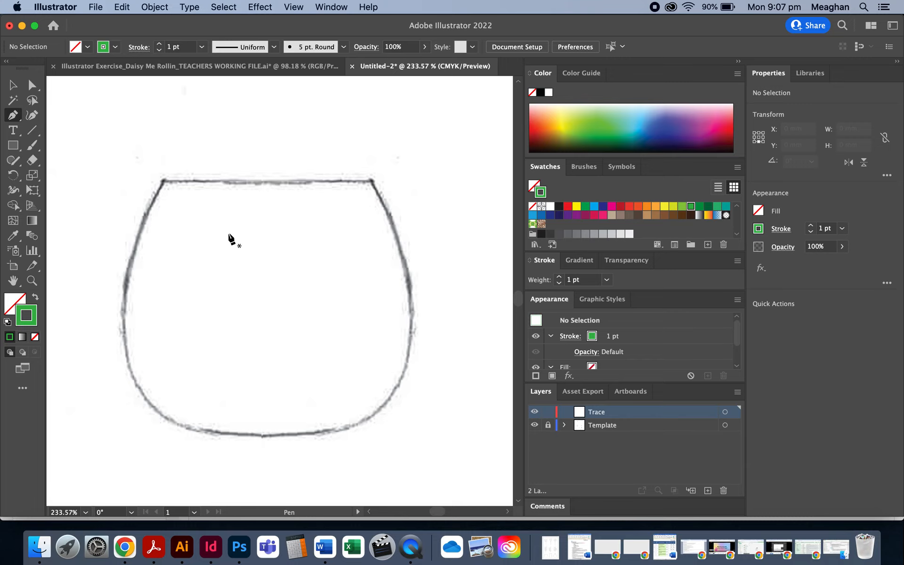
pyautogui.click(163, 181)
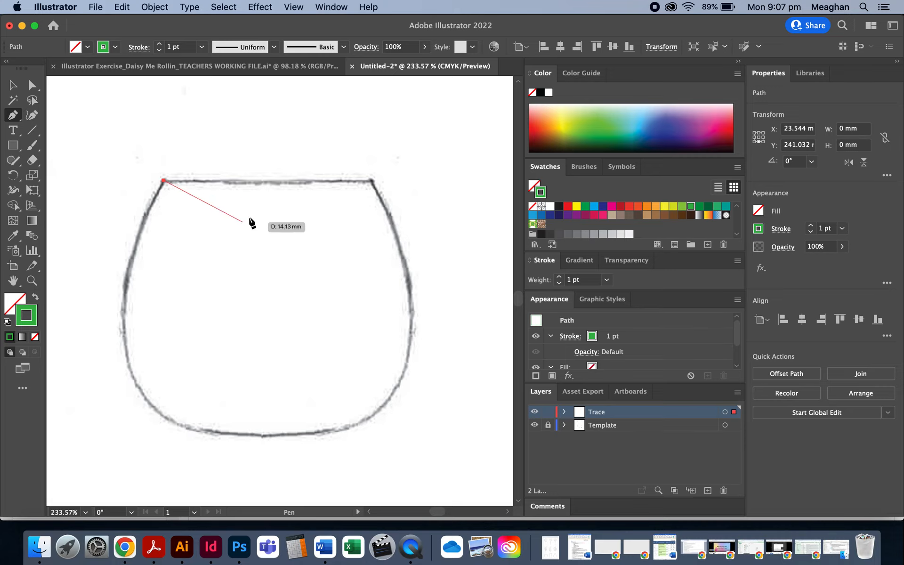
pyautogui.click(371, 180)
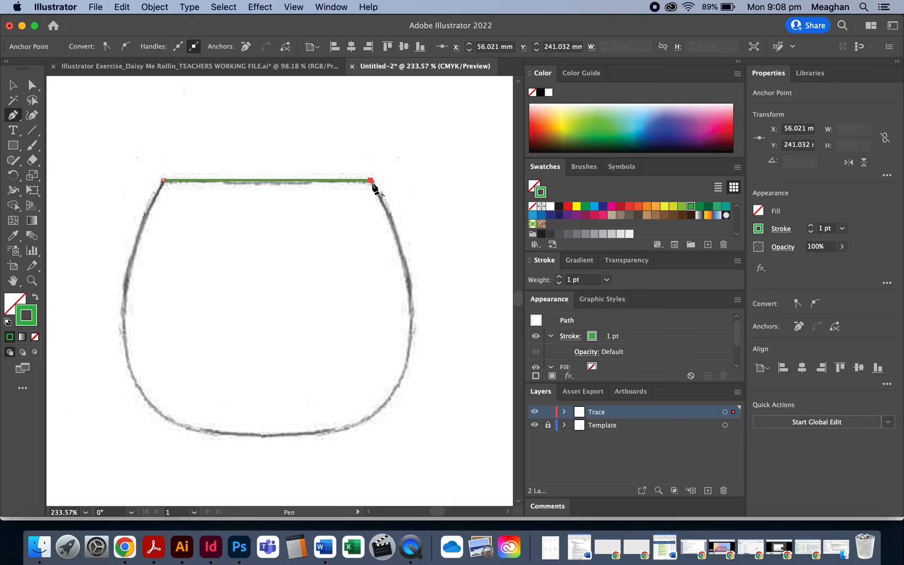
# Step: Trace the vase's curved body from the rim's right corner through one bottom anchor and close the path at the left corner, about 43 mm wide
pyautogui.moveTo(371, 181); pyautogui.dragTo(428, 286)
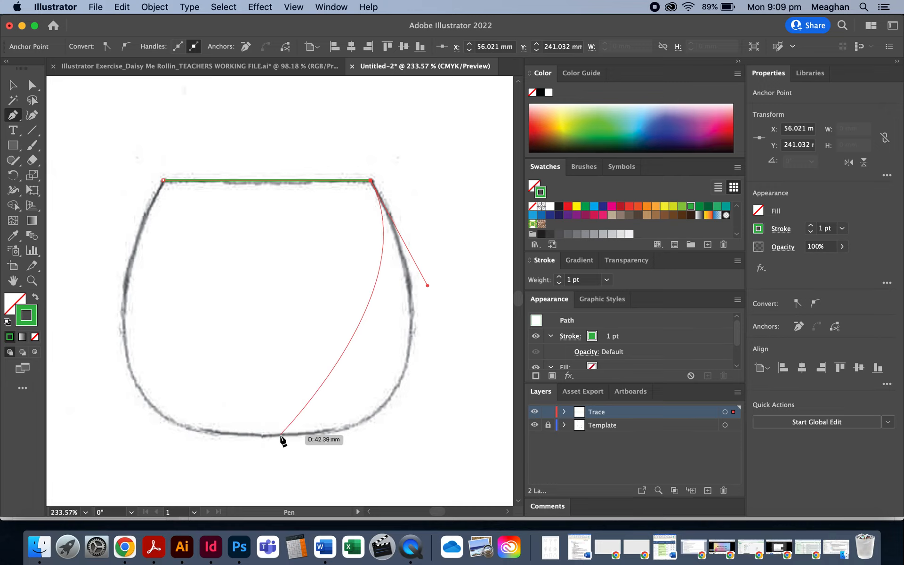
pyautogui.moveTo(281, 436)
pyautogui.mouseDown()
pyautogui.moveTo(214, 443)
pyautogui.moveTo(127, 432)
pyautogui.moveTo(146, 436)
pyautogui.moveTo(137, 435)
pyautogui.mouseUp()
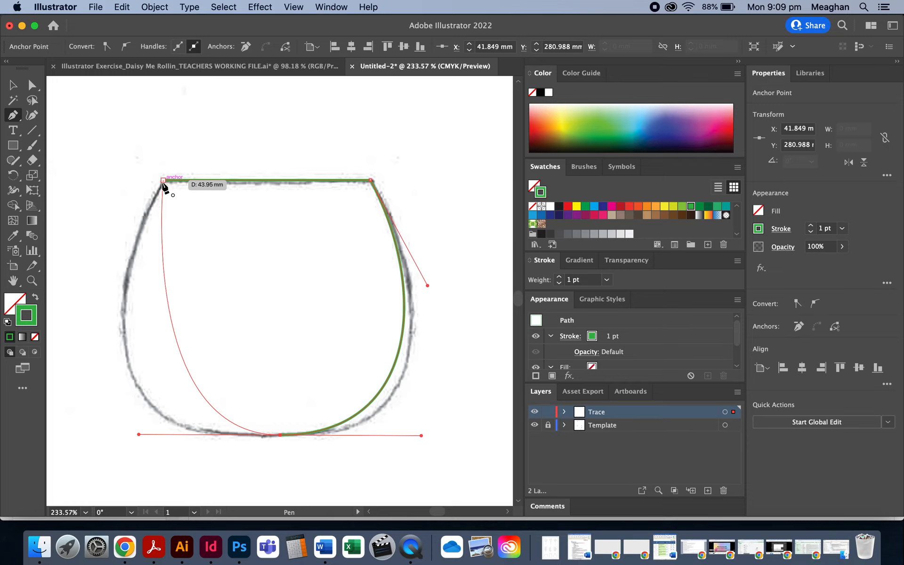
pyautogui.moveTo(163, 180); pyautogui.dragTo(239, 244)
# Step: Reshape the left side of the vase outline by adjusting its upper and lower curve handles to match the sketch
pyautogui.scroll(-3, 238, 245)
pyautogui.hscroll(-1, 238, 244)
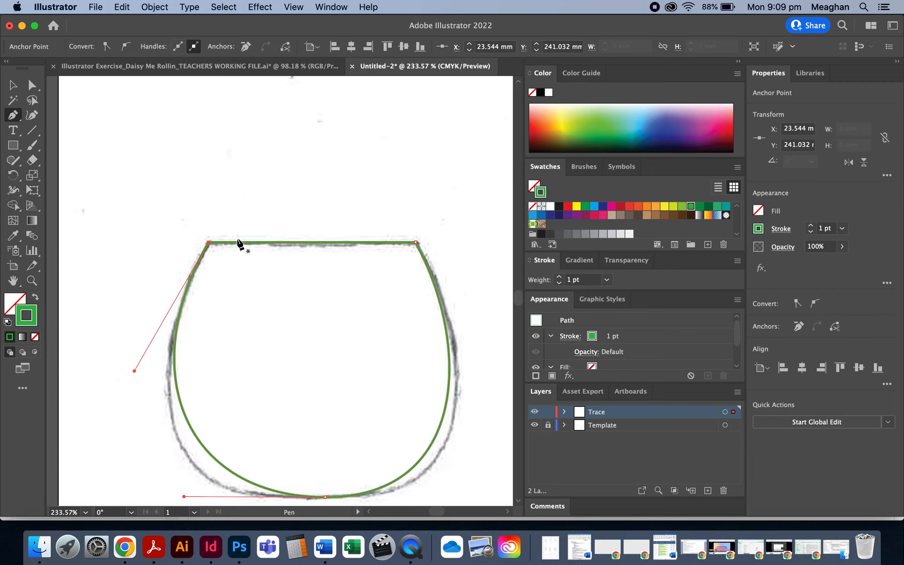
pyautogui.scroll(-2, 238, 244)
pyautogui.hscroll(2, 239, 245)
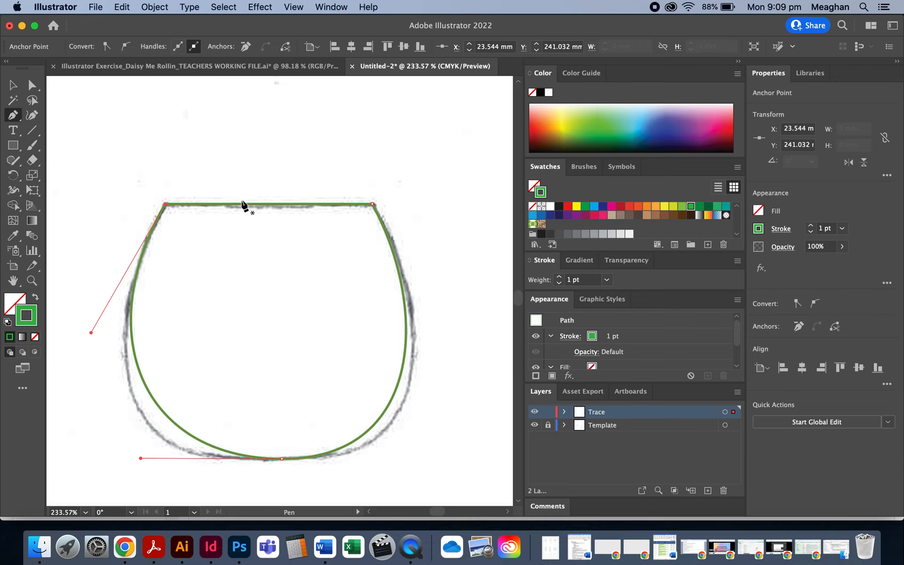
pyautogui.scroll(-1, 188, 325)
pyautogui.hscroll(-1, 187, 325)
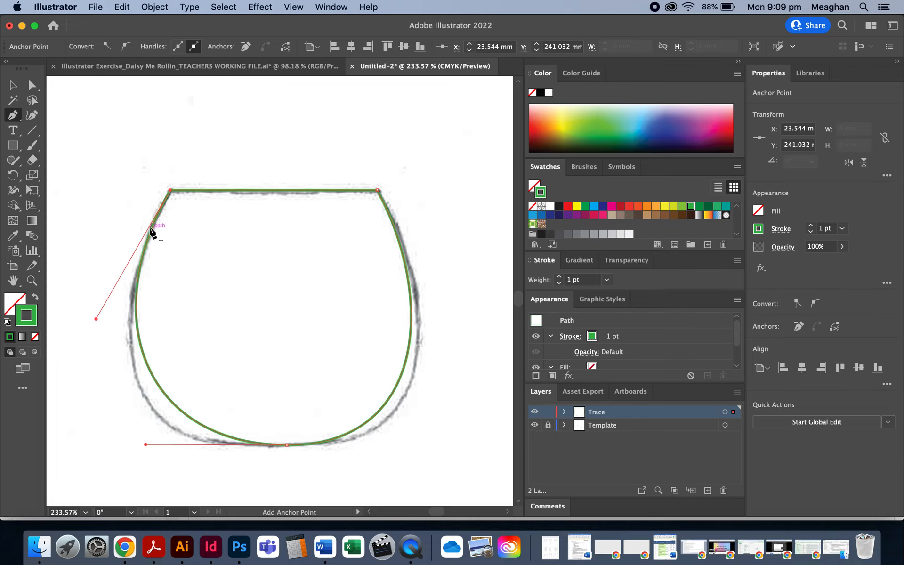
pyautogui.click(32, 86)
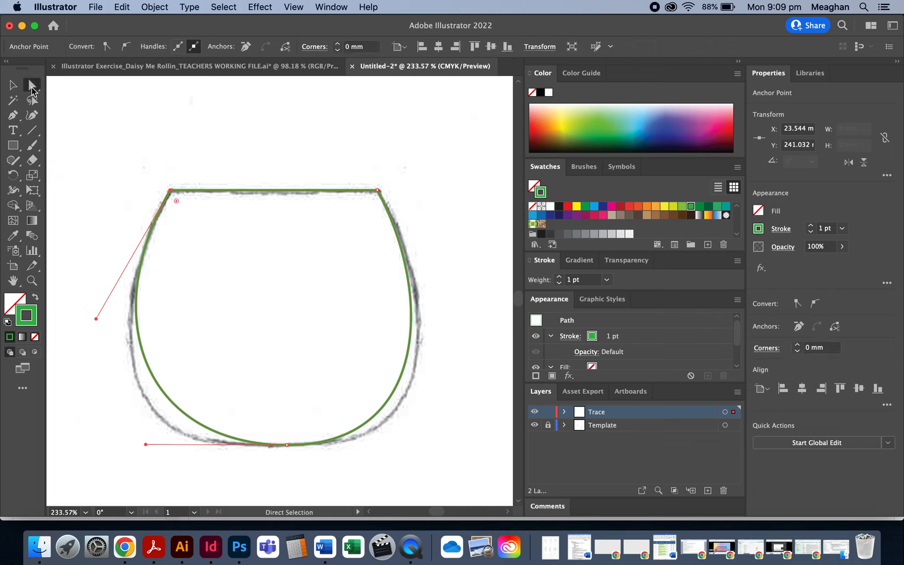
pyautogui.click(118, 205)
pyautogui.click(137, 292)
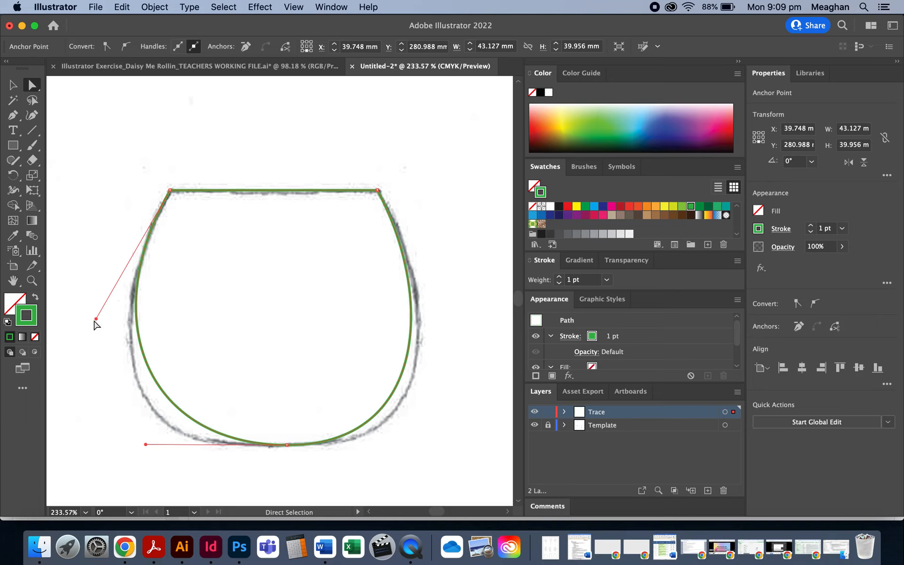
pyautogui.moveTo(97, 319); pyautogui.dragTo(86, 339)
pyautogui.moveTo(146, 445)
pyautogui.mouseDown()
pyautogui.moveTo(129, 445)
pyautogui.moveTo(132, 432)
pyautogui.moveTo(125, 464)
pyautogui.moveTo(132, 416)
pyautogui.moveTo(121, 451)
pyautogui.moveTo(129, 424)
pyautogui.moveTo(126, 442)
pyautogui.moveTo(114, 445)
pyautogui.moveTo(125, 405)
pyautogui.moveTo(97, 472)
pyautogui.moveTo(110, 485)
pyautogui.moveTo(121, 404)
pyautogui.moveTo(120, 448)
pyautogui.mouseUp()
pyautogui.moveTo(87, 339); pyautogui.dragTo(97, 372)
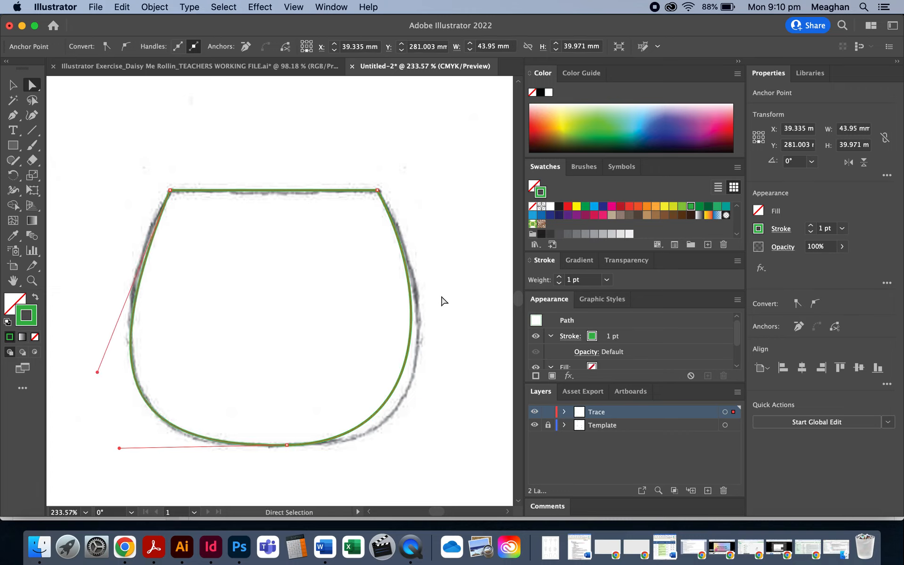
# Step: Reshape the right side of the vase outline with its upper curve handle, making the vase about 45 mm wide, and deselect the path
pyautogui.click(413, 319)
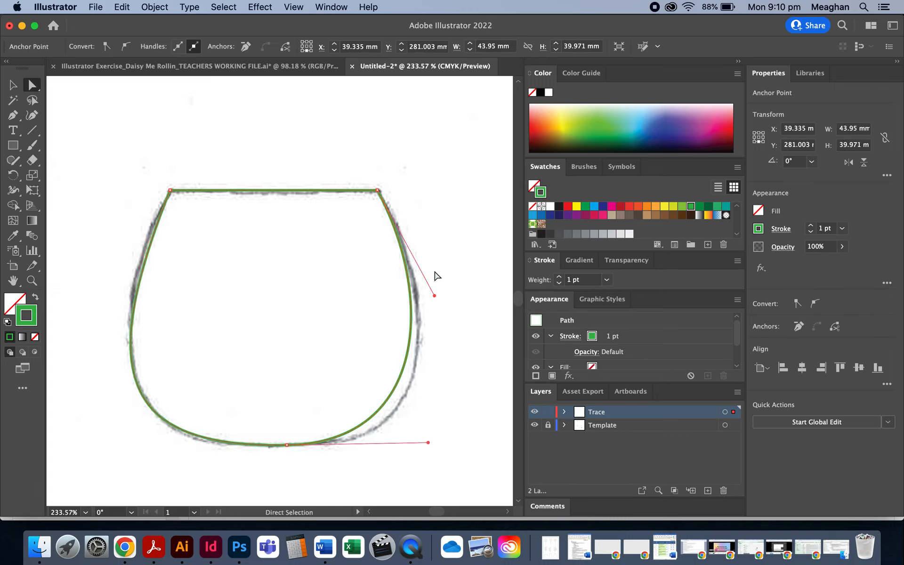
pyautogui.moveTo(434, 296); pyautogui.dragTo(448, 353)
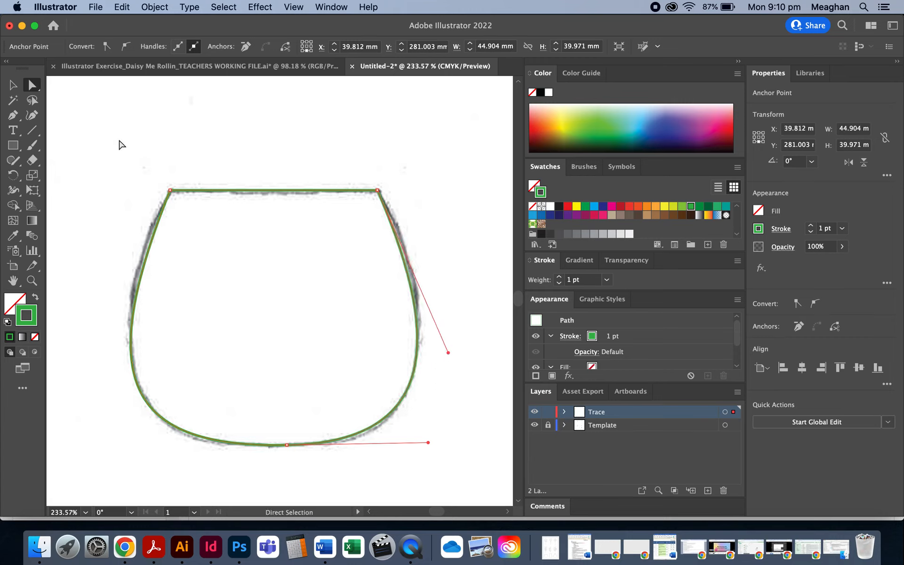
pyautogui.click(12, 87)
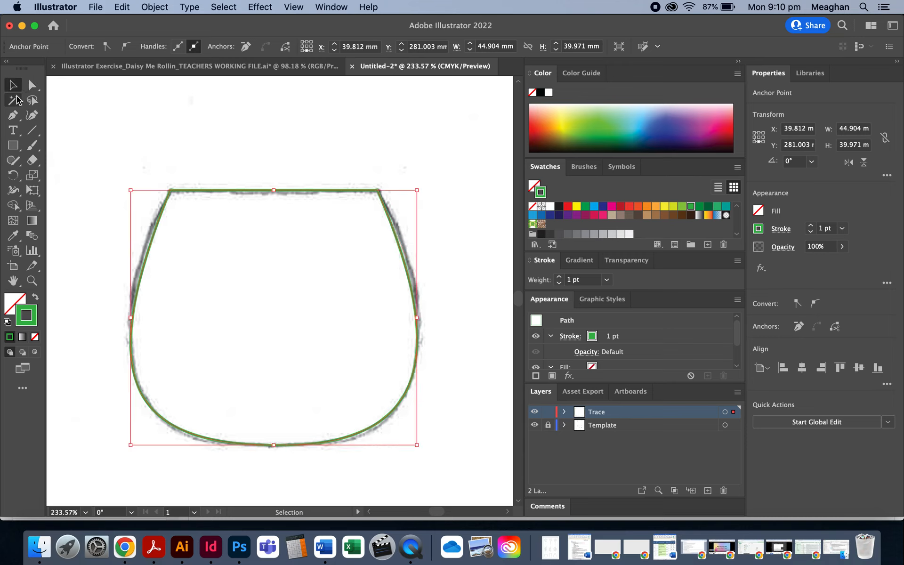
pyautogui.click(108, 130)
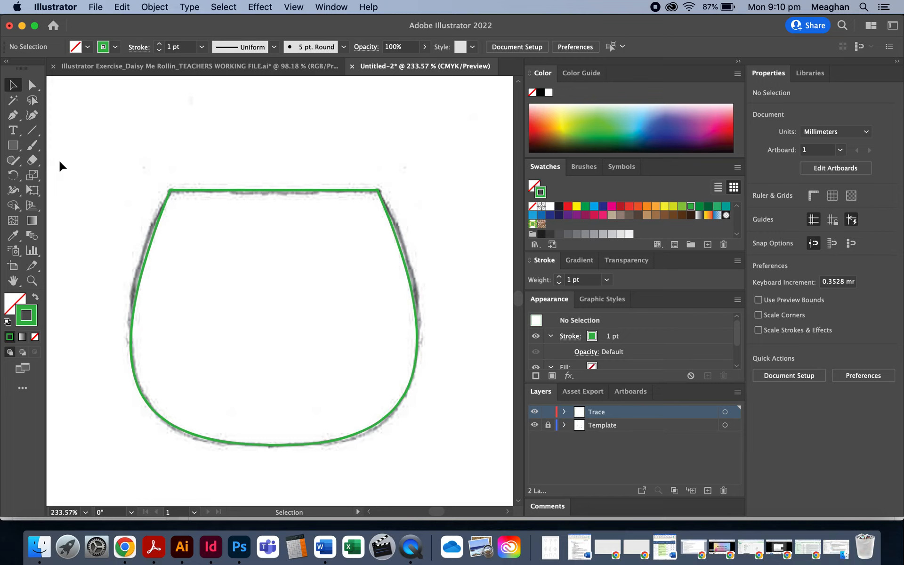
# Step: Trace the top petal of the five-petal flower with the Pen tool, pulling curve handles from an anchor at each petal corner
pyautogui.scroll(10, 240, 206)
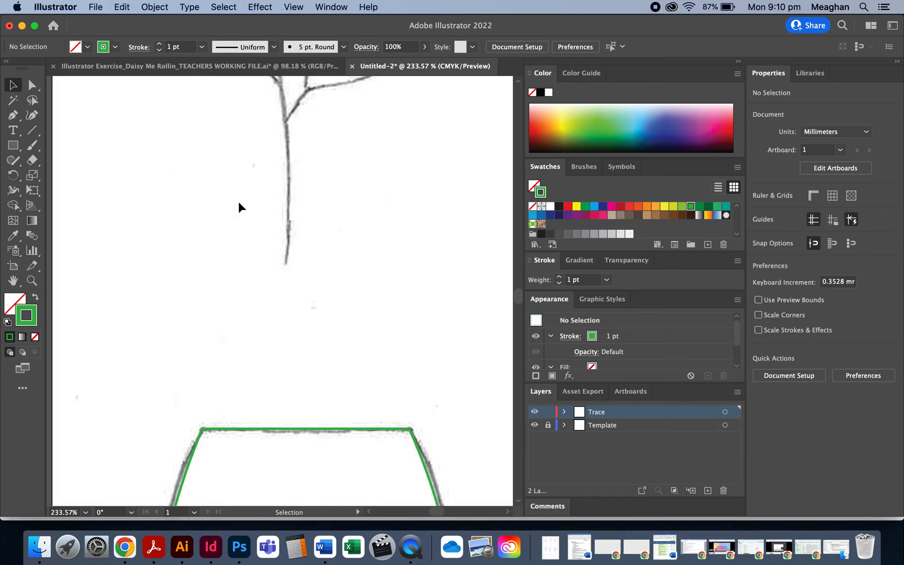
pyautogui.scroll(15, 239, 207)
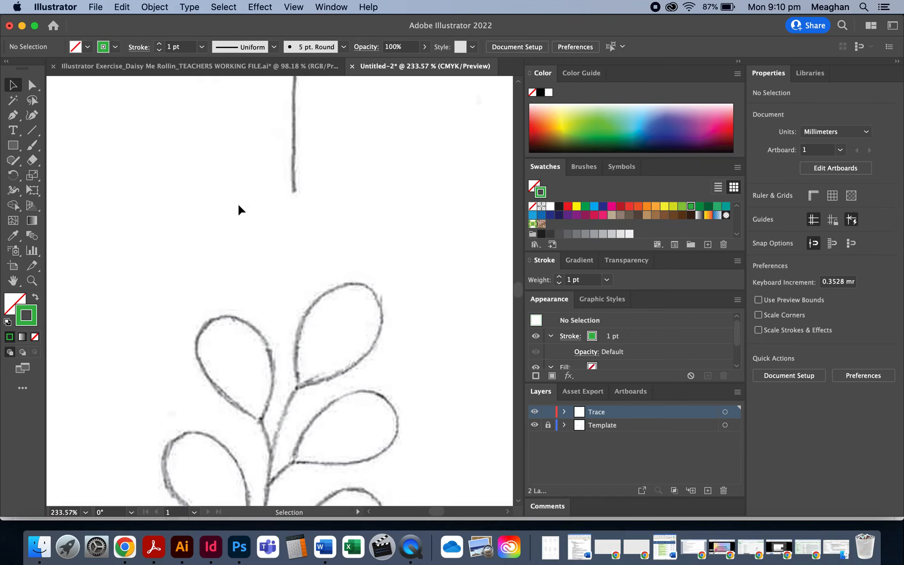
pyautogui.scroll(15, 239, 209)
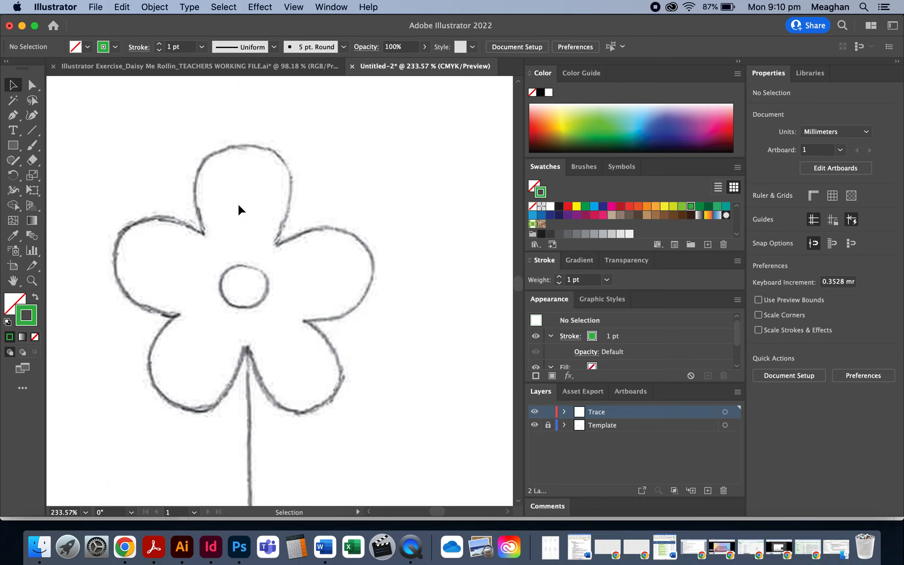
pyautogui.scroll(2, 239, 209)
pyautogui.scroll(-3, 239, 208)
pyautogui.hscroll(-3, 240, 209)
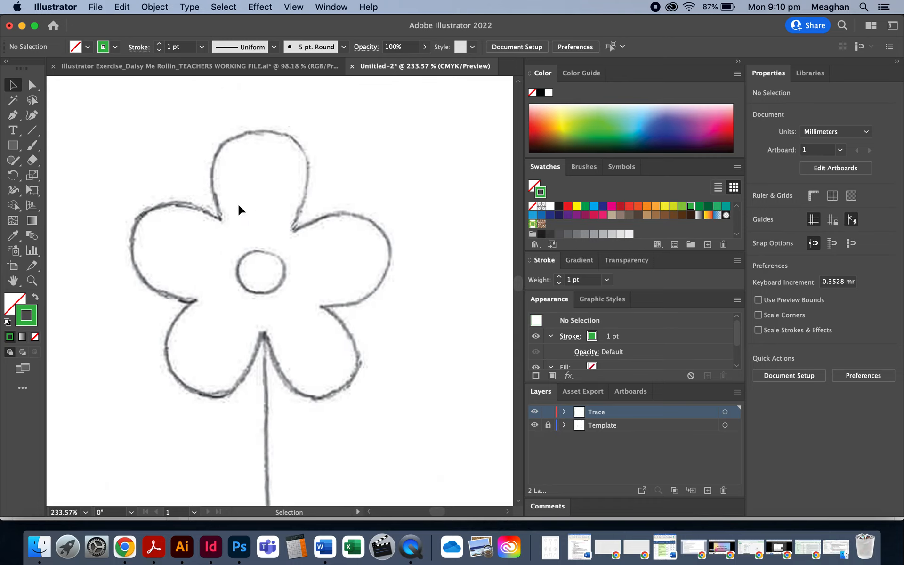
pyautogui.click(12, 115)
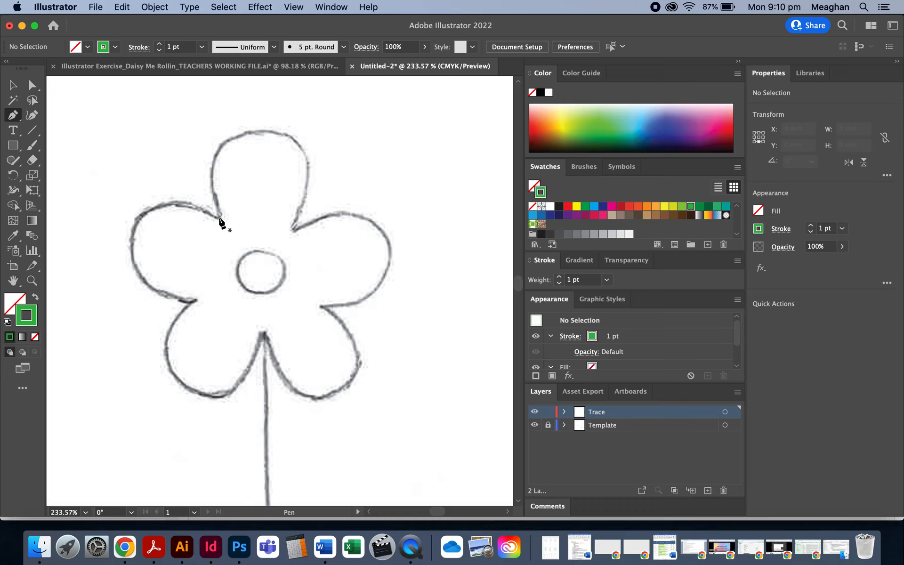
pyautogui.moveTo(219, 219); pyautogui.dragTo(204, 97)
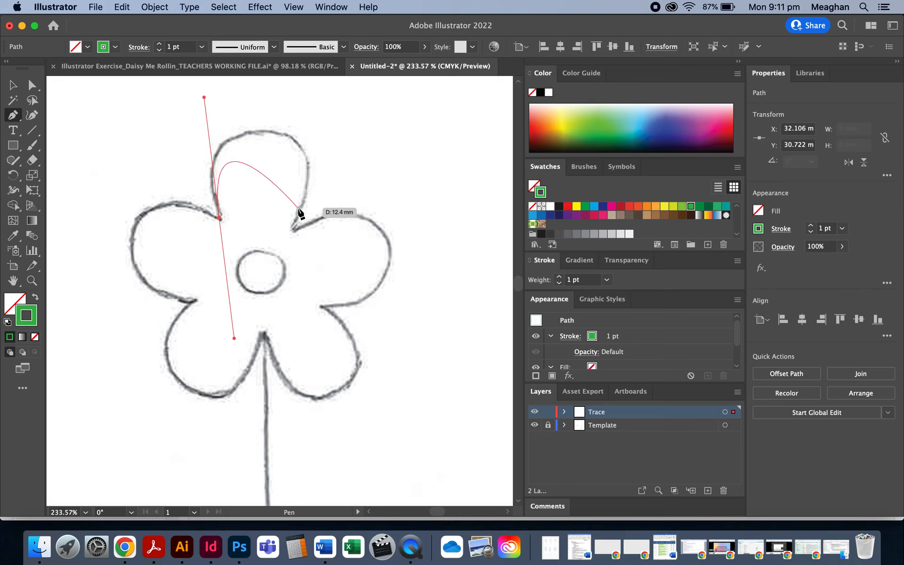
pyautogui.click(292, 229)
pyautogui.moveTo(293, 230); pyautogui.dragTo(253, 347)
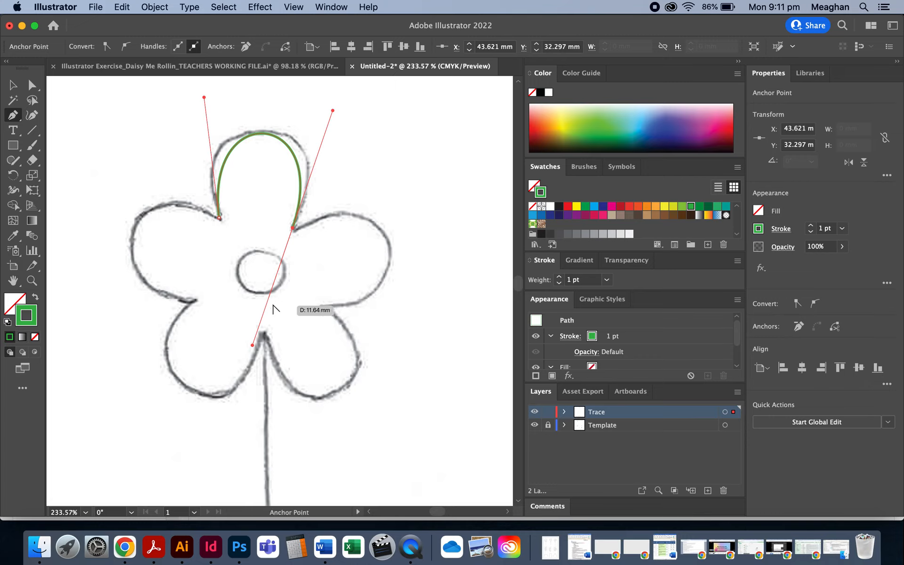
# Step: Trace the flower's right and two lower petals, redirecting the outgoing handle at each corner anchor to follow the next petal
pyautogui.moveTo(253, 345); pyautogui.dragTo(403, 207)
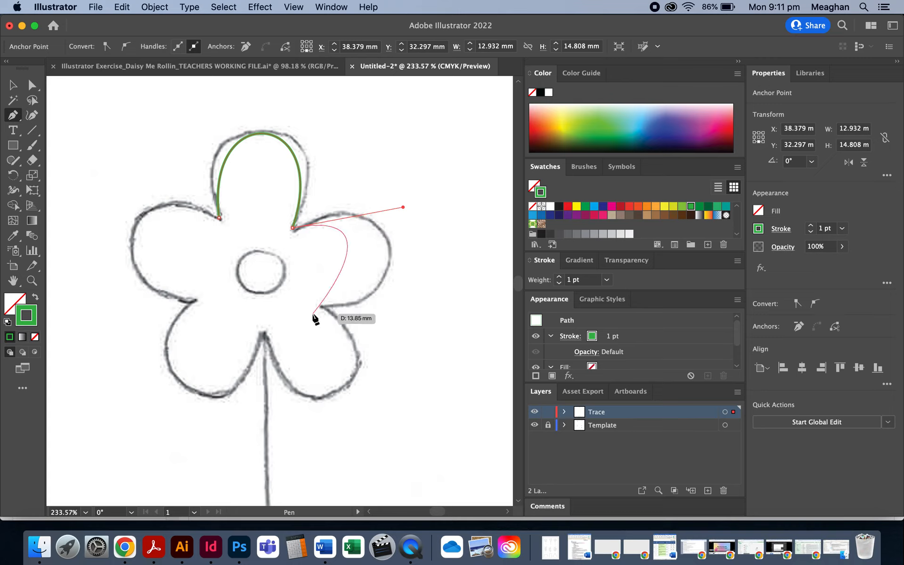
pyautogui.moveTo(322, 307); pyautogui.dragTo(221, 335)
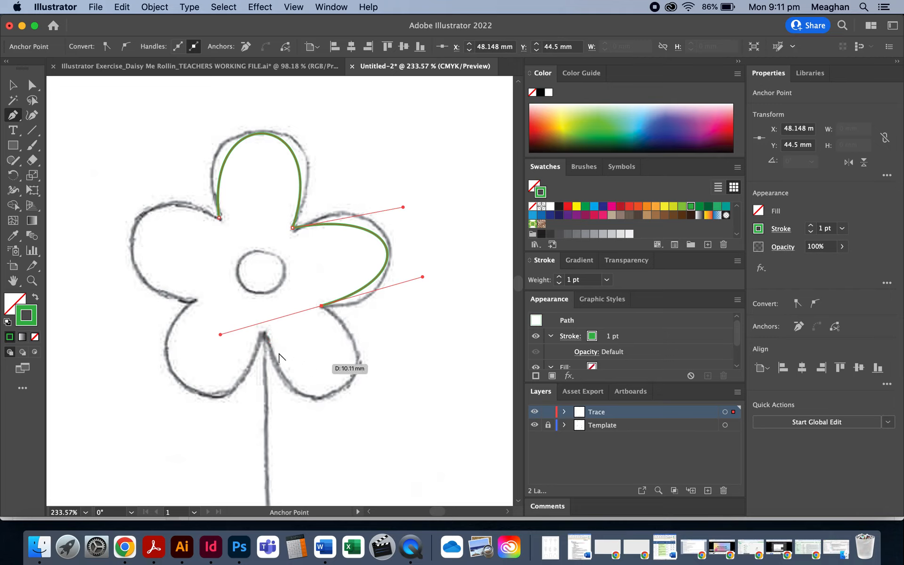
pyautogui.moveTo(222, 337); pyautogui.dragTo(388, 383)
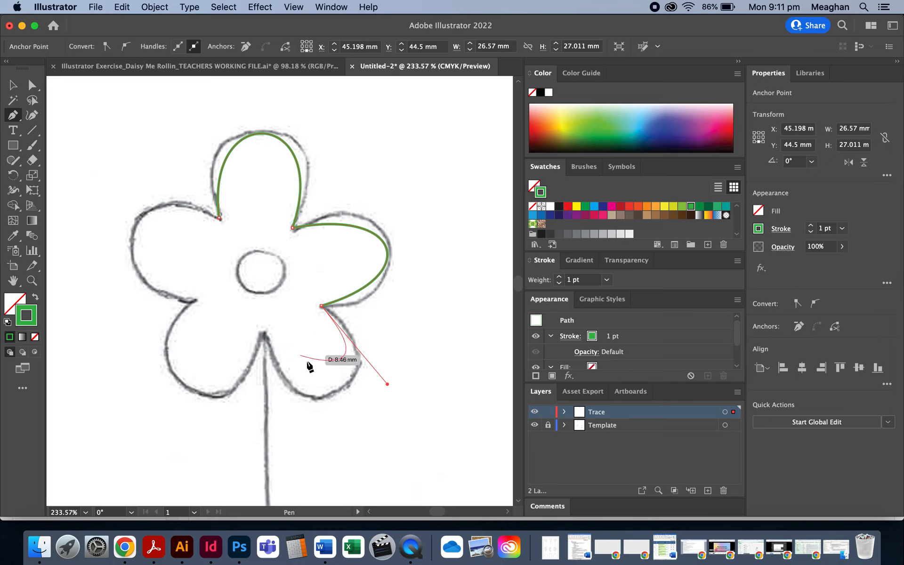
pyautogui.moveTo(264, 335); pyautogui.dragTo(221, 244)
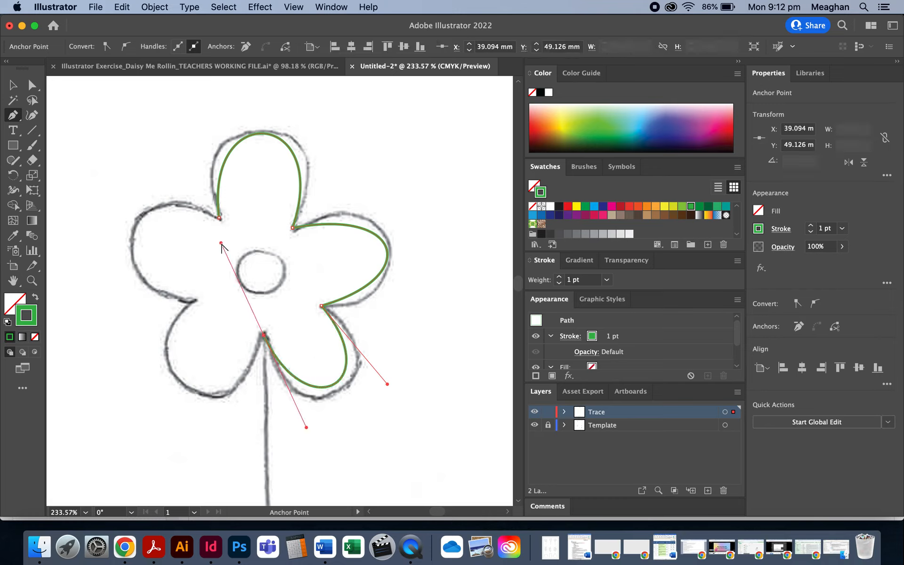
pyautogui.moveTo(221, 243); pyautogui.dragTo(215, 425)
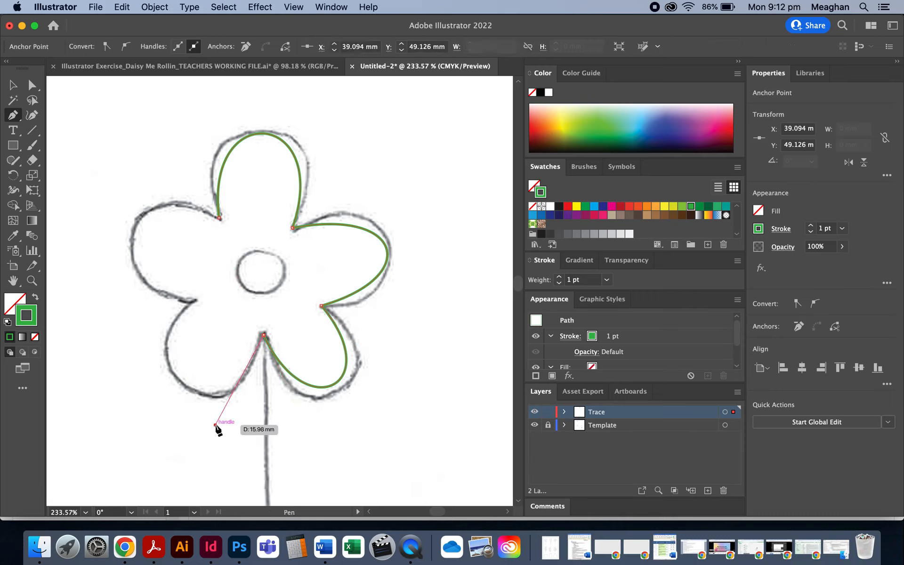
pyautogui.moveTo(192, 301); pyautogui.dragTo(248, 222)
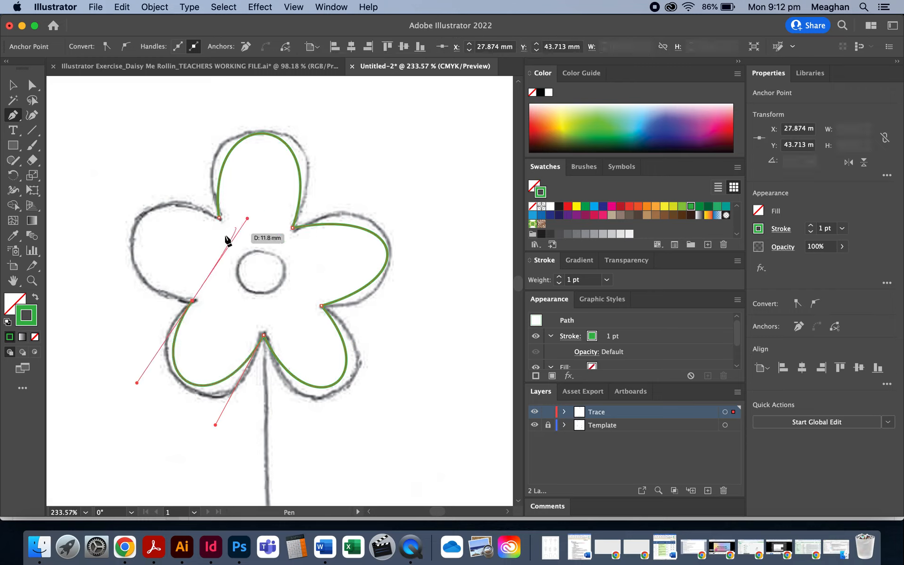
pyautogui.click(180, 245)
pyautogui.click(247, 289)
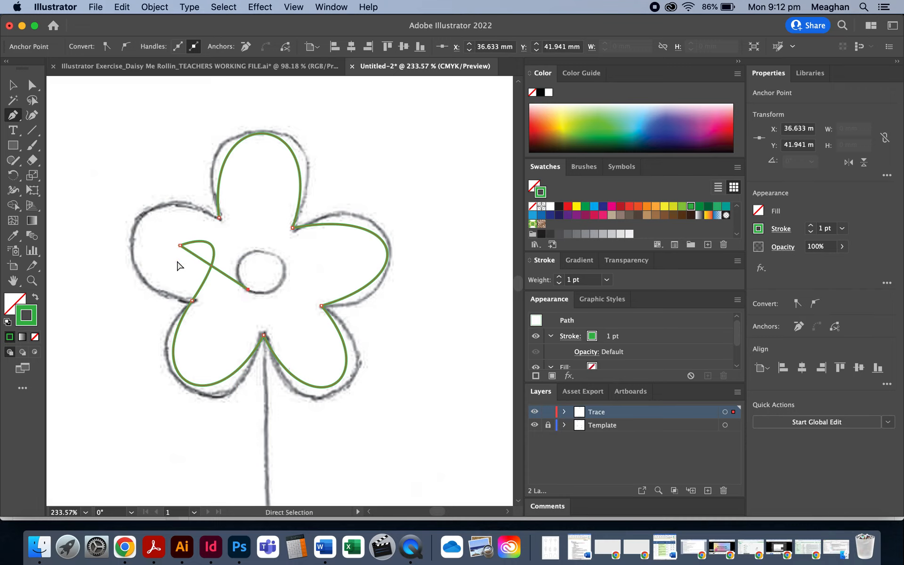
pyautogui.press('super+z')
pyautogui.click(123, 6)
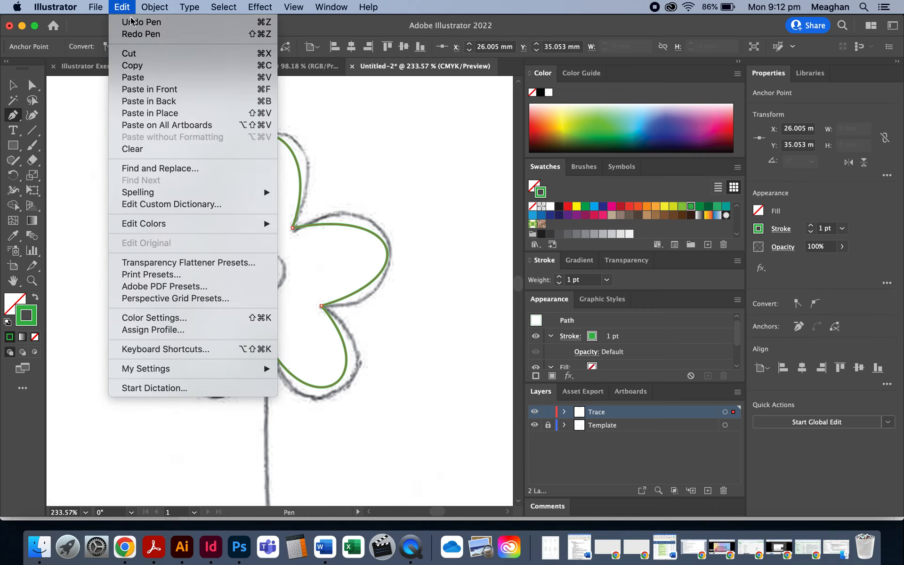
pyautogui.click(141, 23)
# Step: Trace the flower's left petal with the Pen tool and close the outline on the starting anchor, keeping that anchor a corner
pyautogui.moveTo(193, 300); pyautogui.dragTo(247, 219)
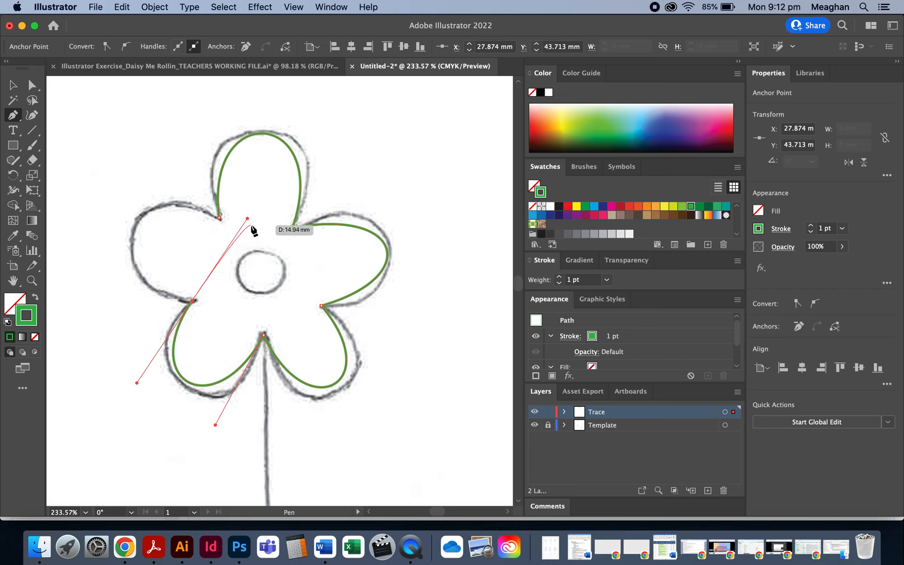
pyautogui.press('alt')
pyautogui.moveTo(248, 219); pyautogui.dragTo(110, 279)
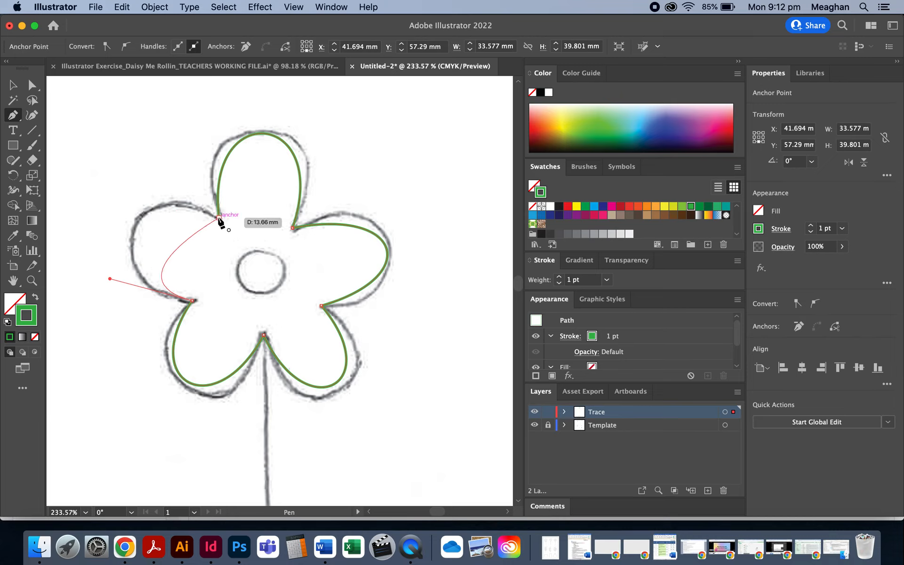
pyautogui.moveTo(219, 218)
pyautogui.mouseDown()
pyautogui.moveTo(247, 228)
pyautogui.moveTo(211, 210)
pyautogui.moveTo(225, 207)
pyautogui.moveTo(214, 208)
pyautogui.moveTo(226, 203)
pyautogui.moveTo(218, 209)
pyautogui.moveTo(218, 185)
pyautogui.moveTo(247, 188)
pyautogui.moveTo(219, 208)
pyautogui.moveTo(253, 196)
pyautogui.mouseUp()
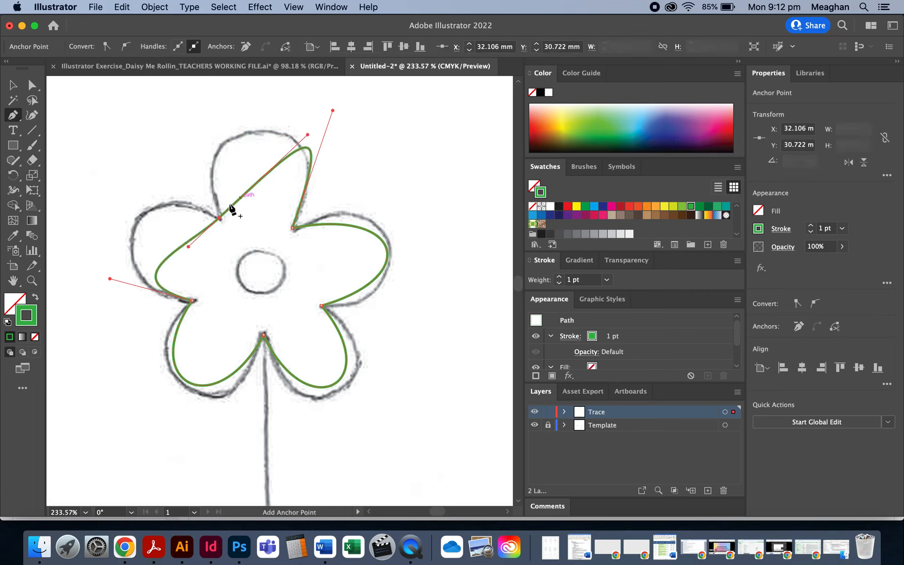
pyautogui.press('super+z')
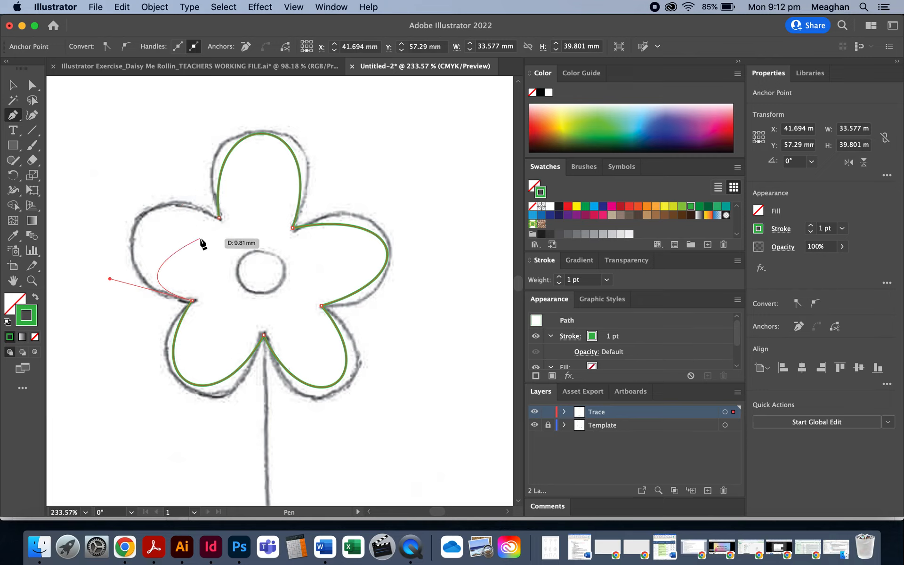
pyautogui.press('alt')
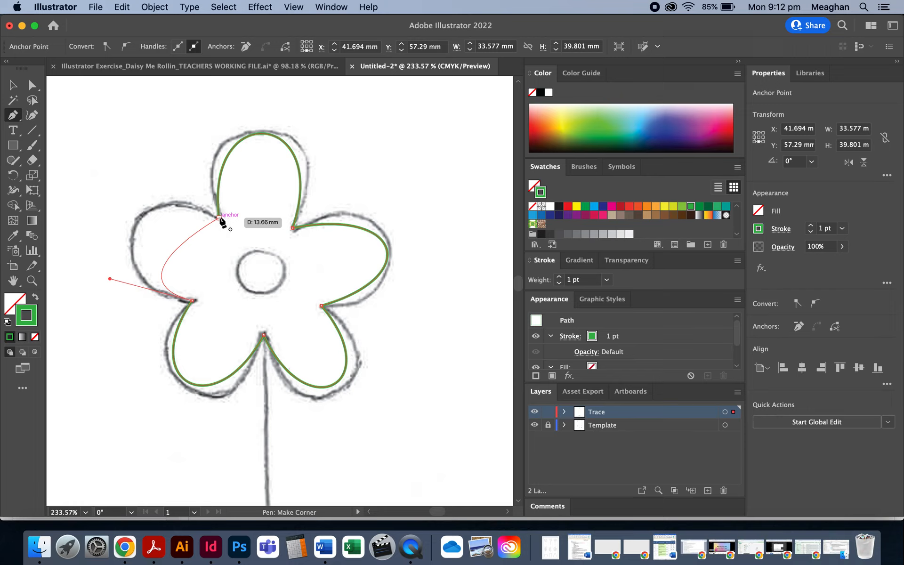
pyautogui.moveTo(220, 218); pyautogui.dragTo(328, 261)
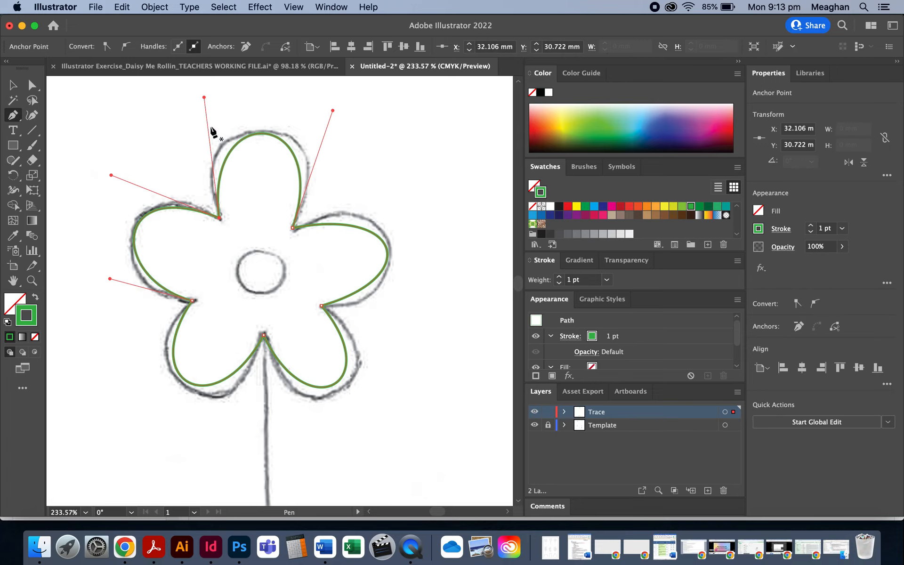
# Step: Reshape the left petal by adjusting its upper and lower curve handles to match the sketch, and deselect the outline
pyautogui.click(33, 89)
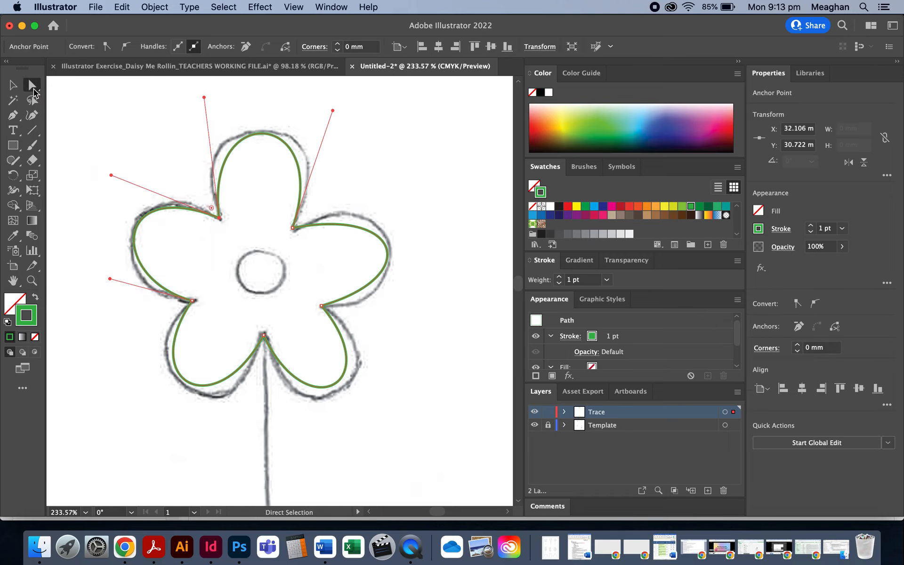
pyautogui.moveTo(112, 175); pyautogui.dragTo(118, 166)
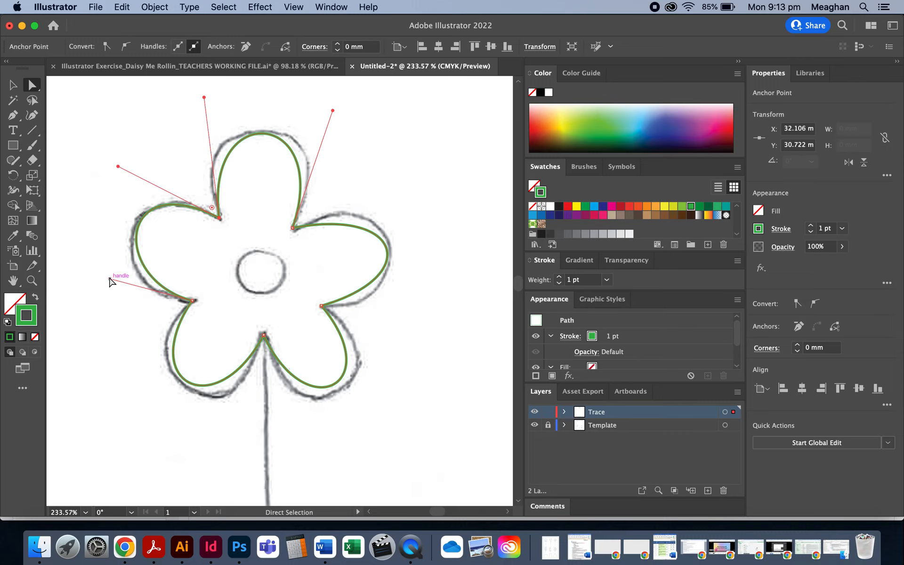
pyautogui.moveTo(109, 281); pyautogui.dragTo(95, 291)
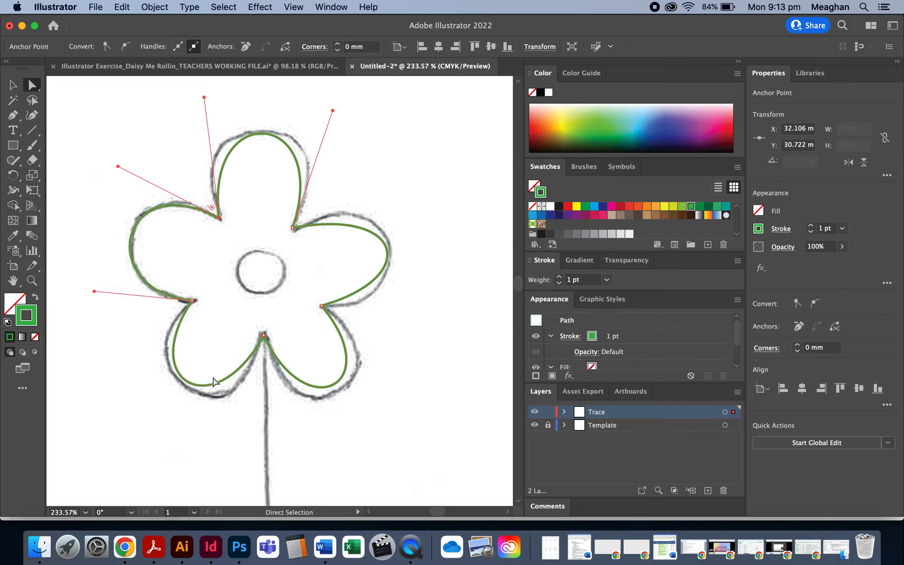
pyautogui.click(192, 385)
pyautogui.click(141, 324)
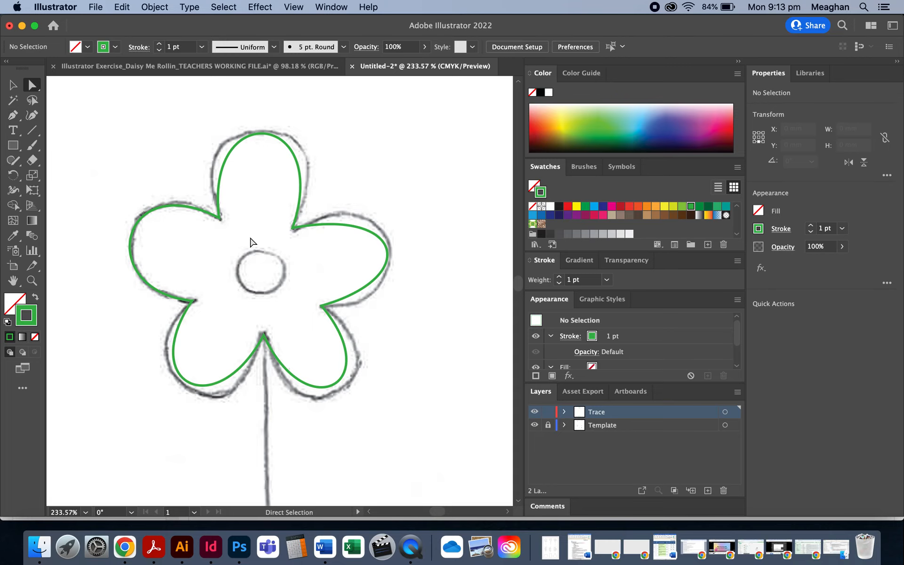
# Step: Draw a wavy practice path about 57 mm wide above the flower with the Pen tool, using four smooth anchors
pyautogui.scroll(3, 251, 242)
pyautogui.scroll(3, 251, 242)
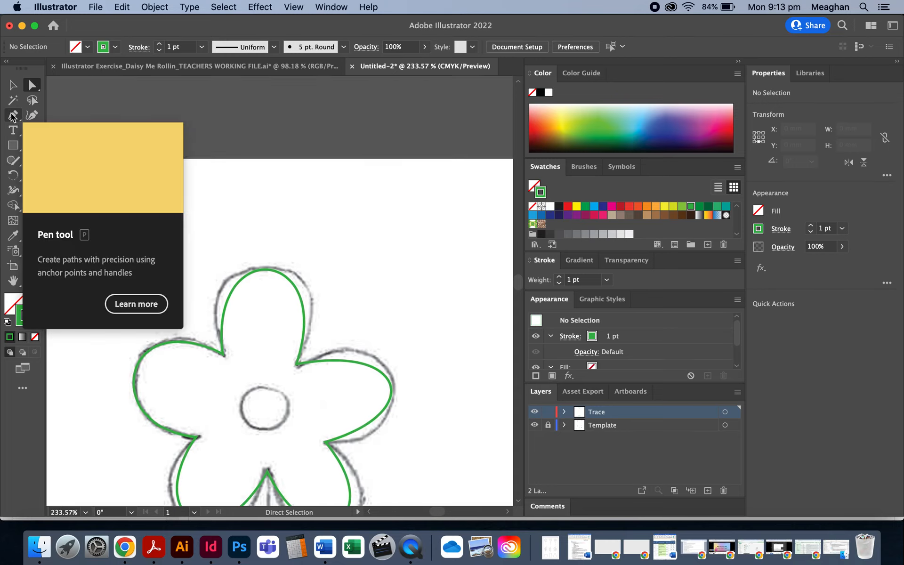
pyautogui.press('p')
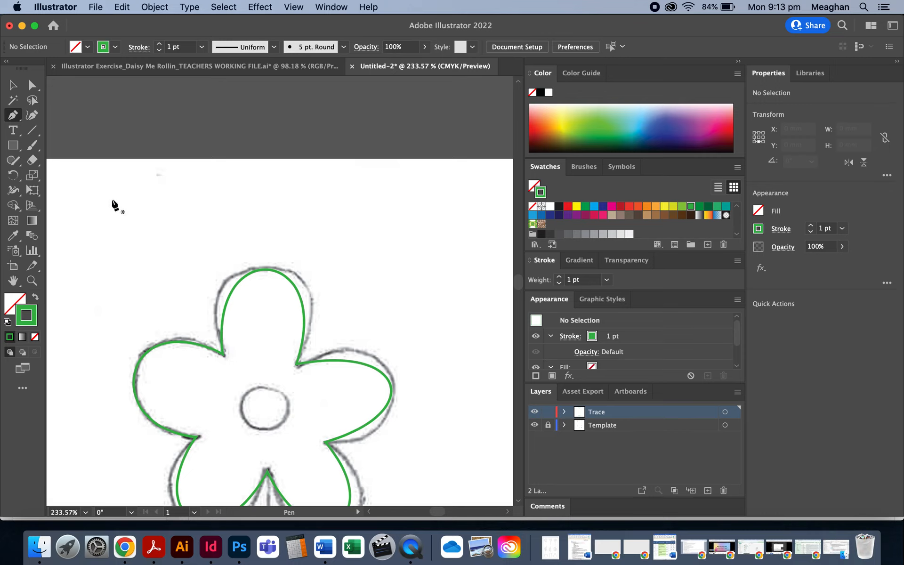
pyautogui.moveTo(87, 192); pyautogui.dragTo(149, 159)
pyautogui.moveTo(223, 190); pyautogui.dragTo(275, 238)
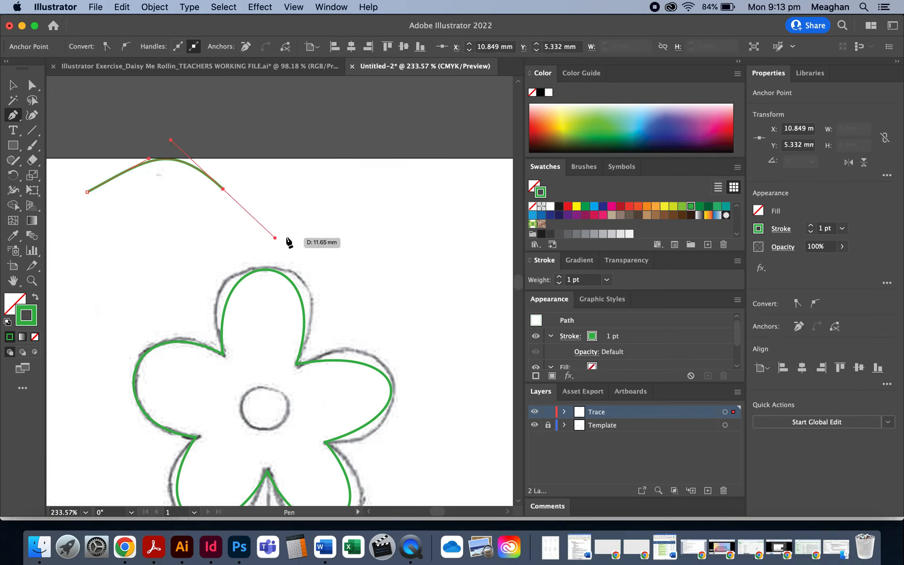
pyautogui.moveTo(359, 204); pyautogui.dragTo(393, 172)
pyautogui.moveTo(451, 208); pyautogui.dragTo(496, 236)
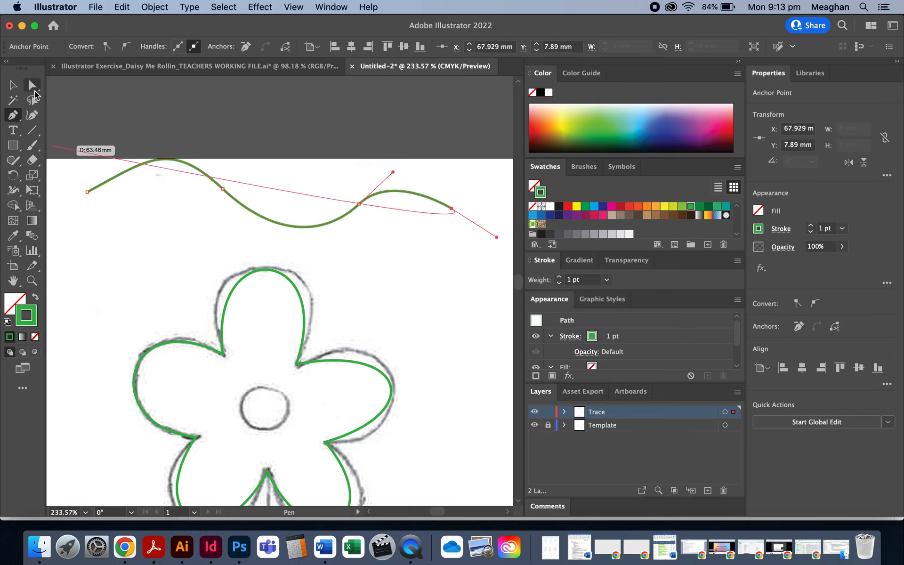
# Step: Reshape the first hump of the wavy path with Direct Selection, shift the path down closer to the flower, and deselect it
pyautogui.click(35, 86)
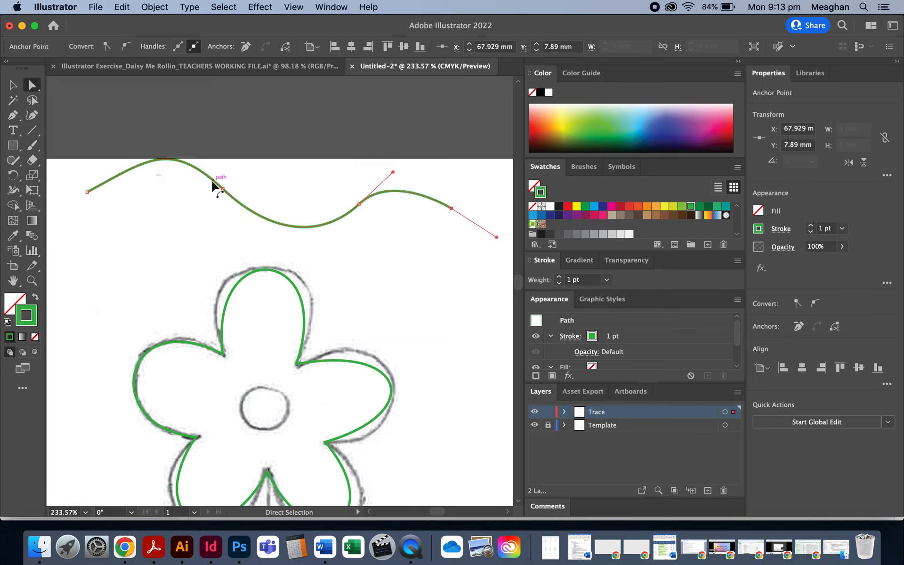
pyautogui.moveTo(213, 184); pyautogui.dragTo(205, 213)
pyautogui.click(13, 86)
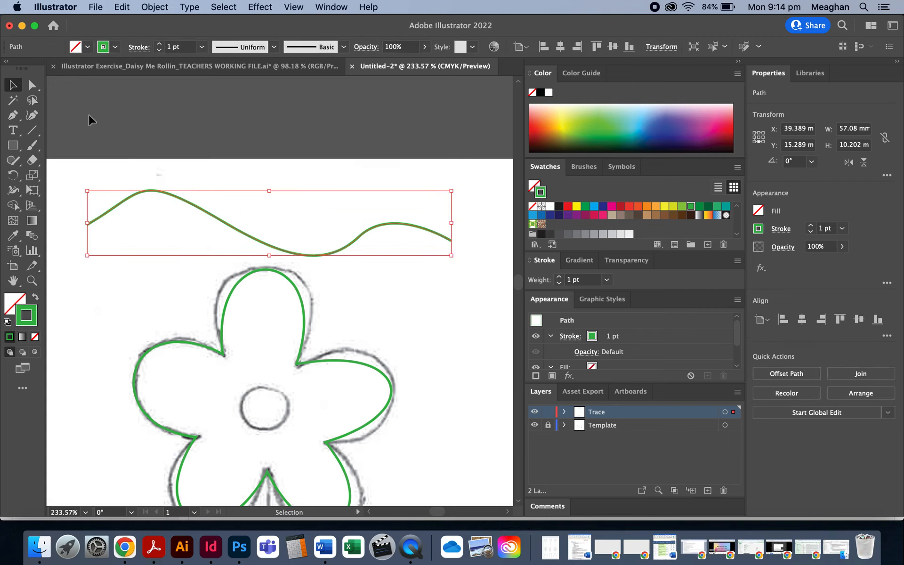
pyautogui.click(32, 85)
pyautogui.click(80, 161)
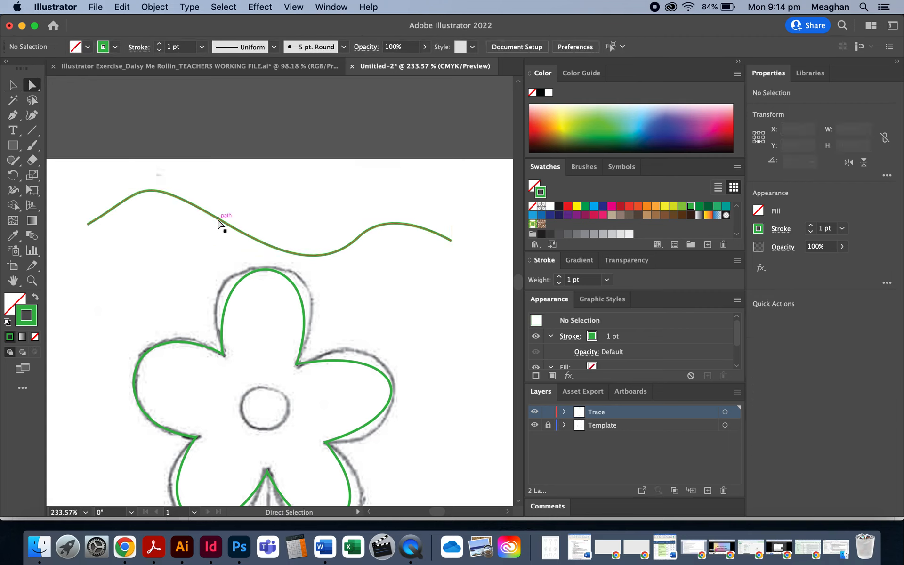
# Step: Adjust the linked handles of the wavy path's second anchor with Direct Selection and deselect the path
pyautogui.click(218, 222)
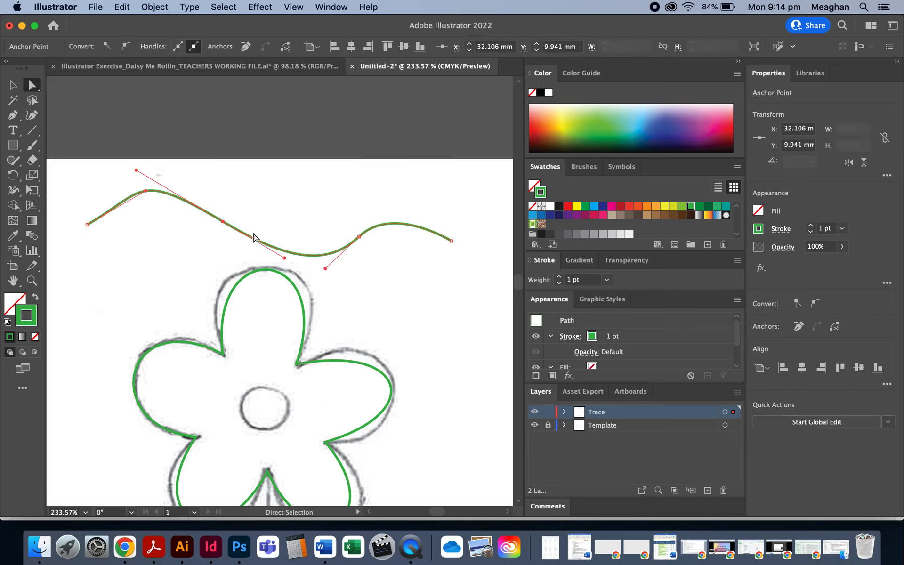
pyautogui.moveTo(285, 258)
pyautogui.mouseDown()
pyautogui.moveTo(267, 253)
pyautogui.moveTo(245, 271)
pyautogui.moveTo(295, 213)
pyautogui.moveTo(284, 241)
pyautogui.moveTo(248, 239)
pyautogui.moveTo(301, 249)
pyautogui.moveTo(280, 284)
pyautogui.moveTo(293, 253)
pyautogui.moveTo(347, 284)
pyautogui.moveTo(305, 234)
pyautogui.moveTo(329, 273)
pyautogui.mouseUp()
pyautogui.click(359, 237)
pyautogui.click(368, 238)
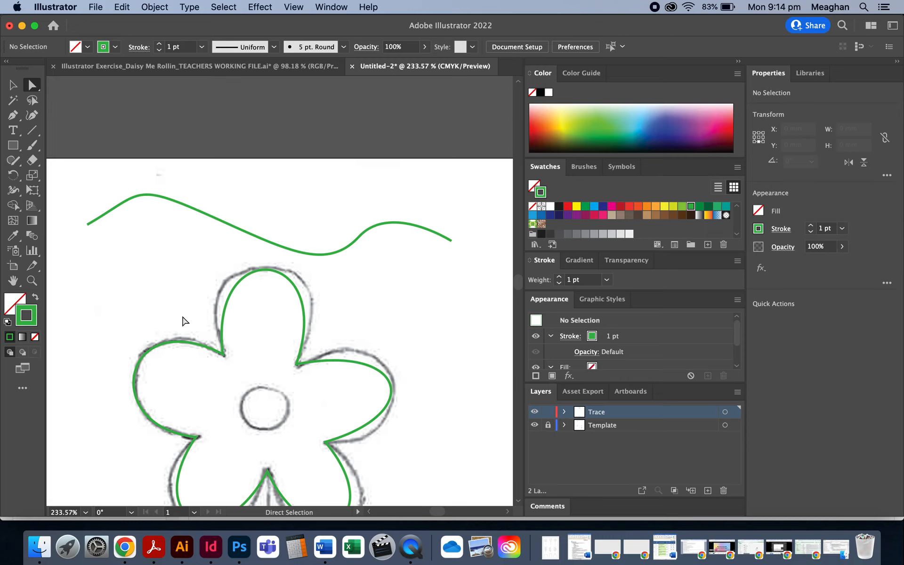
# Step: Break the incoming handle of the wavy path's second anchor with the Anchor Point tool and steepen the first hump's descent
pyautogui.click(15, 118)
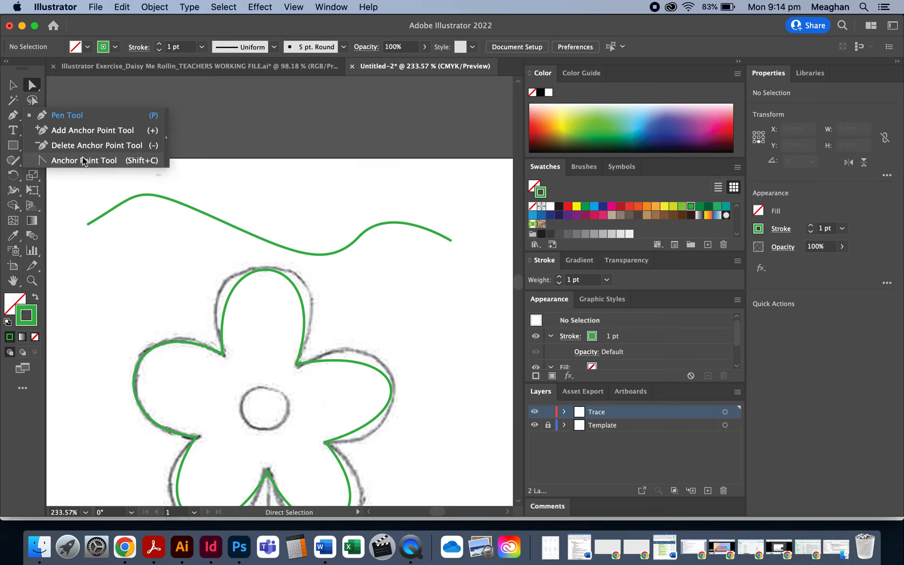
pyautogui.click(120, 163)
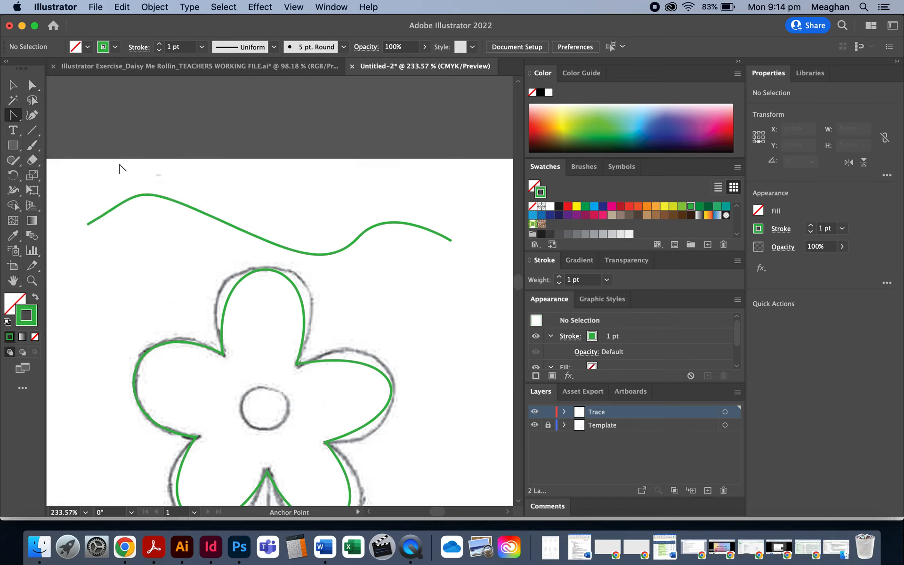
pyautogui.click(188, 206)
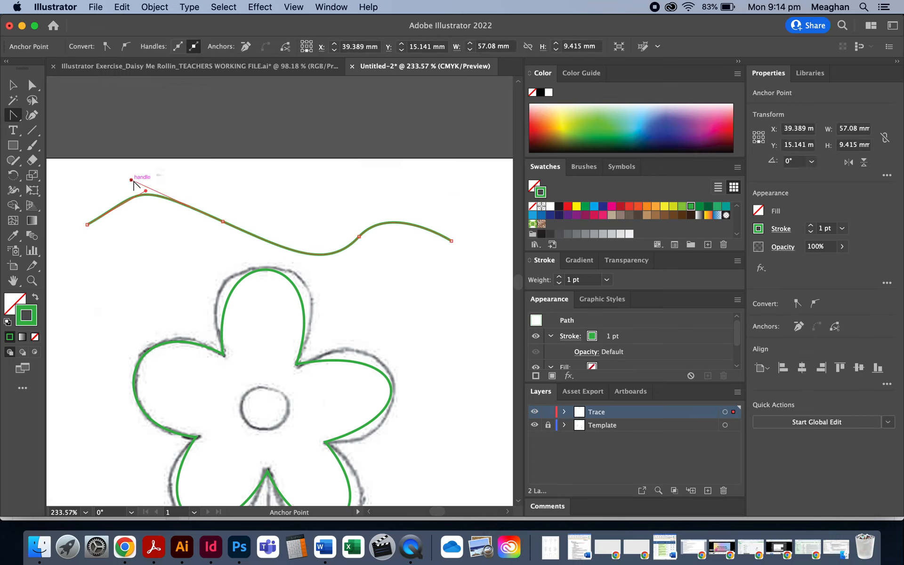
pyautogui.moveTo(131, 180); pyautogui.dragTo(227, 168)
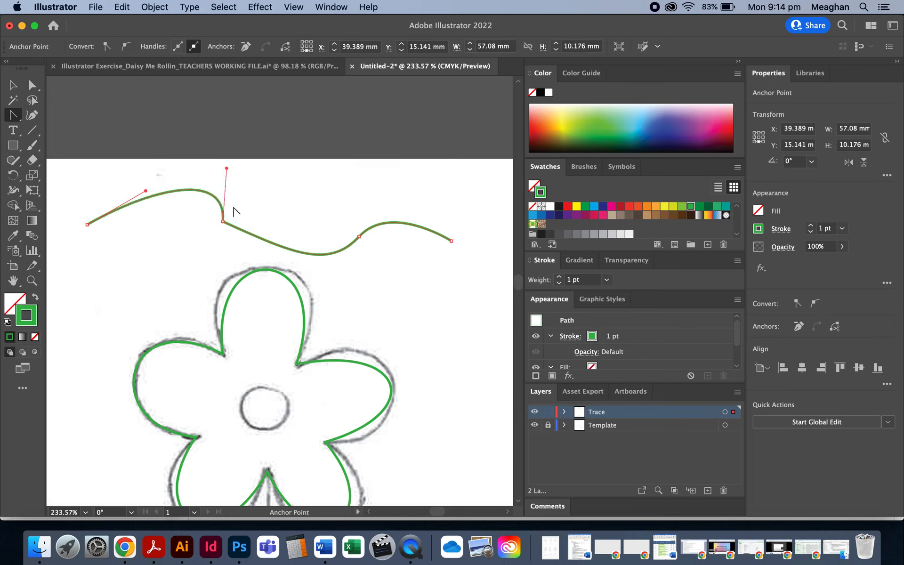
pyautogui.moveTo(227, 168)
pyautogui.mouseDown()
pyautogui.moveTo(165, 186)
pyautogui.moveTo(215, 166)
pyautogui.moveTo(215, 181)
pyautogui.mouseUp()
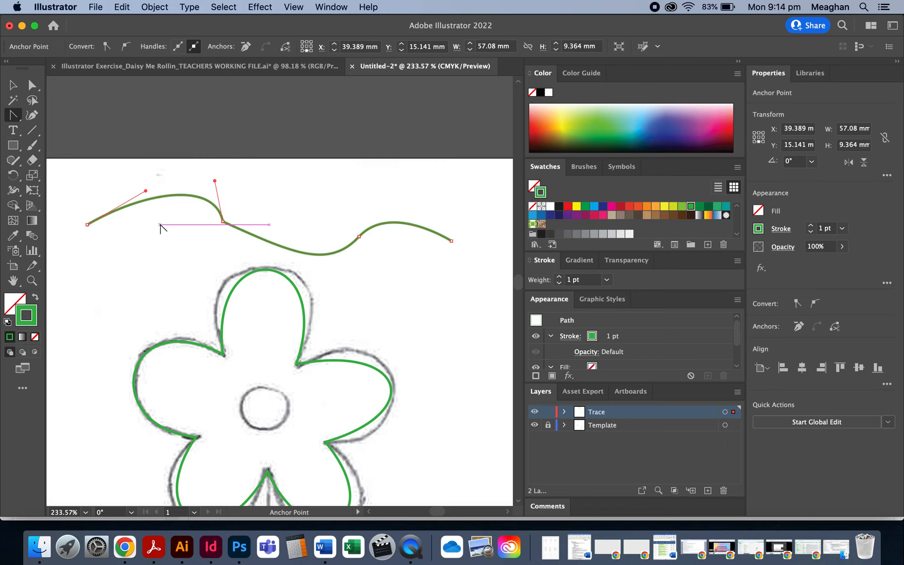
# Step: Reshape the wavy path's middle dip by moving its two curve handles independently with the Anchor Point tool
pyautogui.click(249, 234)
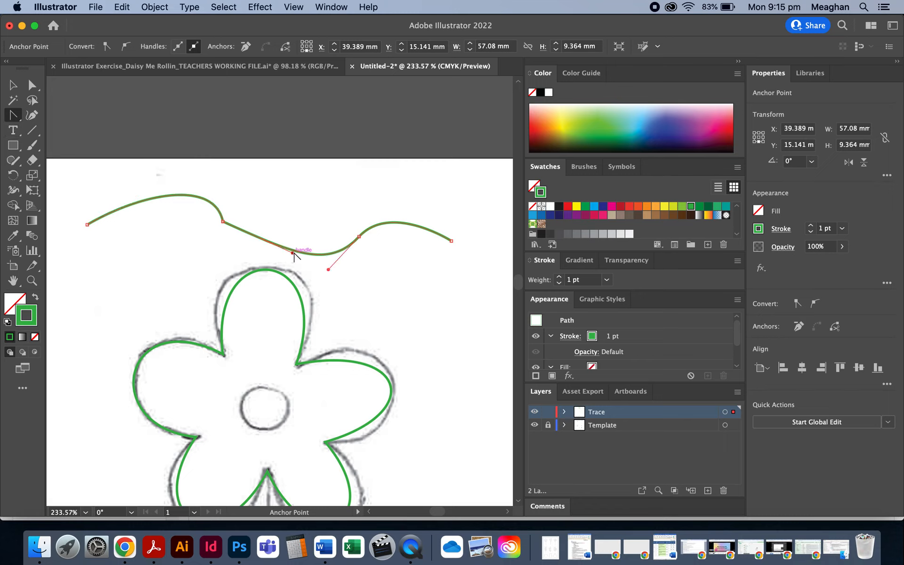
pyautogui.moveTo(292, 253); pyautogui.dragTo(262, 251)
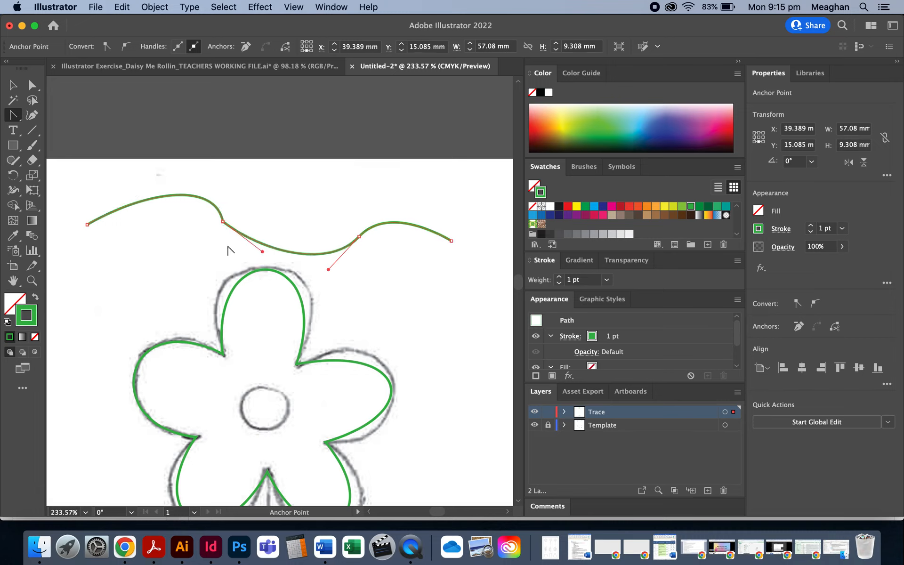
pyautogui.moveTo(329, 270); pyautogui.dragTo(348, 279)
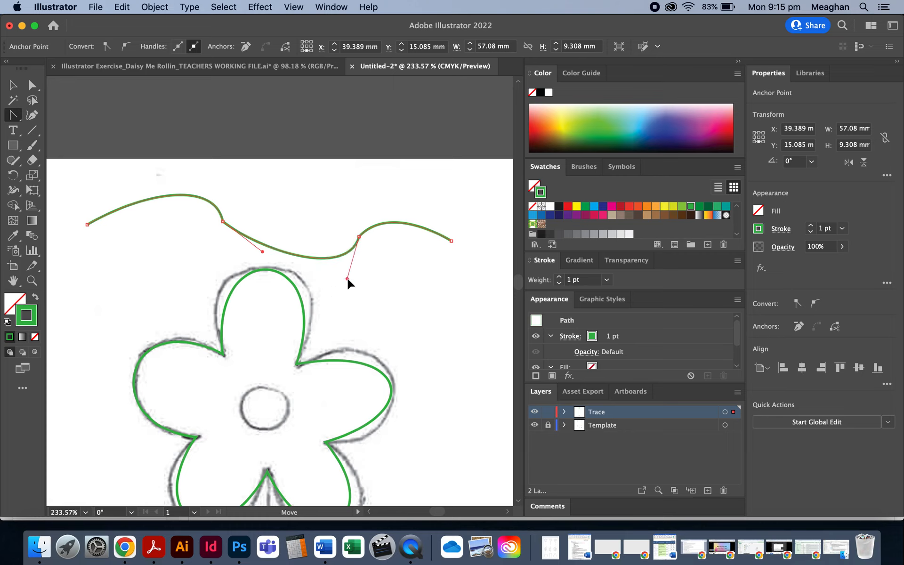
pyautogui.click(377, 229)
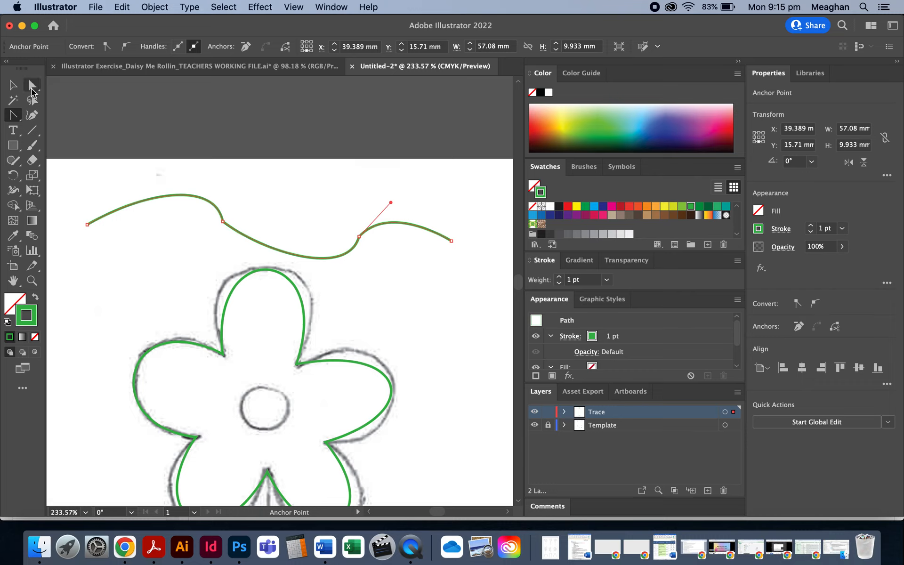
# Step: Lengthen the outgoing handle of the wavy path's third anchor with Direct Selection to raise the last hump, and deselect the path
pyautogui.click(32, 87)
pyautogui.click(294, 202)
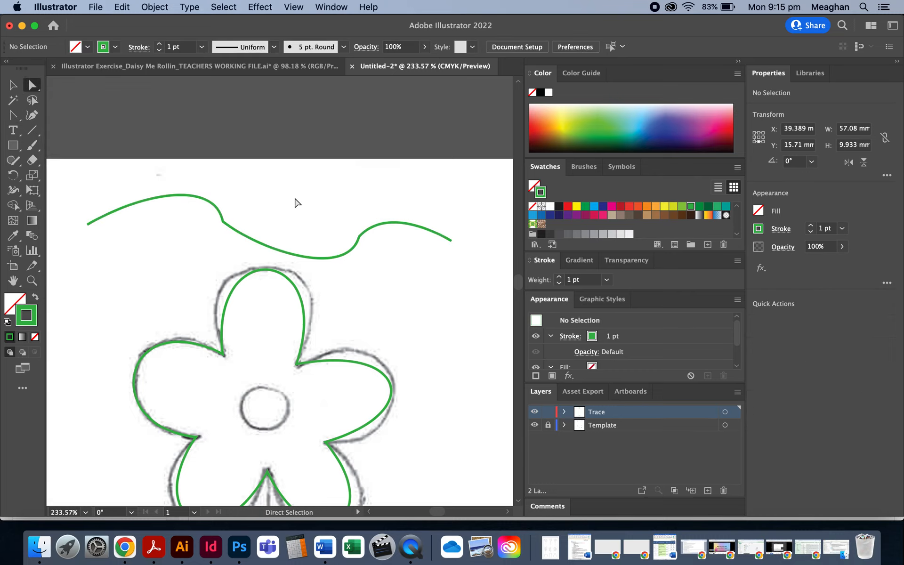
pyautogui.click(359, 236)
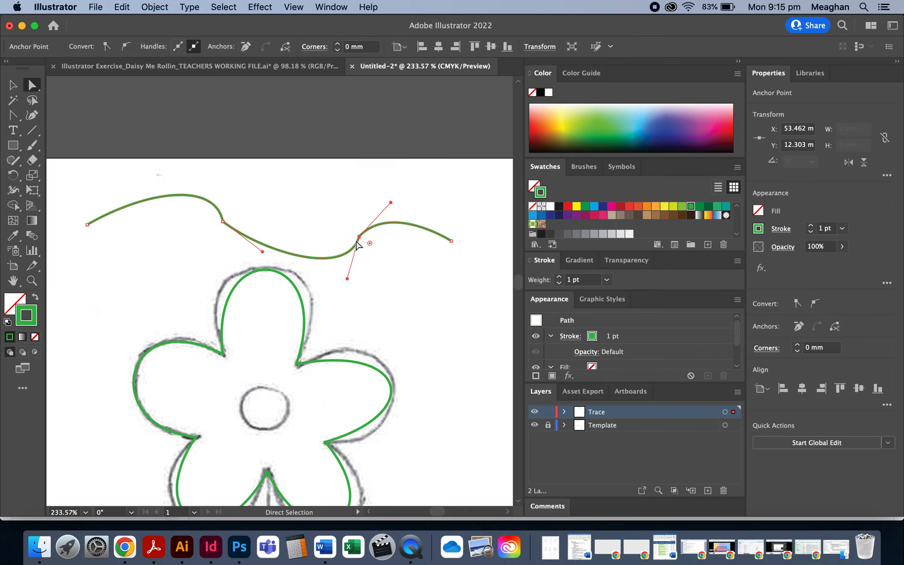
pyautogui.moveTo(336, 189); pyautogui.dragTo(402, 194)
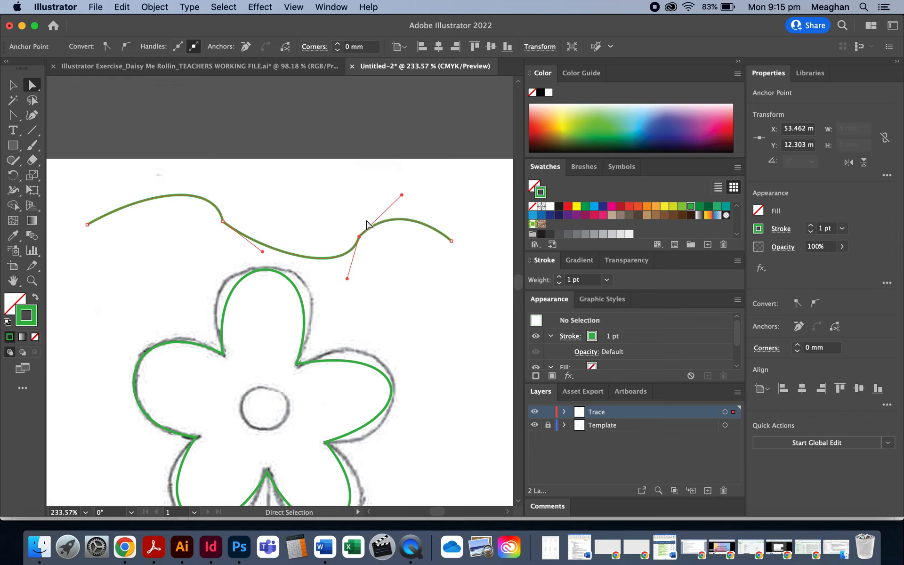
pyautogui.click(366, 257)
# Step: Inspect the corner anchors of the wavy practice path up close and delete the whole path
pyautogui.scroll(5, 365, 258)
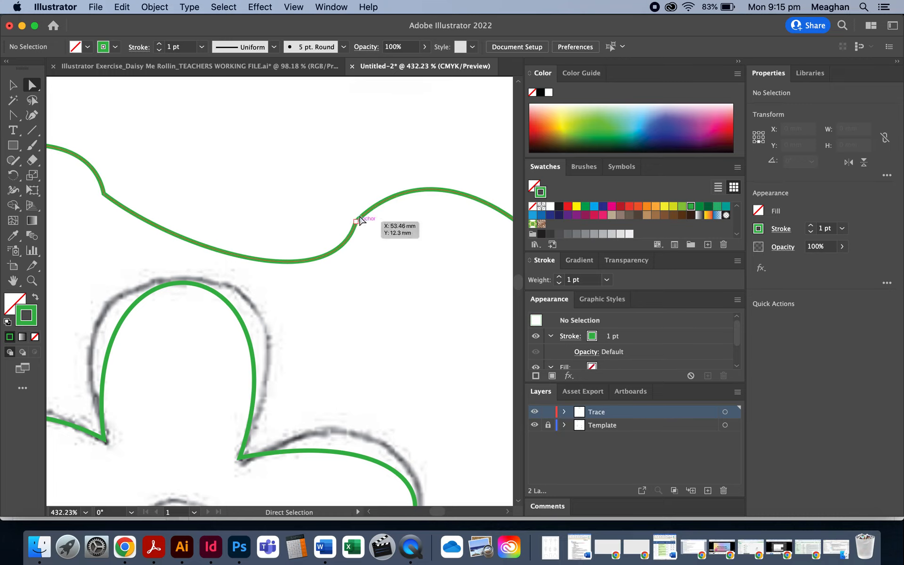
pyautogui.scroll(-2, 349, 228)
pyautogui.scroll(-1, 351, 244)
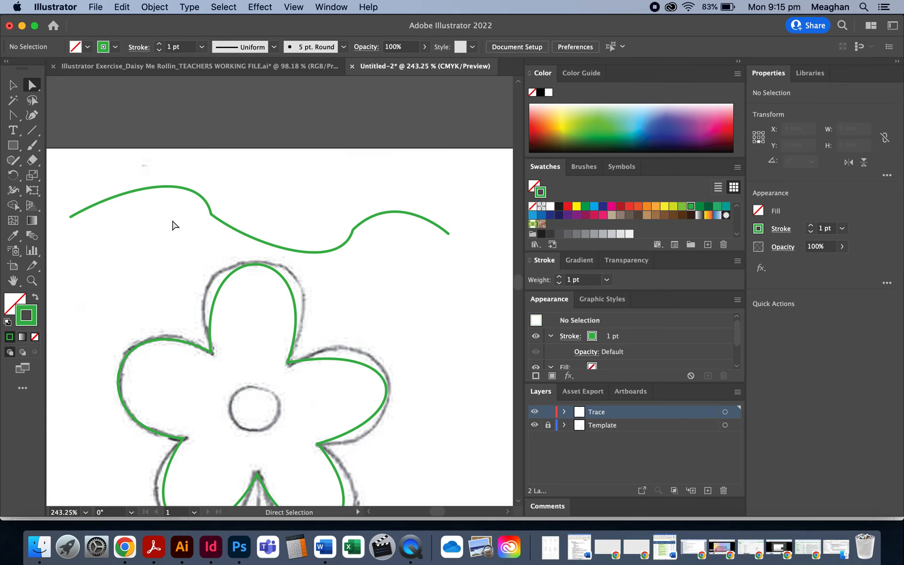
pyautogui.click(225, 224)
pyautogui.press('Delete')
pyautogui.press('Delete')
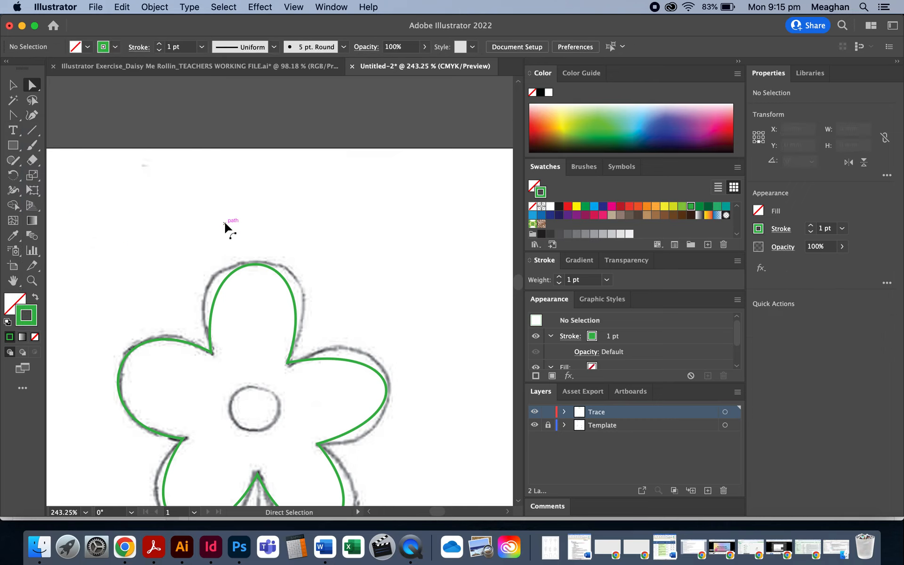
# Step: Widen the flower's top petal to match the sketch by moving its two curve handles outward with Direct Selection
pyautogui.scroll(-2, 226, 289)
pyautogui.click(247, 241)
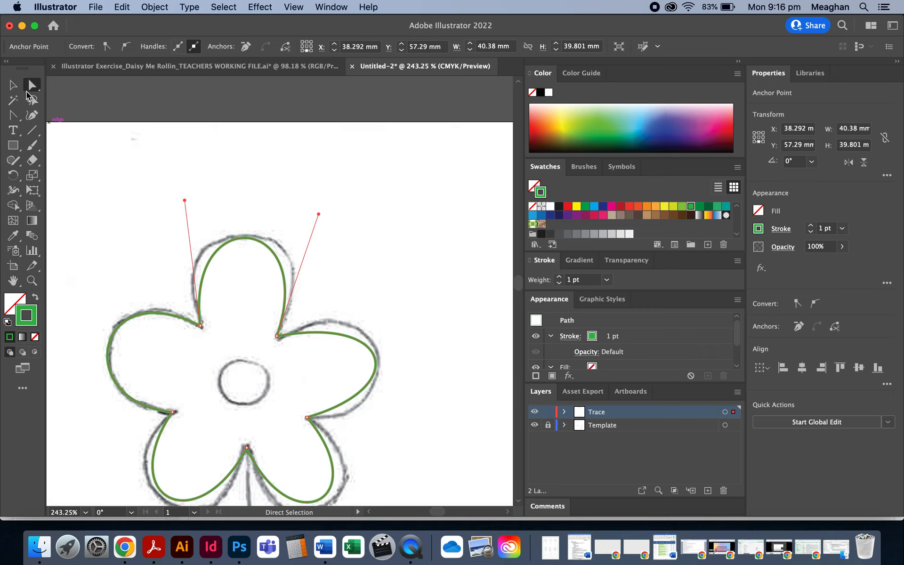
pyautogui.click(242, 256)
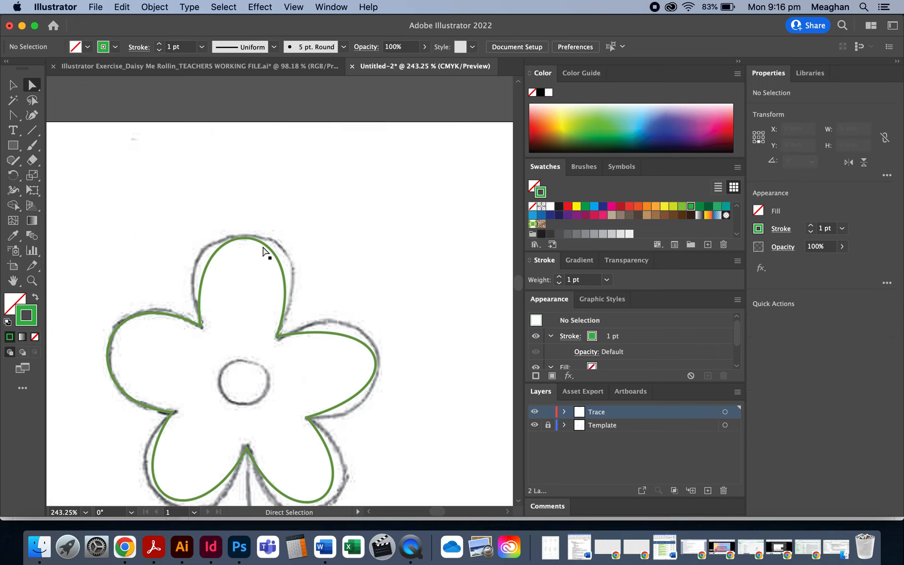
pyautogui.moveTo(264, 251)
pyautogui.mouseDown()
pyautogui.moveTo(289, 236)
pyautogui.moveTo(238, 197)
pyautogui.moveTo(221, 218)
pyautogui.moveTo(267, 273)
pyautogui.moveTo(277, 237)
pyautogui.moveTo(270, 249)
pyautogui.moveTo(262, 242)
pyautogui.mouseUp()
pyautogui.moveTo(321, 209); pyautogui.dragTo(336, 211)
pyautogui.moveTo(185, 197); pyautogui.dragTo(149, 195)
pyautogui.click(346, 211)
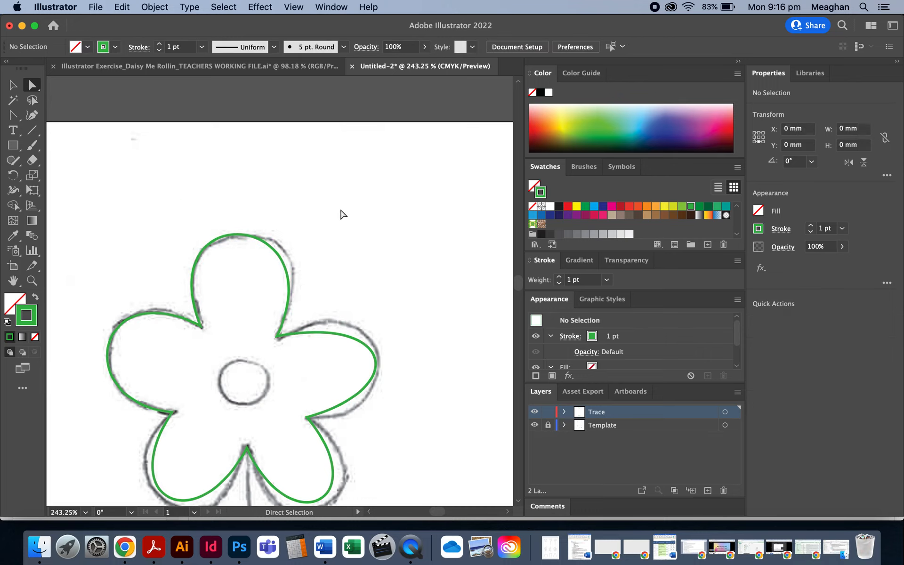
pyautogui.click(289, 261)
pyautogui.moveTo(336, 210); pyautogui.dragTo(353, 210)
# Step: Re-pull the handles of the anchor between the top and upper-left petals with the Anchor Point tool, adjusting each independently to fit its petal
pyautogui.click(14, 119)
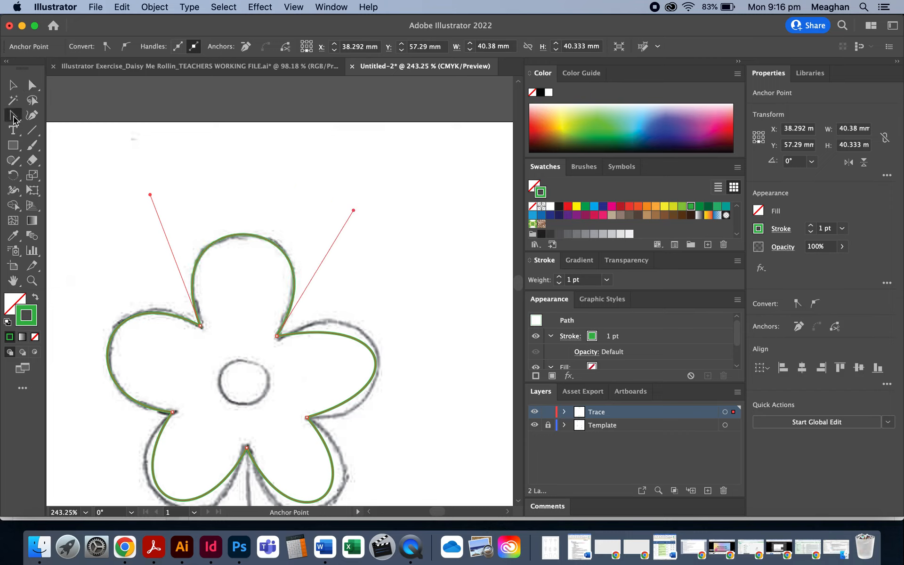
pyautogui.moveTo(14, 115); pyautogui.dragTo(89, 165)
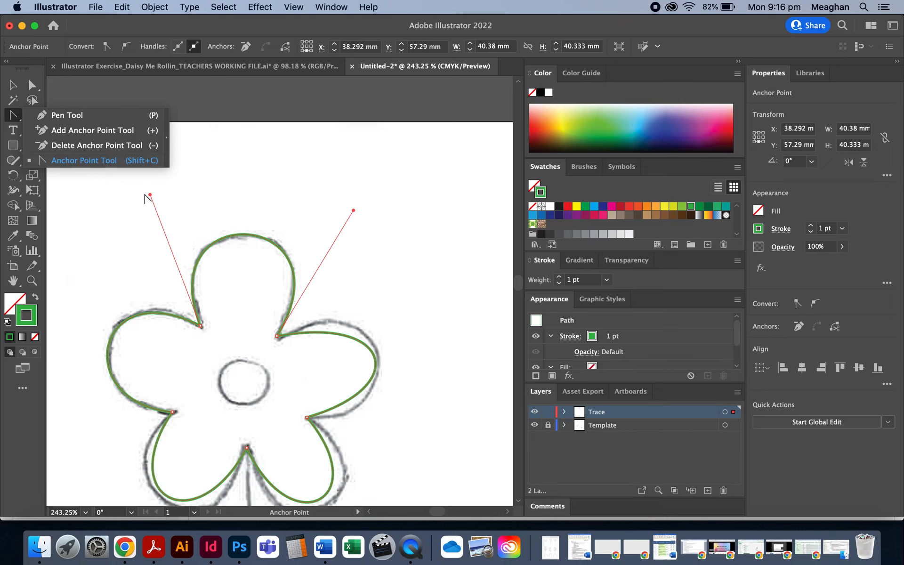
pyautogui.click(200, 326)
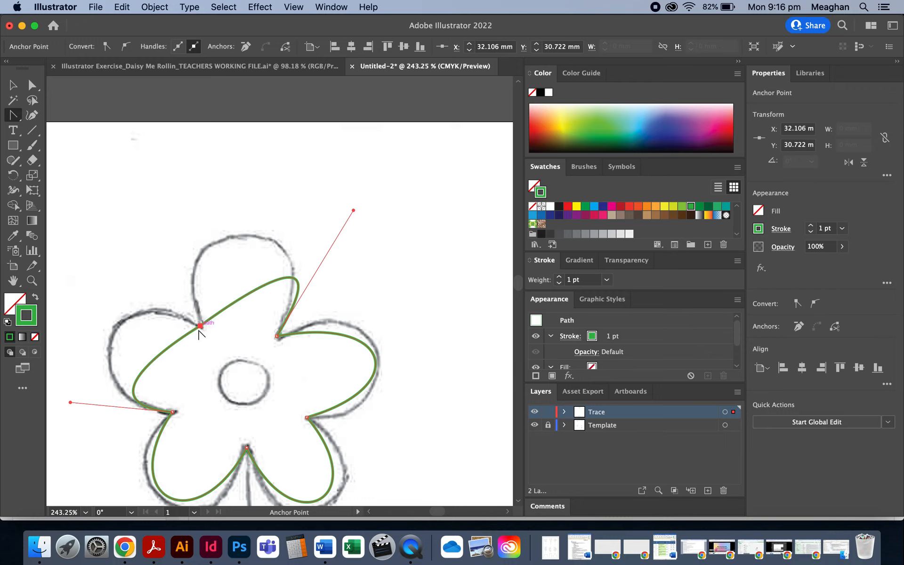
pyautogui.moveTo(200, 325); pyautogui.dragTo(176, 213)
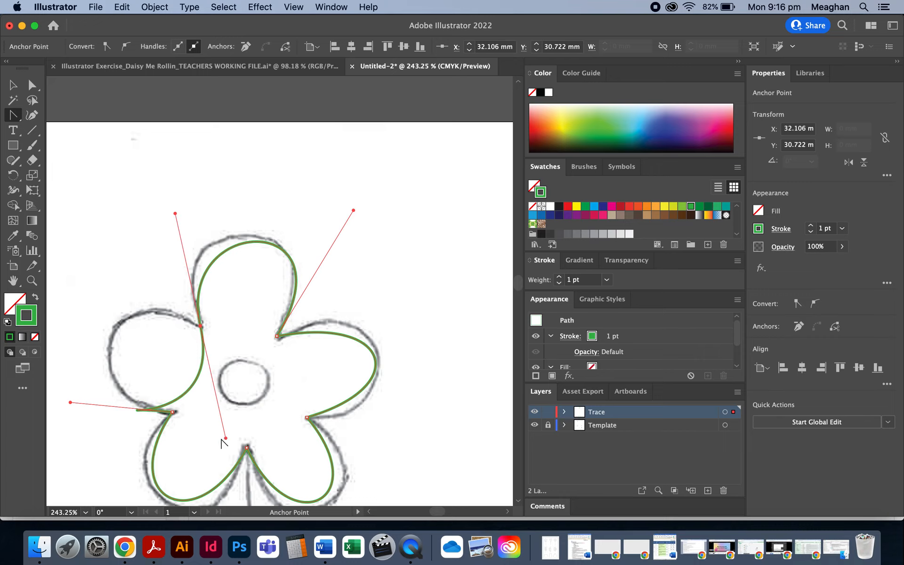
pyautogui.moveTo(226, 439); pyautogui.dragTo(105, 267)
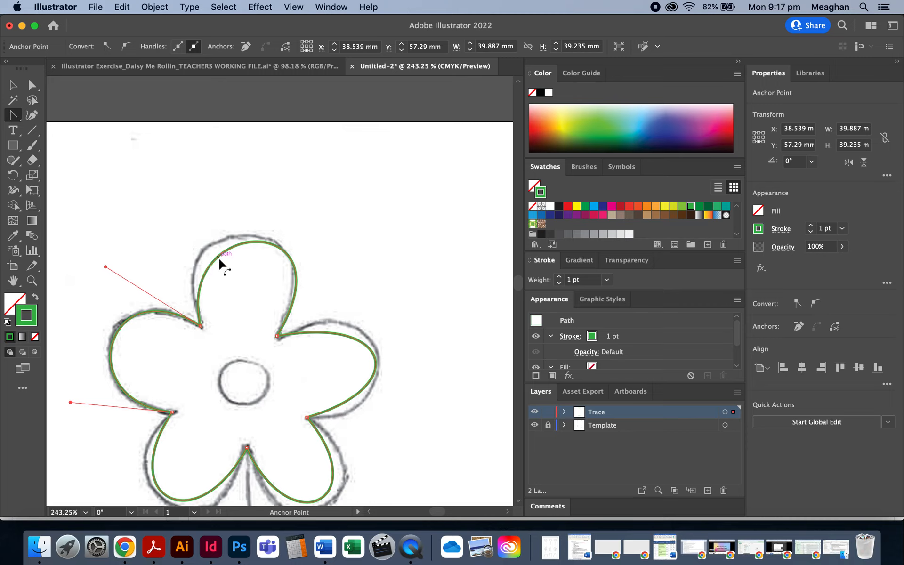
pyautogui.click(221, 260)
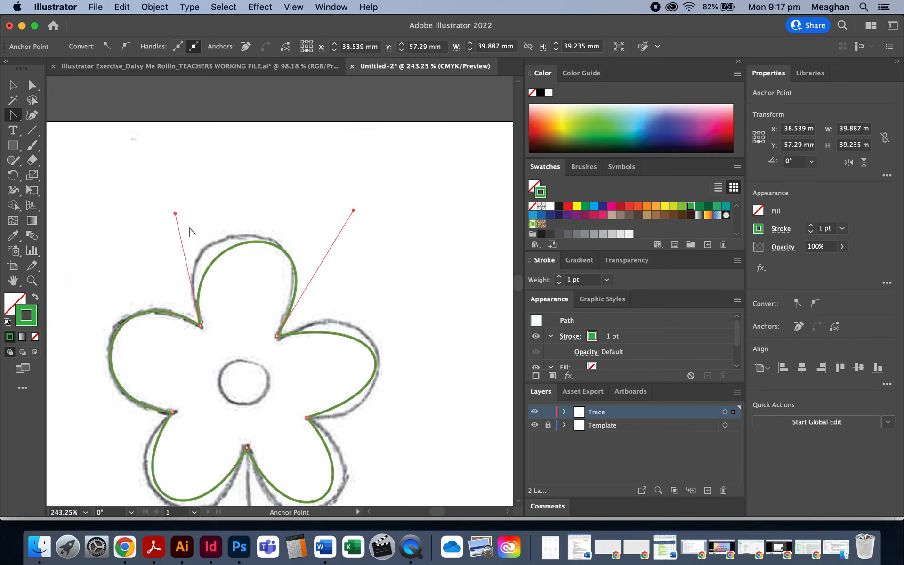
pyautogui.moveTo(175, 213); pyautogui.dragTo(147, 196)
# Step: Reshape the flower's upper-right petal to the sketch by moving its two curve handles independently with the Anchor Point tool
pyautogui.click(374, 359)
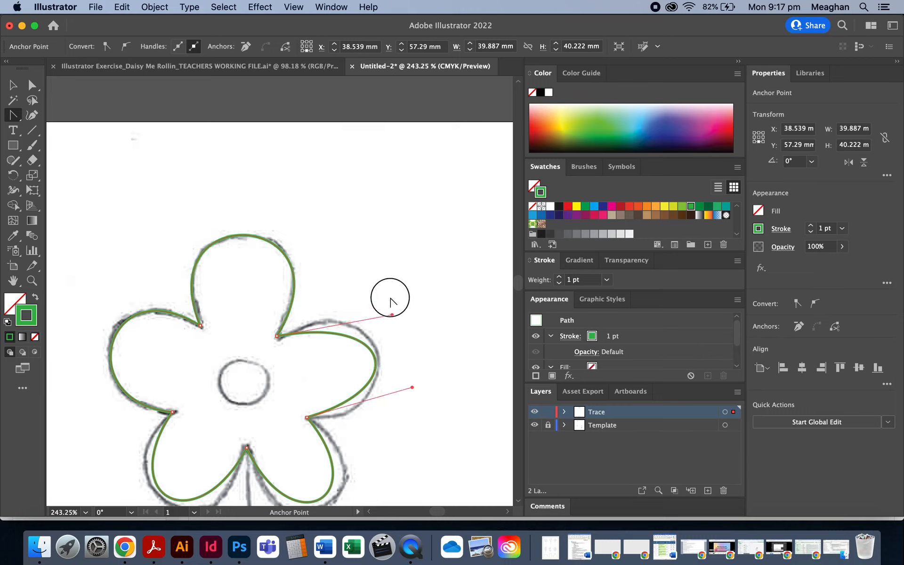
pyautogui.moveTo(392, 315); pyautogui.dragTo(395, 289)
pyautogui.scroll(-3, 306, 357)
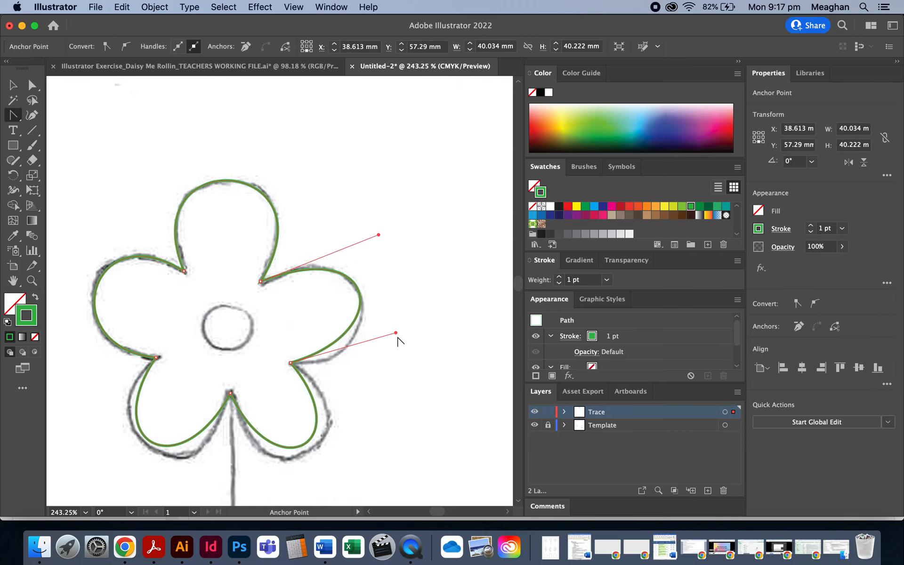
pyautogui.moveTo(396, 334); pyautogui.dragTo(401, 365)
pyautogui.moveTo(379, 234); pyautogui.dragTo(379, 224)
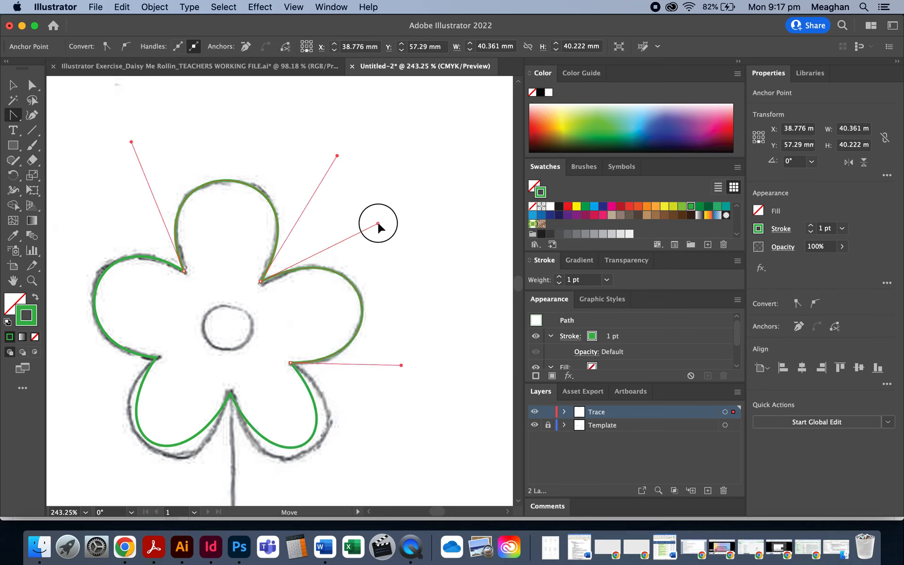
# Step: Enlarge the lower-right petal to the sketched outline by extending its two curve handles with the Anchor Point tool
pyautogui.click(317, 417)
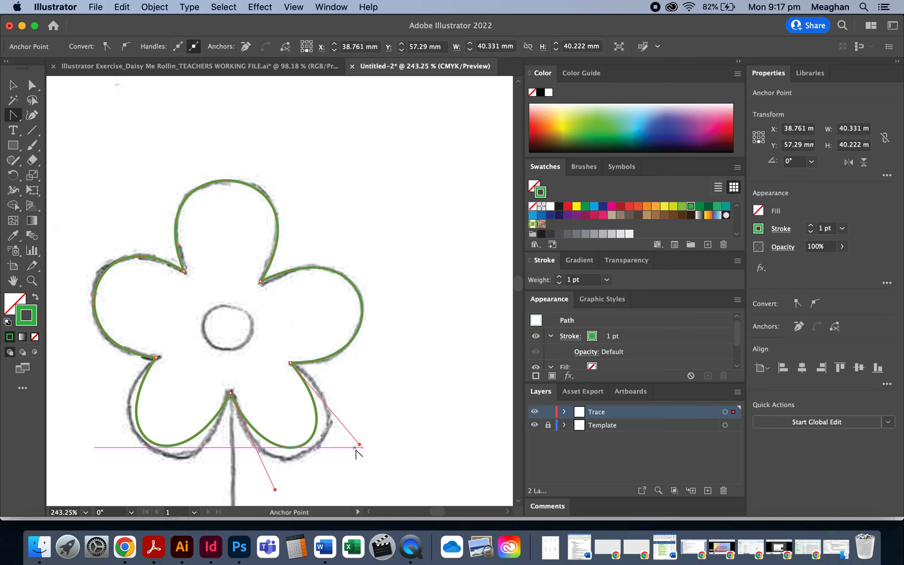
pyautogui.moveTo(356, 449); pyautogui.dragTo(377, 447)
pyautogui.moveTo(275, 492); pyautogui.dragTo(273, 398)
pyautogui.moveTo(377, 326); pyautogui.dragTo(384, 309)
# Step: Fit the lower-left petal to the sketched outline by adjusting its two curve handles with the Anchor Point tool
pyautogui.scroll(1, 284, 296)
pyautogui.hscroll(-1, 284, 296)
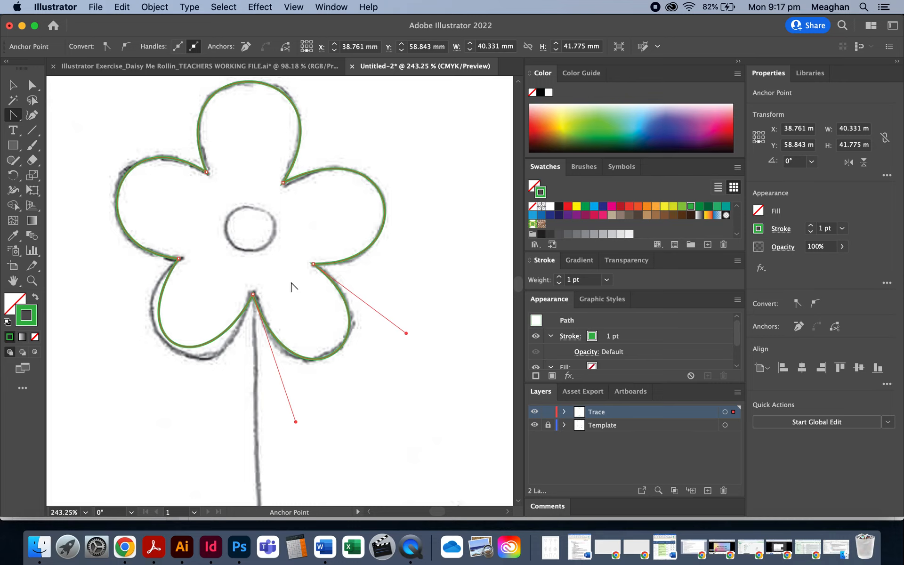
pyautogui.moveTo(226, 337); pyautogui.dragTo(212, 341)
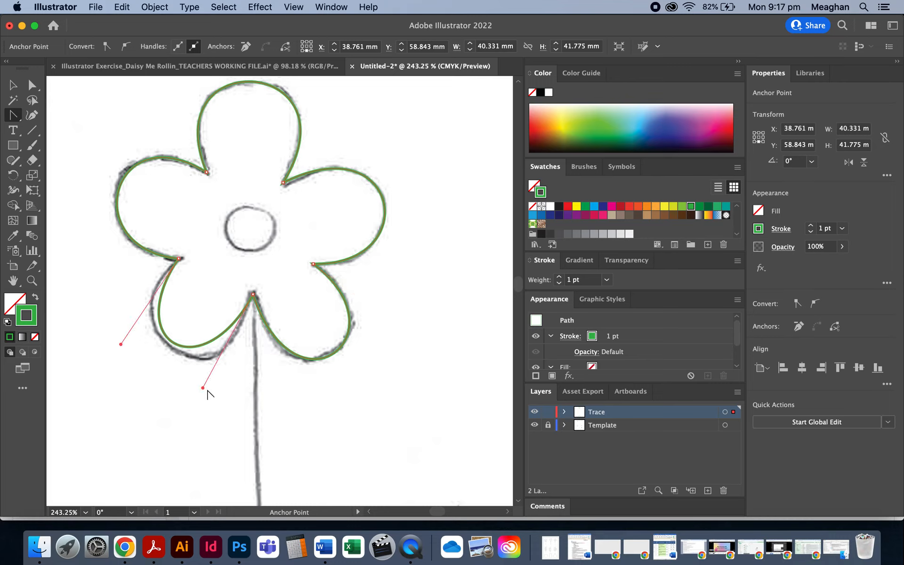
pyautogui.moveTo(203, 388); pyautogui.dragTo(213, 411)
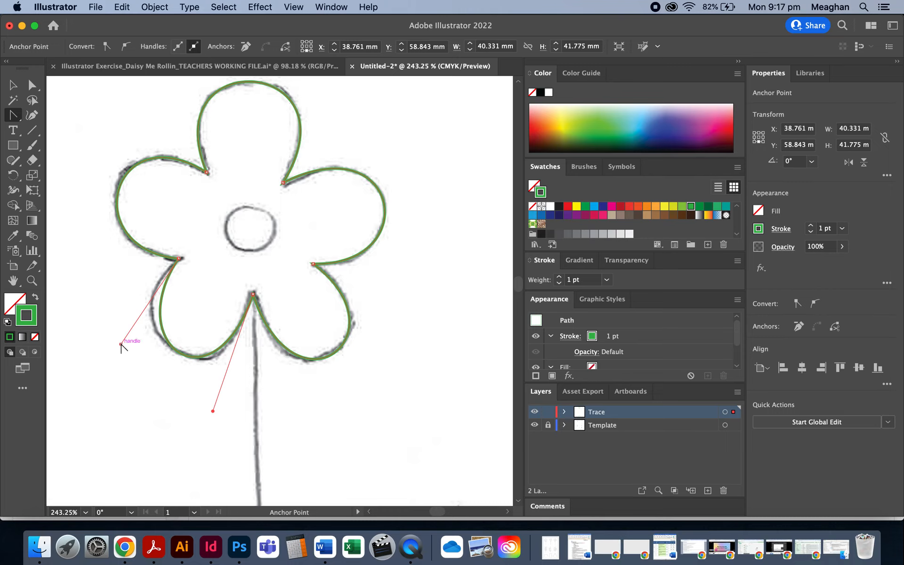
pyautogui.moveTo(121, 345); pyautogui.dragTo(101, 337)
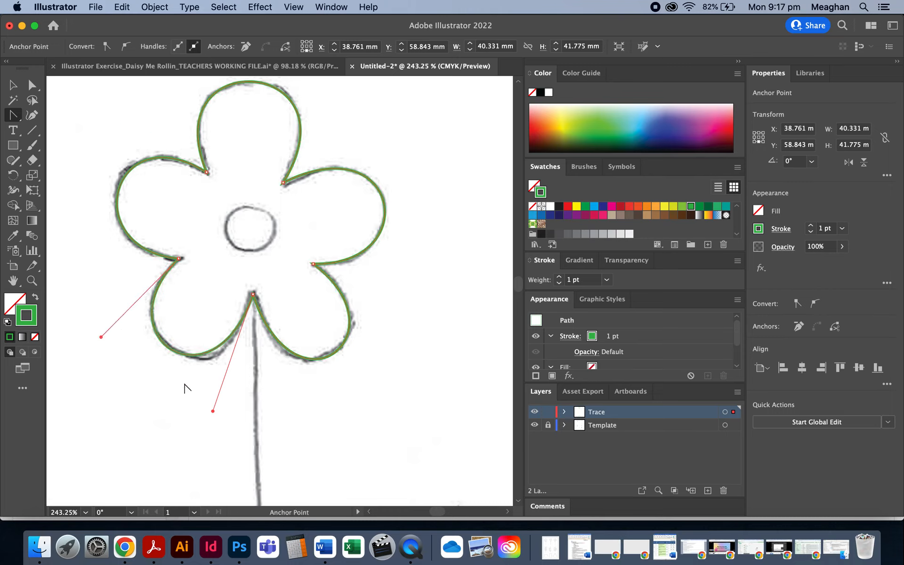
pyautogui.moveTo(213, 411); pyautogui.dragTo(223, 418)
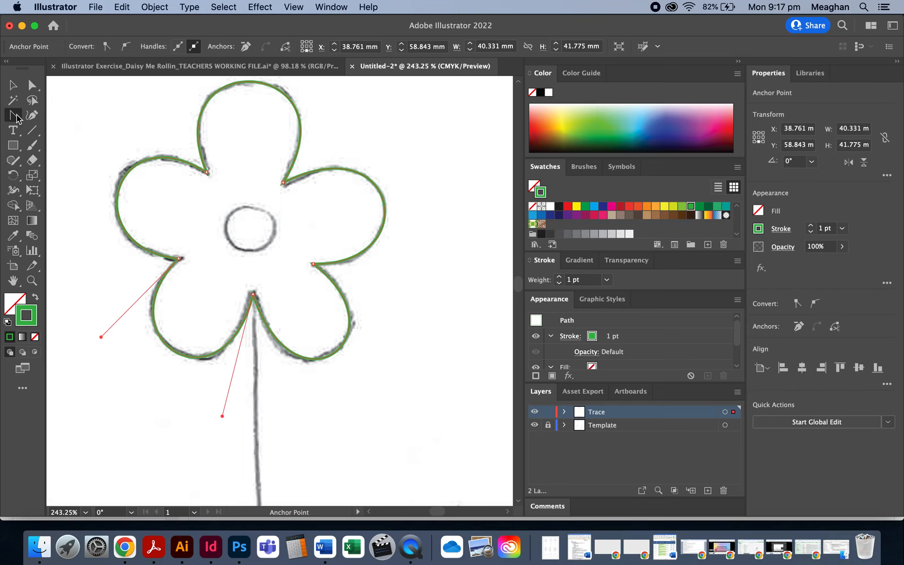
# Step: Trace the flower's centre circle with the Pen tool as a closed path of two smooth anchors at its top and bottom
pyautogui.moveTo(17, 117); pyautogui.dragTo(63, 115)
pyautogui.moveTo(246, 205); pyautogui.dragTo(278, 202)
pyautogui.moveTo(251, 248); pyautogui.dragTo(215, 251)
pyautogui.moveTo(247, 206); pyautogui.dragTo(276, 201)
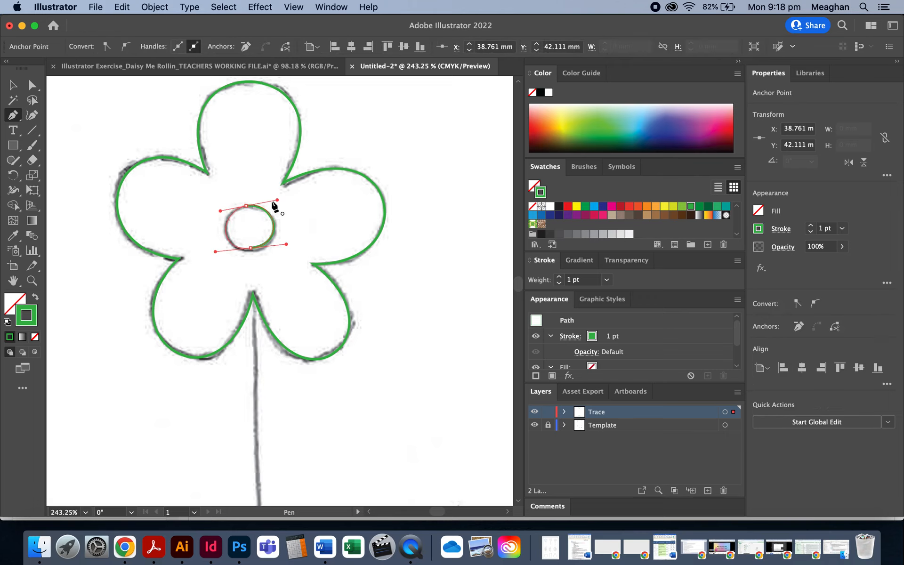
# Step: Level the centre circle's upper curve by lowering the right handle of its top anchor with Direct Selection
pyautogui.scroll(5, 253, 218)
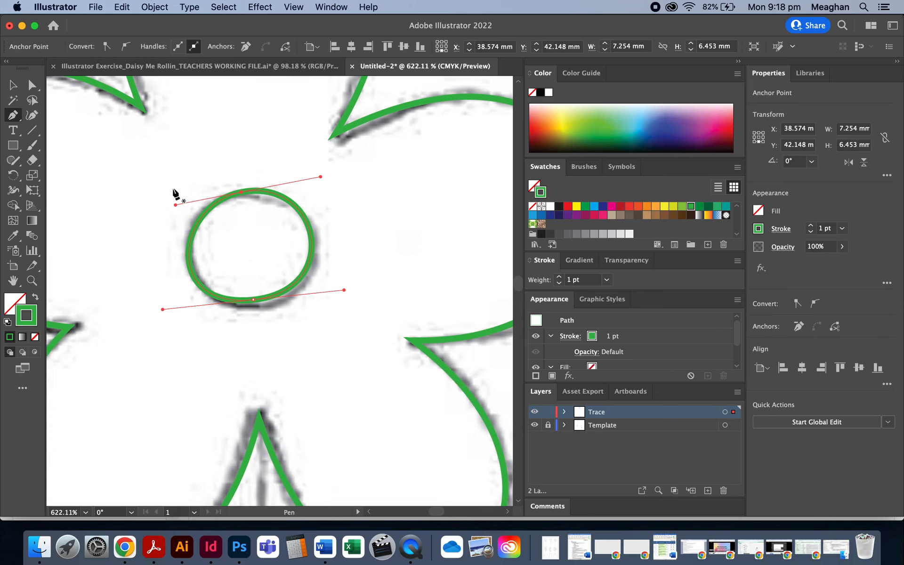
pyautogui.click(35, 87)
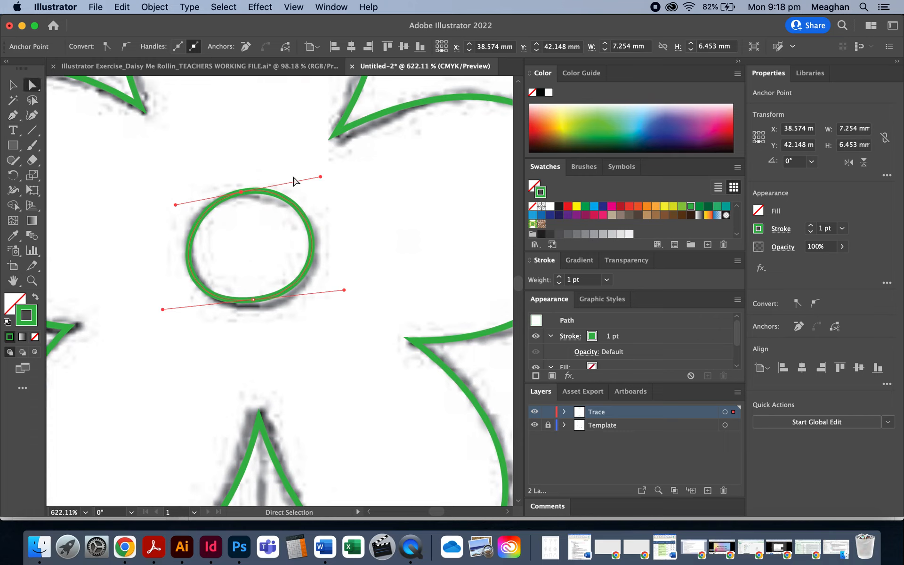
pyautogui.click(320, 182)
pyautogui.click(284, 198)
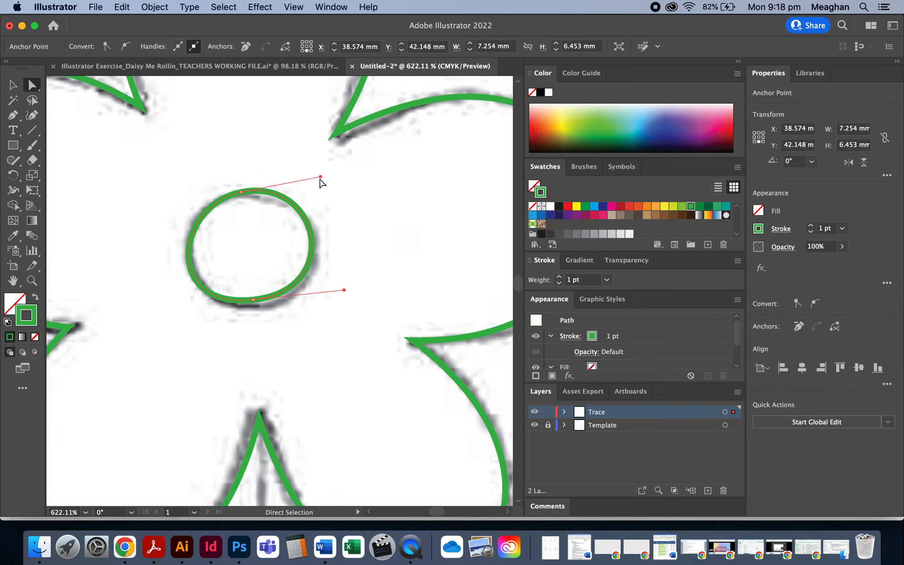
pyautogui.moveTo(321, 177); pyautogui.dragTo(331, 188)
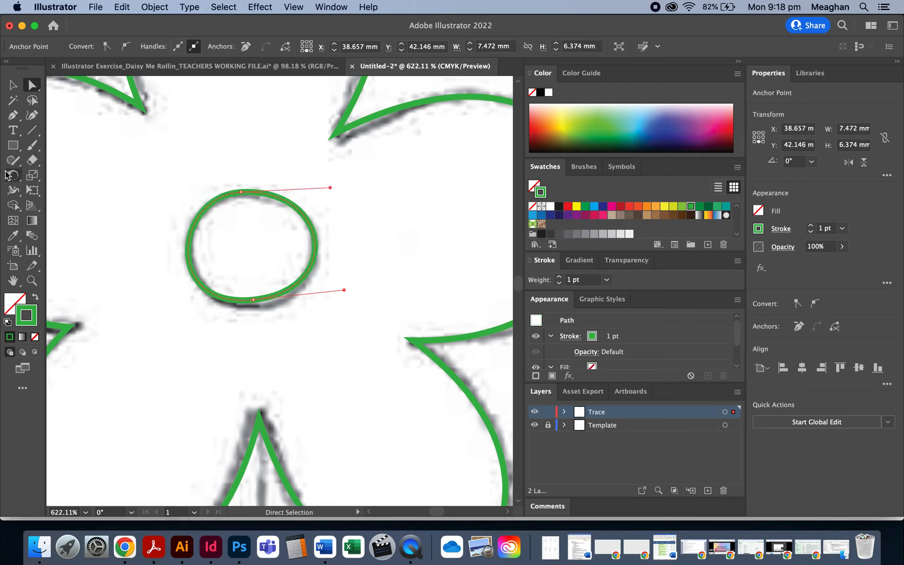
# Step: Try to reshape the centre circle's right side by moving its handles independently with the Anchor Point tool, and undo the changes
pyautogui.click(11, 120)
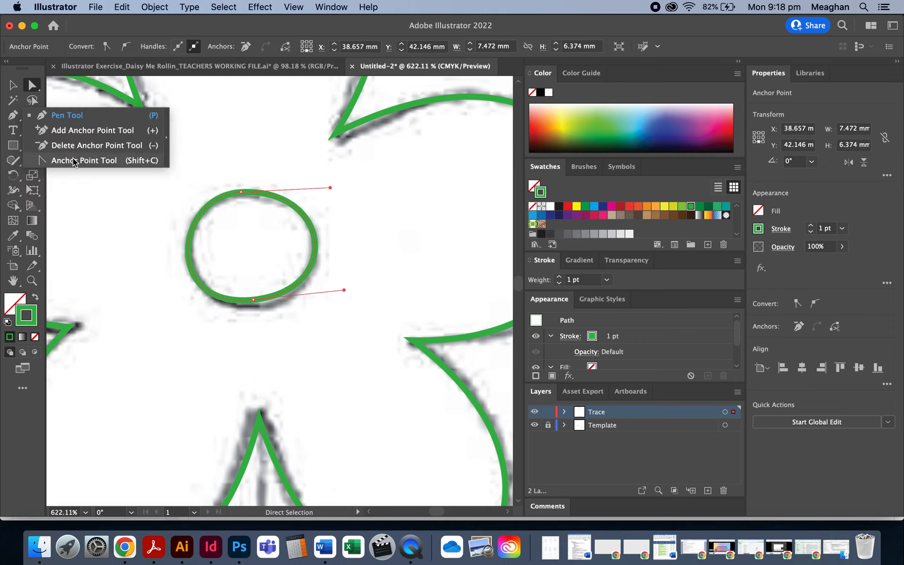
pyautogui.click(84, 160)
pyautogui.moveTo(330, 188); pyautogui.dragTo(331, 210)
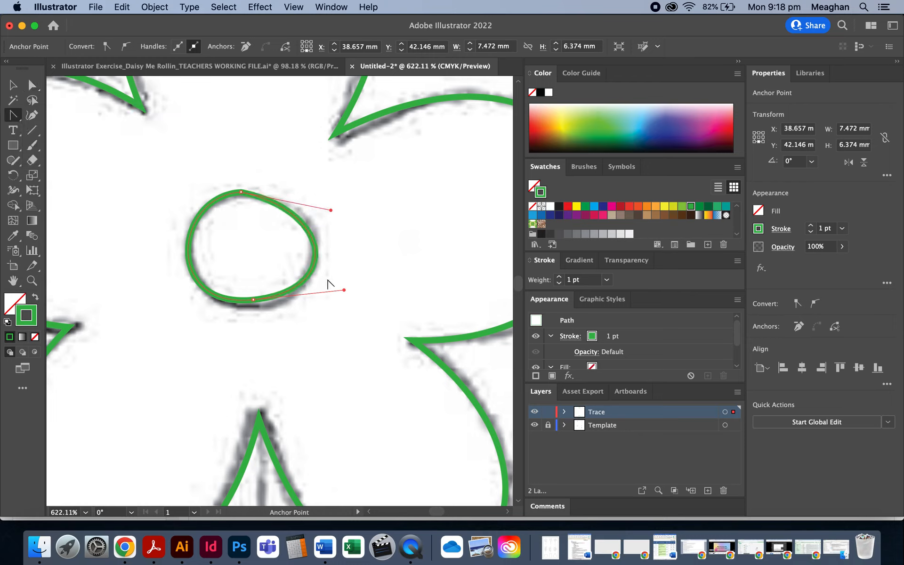
pyautogui.moveTo(344, 290); pyautogui.dragTo(337, 277)
pyautogui.scroll(3, 246, 220)
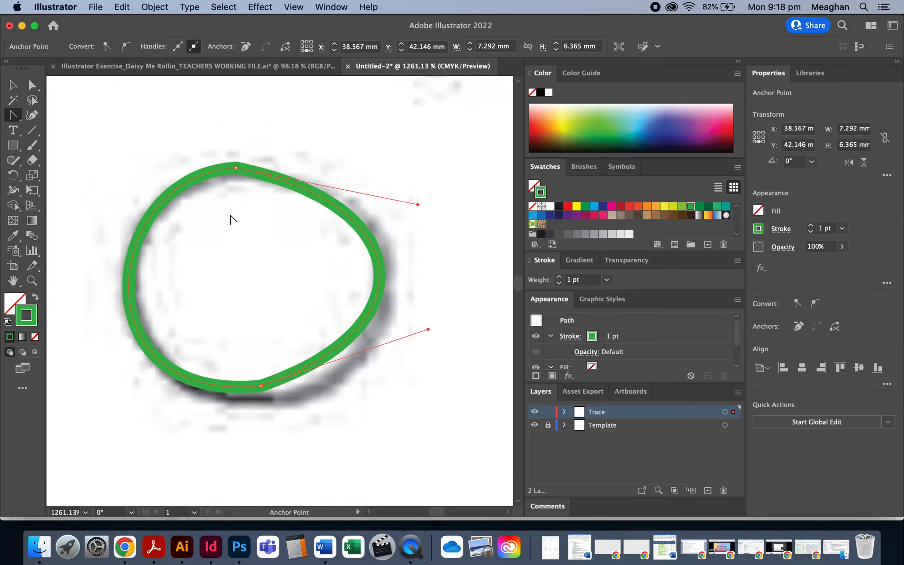
pyautogui.click(32, 89)
pyautogui.click(103, 139)
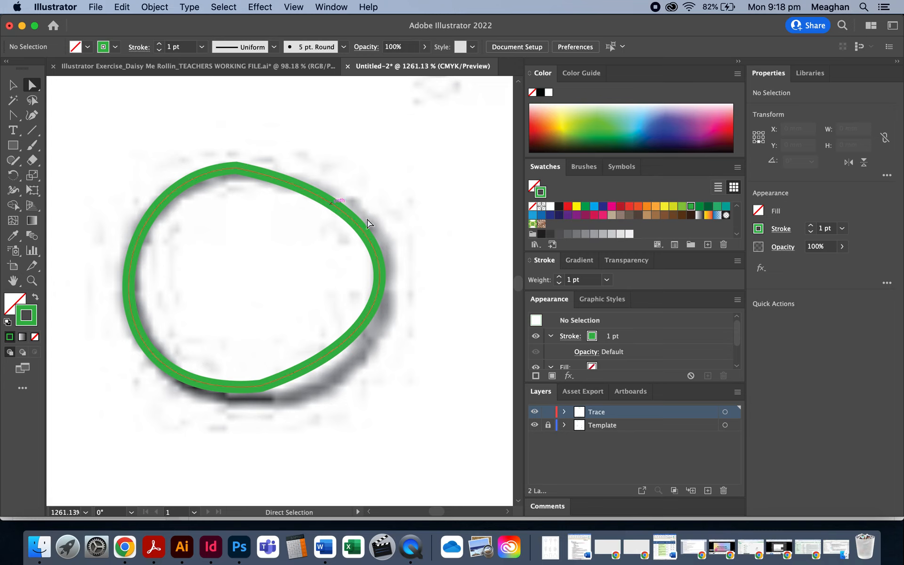
pyautogui.press('super+a')
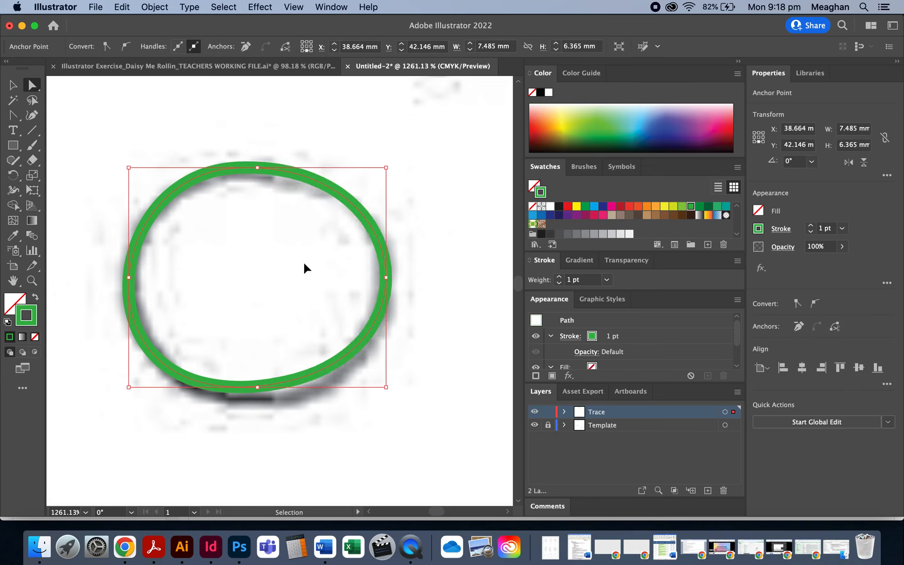
pyautogui.click(291, 164)
pyautogui.click(282, 155)
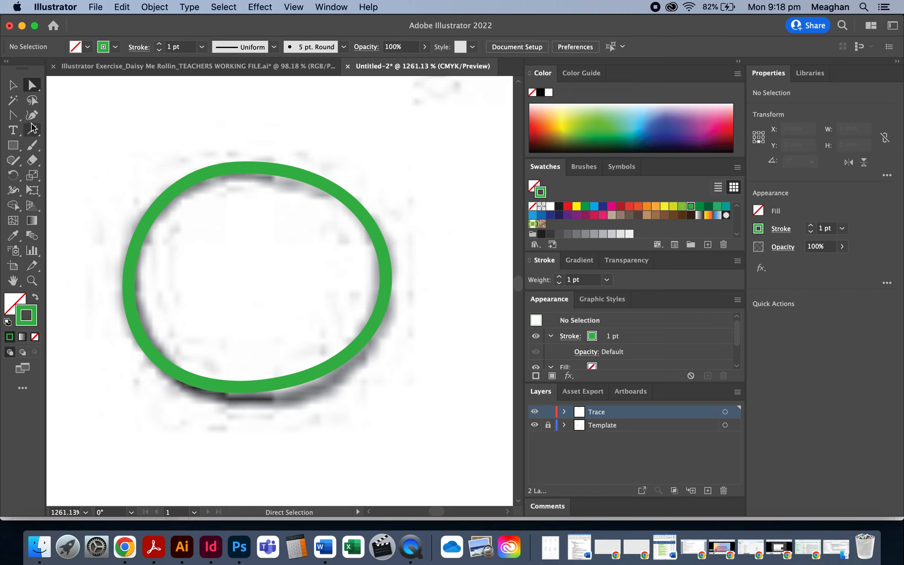
# Step: Refine the centre circle with Direct Selection by adjusting its top handle, lowering the bottom anchor and shifting its left handle, and deselect it
pyautogui.click(235, 168)
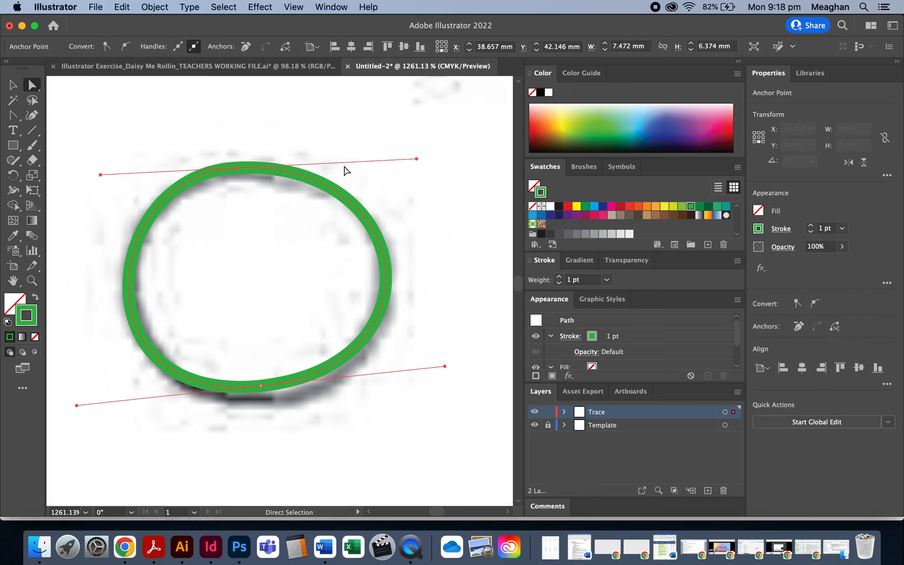
pyautogui.moveTo(419, 160)
pyautogui.mouseDown()
pyautogui.moveTo(419, 132)
pyautogui.moveTo(415, 165)
pyautogui.mouseUp()
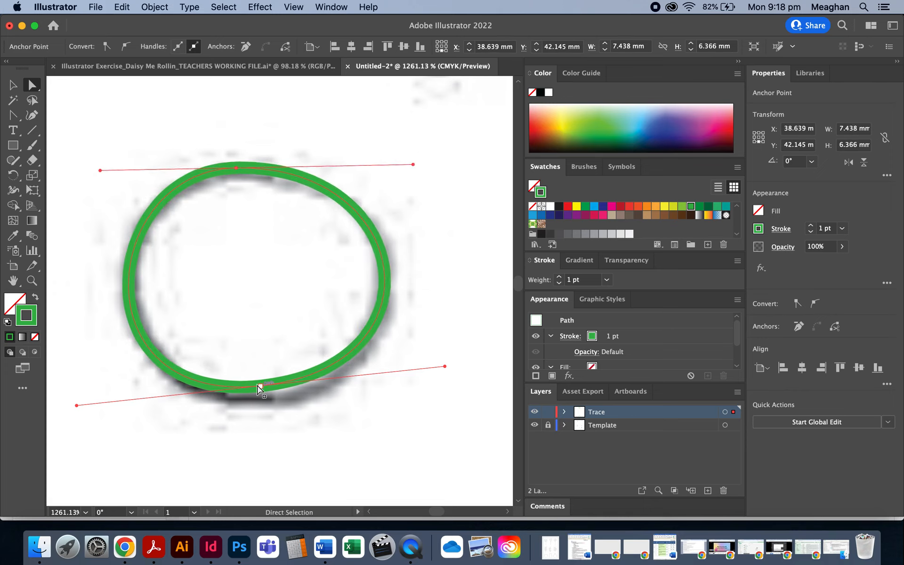
pyautogui.moveTo(261, 385); pyautogui.dragTo(262, 399)
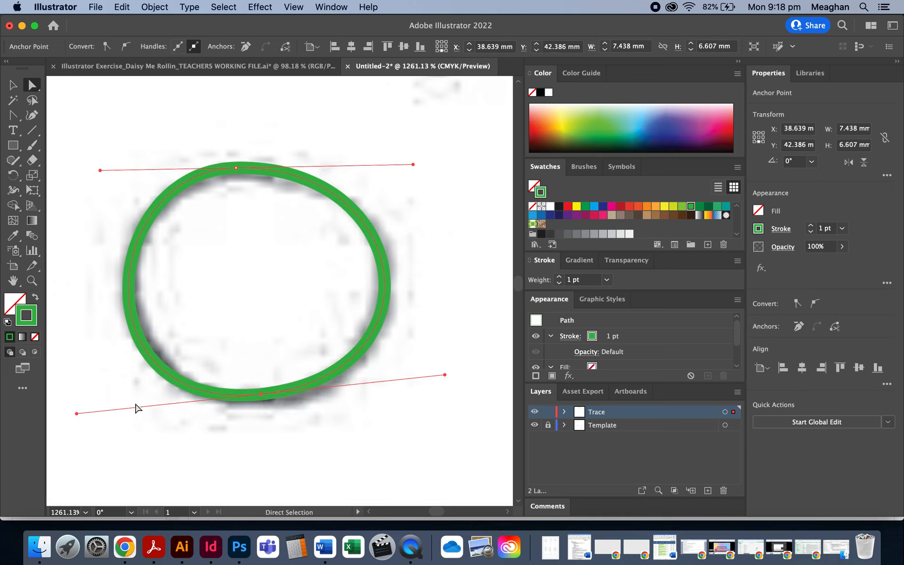
pyautogui.moveTo(74, 414); pyautogui.dragTo(82, 408)
pyautogui.scroll(-10, 215, 370)
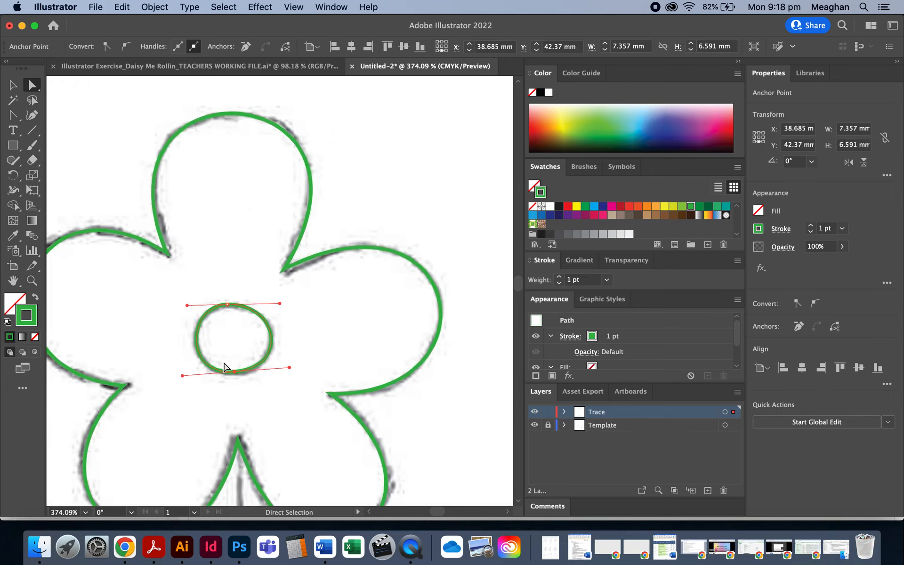
pyautogui.scroll(-9, 215, 307)
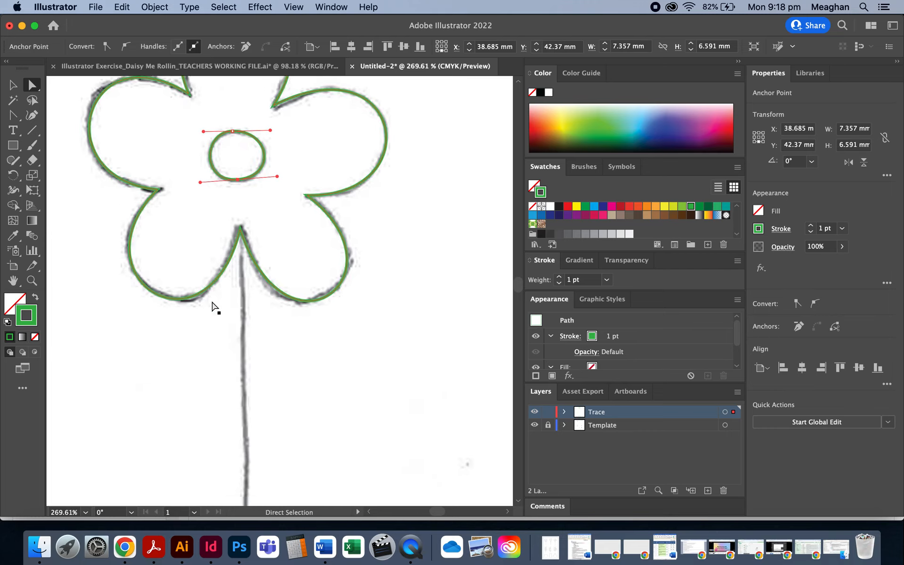
pyautogui.click(263, 318)
pyautogui.scroll(-3, 232, 346)
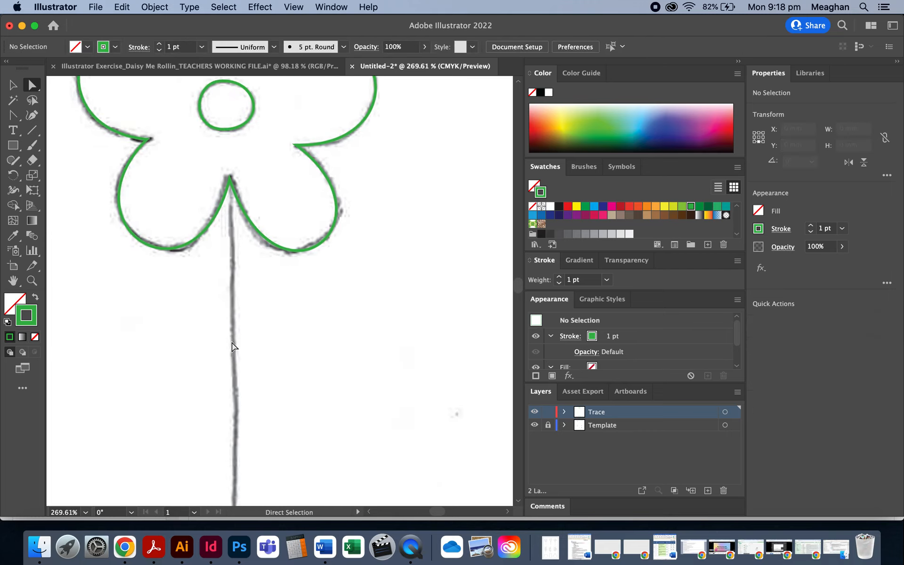
# Step: Draw the first flower's stem with the Line Segment tool, about 59 mm down from the notch between the lower petals
pyautogui.scroll(-1, 233, 348)
pyautogui.scroll(-2, 151, 277)
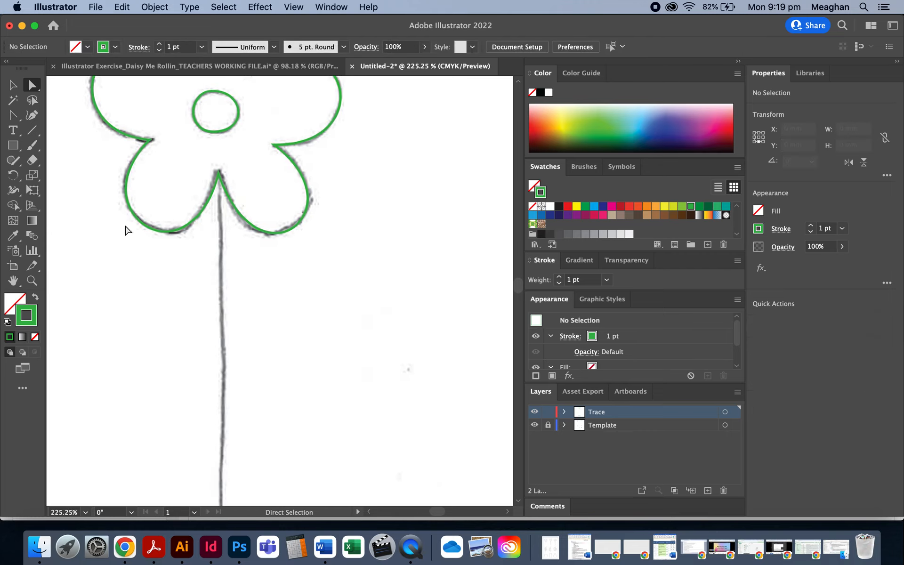
pyautogui.click(35, 135)
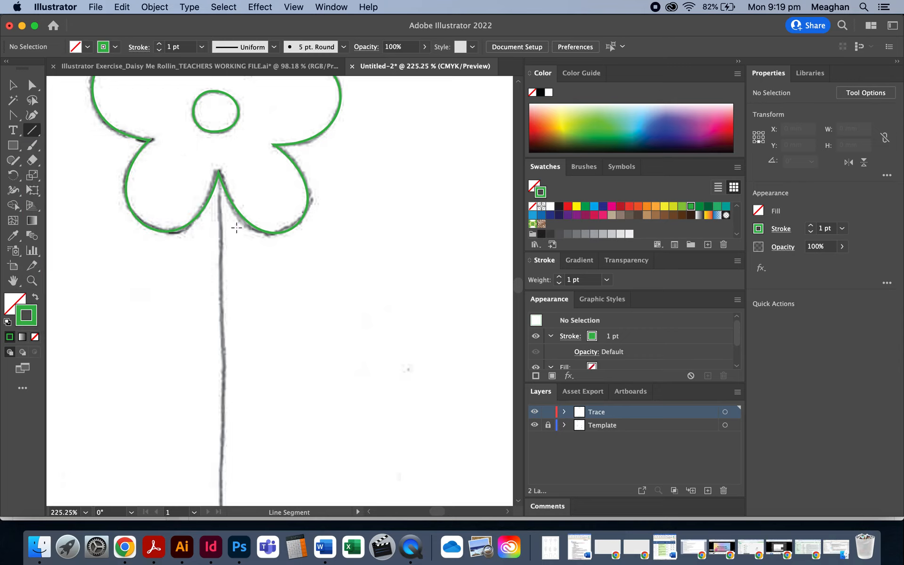
pyautogui.scroll(-3, 219, 194)
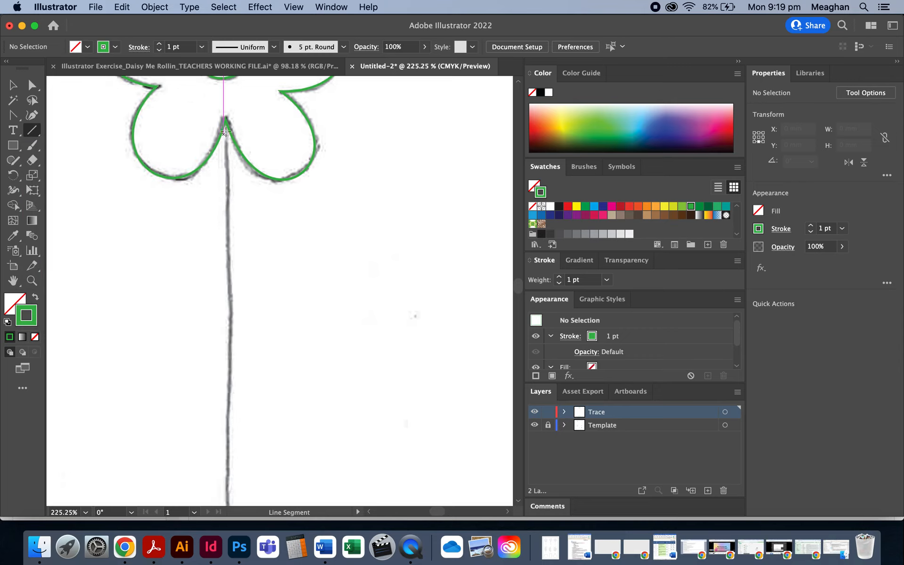
pyautogui.moveTo(226, 122); pyautogui.dragTo(229, 480)
pyautogui.scroll(-1, 257, 314)
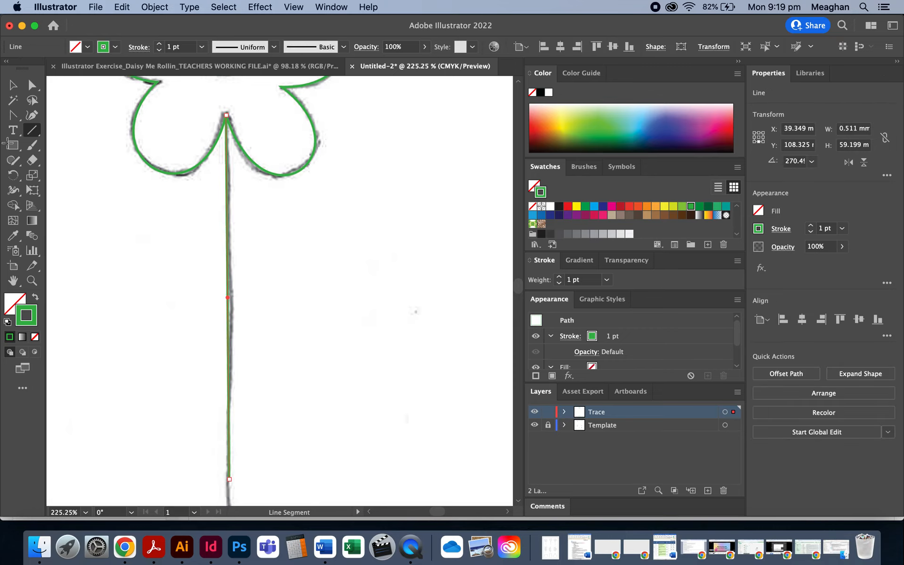
# Step: Extend the stem line's lower end to the bottom of the sketched stem, making it about 63 mm tall, and deselect it
pyautogui.click(13, 86)
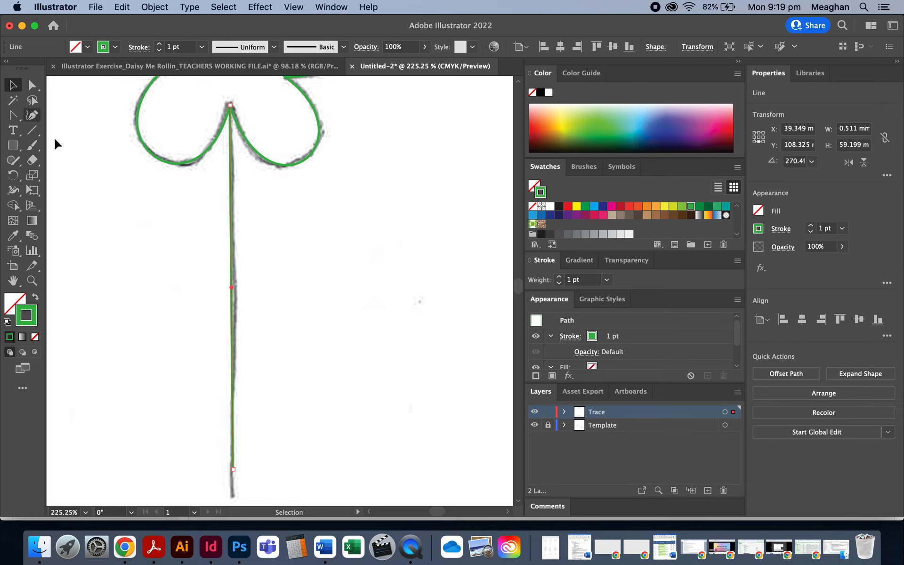
pyautogui.scroll(-5, 127, 242)
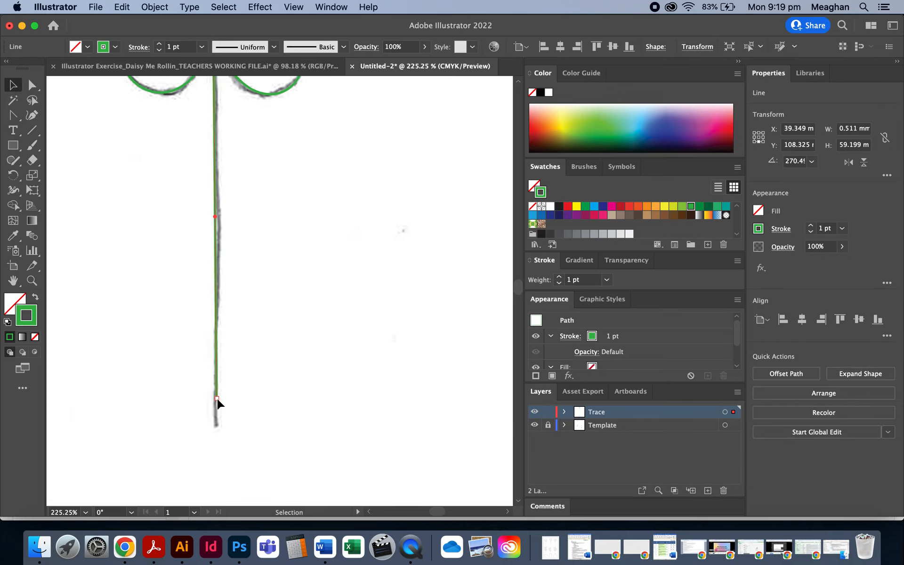
pyautogui.moveTo(217, 399); pyautogui.dragTo(214, 429)
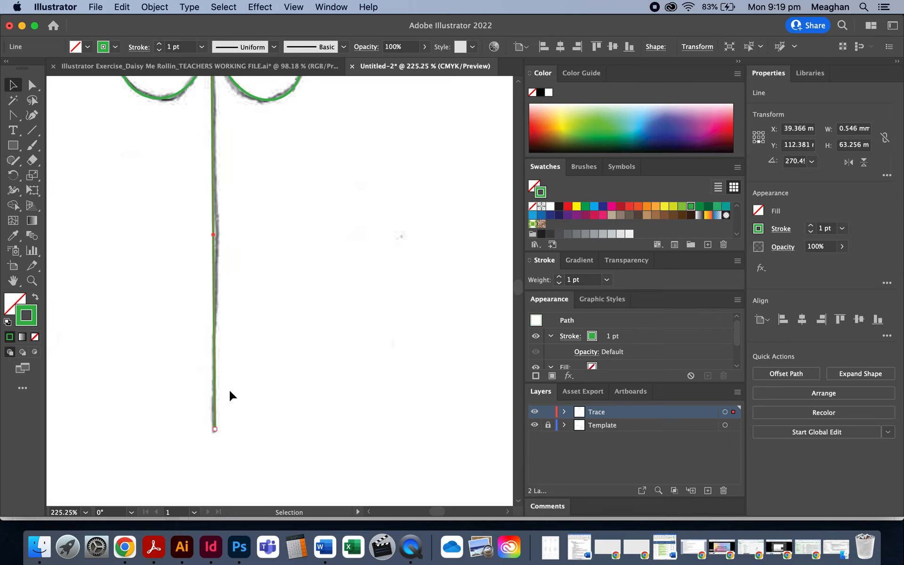
pyautogui.scroll(3, 231, 396)
pyautogui.click(265, 407)
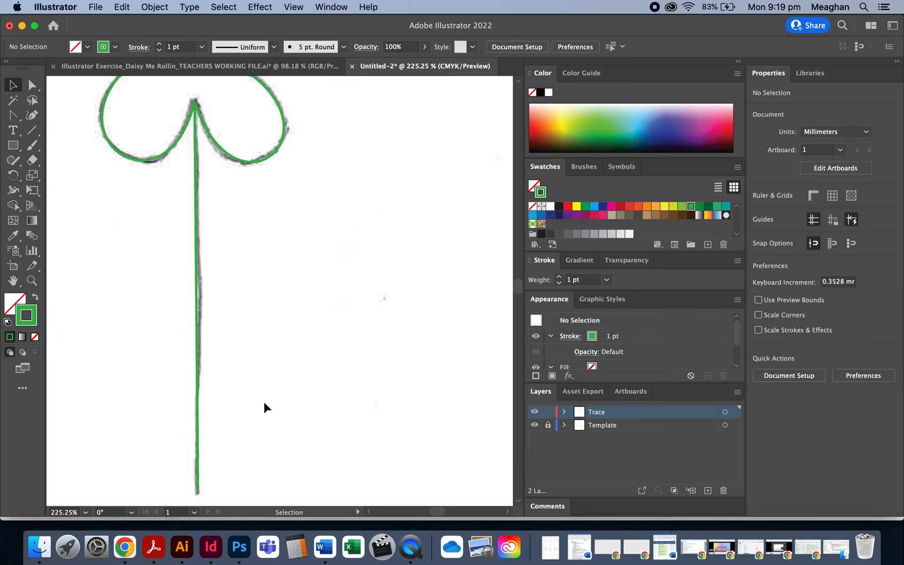
# Step: Give the stem line an orange stroke (C=0 M=35 Y=85 K=0) with a 3 pt weight, and deselect it
pyautogui.click(199, 336)
pyautogui.click(658, 208)
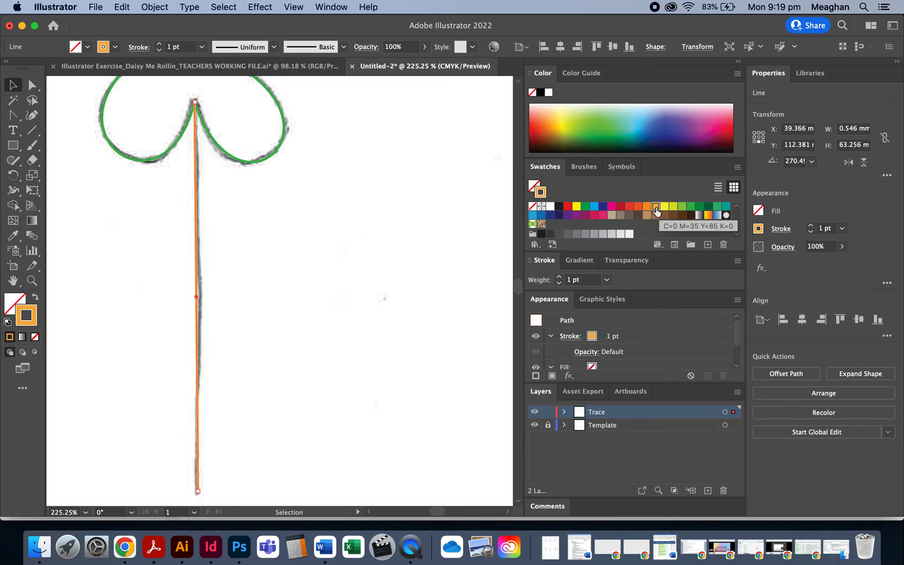
pyautogui.click(346, 267)
pyautogui.click(197, 311)
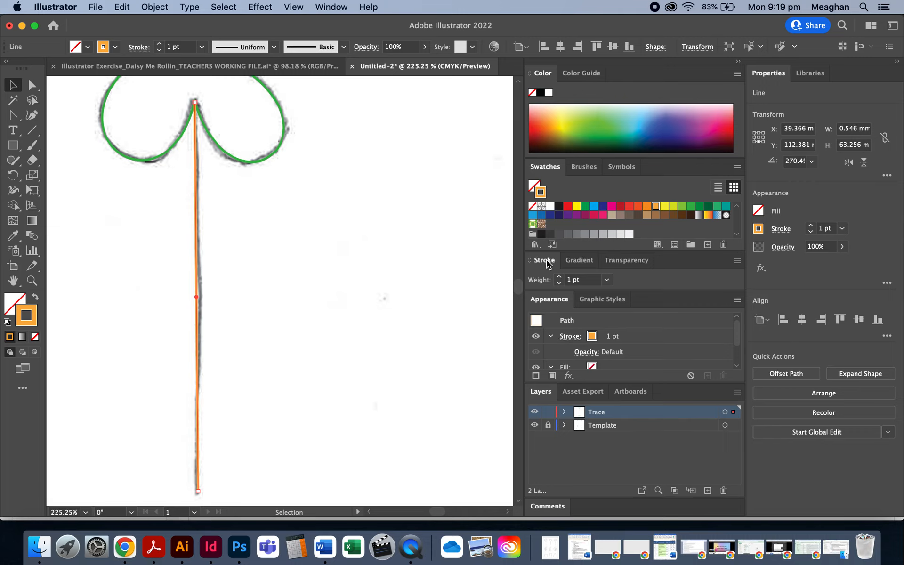
pyautogui.click(559, 277)
pyautogui.click(560, 277)
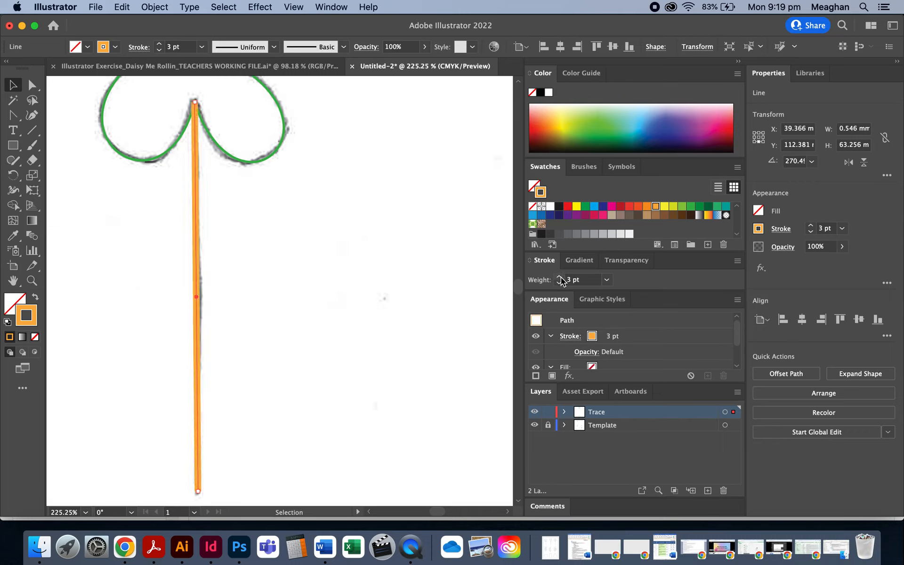
pyautogui.click(259, 268)
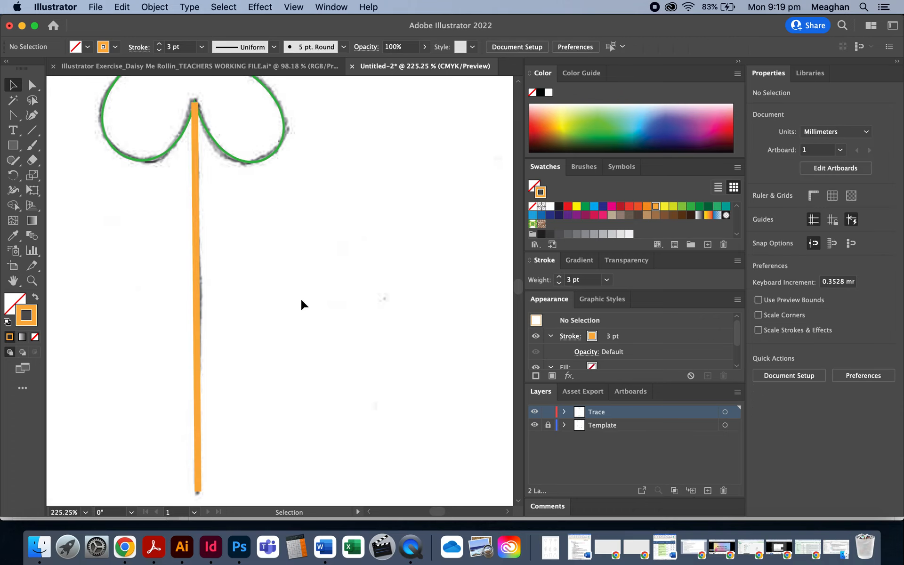
# Step: Trace the outer edge of the pointed-petal flower's upper-left petal with the Pencil tool and set its stroke weight to 1 pt
pyautogui.scroll(3, 301, 305)
pyautogui.hscroll(-2, 302, 305)
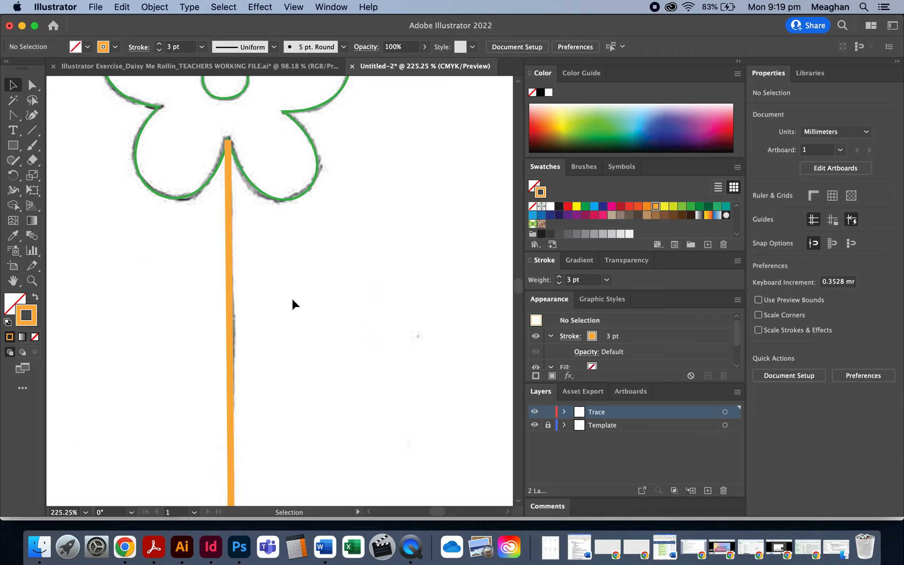
pyautogui.scroll(5, 232, 277)
pyautogui.hscroll(2, 233, 277)
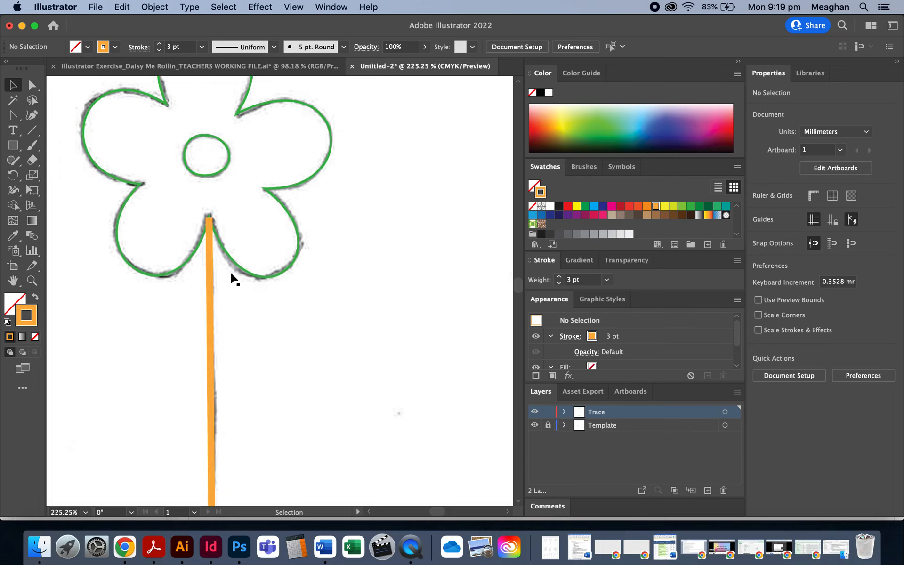
pyautogui.scroll(-5, 202, 341)
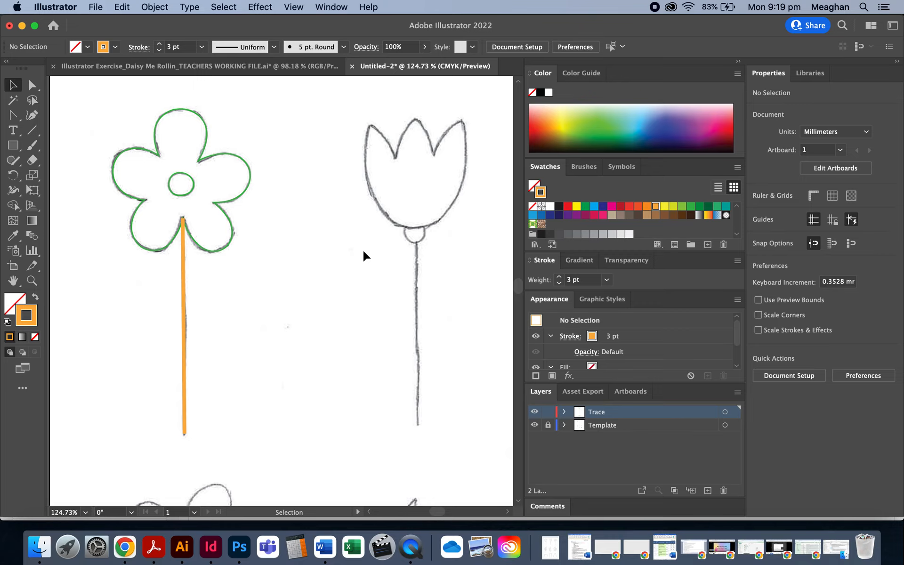
pyautogui.hscroll(10, 364, 256)
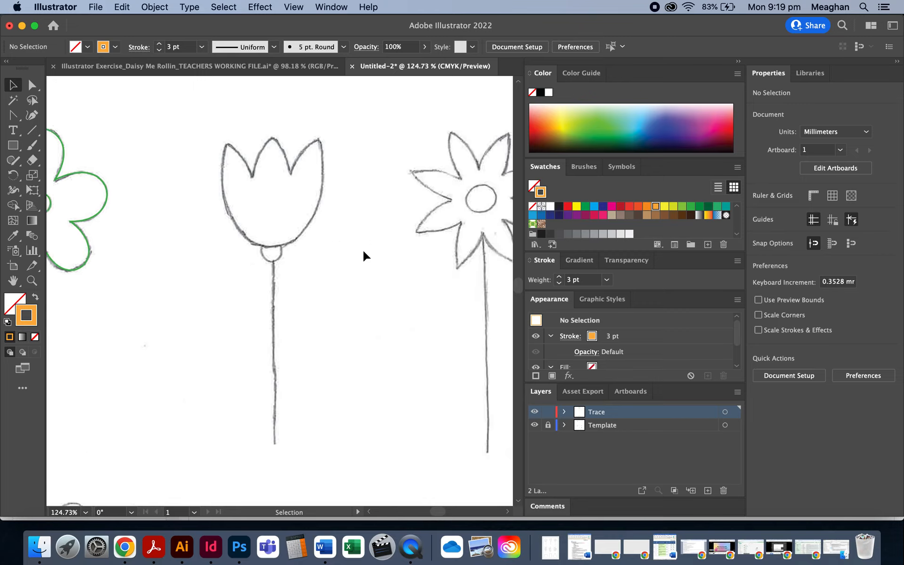
pyautogui.scroll(6, 364, 255)
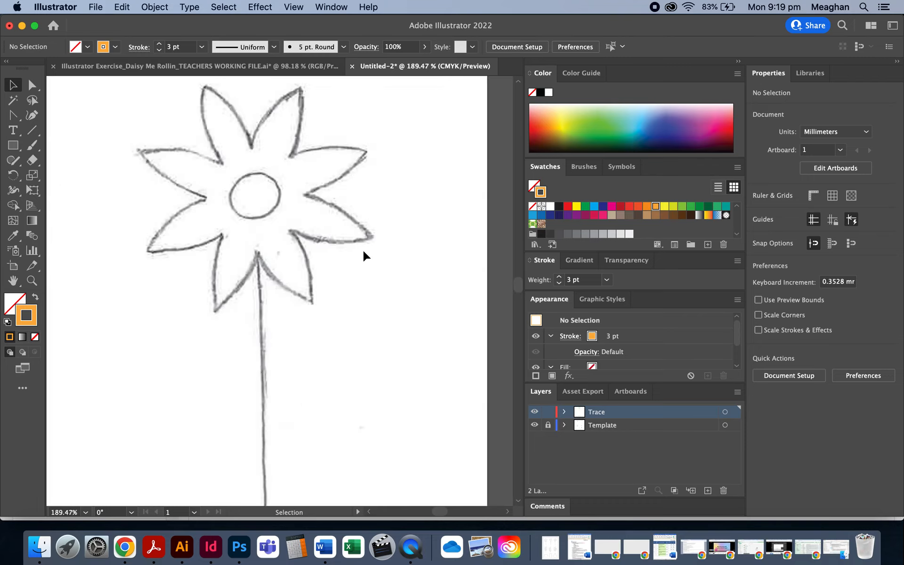
pyautogui.scroll(3, 333, 260)
pyautogui.hscroll(-3, 333, 260)
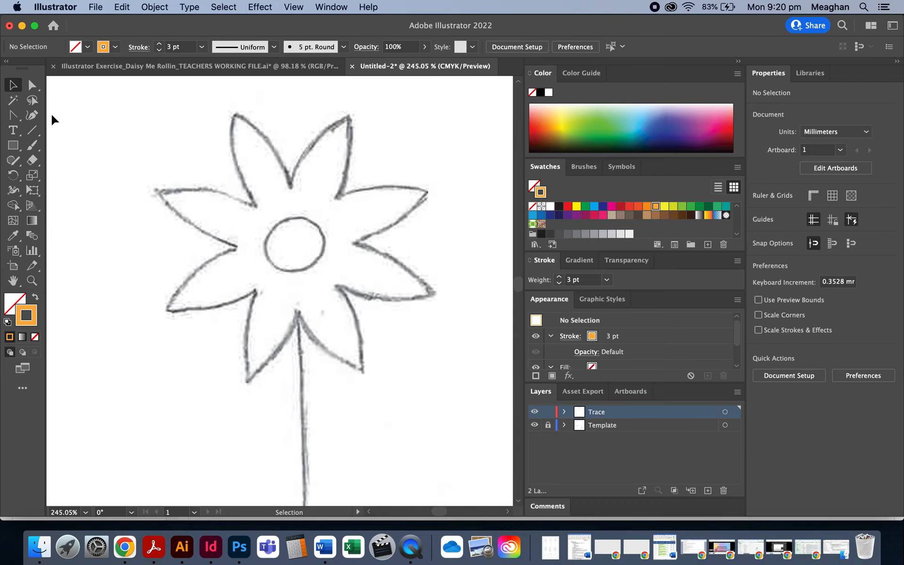
pyautogui.click(14, 162)
pyautogui.click(14, 163)
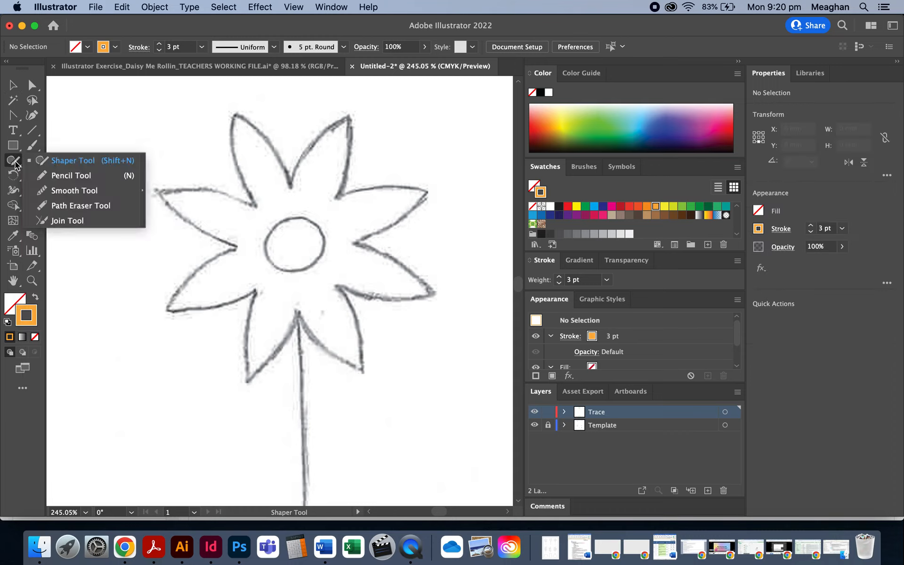
pyautogui.click(90, 177)
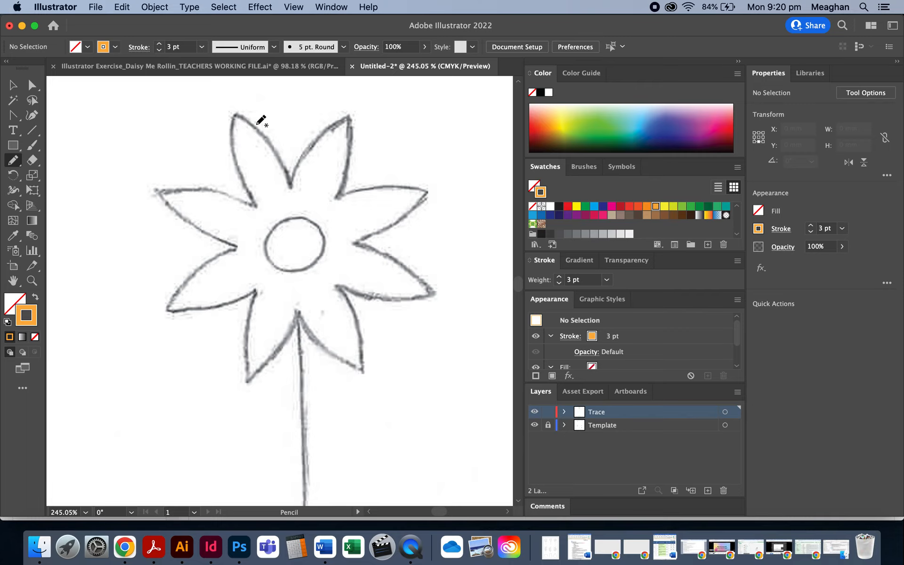
pyautogui.scroll(5, 261, 121)
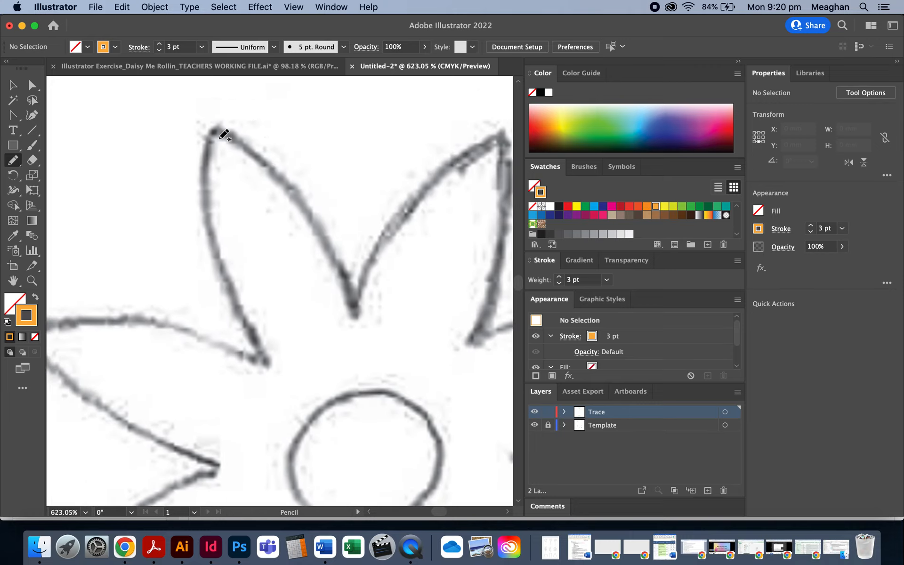
pyautogui.moveTo(210, 132)
pyautogui.mouseDown()
pyautogui.moveTo(208, 221)
pyautogui.moveTo(270, 358)
pyautogui.mouseUp()
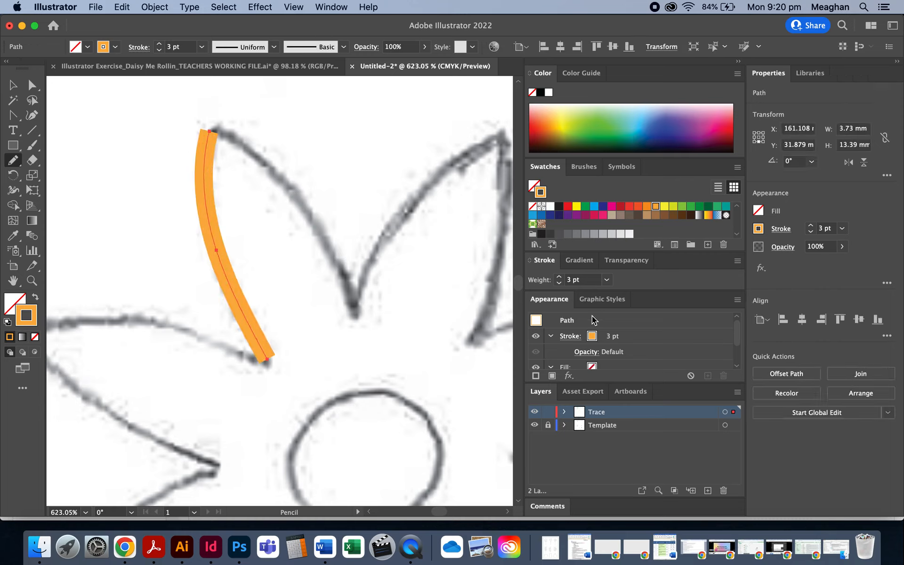
pyautogui.click(561, 285)
pyautogui.click(561, 284)
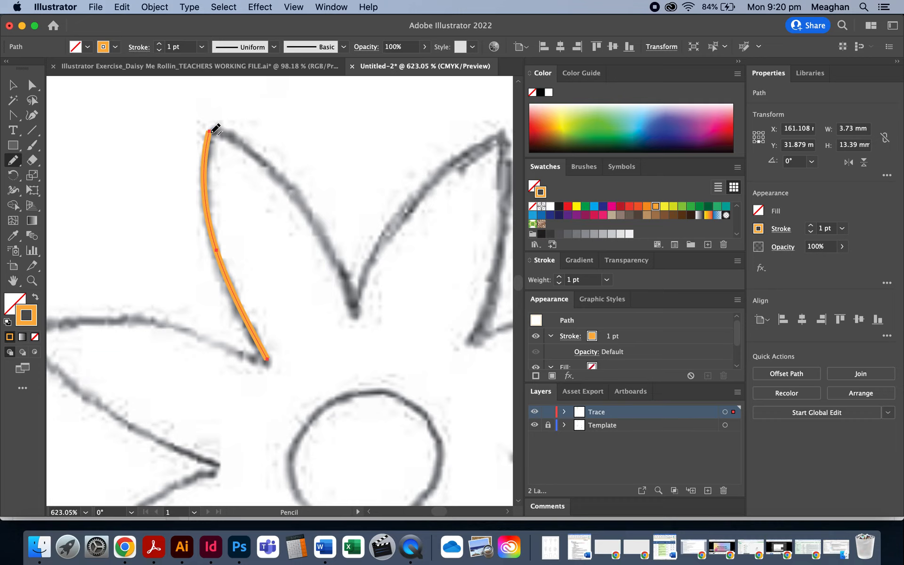
# Step: Continue the Pencil outline down the first petal's inner edge and around both sides of the neighbouring upper-right petal
pyautogui.moveTo(214, 128)
pyautogui.mouseDown()
pyautogui.moveTo(299, 199)
pyautogui.moveTo(356, 311)
pyautogui.mouseUp()
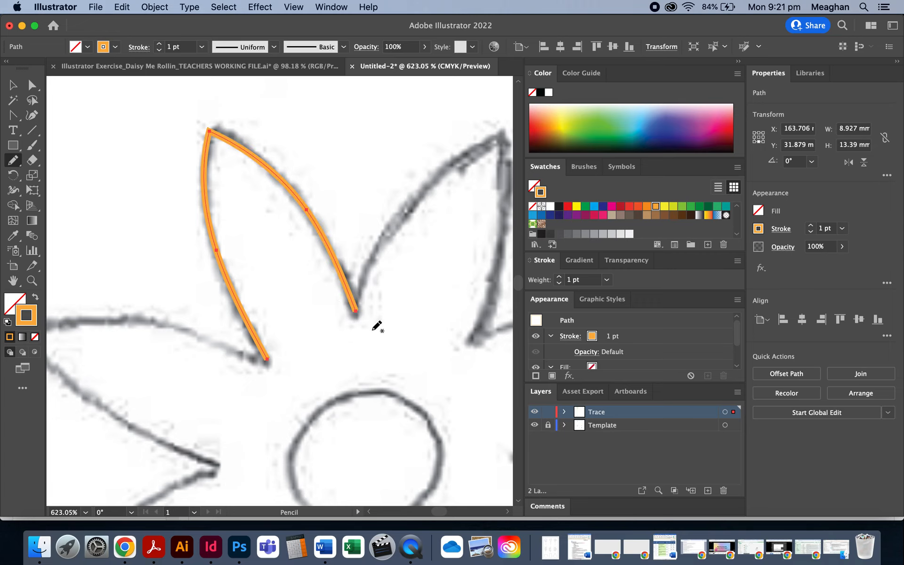
pyautogui.hscroll(3, 346, 261)
pyautogui.scroll(2, 345, 262)
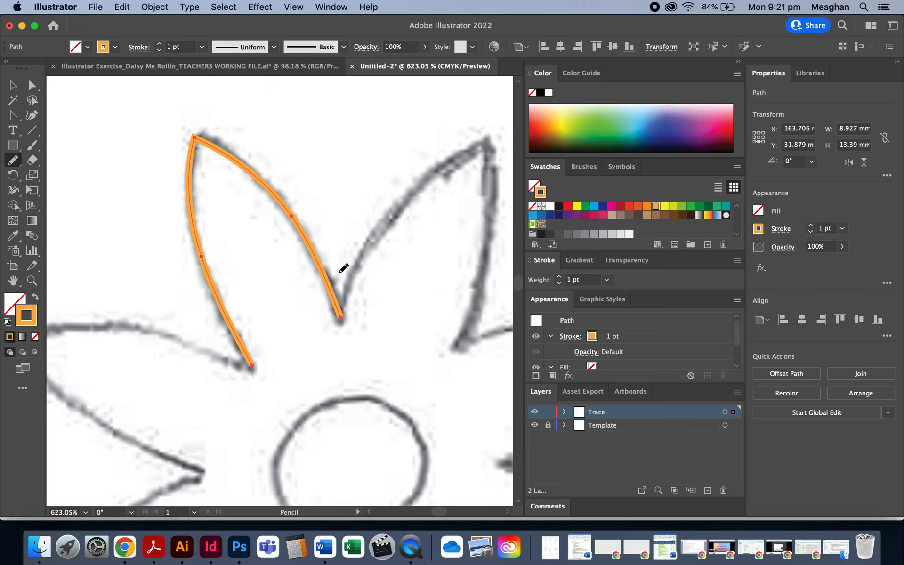
pyautogui.moveTo(284, 342)
pyautogui.mouseDown()
pyautogui.moveTo(332, 239)
pyautogui.moveTo(372, 197)
pyautogui.moveTo(433, 173)
pyautogui.moveTo(434, 302)
pyautogui.moveTo(404, 370)
pyautogui.mouseUp()
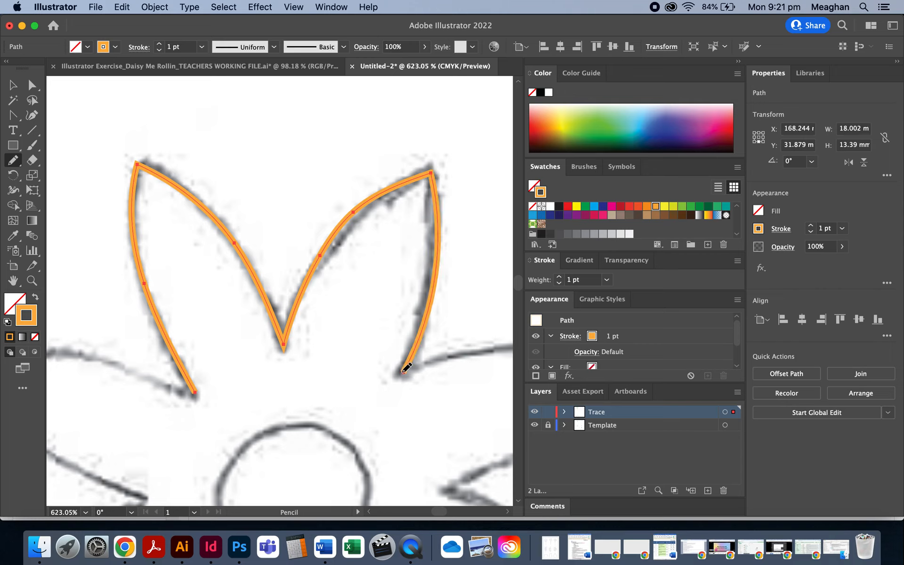
# Step: Try to trace both edges of the upper of the two right-side petals with the Pencil tool, and undo the strokes
pyautogui.hscroll(6, 312, 230)
pyautogui.scroll(-2, 313, 231)
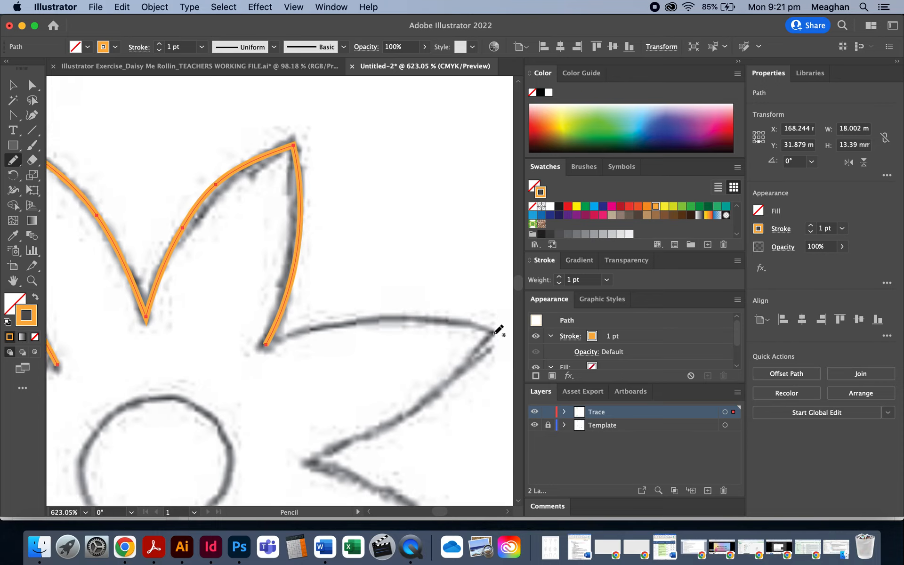
pyautogui.moveTo(268, 343)
pyautogui.mouseDown()
pyautogui.moveTo(381, 326)
pyautogui.moveTo(498, 334)
pyautogui.moveTo(304, 461)
pyautogui.mouseUp()
pyautogui.press('super+z')
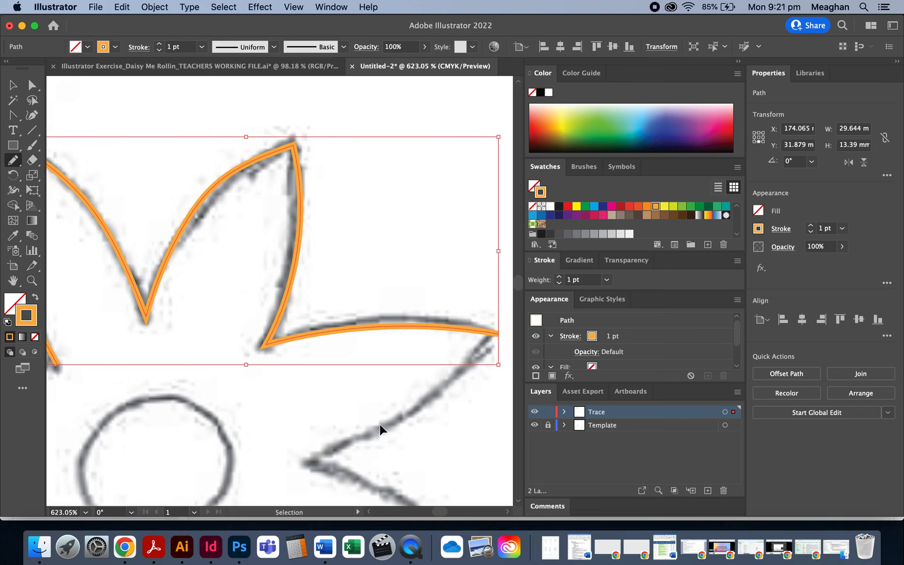
pyautogui.press('super+z')
# Step: Try to trace both right-side petals in one continuous Pencil stroke, and undo it
pyautogui.hscroll(3, 359, 335)
pyautogui.scroll(-2, 360, 335)
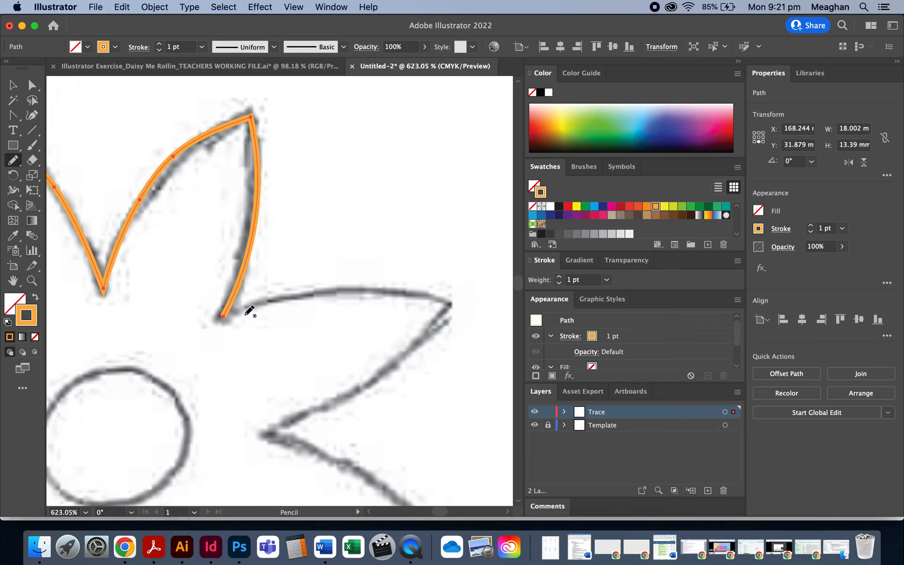
pyautogui.scroll(-5, 249, 311)
pyautogui.scroll(-1, 249, 311)
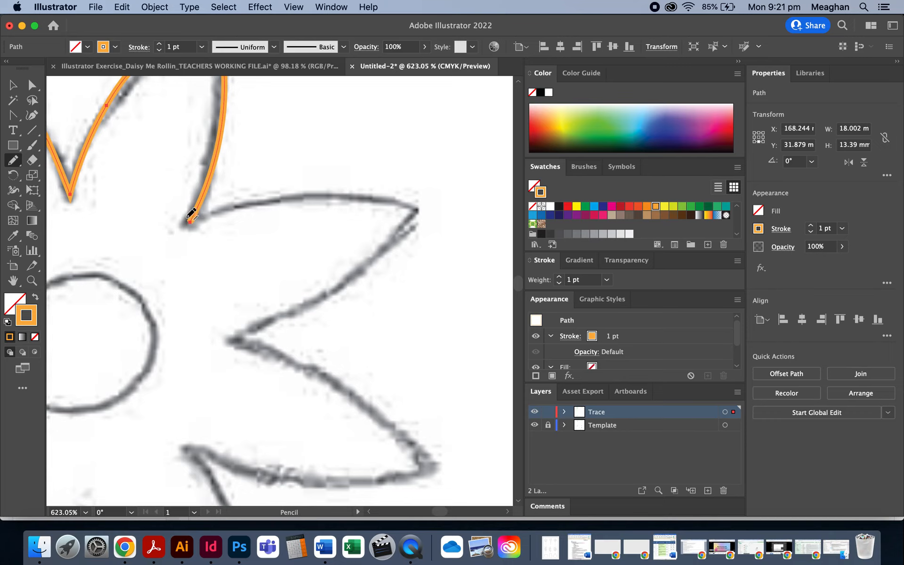
pyautogui.moveTo(190, 221)
pyautogui.mouseDown()
pyautogui.moveTo(259, 199)
pyautogui.moveTo(348, 194)
pyautogui.moveTo(415, 212)
pyautogui.moveTo(319, 297)
pyautogui.moveTo(236, 339)
pyautogui.moveTo(330, 358)
pyautogui.moveTo(368, 387)
pyautogui.moveTo(425, 459)
pyautogui.moveTo(348, 479)
pyautogui.moveTo(189, 451)
pyautogui.mouseUp()
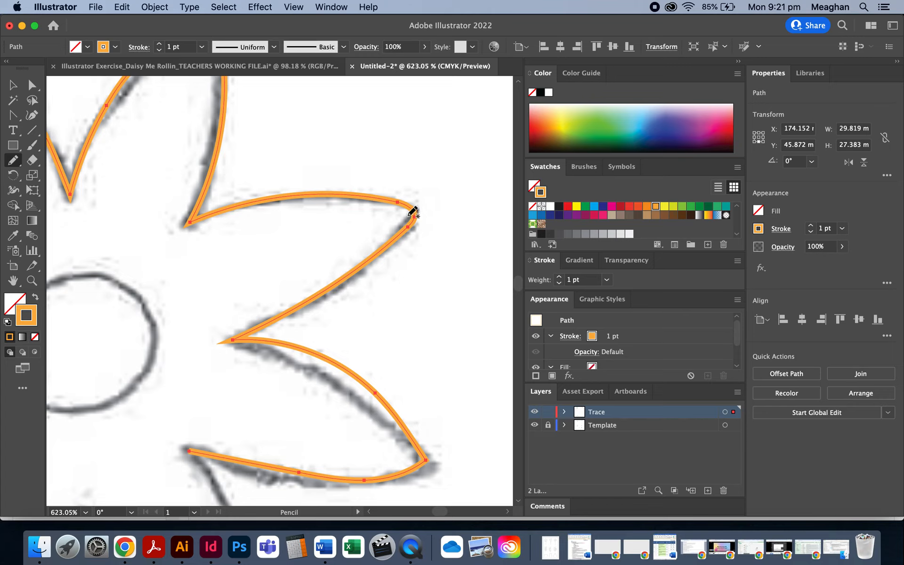
pyautogui.press('super+z')
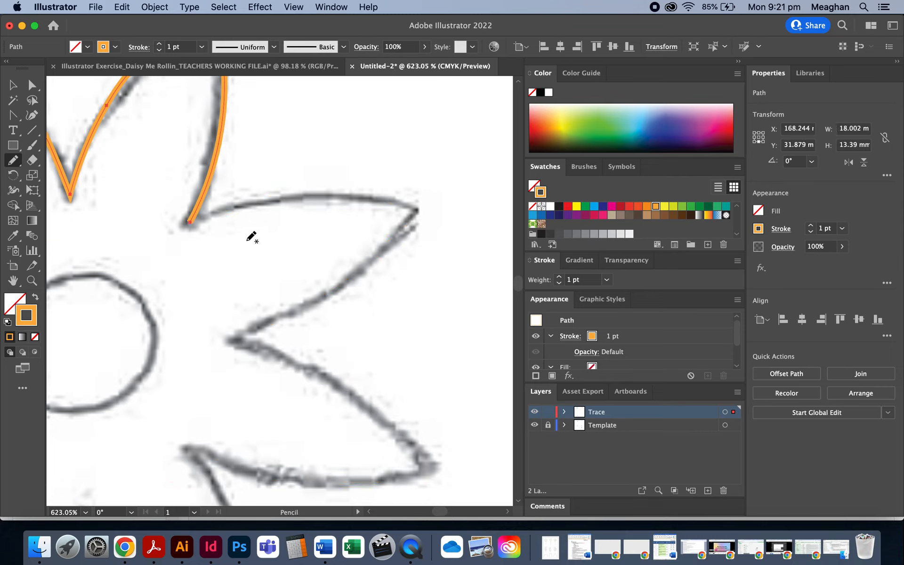
# Step: Extend the Pencil outline in separate strokes around the upper right-side petal and along the lower petal's upper edge to its tip
pyautogui.moveTo(191, 223)
pyautogui.mouseDown()
pyautogui.moveTo(267, 203)
pyautogui.moveTo(416, 212)
pyautogui.mouseUp()
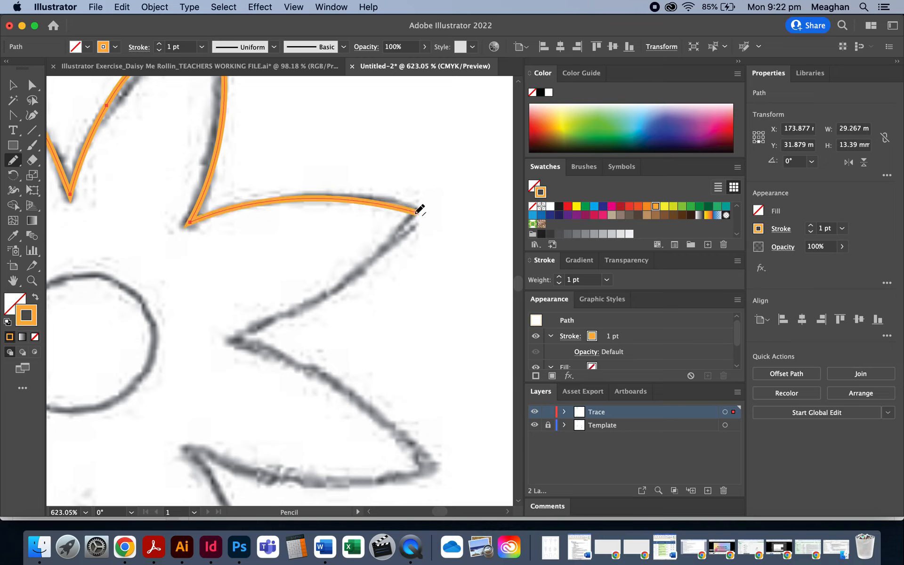
pyautogui.moveTo(416, 211)
pyautogui.mouseDown()
pyautogui.moveTo(341, 286)
pyautogui.moveTo(237, 338)
pyautogui.moveTo(299, 359)
pyautogui.moveTo(371, 404)
pyautogui.moveTo(436, 462)
pyautogui.mouseUp()
pyautogui.scroll(-4, 438, 438)
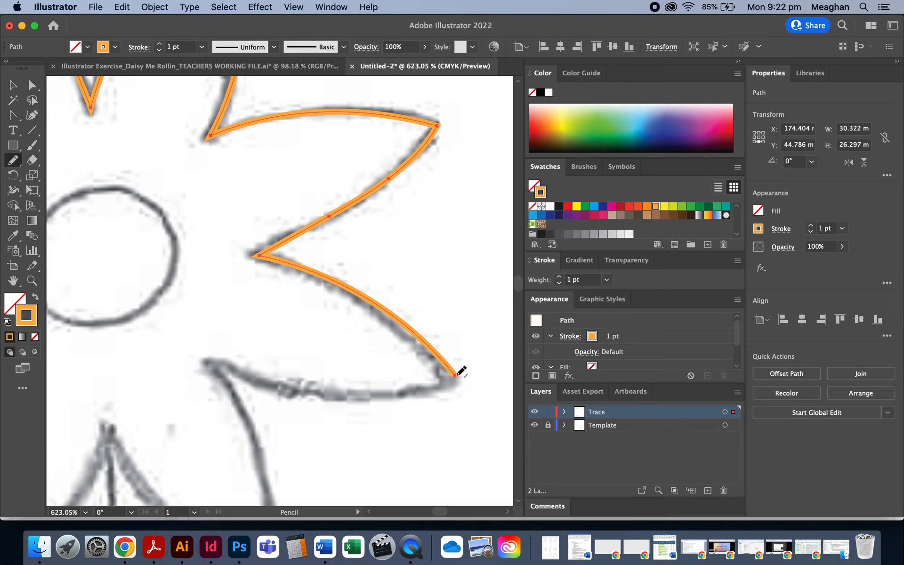
pyautogui.click(7, 116)
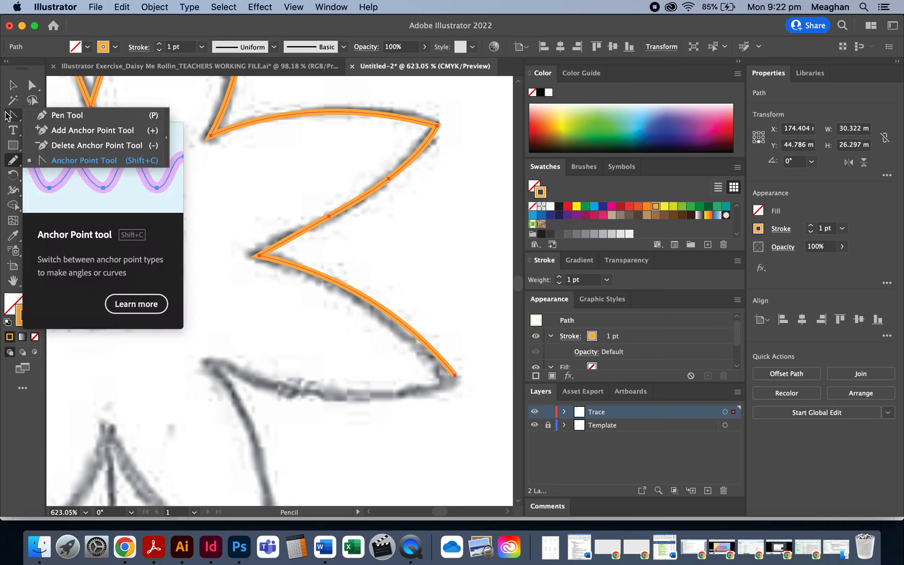
pyautogui.click(70, 116)
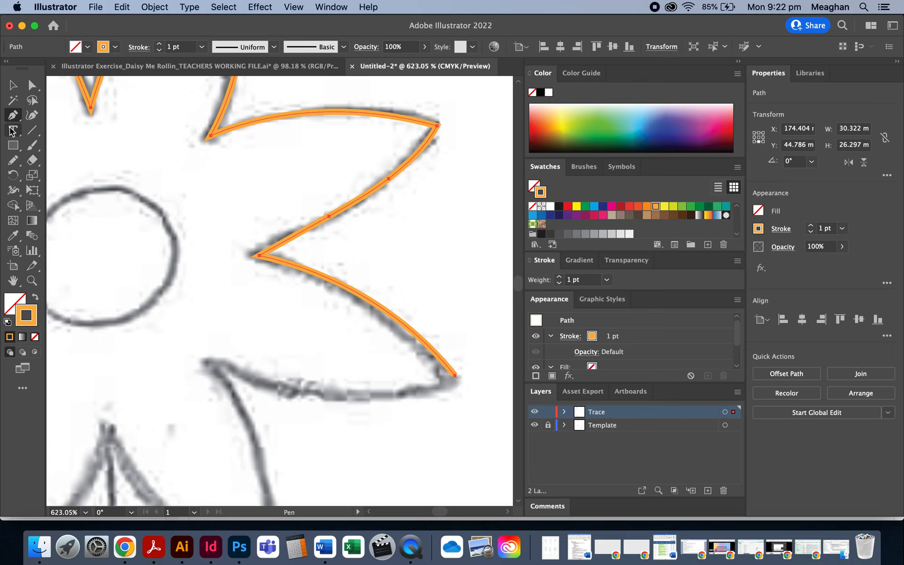
pyautogui.click(13, 160)
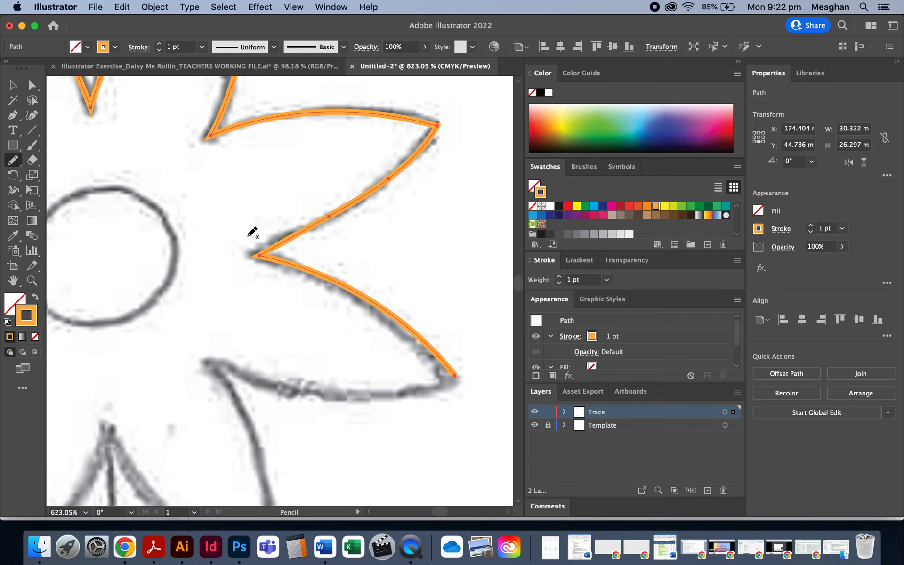
pyautogui.click(13, 85)
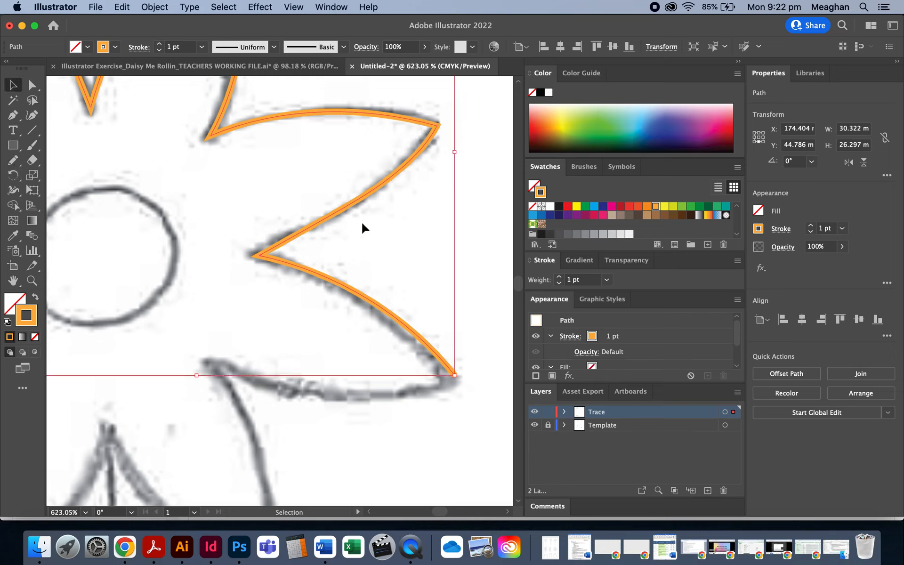
pyautogui.click(404, 238)
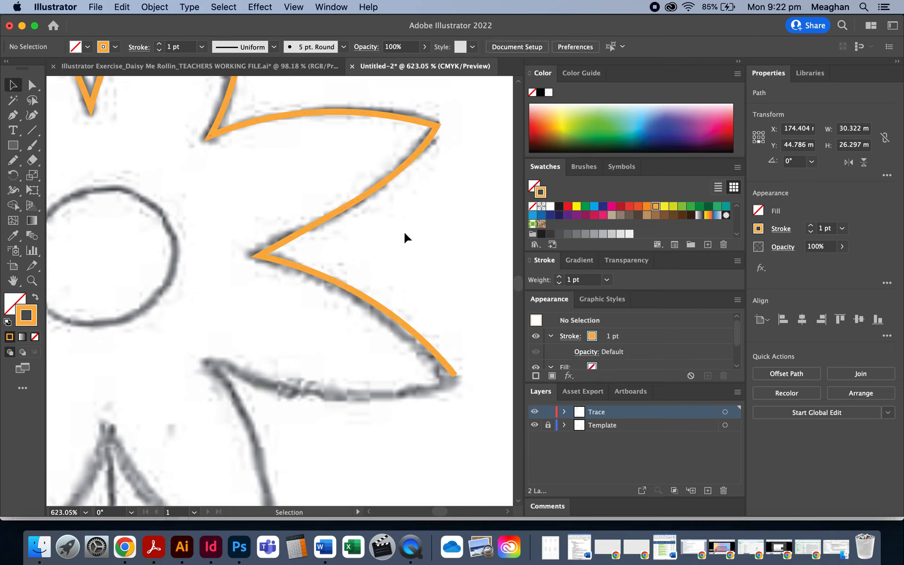
pyautogui.click(13, 160)
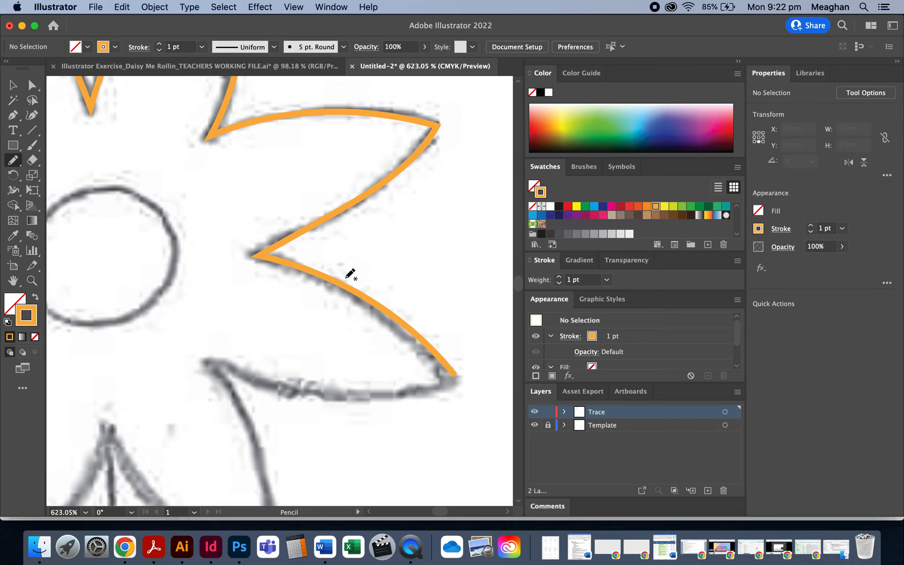
pyautogui.click(14, 86)
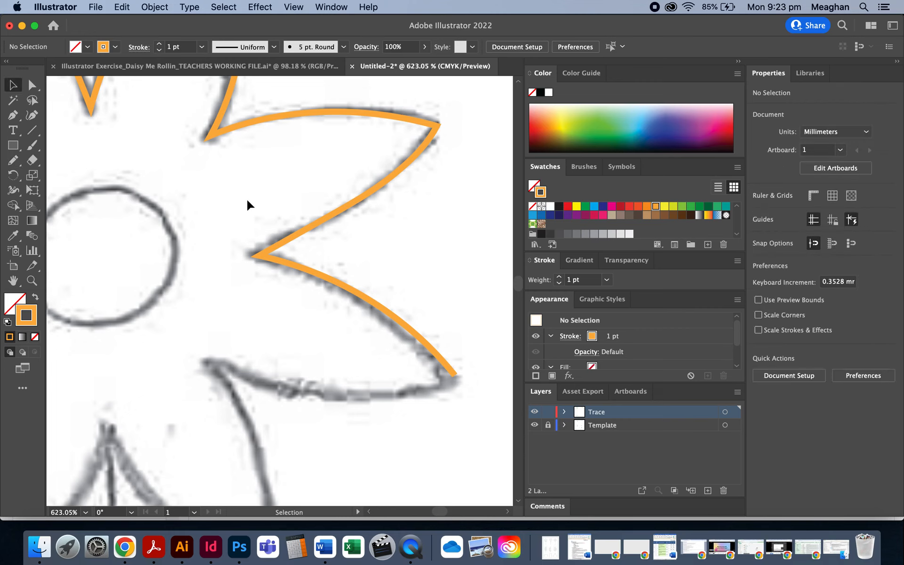
# Step: Reselect the petal outline, extend it in Pencil along the lower right-side petal's bottom edge, and redraw that edge to follow the sketch
pyautogui.click(266, 255)
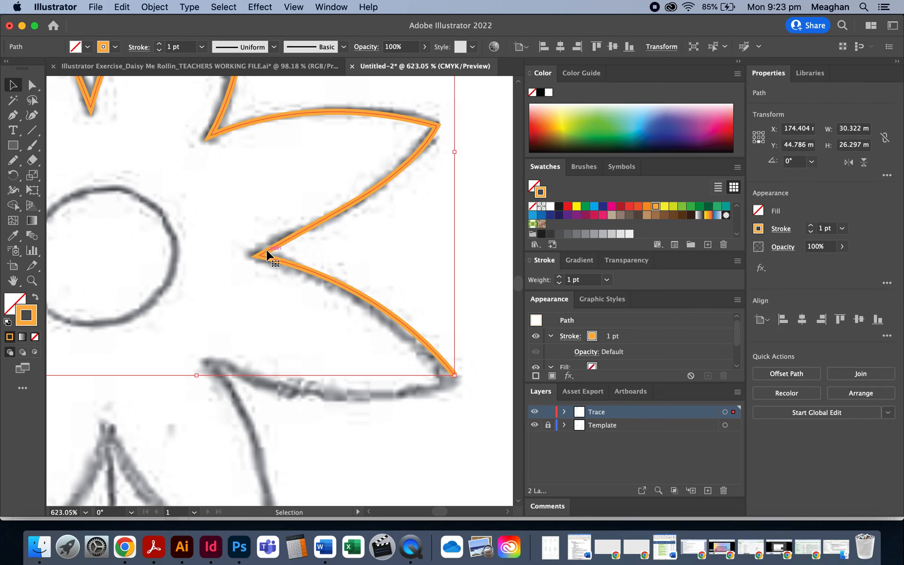
pyautogui.click(14, 161)
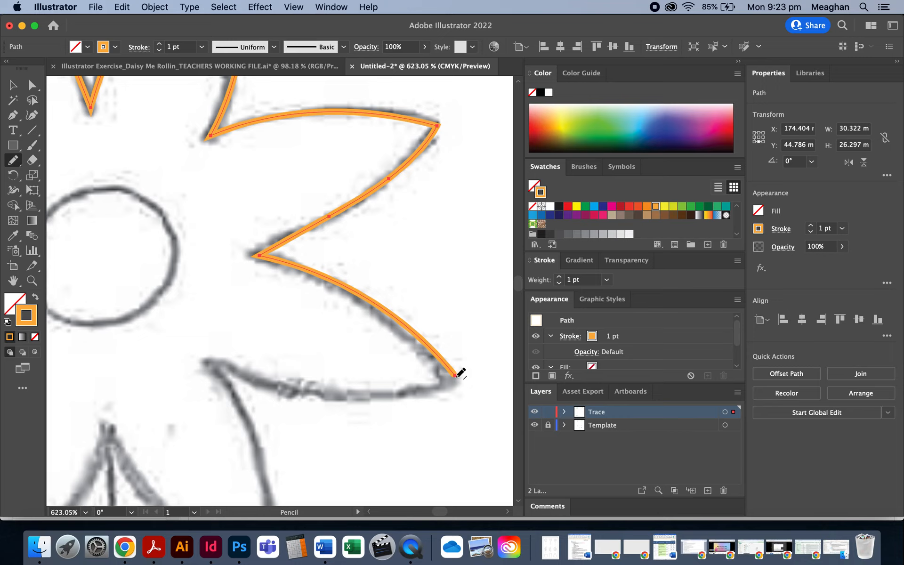
pyautogui.moveTo(456, 376)
pyautogui.mouseDown()
pyautogui.moveTo(417, 391)
pyautogui.moveTo(244, 381)
pyautogui.moveTo(213, 364)
pyautogui.mouseUp()
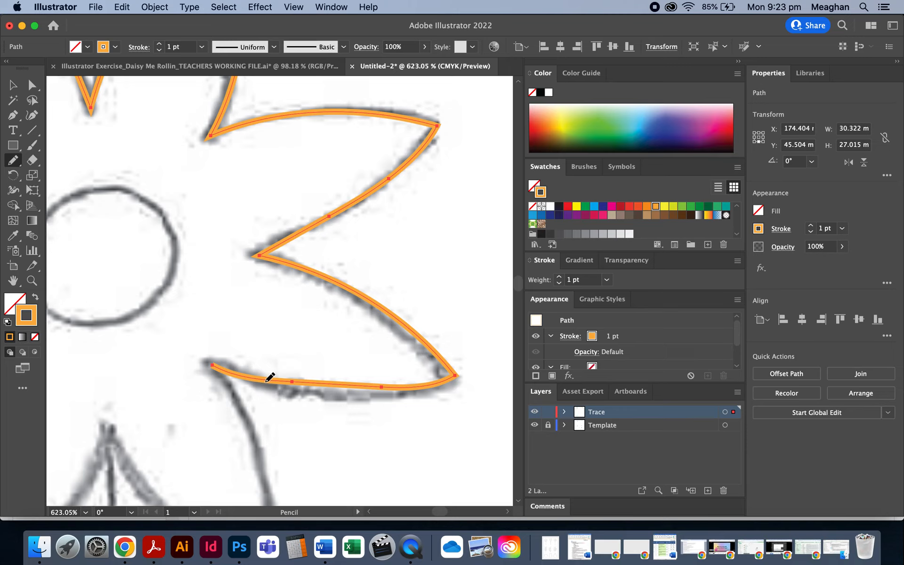
pyautogui.moveTo(267, 380)
pyautogui.mouseDown()
pyautogui.moveTo(364, 395)
pyautogui.moveTo(420, 384)
pyautogui.mouseUp()
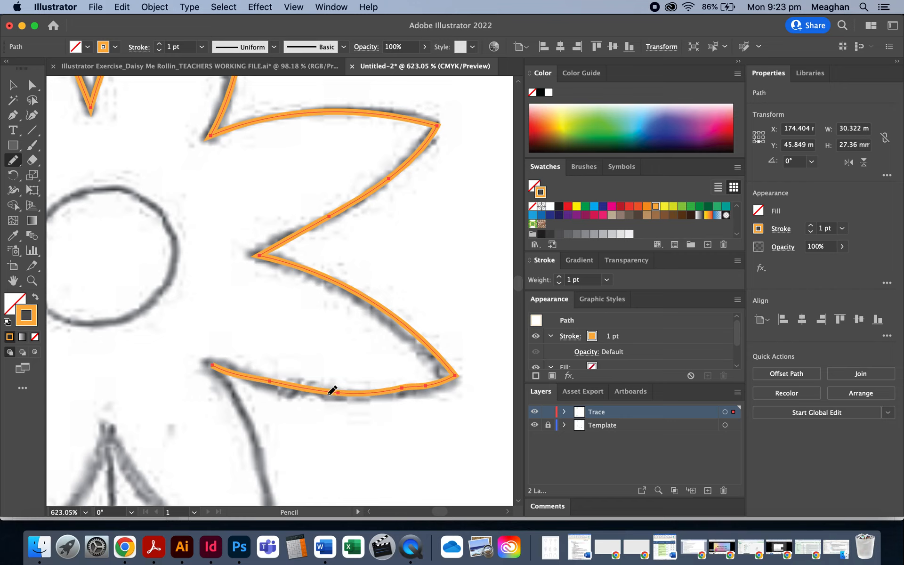
pyautogui.moveTo(332, 391); pyautogui.dragTo(440, 377)
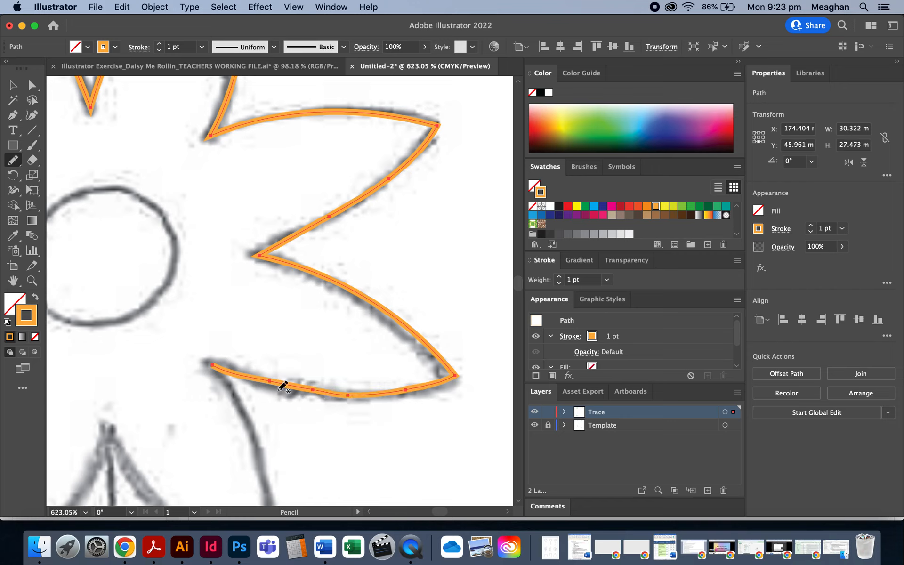
pyautogui.moveTo(260, 378); pyautogui.dragTo(328, 392)
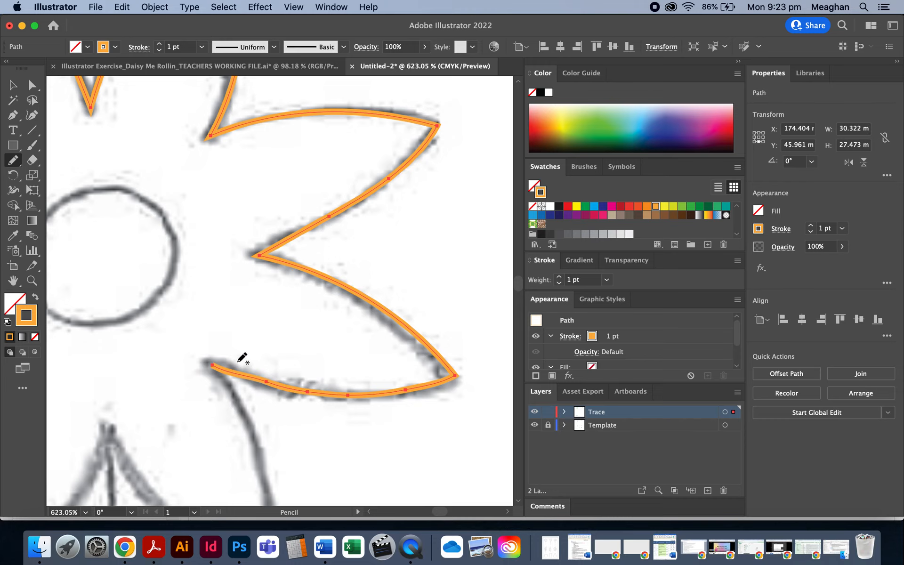
pyautogui.moveTo(238, 373); pyautogui.dragTo(272, 380)
# Step: Try to redraw the upper right-side petal's lower edge with one Pencil stroke, and undo it
pyautogui.scroll(4, 339, 234)
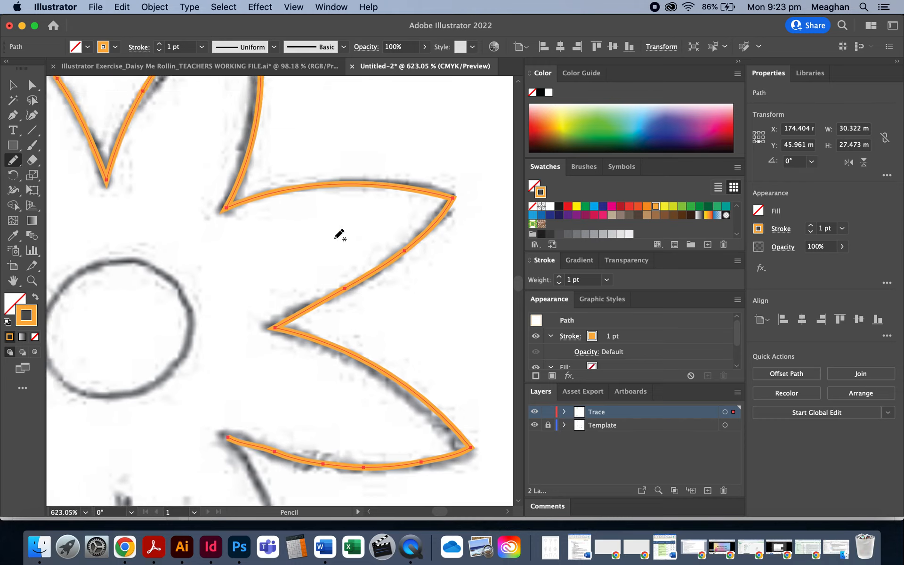
pyautogui.moveTo(284, 323)
pyautogui.mouseDown()
pyautogui.moveTo(361, 300)
pyautogui.moveTo(404, 269)
pyautogui.moveTo(448, 217)
pyautogui.mouseUp()
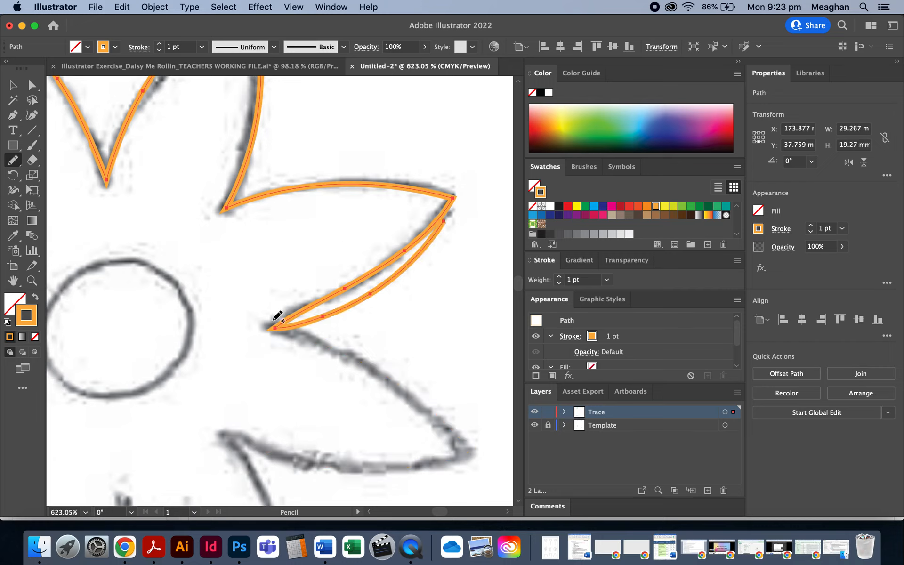
pyautogui.hotkey('ctrl', 'z')
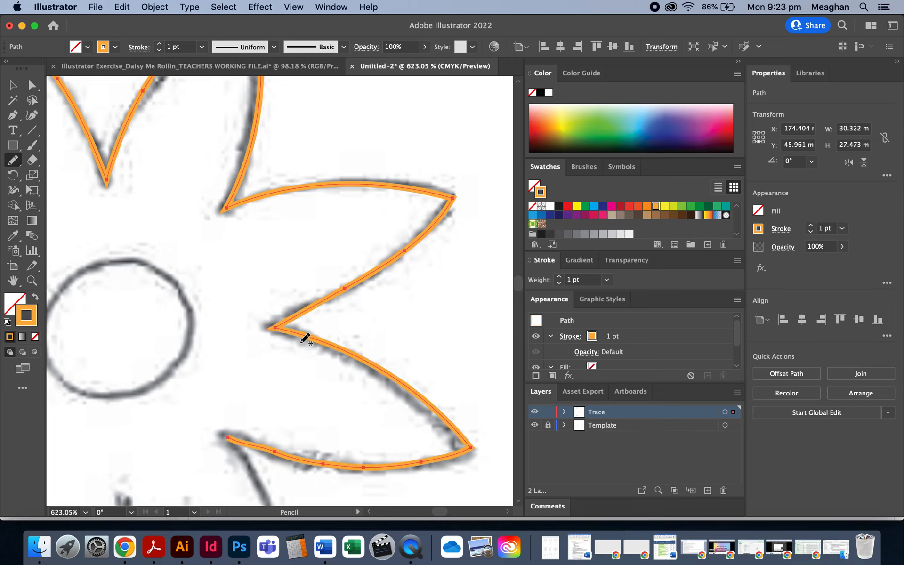
# Step: Redraw the upper right-side petal's lower edge, the inner notch and the lower petal's upper edge in Pencil, undoing strokes that miss the sketch
pyautogui.hscroll(2, 302, 342)
pyautogui.scroll(-1, 303, 342)
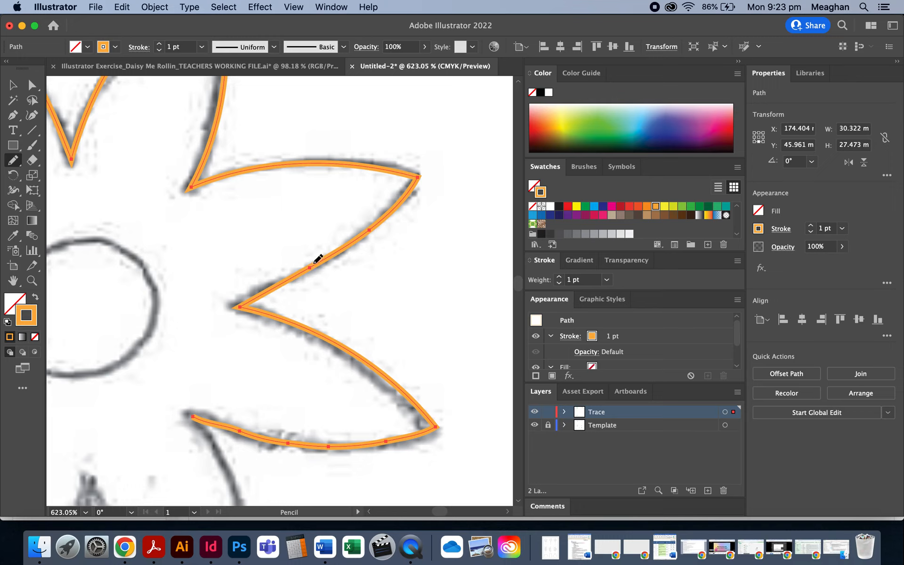
pyautogui.moveTo(363, 236); pyautogui.dragTo(387, 215)
pyautogui.moveTo(274, 283); pyautogui.dragTo(237, 303)
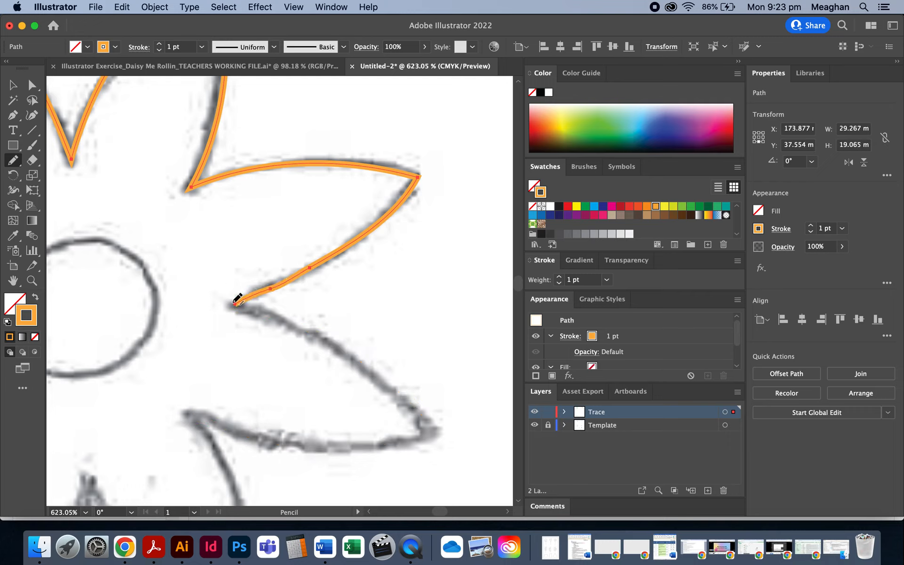
pyautogui.press('super+z')
pyautogui.moveTo(277, 291)
pyautogui.mouseDown()
pyautogui.moveTo(277, 283)
pyautogui.moveTo(229, 310)
pyautogui.mouseUp()
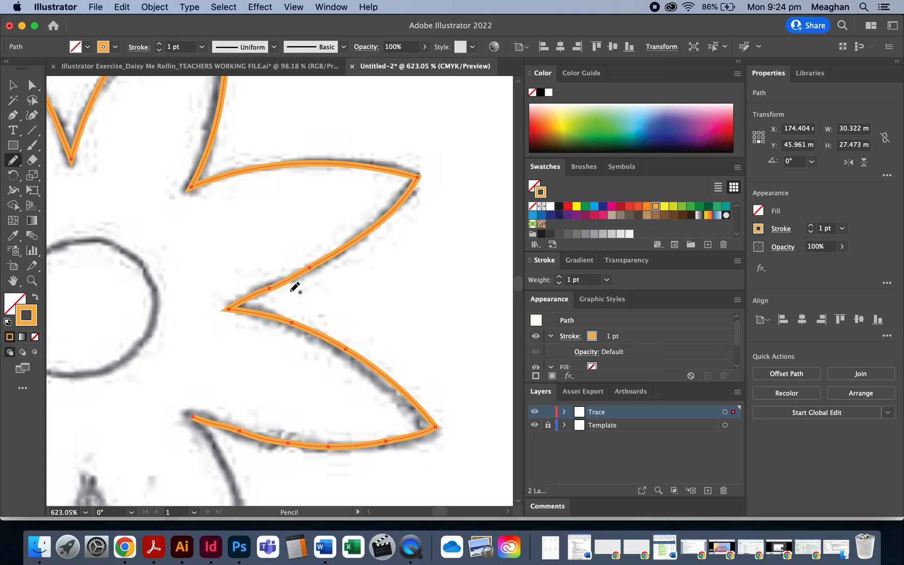
pyautogui.press('super+z')
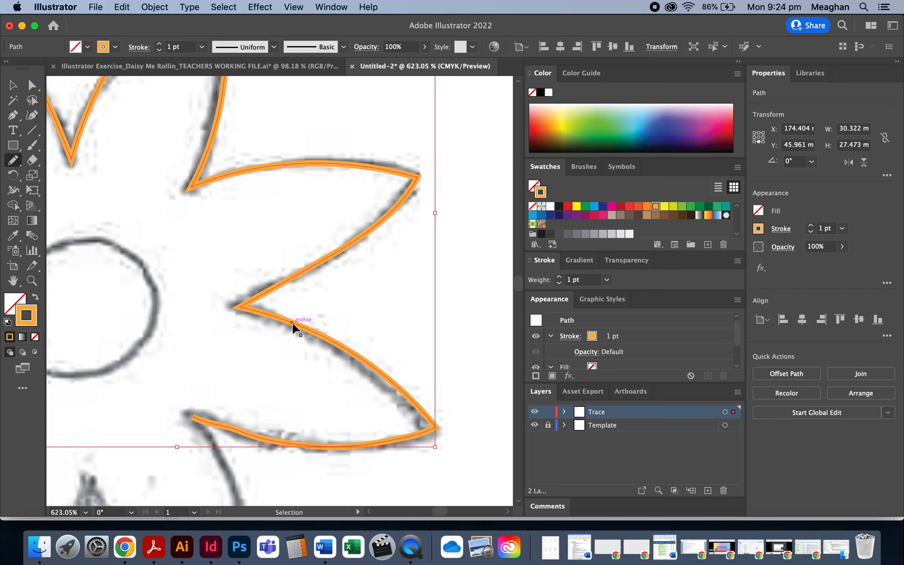
pyautogui.moveTo(278, 284)
pyautogui.mouseDown()
pyautogui.moveTo(238, 304)
pyautogui.moveTo(291, 323)
pyautogui.mouseUp()
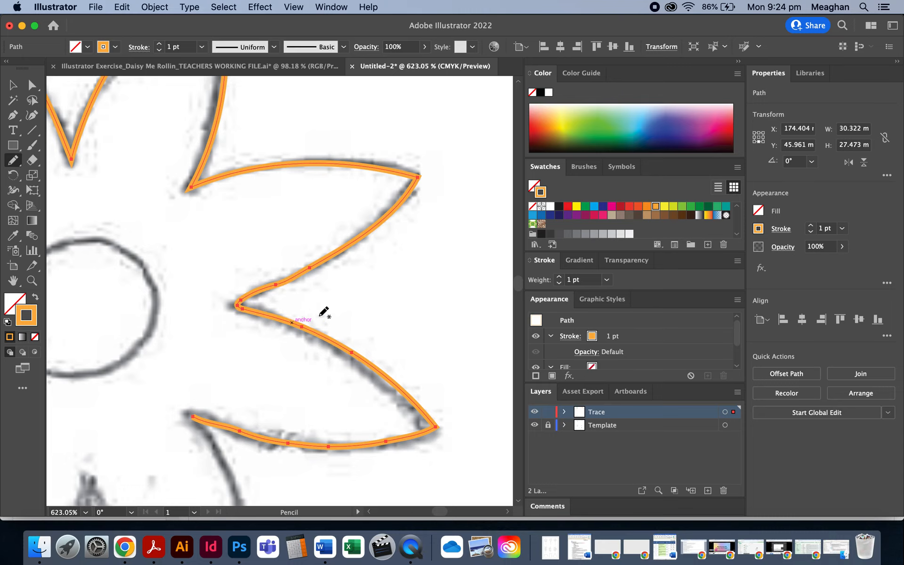
pyautogui.scroll(-3, 321, 316)
pyautogui.moveTo(357, 305)
pyautogui.mouseDown()
pyautogui.moveTo(435, 383)
pyautogui.moveTo(406, 394)
pyautogui.mouseUp()
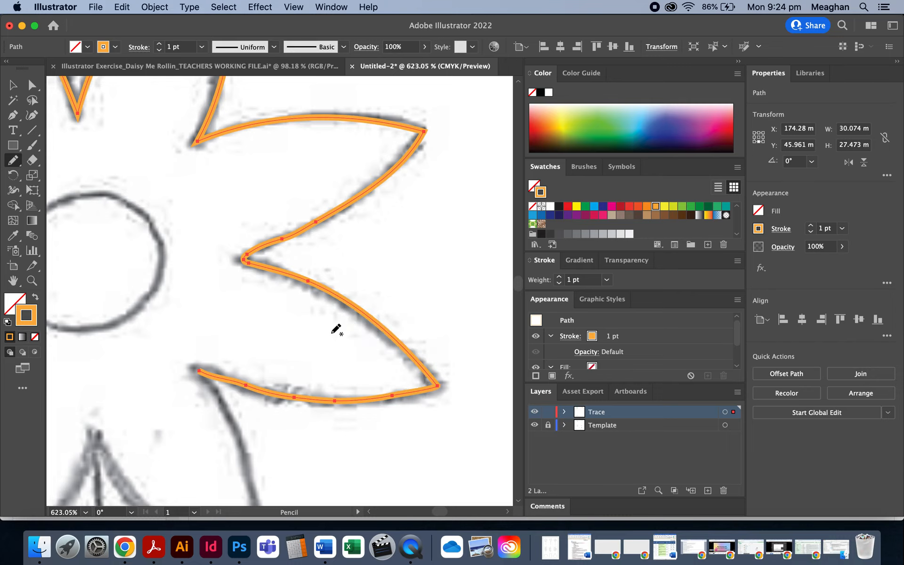
# Step: Set the Pencil tool's fidelity to the most Accurate setting and apply it
pyautogui.scroll(2, 337, 329)
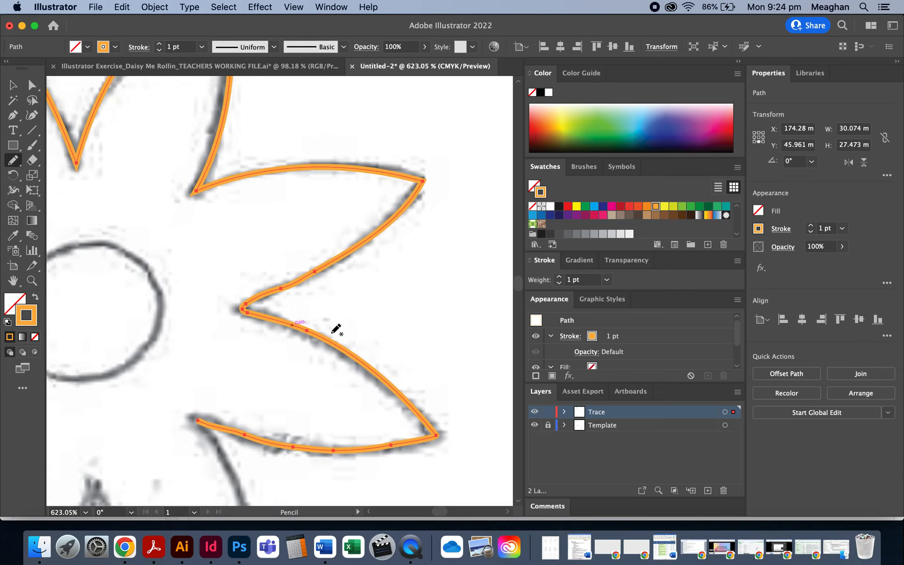
pyautogui.hscroll(-3, 336, 329)
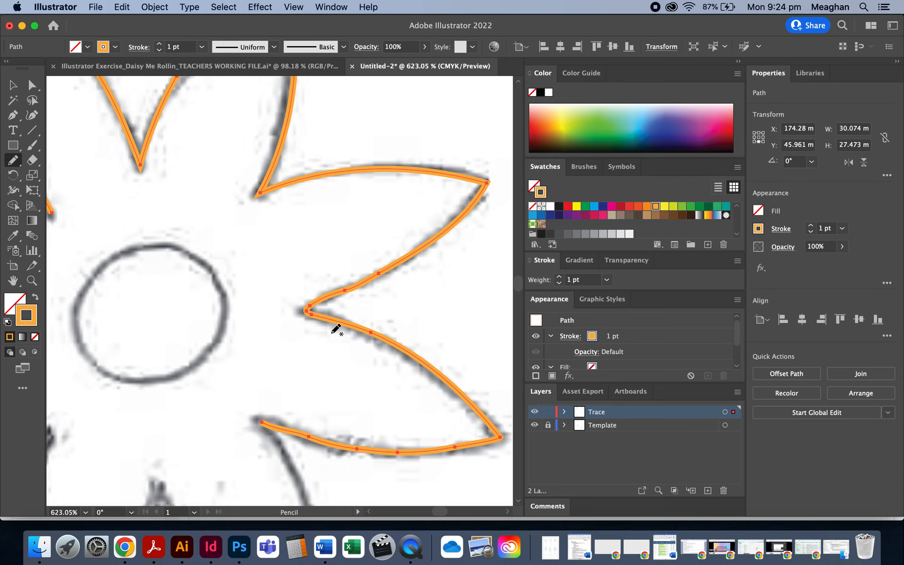
pyautogui.scroll(-2, 336, 328)
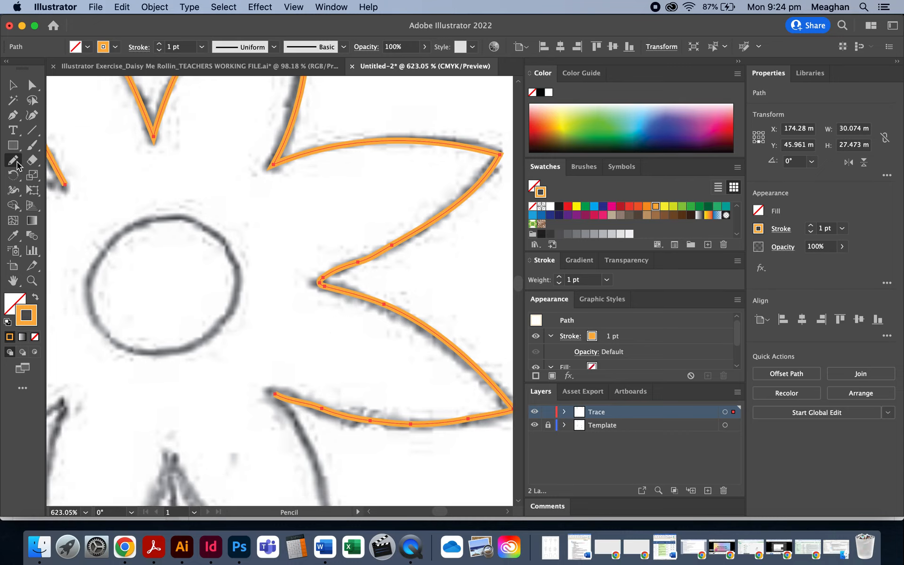
pyautogui.scroll(-2, 238, 295)
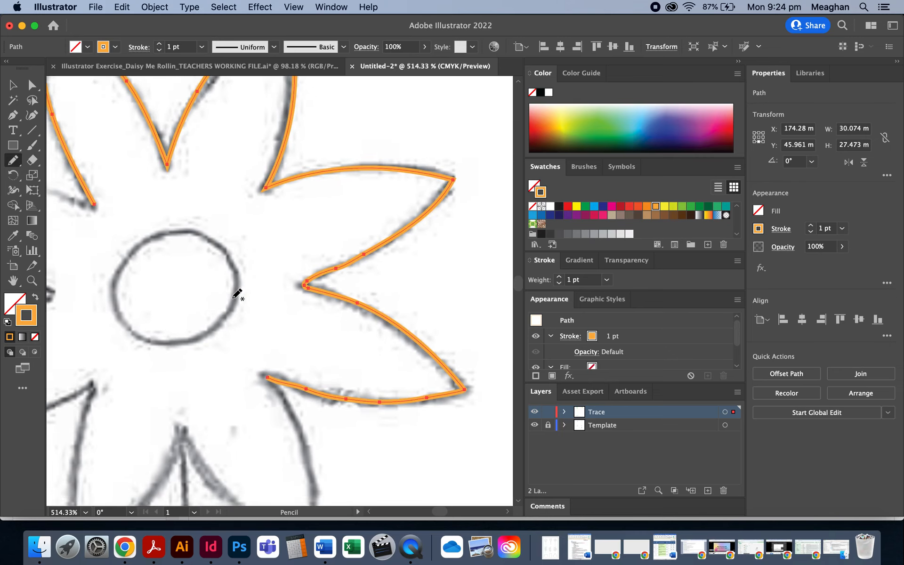
pyautogui.doubleClick(13, 161)
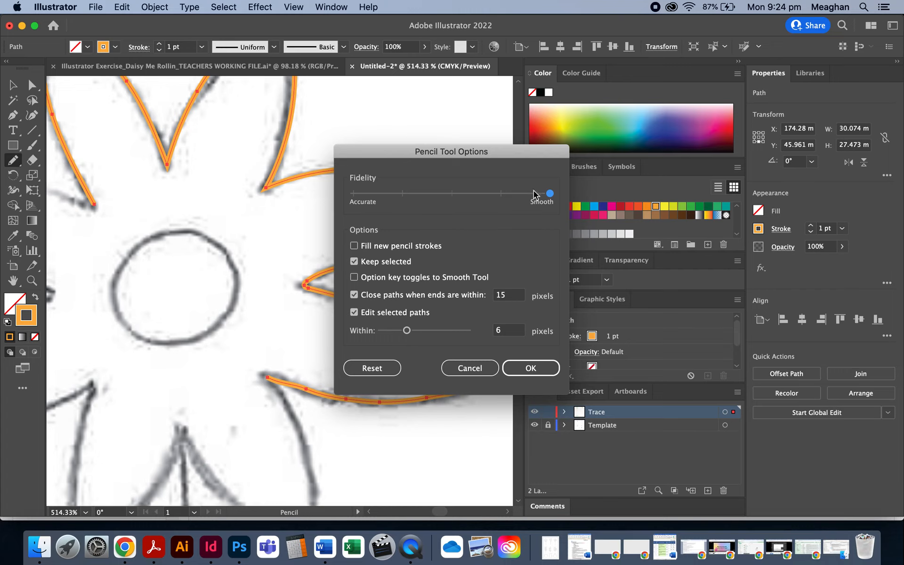
pyautogui.click(453, 194)
pyautogui.moveTo(453, 194); pyautogui.dragTo(353, 197)
pyautogui.click(545, 369)
# Step: Draw a wavy Pencil test stroke about 8 mm wide and 23 mm tall on the blank area beside the flower, and deselect it
pyautogui.scroll(5, 251, 287)
pyautogui.hscroll(5, 251, 288)
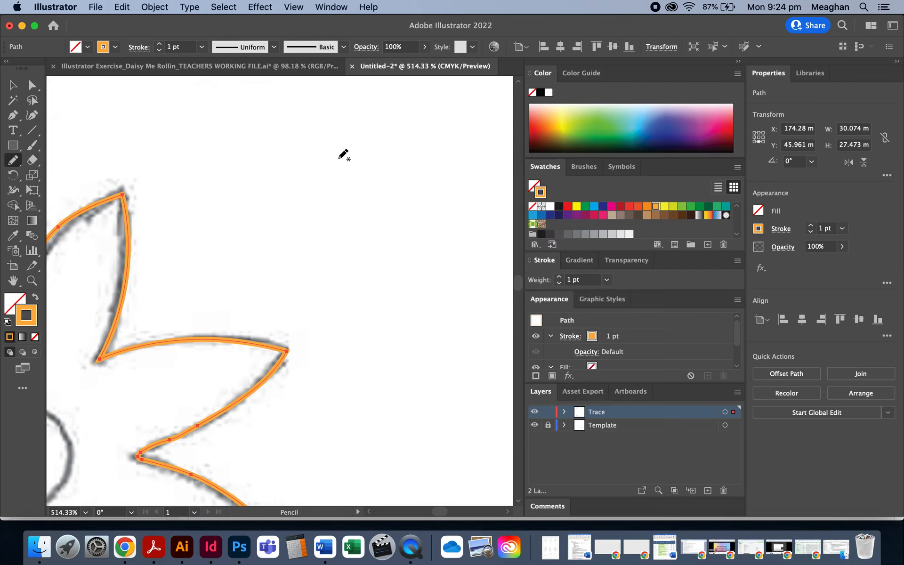
pyautogui.hscroll(5, 343, 154)
pyautogui.scroll(3, 343, 154)
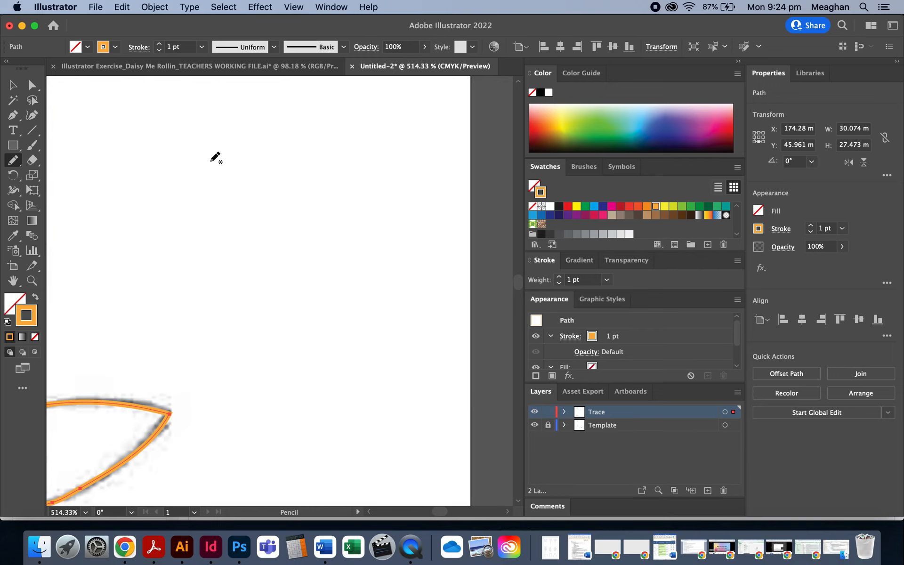
pyautogui.moveTo(209, 161)
pyautogui.mouseDown()
pyautogui.moveTo(242, 219)
pyautogui.moveTo(264, 298)
pyautogui.moveTo(269, 376)
pyautogui.moveTo(301, 487)
pyautogui.mouseUp()
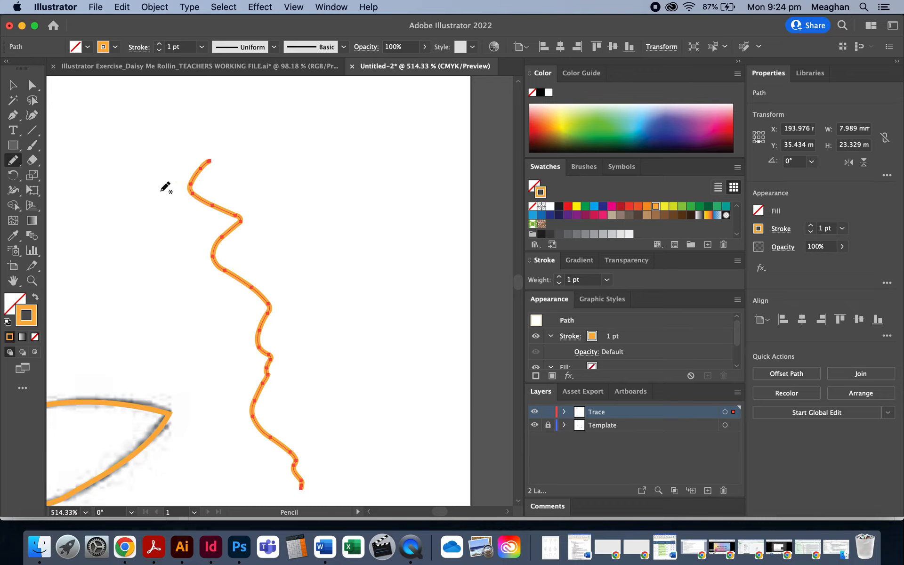
pyautogui.click(13, 85)
pyautogui.click(292, 297)
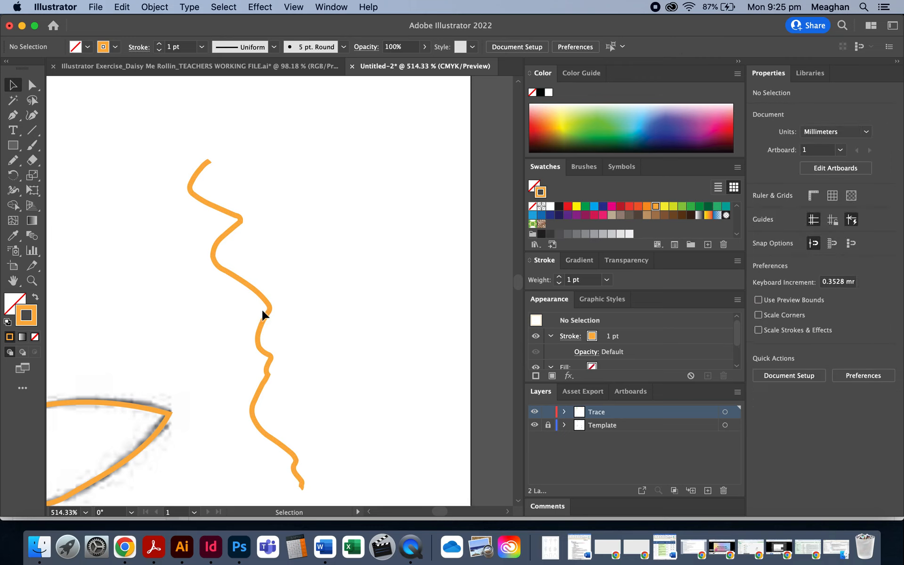
pyautogui.click(268, 322)
pyautogui.click(210, 325)
pyautogui.scroll(-2, 210, 364)
pyautogui.hscroll(-2, 211, 364)
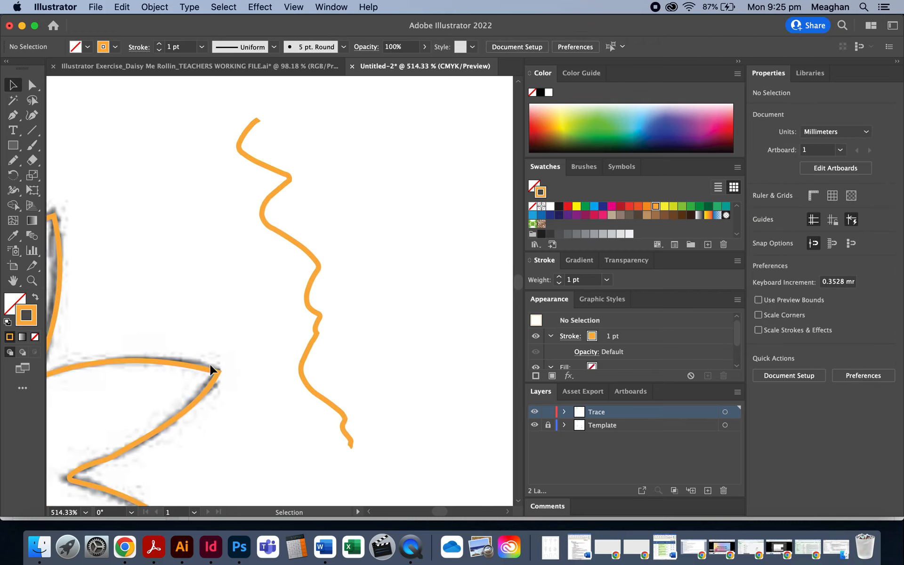
# Step: Set the Pencil fidelity to full Smooth and draw a long wavy and a shorter jagged test stroke beside the first one
pyautogui.doubleClick(13, 161)
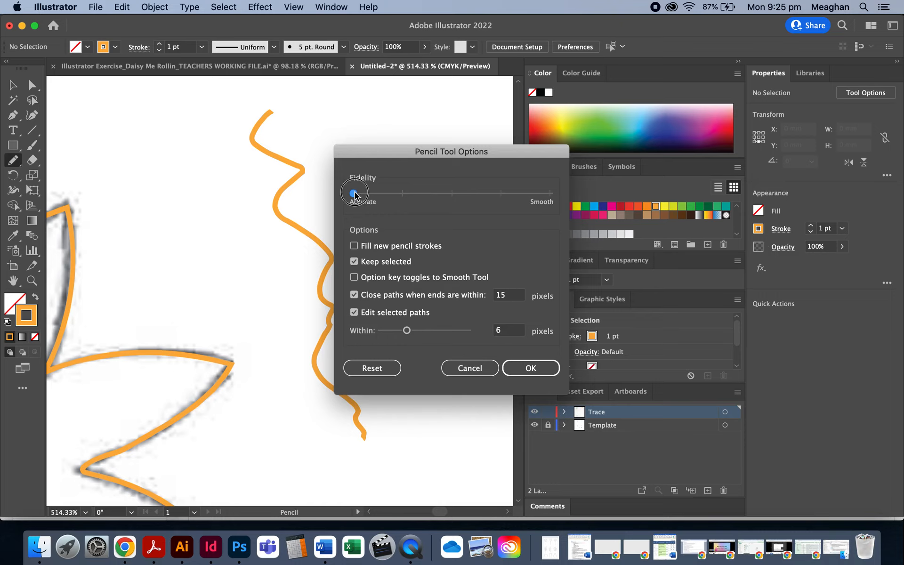
pyautogui.moveTo(354, 194); pyautogui.dragTo(551, 194)
pyautogui.click(520, 368)
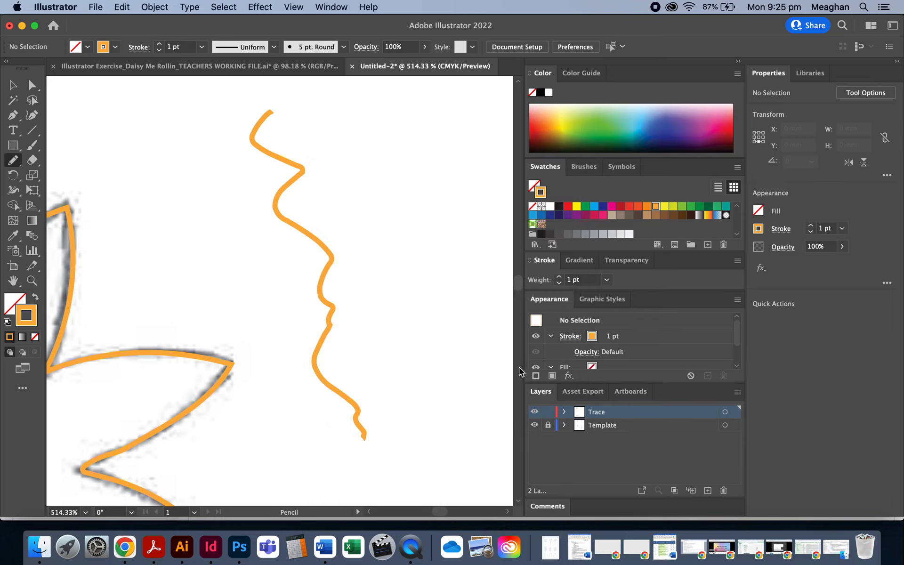
pyautogui.moveTo(379, 147)
pyautogui.mouseDown()
pyautogui.moveTo(406, 246)
pyautogui.moveTo(446, 316)
pyautogui.moveTo(438, 383)
pyautogui.mouseUp()
pyautogui.moveTo(455, 190)
pyautogui.mouseDown()
pyautogui.moveTo(467, 220)
pyautogui.moveTo(455, 256)
pyautogui.moveTo(480, 306)
pyautogui.moveTo(463, 315)
pyautogui.moveTo(486, 344)
pyautogui.mouseUp()
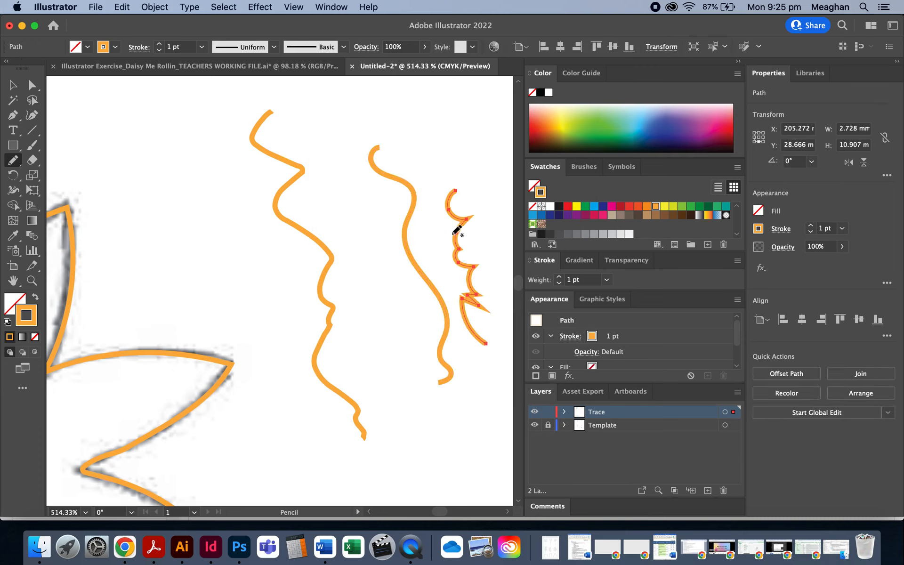
# Step: Select the Accurate and the long Smooth test strokes in turn and compare how rounded their curves are up close
pyautogui.click(11, 87)
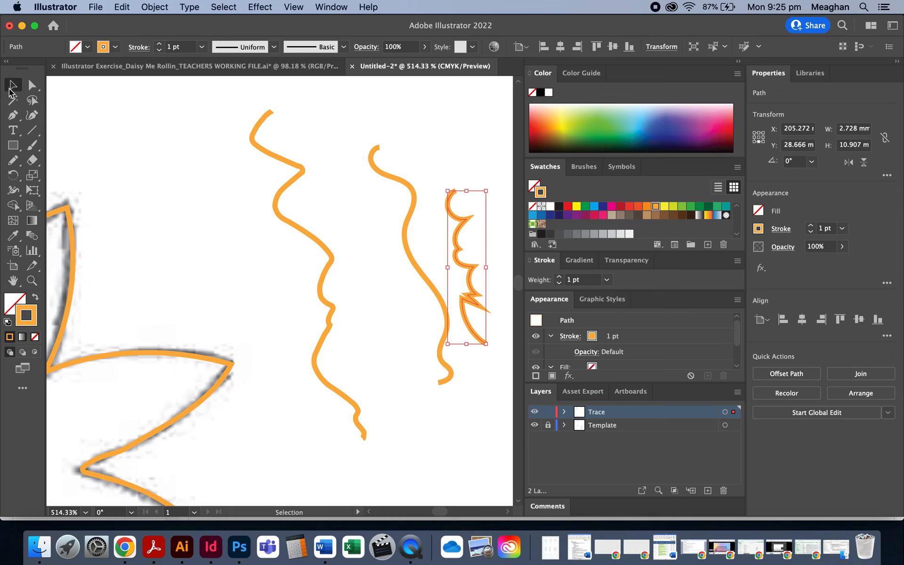
pyautogui.click(424, 242)
pyautogui.scroll(5, 427, 243)
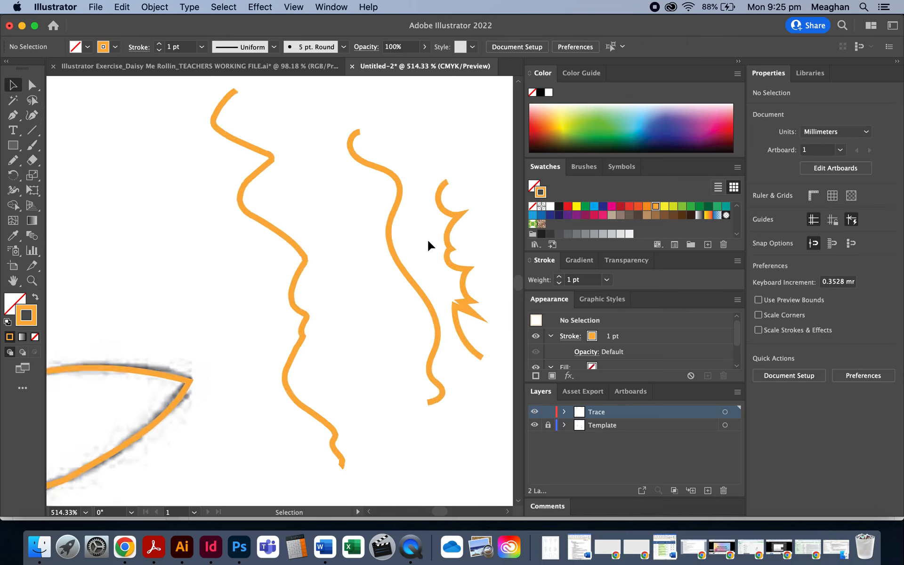
pyautogui.click(227, 292)
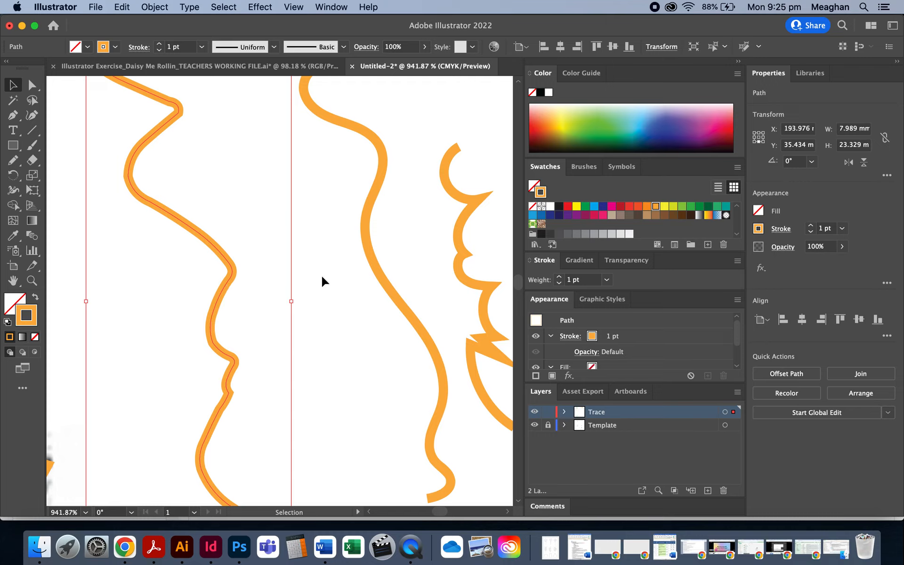
pyautogui.scroll(5, 295, 296)
pyautogui.hscroll(4, 296, 296)
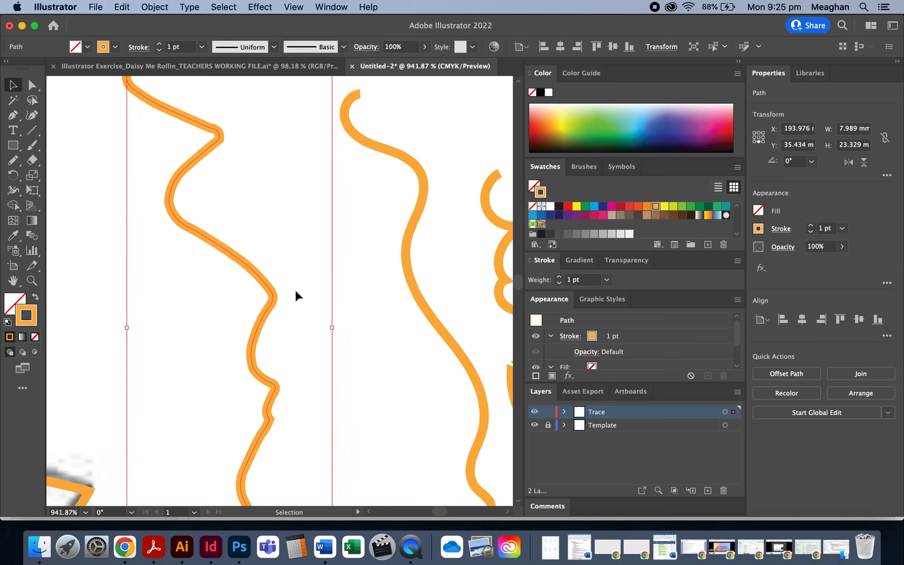
pyautogui.click(324, 284)
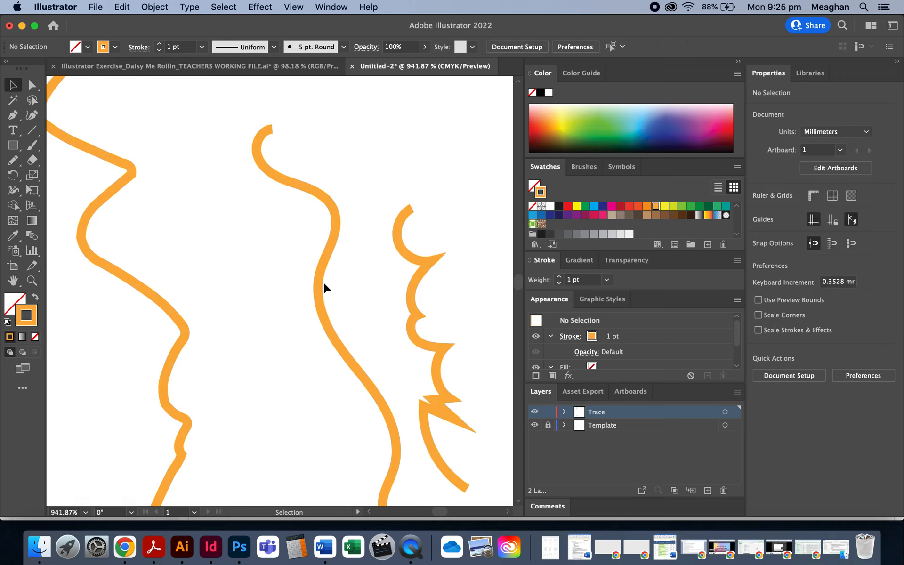
pyautogui.click(323, 303)
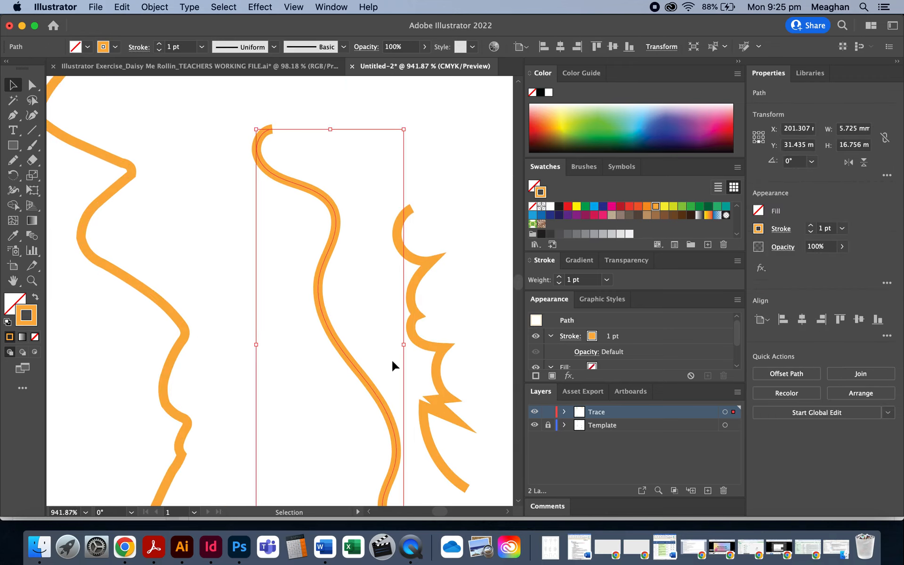
pyautogui.scroll(-5, 354, 291)
pyautogui.hscroll(-1, 355, 291)
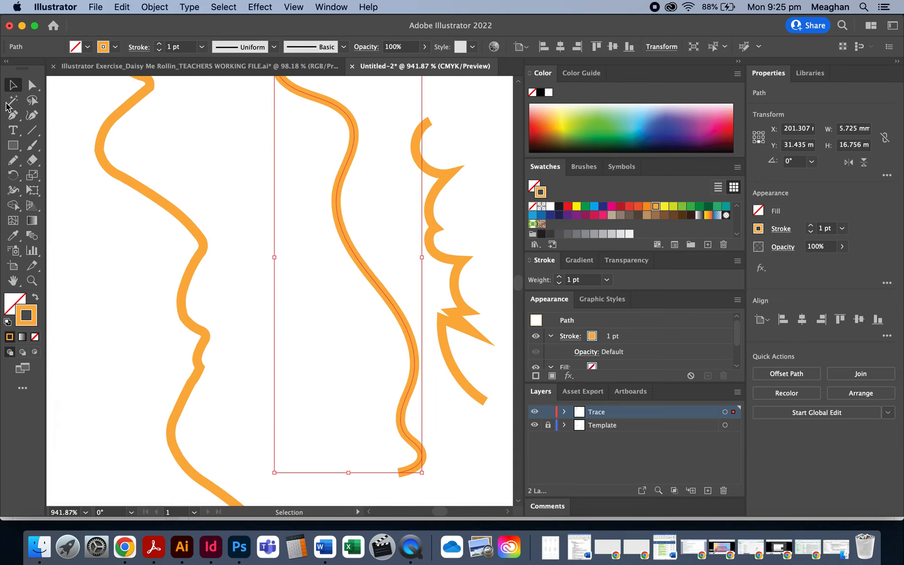
# Step: Examine the anchor points of the long Smooth test stroke with Direct Selection, and deselect it
pyautogui.click(31, 87)
pyautogui.click(317, 236)
pyautogui.scroll(2, 325, 237)
pyautogui.hscroll(1, 325, 237)
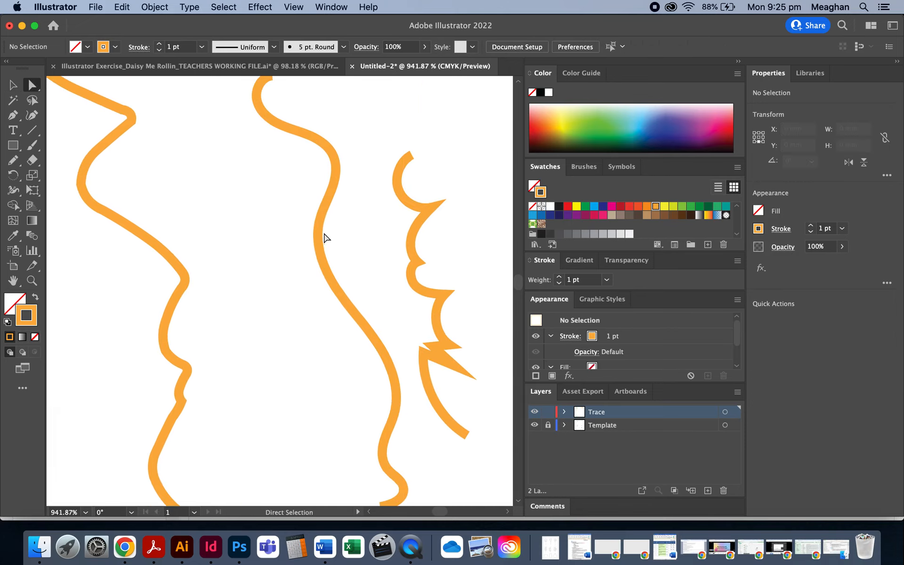
pyautogui.click(319, 238)
pyautogui.click(288, 208)
pyautogui.scroll(-3, 216, 292)
# Step: Delete all three Pencil test strokes from the blank area beside the flower
pyautogui.click(13, 85)
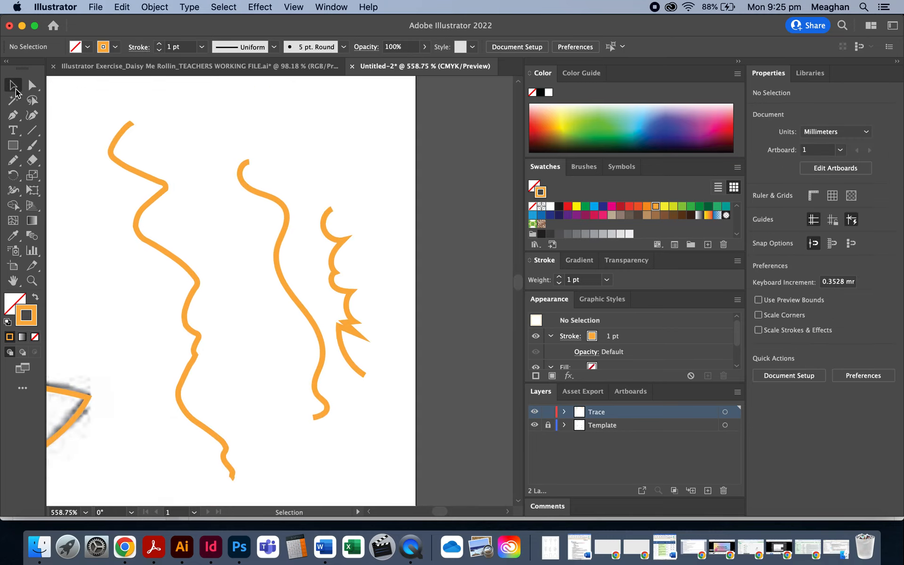
pyautogui.moveTo(157, 312); pyautogui.dragTo(382, 316)
pyautogui.press('Delete')
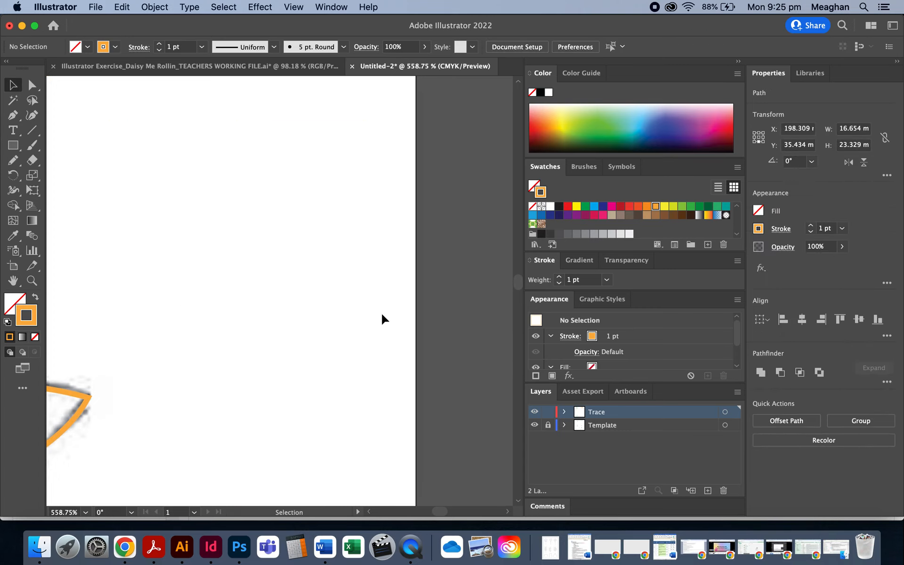
pyautogui.hscroll(-5, 261, 339)
pyautogui.scroll(-3, 260, 340)
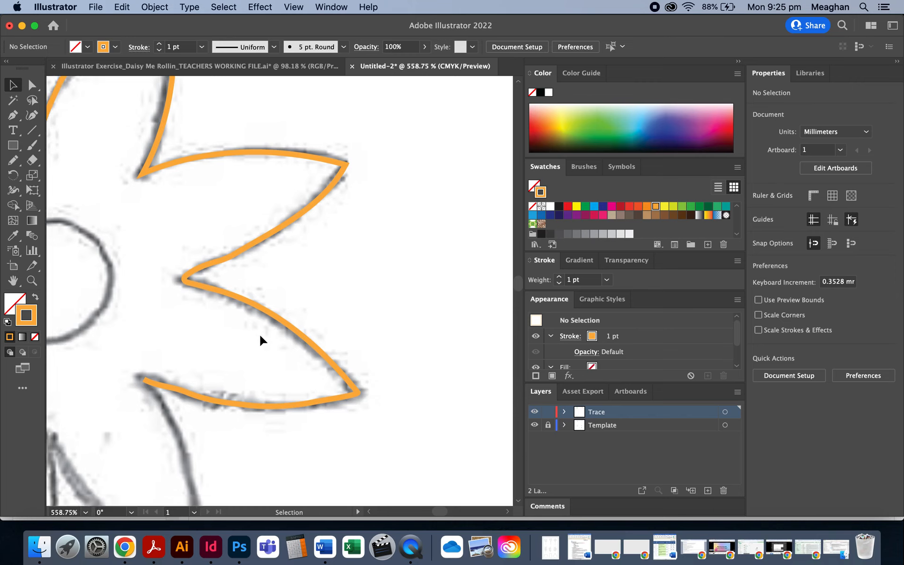
pyautogui.scroll(-2, 261, 340)
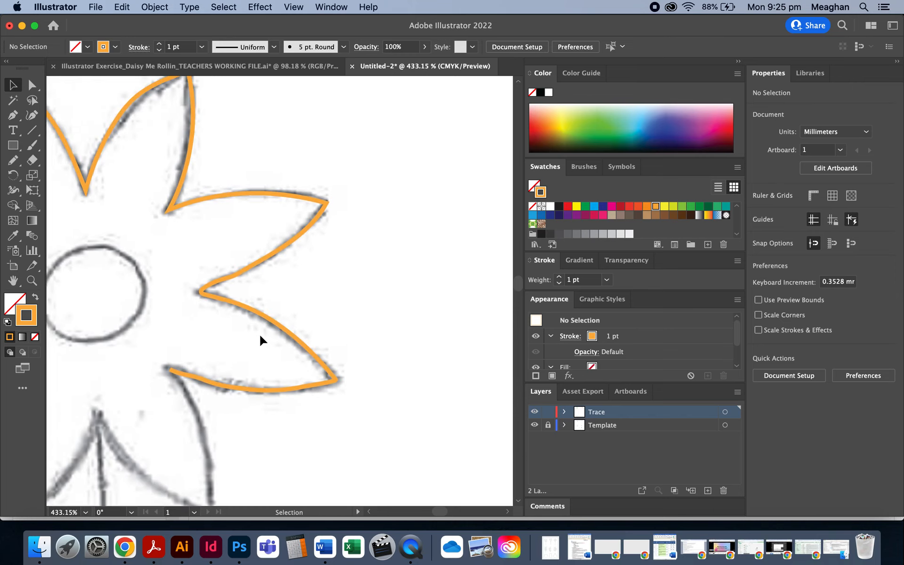
pyautogui.doubleClick(14, 162)
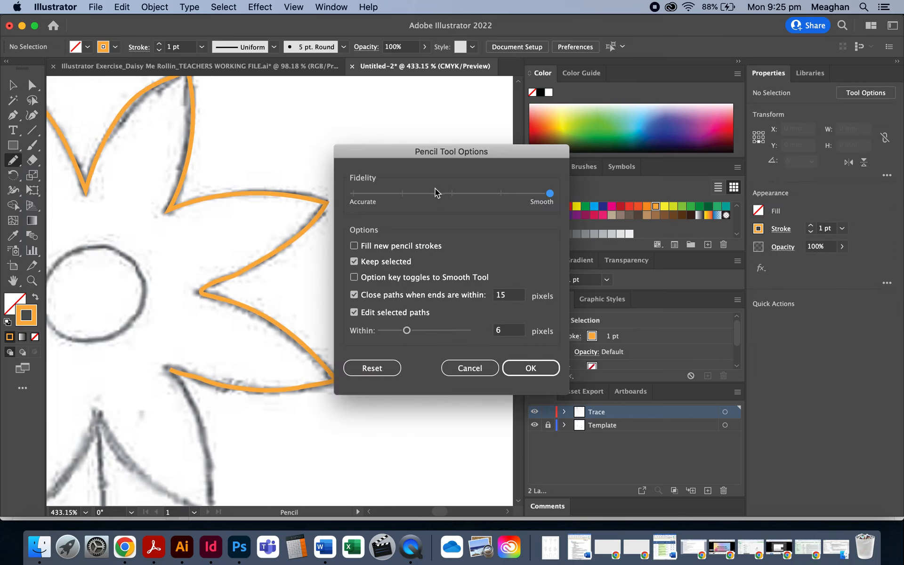
pyautogui.click(451, 193)
pyautogui.click(531, 368)
pyautogui.click(466, 366)
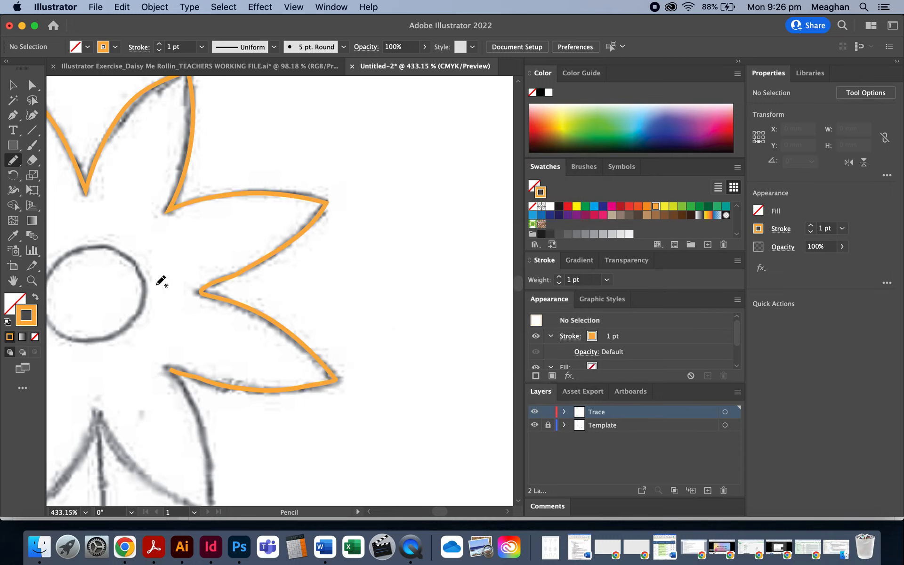
# Step: Select the flower outline and extend it in Pencil from its lower open end down the next petal's outer edge to the tip
pyautogui.scroll(-2, 160, 281)
pyautogui.hscroll(-2, 160, 281)
pyautogui.click(13, 85)
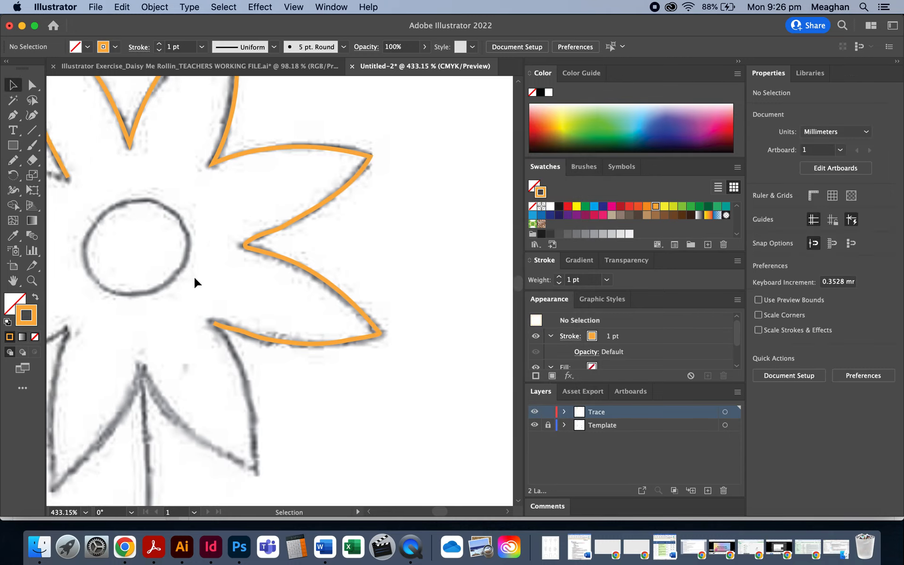
pyautogui.click(240, 333)
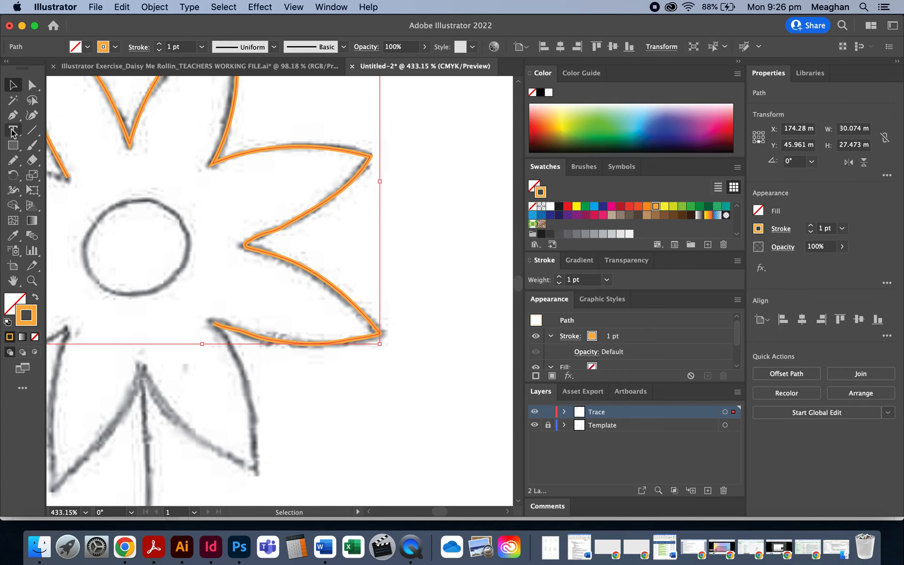
pyautogui.click(12, 162)
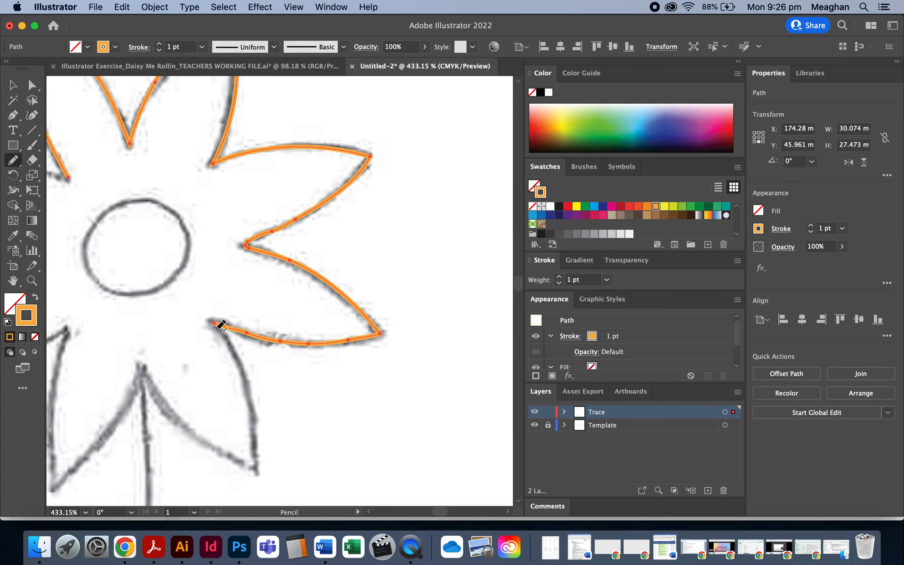
pyautogui.moveTo(216, 323)
pyautogui.mouseDown()
pyautogui.moveTo(243, 389)
pyautogui.moveTo(249, 469)
pyautogui.mouseUp()
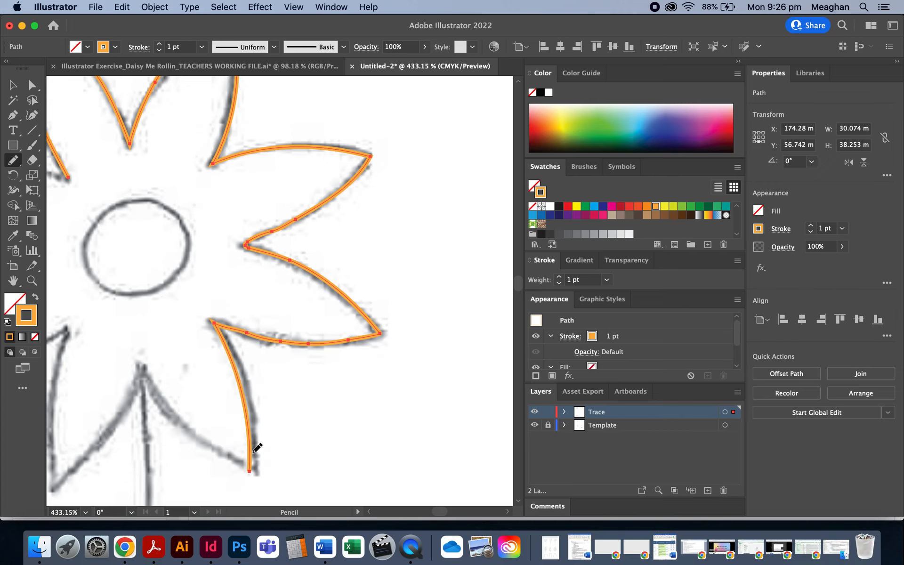
# Step: Turn off Keep selected in the Pencil tool options and apply the change
pyautogui.scroll(-3, 268, 452)
pyautogui.hscroll(-4, 269, 452)
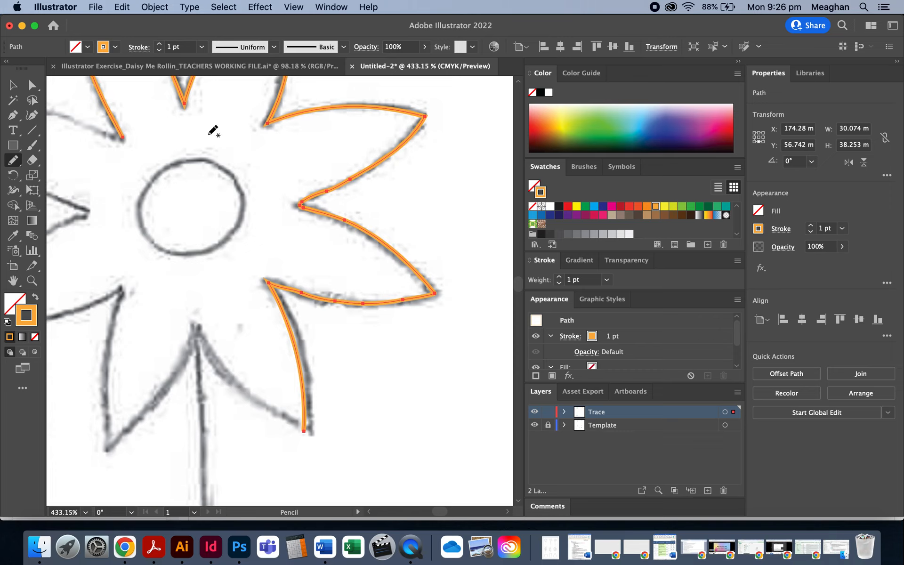
pyautogui.doubleClick(13, 160)
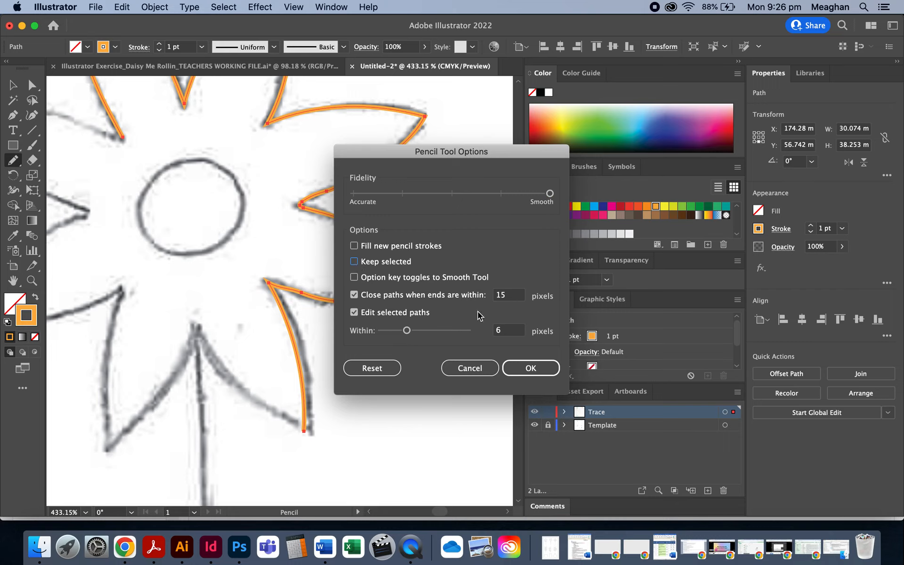
pyautogui.click(511, 368)
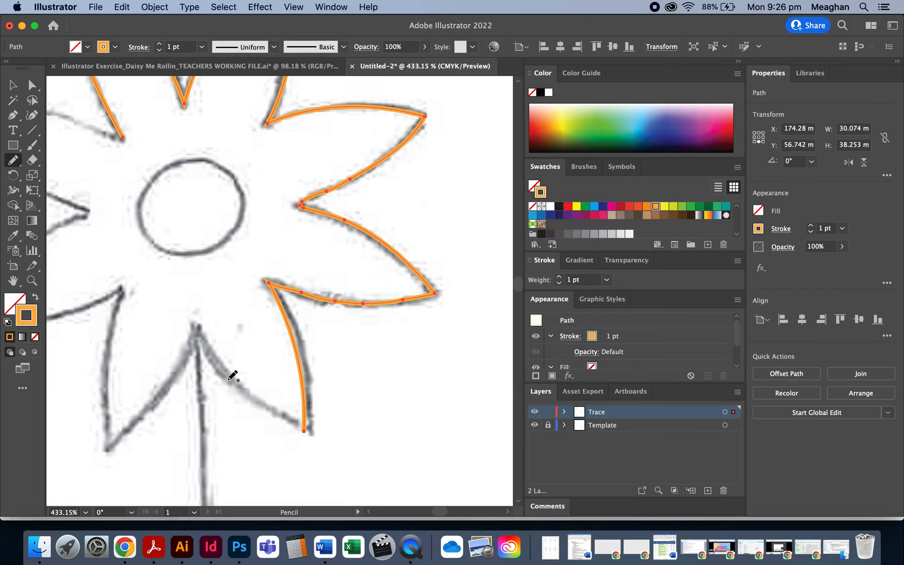
# Step: Deselect the outline and trace the lower left-side petal's upper and lower edges and the adjacent bottom petal's left edge as separate Pencil strokes
pyautogui.click(16, 85)
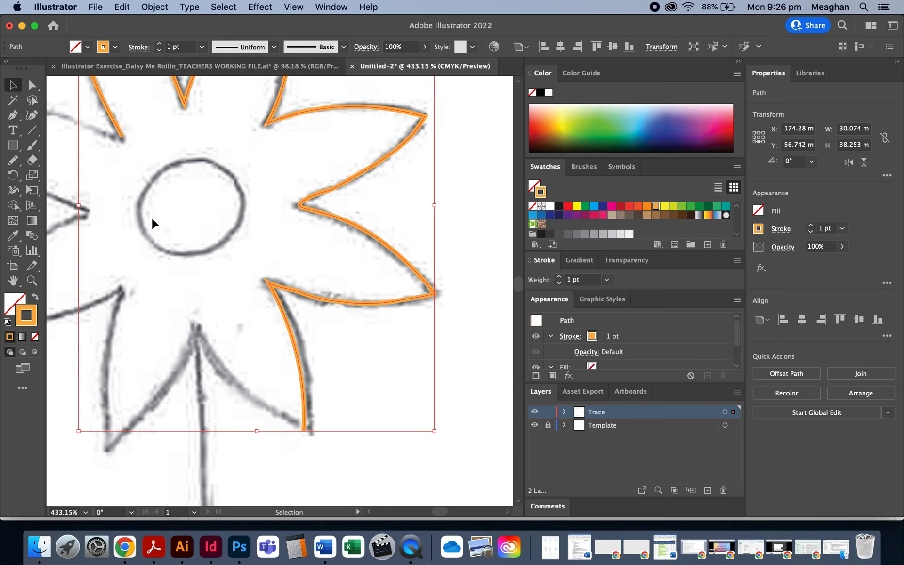
pyautogui.click(202, 257)
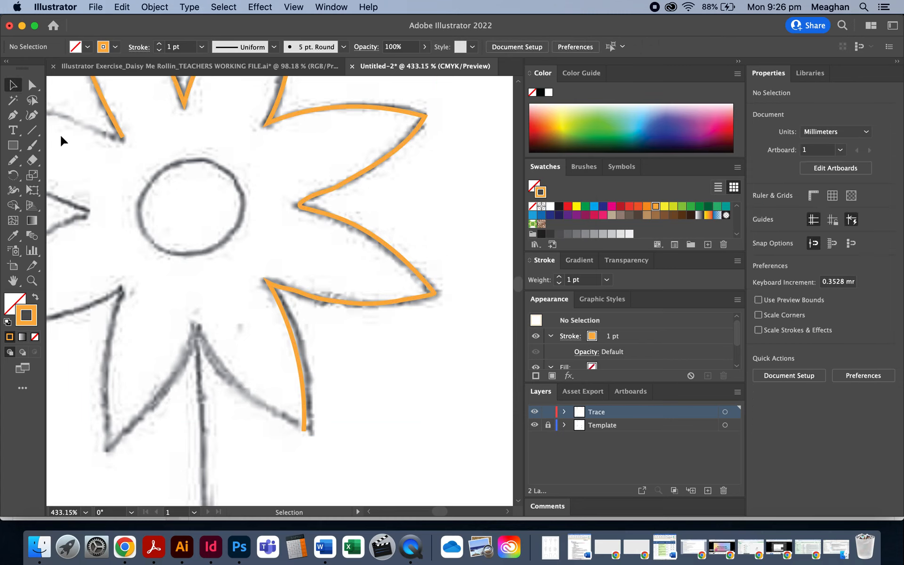
pyautogui.click(18, 162)
pyautogui.hscroll(-6, 166, 321)
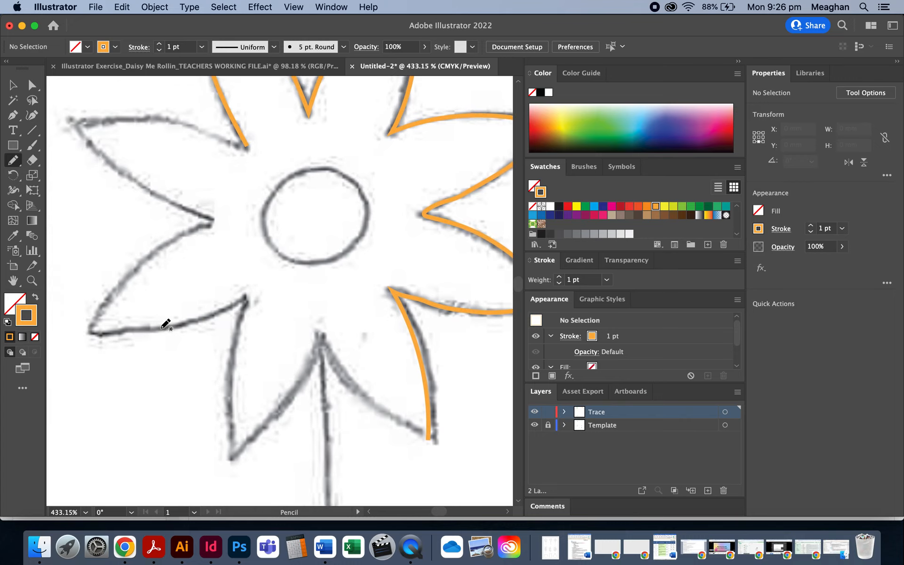
pyautogui.moveTo(235, 227)
pyautogui.mouseDown()
pyautogui.moveTo(188, 250)
pyautogui.moveTo(126, 303)
pyautogui.moveTo(113, 328)
pyautogui.mouseUp()
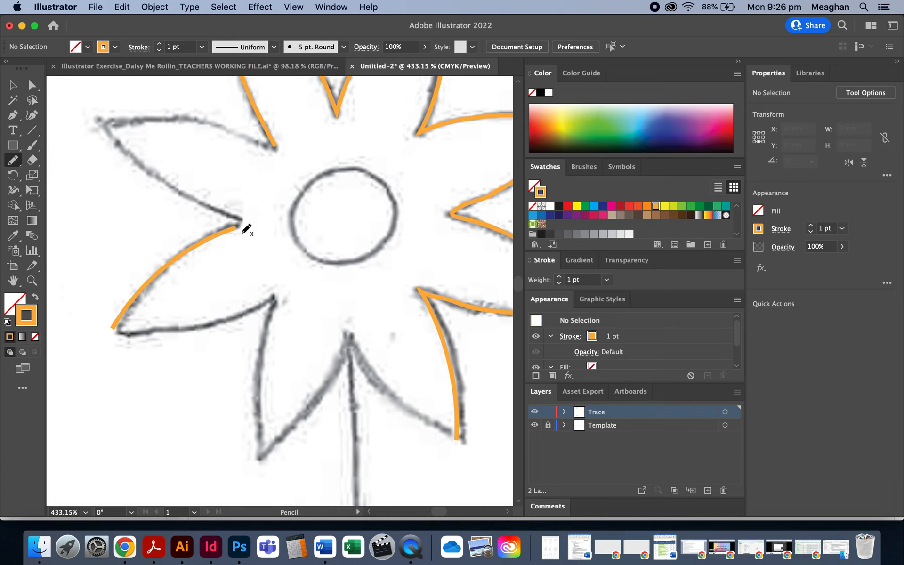
pyautogui.moveTo(113, 326)
pyautogui.mouseDown()
pyautogui.moveTo(179, 331)
pyautogui.moveTo(281, 303)
pyautogui.moveTo(259, 352)
pyautogui.moveTo(255, 434)
pyautogui.mouseUp()
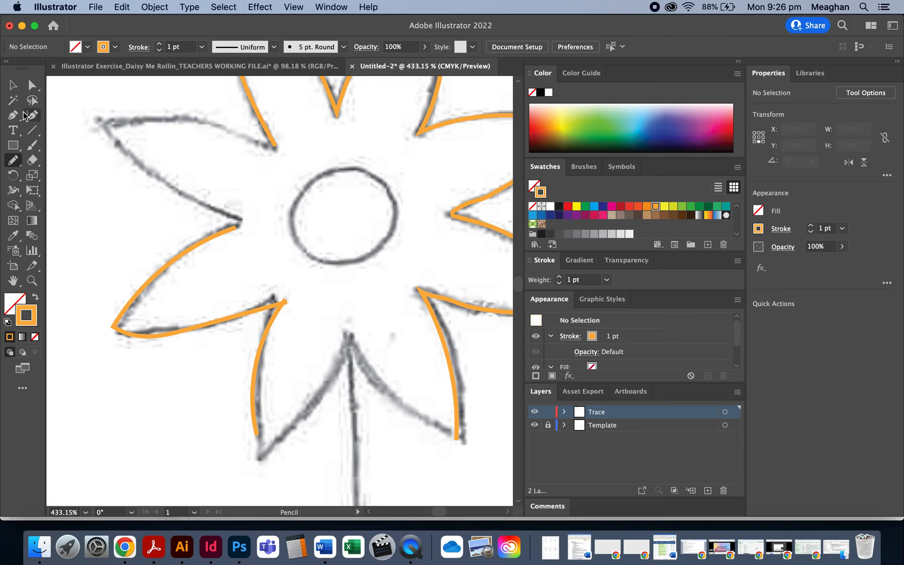
# Step: Try moving the lower left-side petal's upper and lower edge strokes off the sketch, undo both moves, and deselect
pyautogui.click(13, 85)
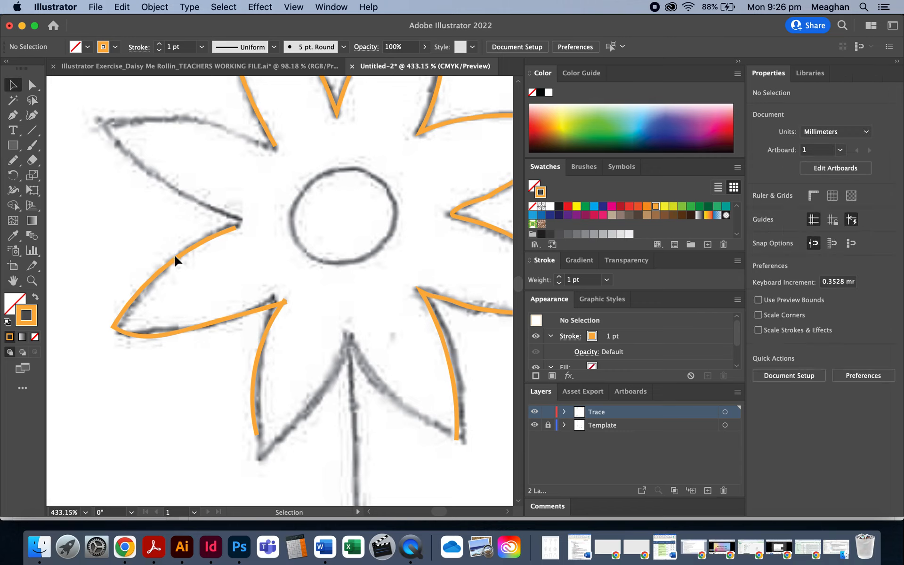
pyautogui.moveTo(174, 260); pyautogui.dragTo(161, 215)
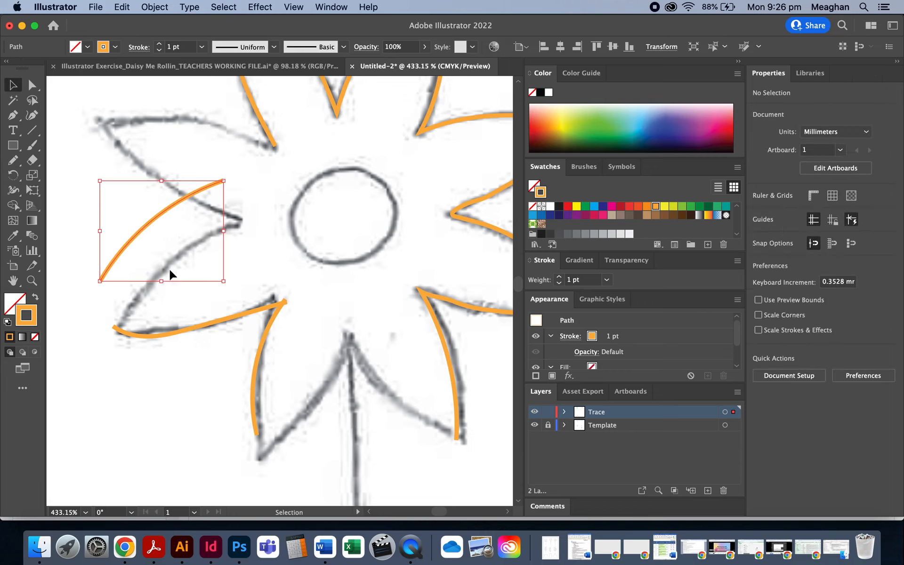
pyautogui.moveTo(185, 330); pyautogui.dragTo(129, 325)
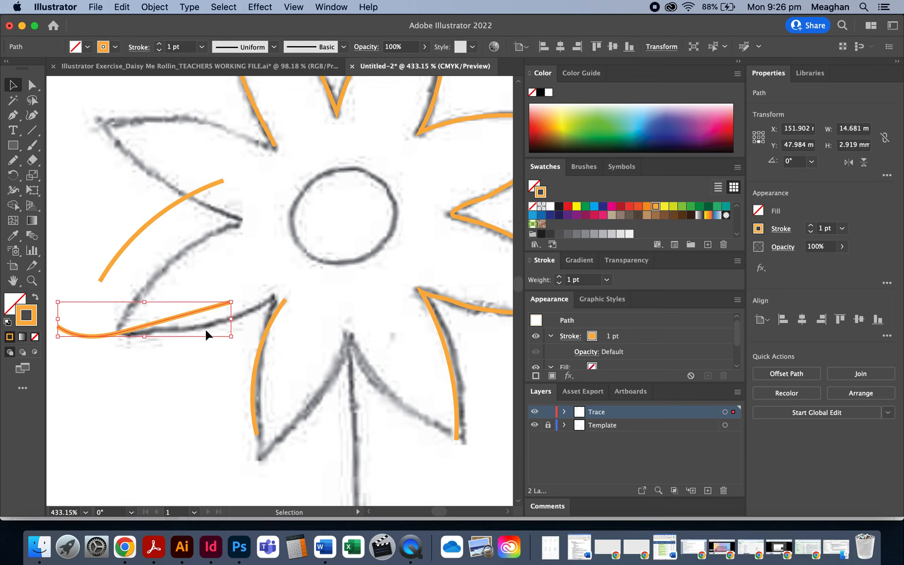
pyautogui.press('super+z')
pyautogui.press('super+z')
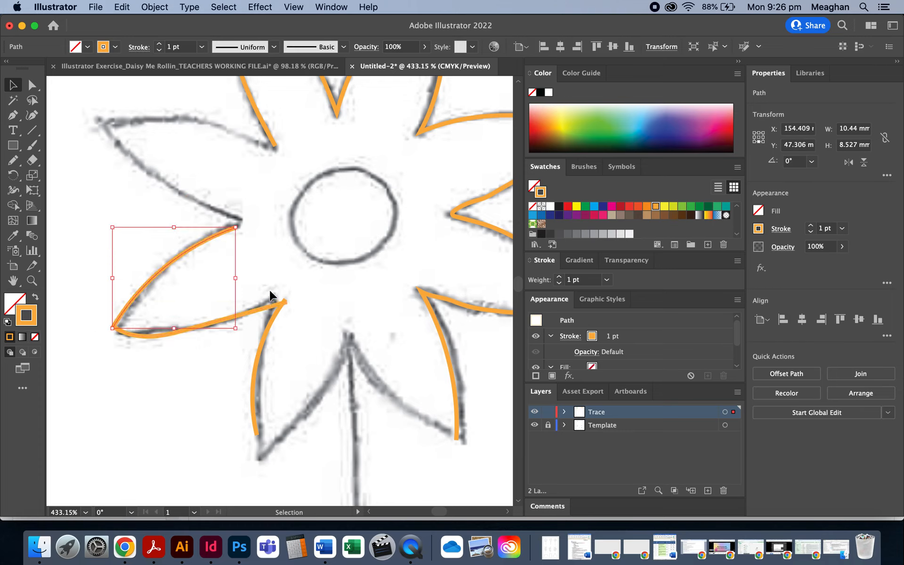
pyautogui.click(284, 272)
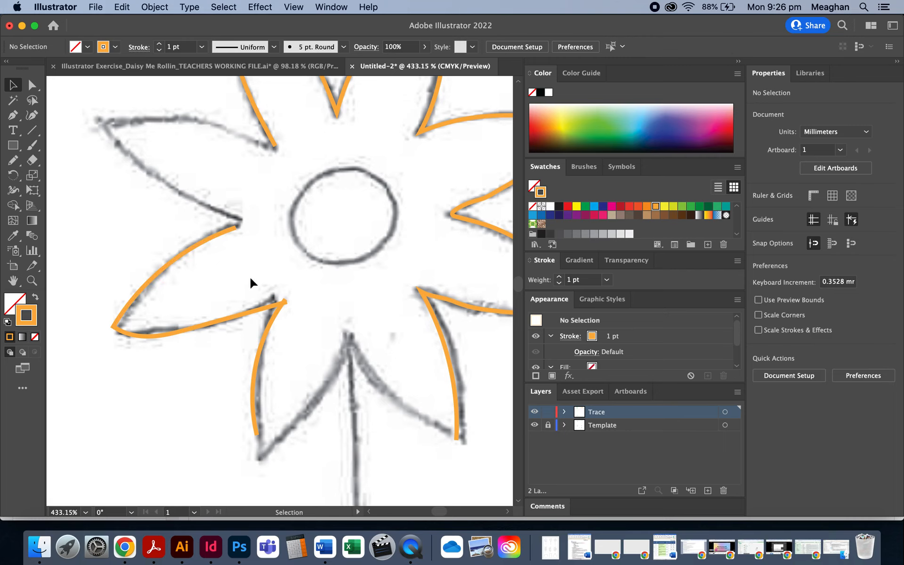
# Step: Scribble a cluster of short overlapping Pencil strokes inside the lower left-side petal
pyautogui.click(13, 160)
pyautogui.scroll(5, 203, 250)
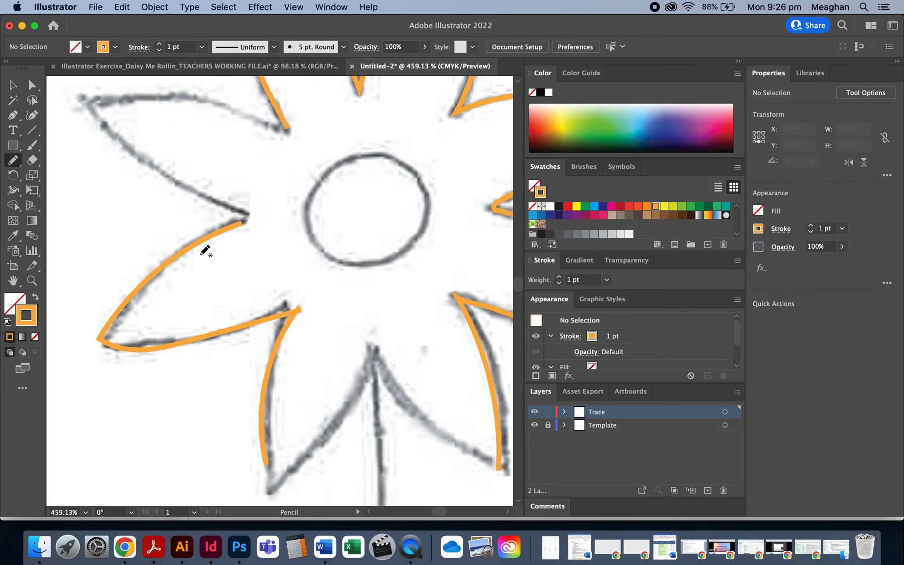
pyautogui.moveTo(162, 293); pyautogui.dragTo(268, 239)
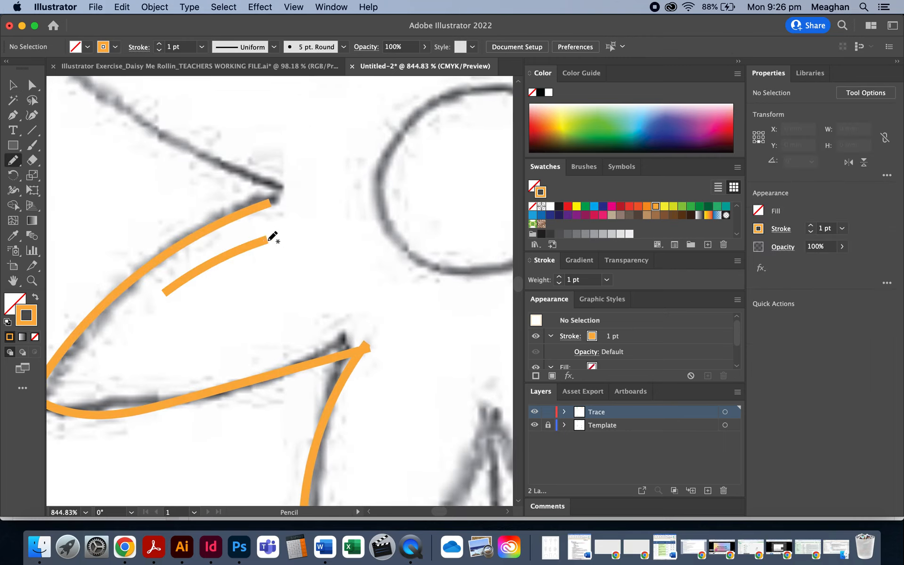
pyautogui.moveTo(163, 319)
pyautogui.mouseDown()
pyautogui.moveTo(287, 275)
pyautogui.moveTo(271, 248)
pyautogui.mouseUp()
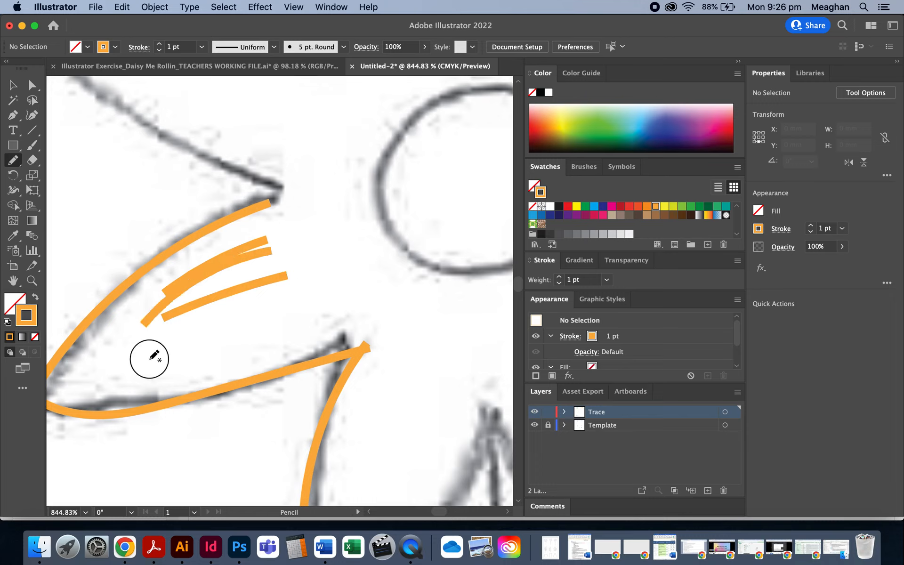
pyautogui.moveTo(149, 357); pyautogui.dragTo(316, 238)
pyautogui.moveTo(141, 324); pyautogui.dragTo(264, 279)
pyautogui.moveTo(147, 269); pyautogui.dragTo(330, 264)
pyautogui.moveTo(188, 334)
pyautogui.mouseDown()
pyautogui.moveTo(225, 223)
pyautogui.moveTo(244, 199)
pyautogui.mouseUp()
pyautogui.moveTo(168, 288); pyautogui.dragTo(291, 301)
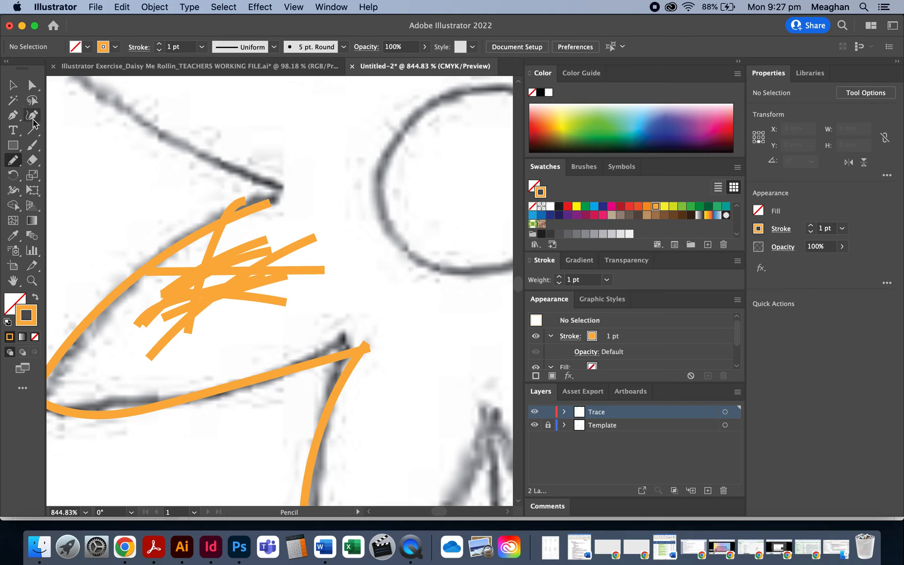
# Step: Turn on Keep selected in the Pencil tool options and apply the change
pyautogui.doubleClick(13, 162)
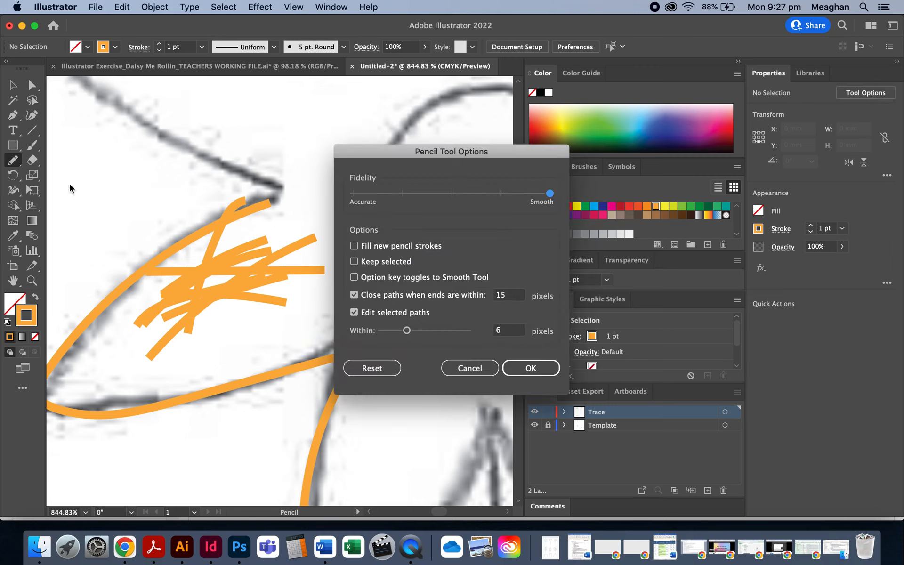
pyautogui.click(354, 262)
pyautogui.click(531, 368)
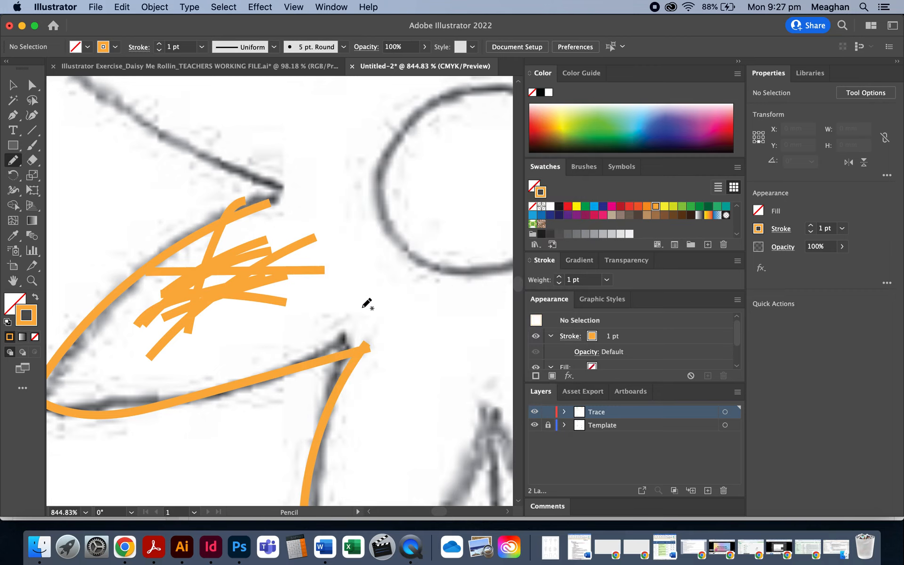
# Step: Sketch overlapping Pencil test strokes across the flower's centre circle, drawing over the selected strokes to show how they get redrawn
pyautogui.moveTo(364, 306); pyautogui.dragTo(467, 167)
pyautogui.moveTo(392, 297)
pyautogui.mouseDown()
pyautogui.moveTo(422, 136)
pyautogui.moveTo(437, 105)
pyautogui.mouseUp()
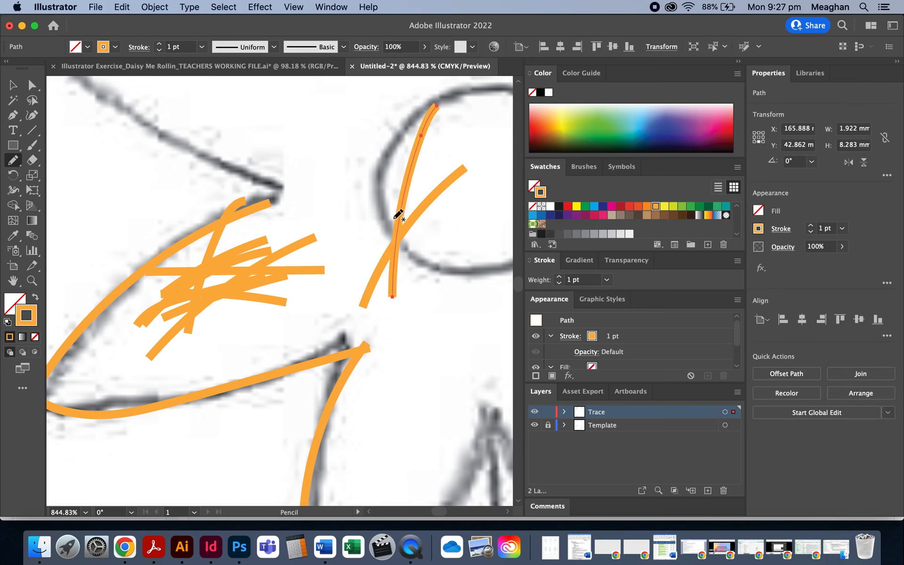
pyautogui.moveTo(382, 239); pyautogui.dragTo(462, 197)
pyautogui.hscroll(5, 391, 273)
pyautogui.scroll(3, 391, 273)
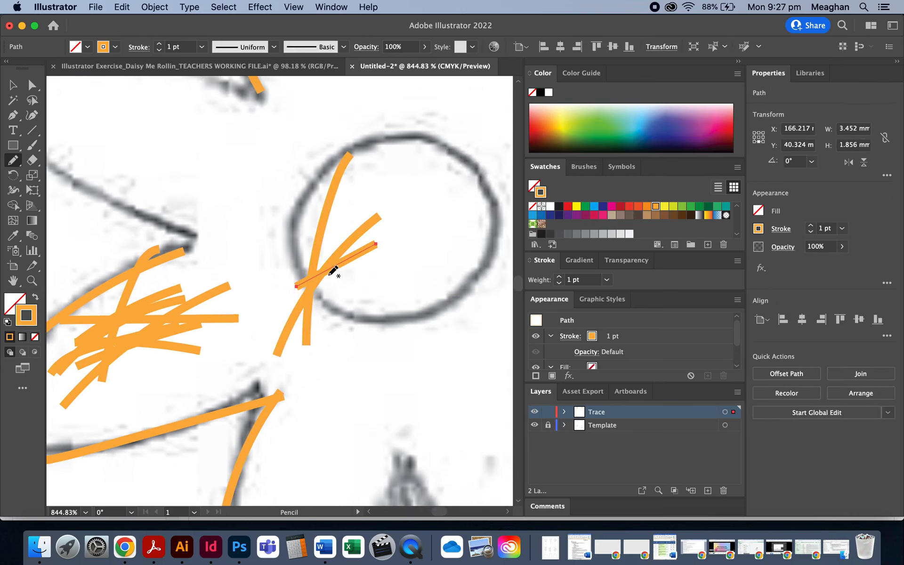
pyautogui.moveTo(298, 287); pyautogui.dragTo(373, 243)
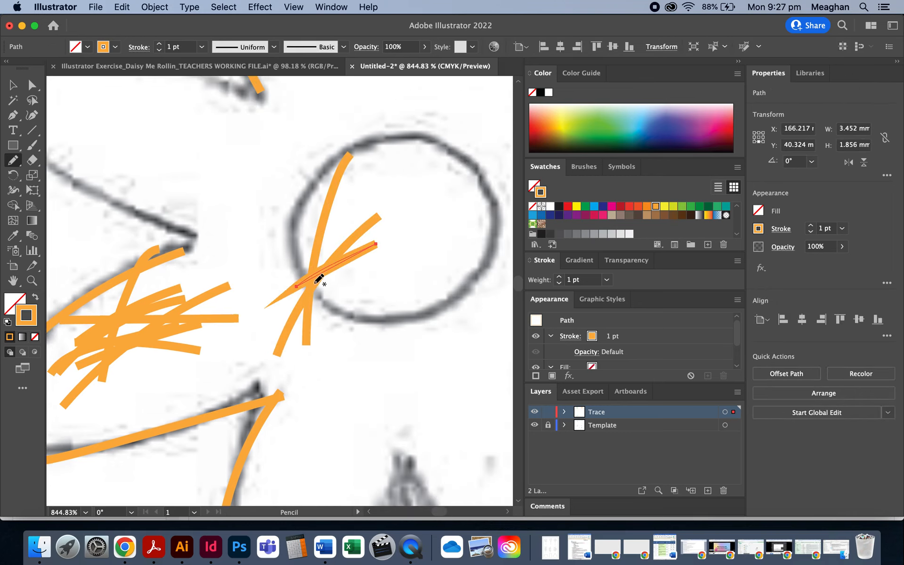
pyautogui.moveTo(343, 323)
pyautogui.mouseDown()
pyautogui.moveTo(370, 278)
pyautogui.moveTo(441, 207)
pyautogui.mouseUp()
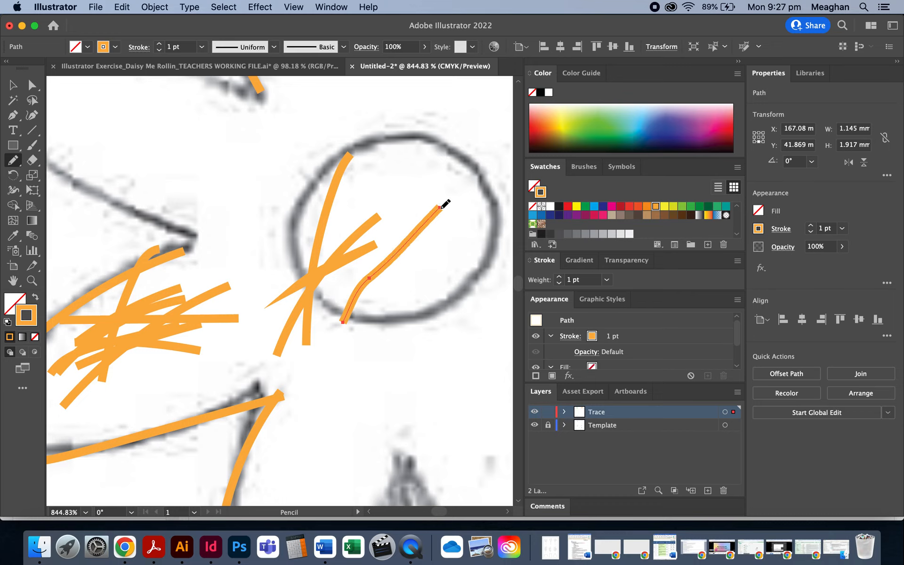
pyautogui.moveTo(361, 281); pyautogui.dragTo(283, 156)
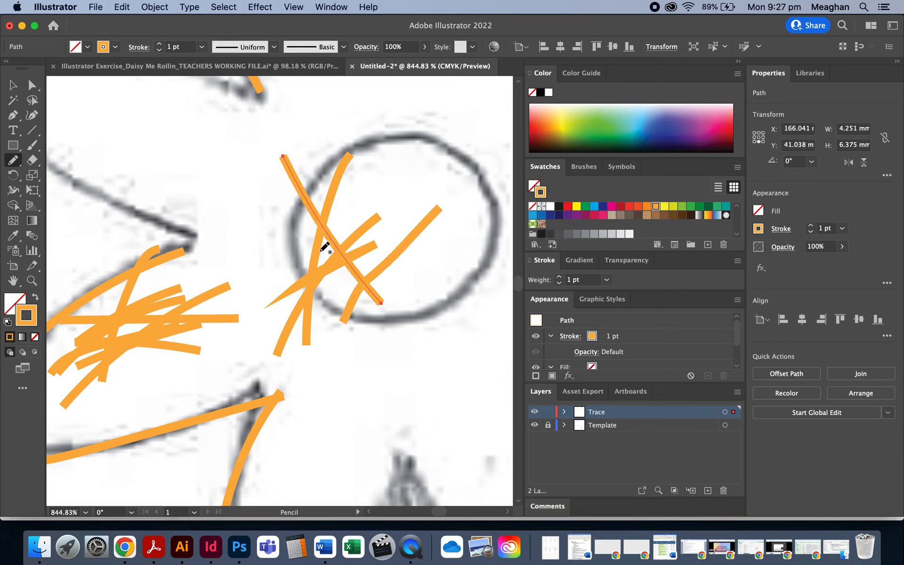
pyautogui.moveTo(330, 239)
pyautogui.mouseDown()
pyautogui.moveTo(282, 207)
pyautogui.moveTo(332, 231)
pyautogui.moveTo(314, 195)
pyautogui.moveTo(336, 241)
pyautogui.moveTo(259, 204)
pyautogui.mouseUp()
pyautogui.moveTo(341, 256); pyautogui.dragTo(316, 159)
pyautogui.moveTo(345, 265); pyautogui.dragTo(268, 209)
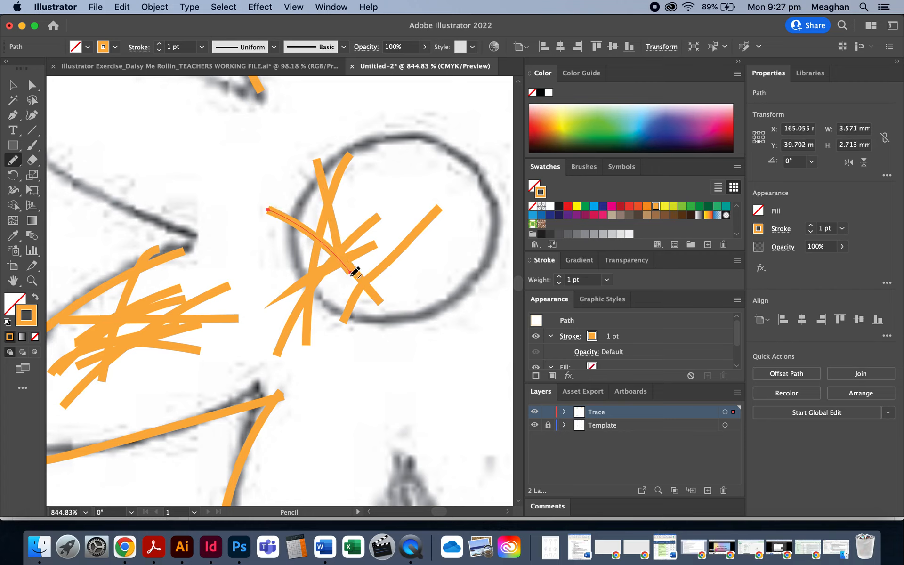
# Step: Delete the test strokes over the centre circle and the scribble cluster inside the lower left-side petal
pyautogui.click(12, 85)
pyautogui.scroll(-3, 204, 209)
pyautogui.moveTo(262, 178); pyautogui.dragTo(333, 253)
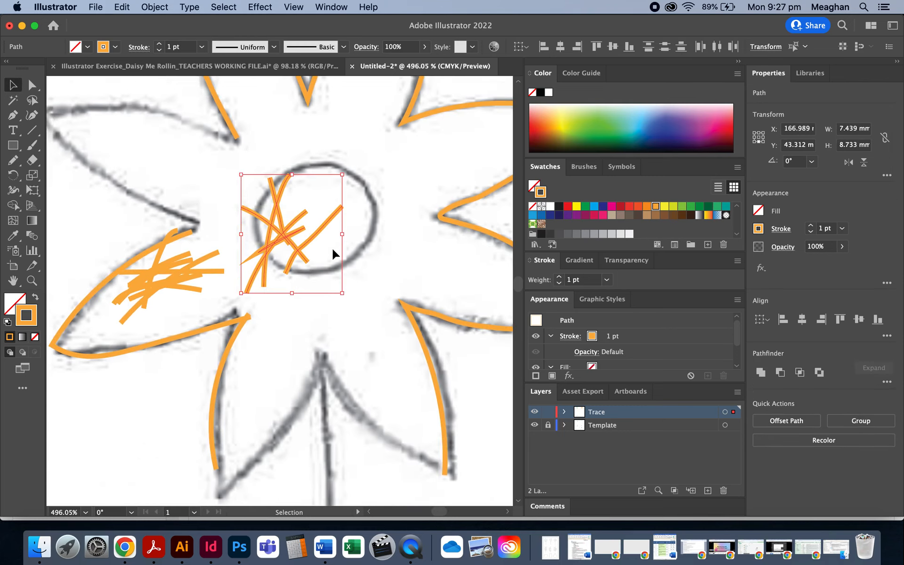
pyautogui.press('Delete')
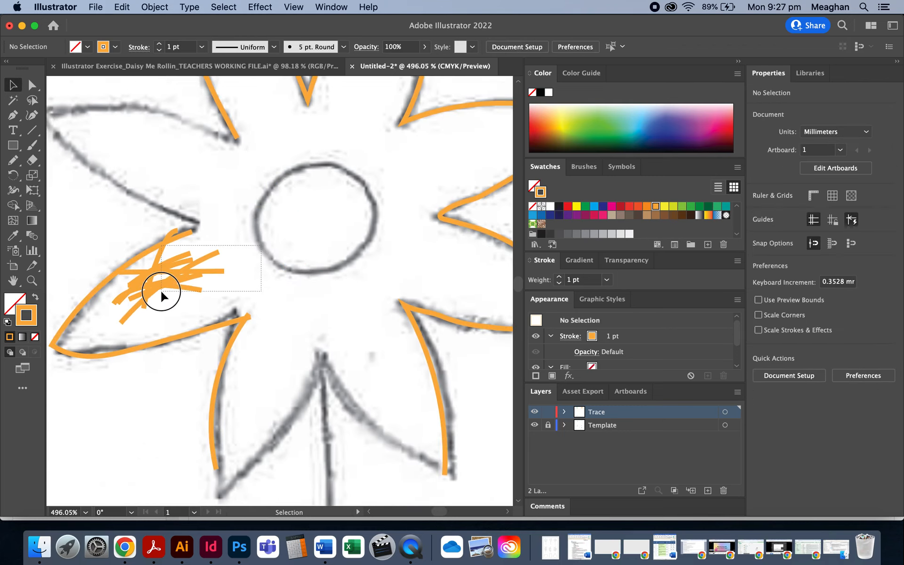
pyautogui.click(163, 297)
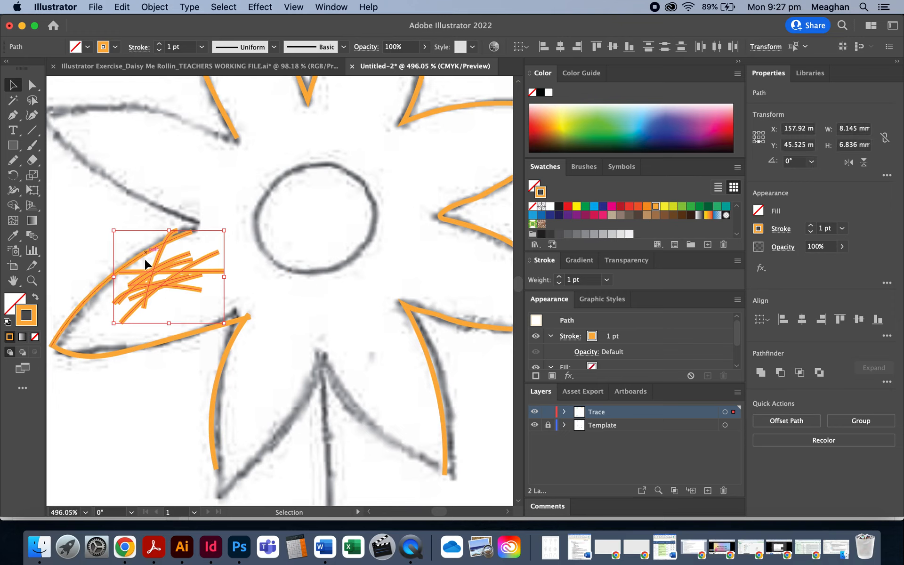
pyautogui.press('Delete')
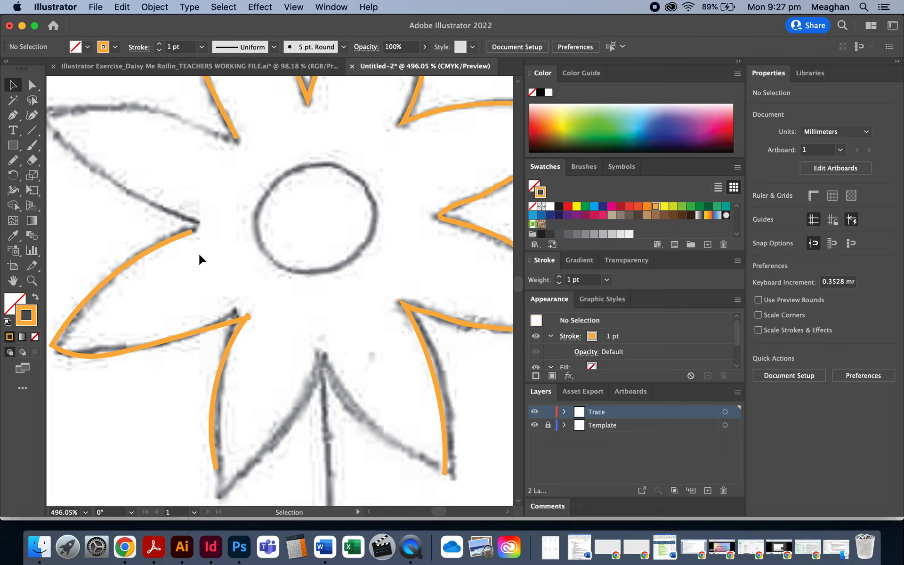
# Step: Inspect the lower left-side petal's upper and lower edge strokes by selecting each one separately, and deselect
pyautogui.hscroll(-5, 135, 321)
pyautogui.scroll(-2, 135, 320)
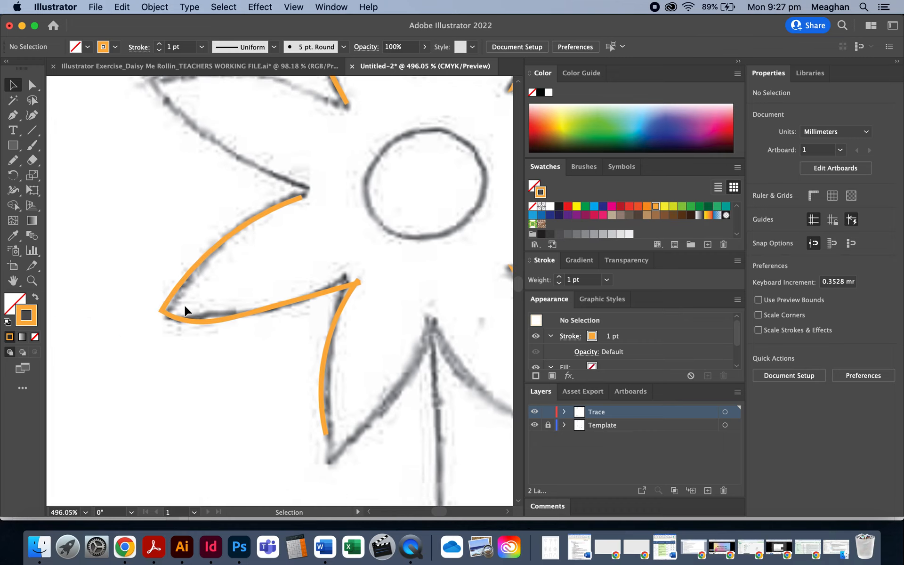
pyautogui.scroll(3, 185, 311)
pyautogui.click(165, 324)
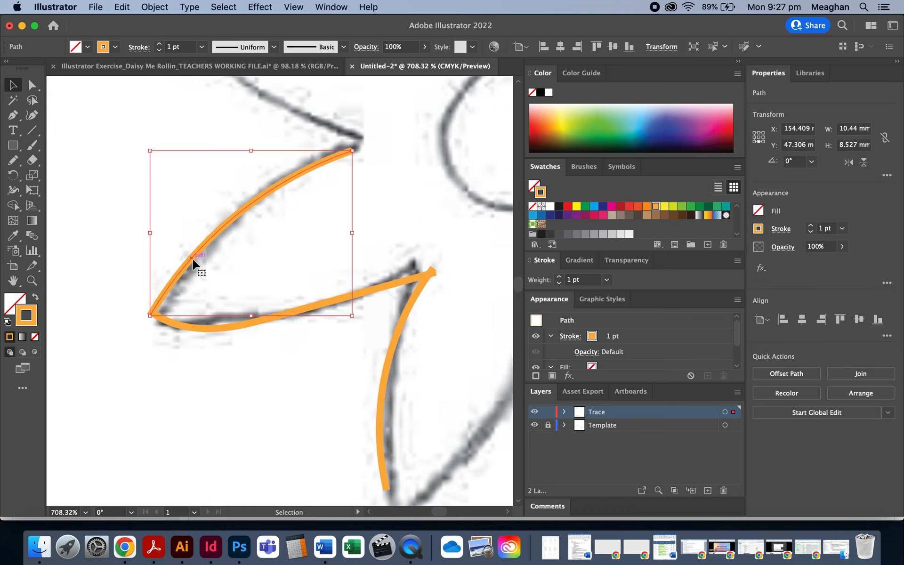
pyautogui.click(188, 329)
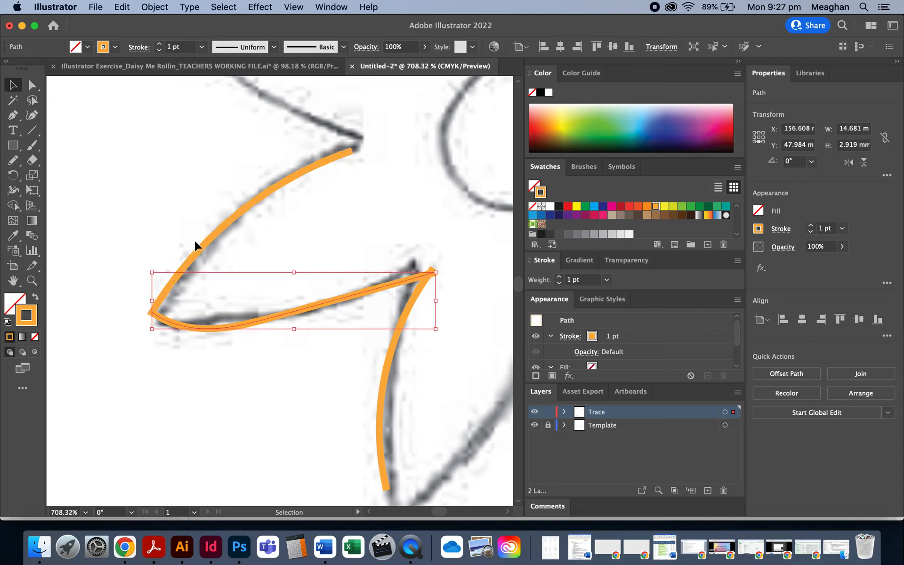
pyautogui.click(164, 273)
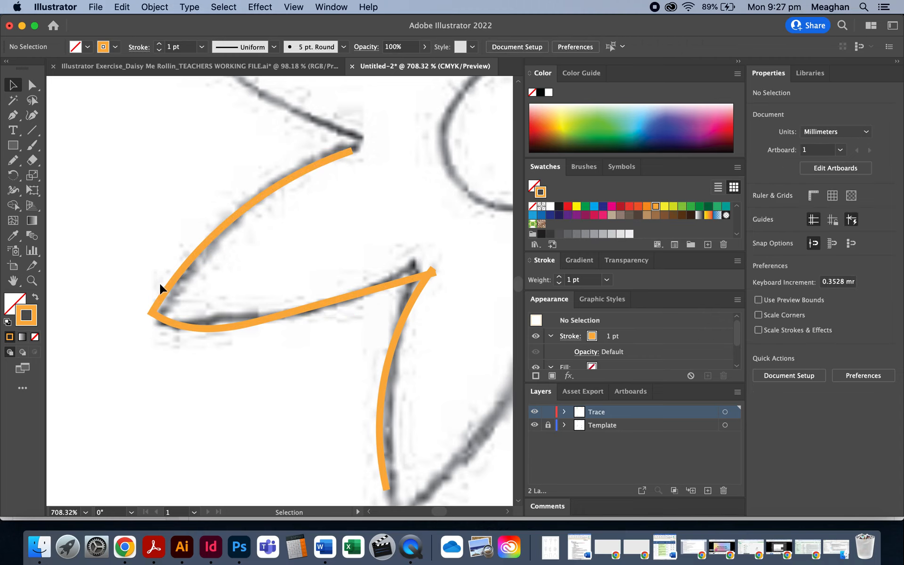
# Step: Select the end anchors of the upper and lower edge strokes at the left-side petal's tip, join them, and deselect
pyautogui.click(32, 85)
pyautogui.scroll(3, 215, 293)
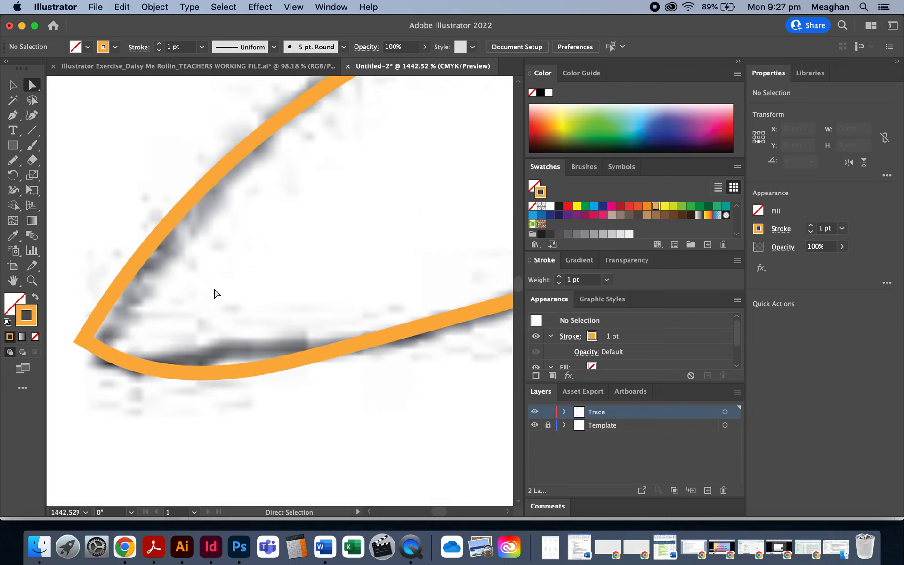
pyautogui.hscroll(-3, 121, 316)
pyautogui.scroll(-2, 122, 317)
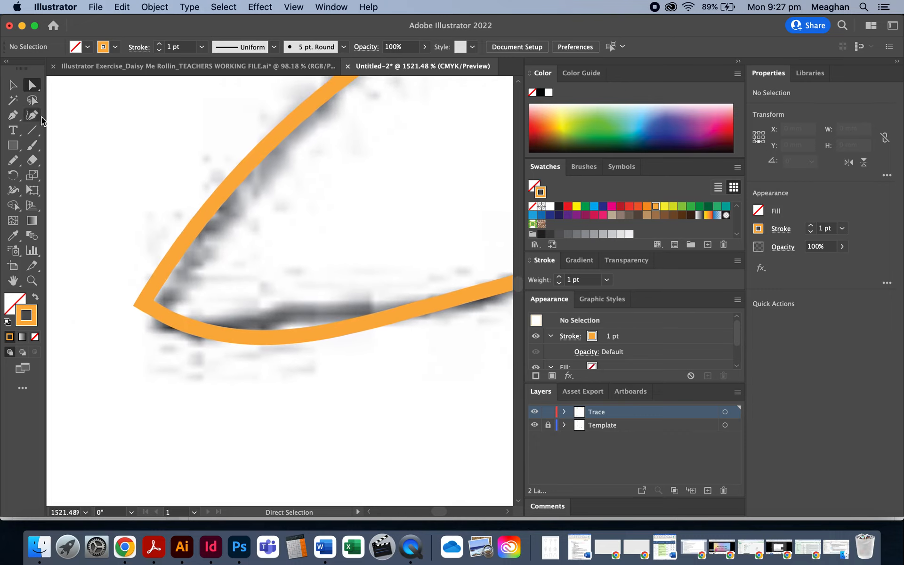
pyautogui.click(142, 301)
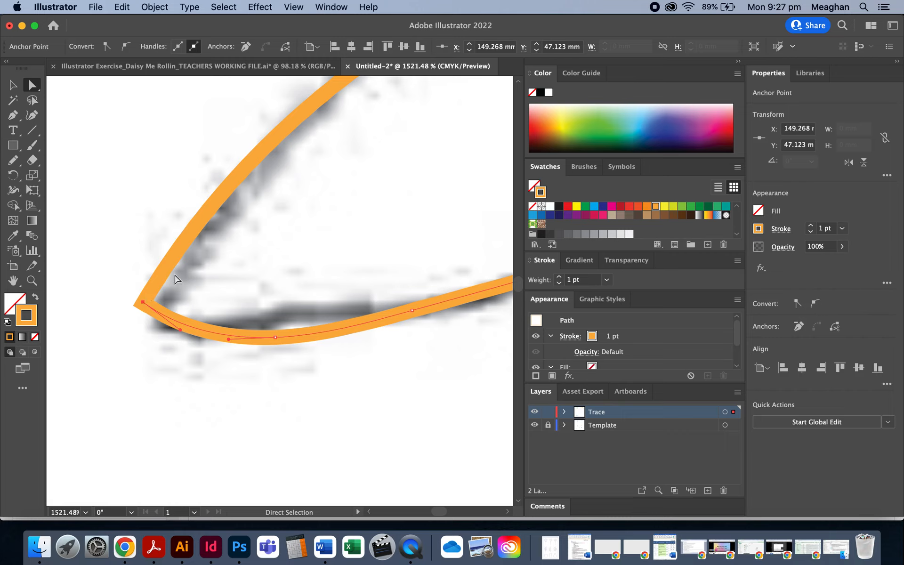
pyautogui.click(140, 309)
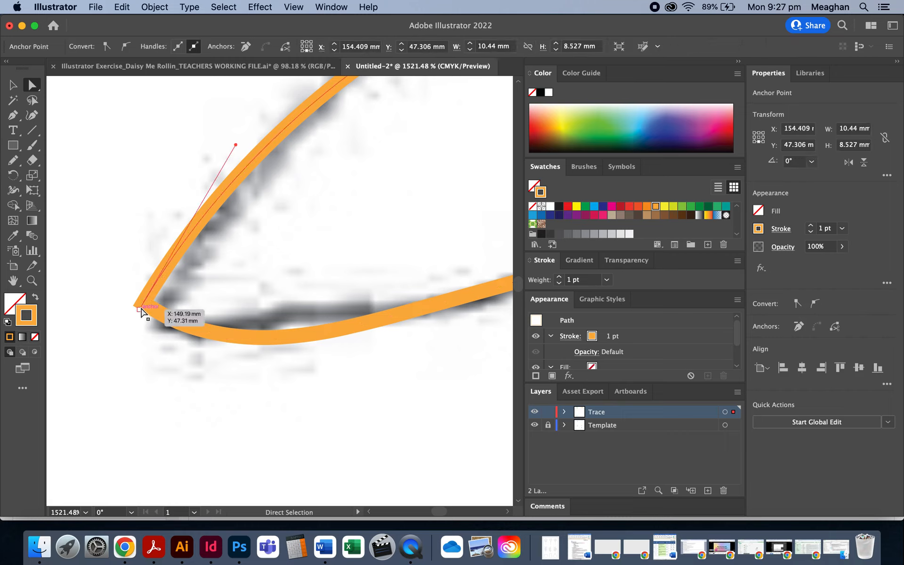
pyautogui.click(169, 320)
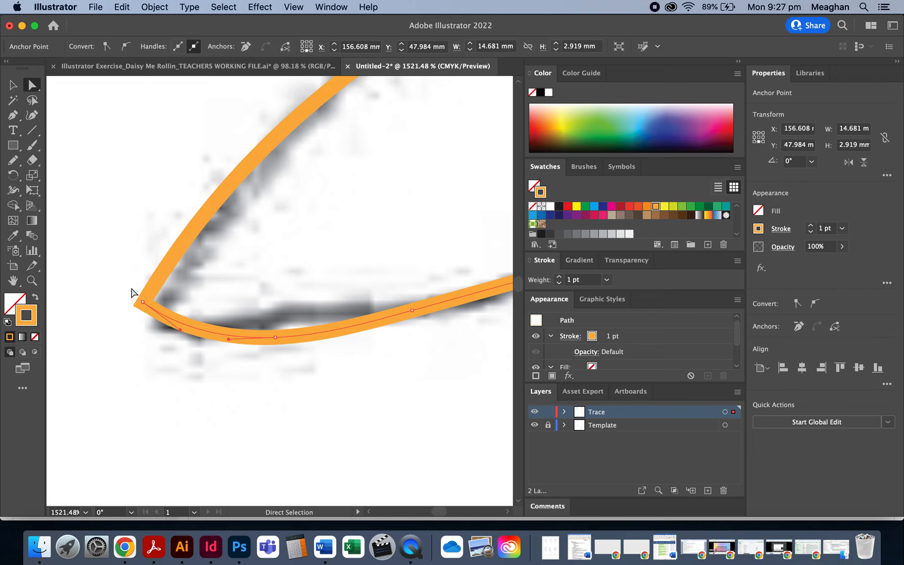
pyautogui.keyDown('shift'); pyautogui.click(141, 310); pyautogui.keyUp('shift')
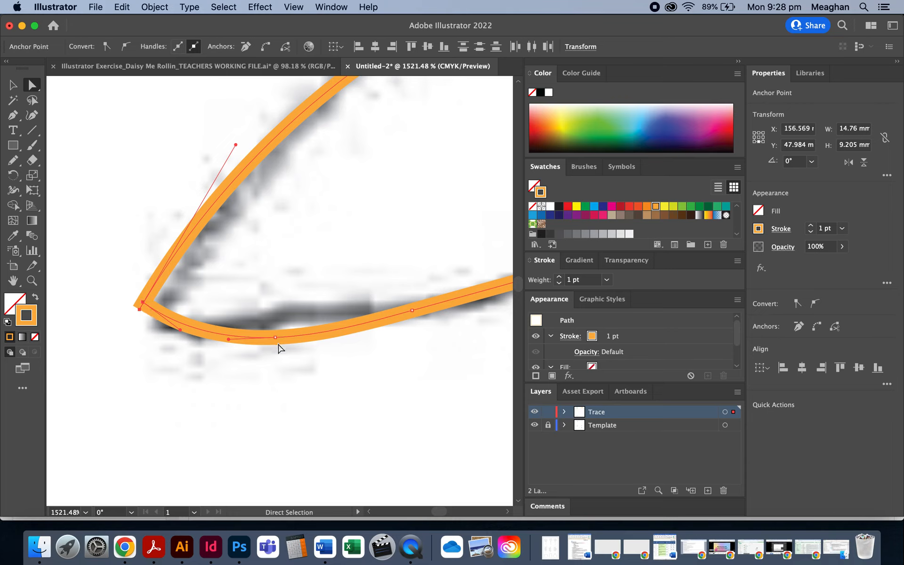
pyautogui.rightClick(146, 306)
pyautogui.click(178, 369)
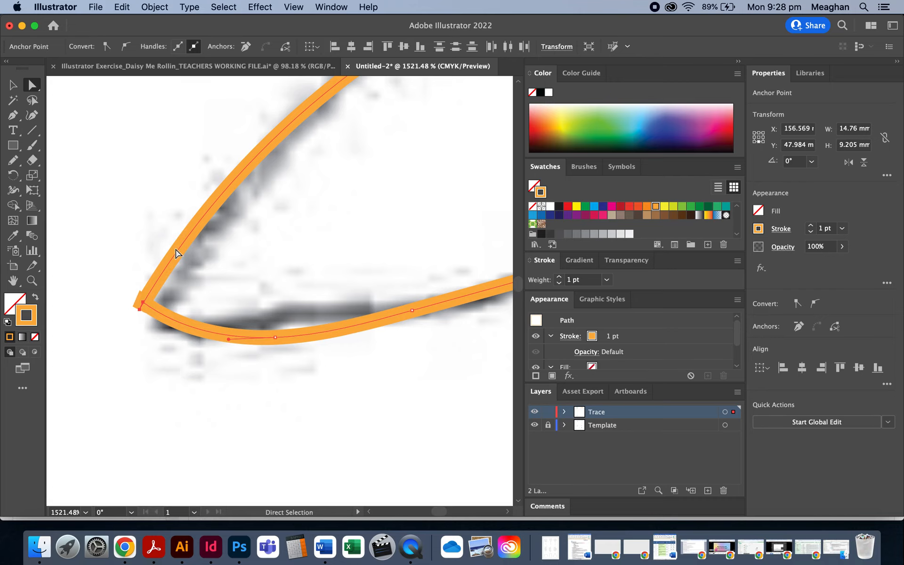
pyautogui.scroll(-5, 175, 253)
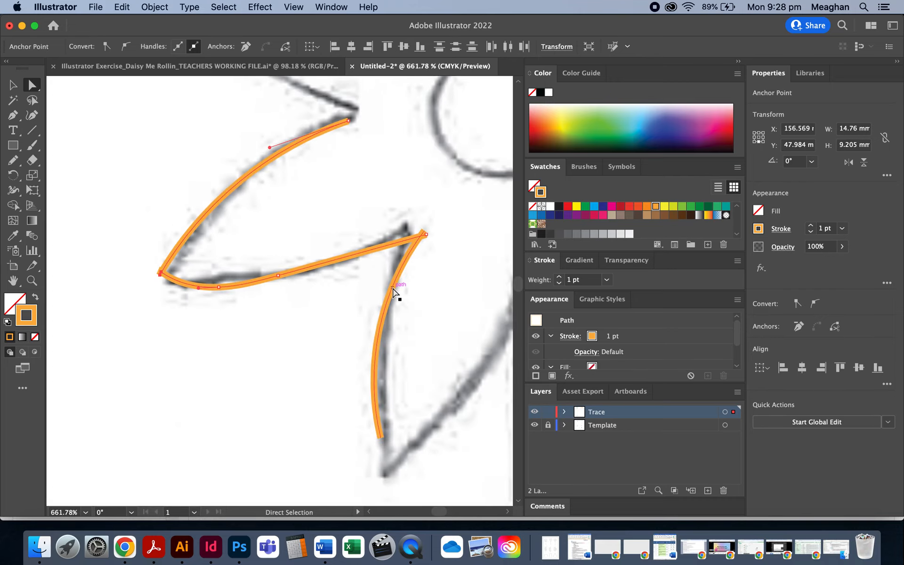
pyautogui.click(305, 284)
# Step: Move the adjacent bottom petal's left edge stroke down, away from the end of the joined petal outline, and deselect
pyautogui.click(15, 87)
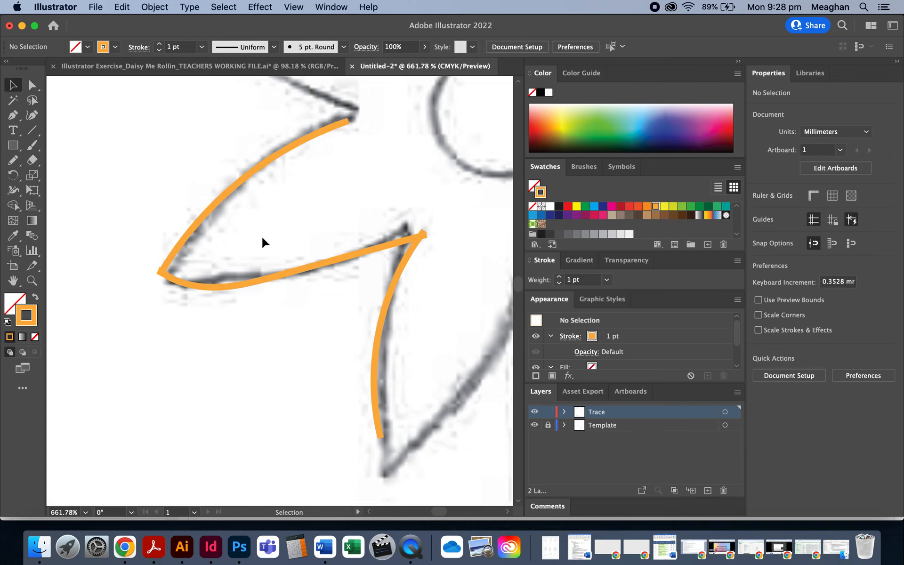
pyautogui.moveTo(383, 312); pyautogui.dragTo(382, 354)
pyautogui.scroll(5, 441, 237)
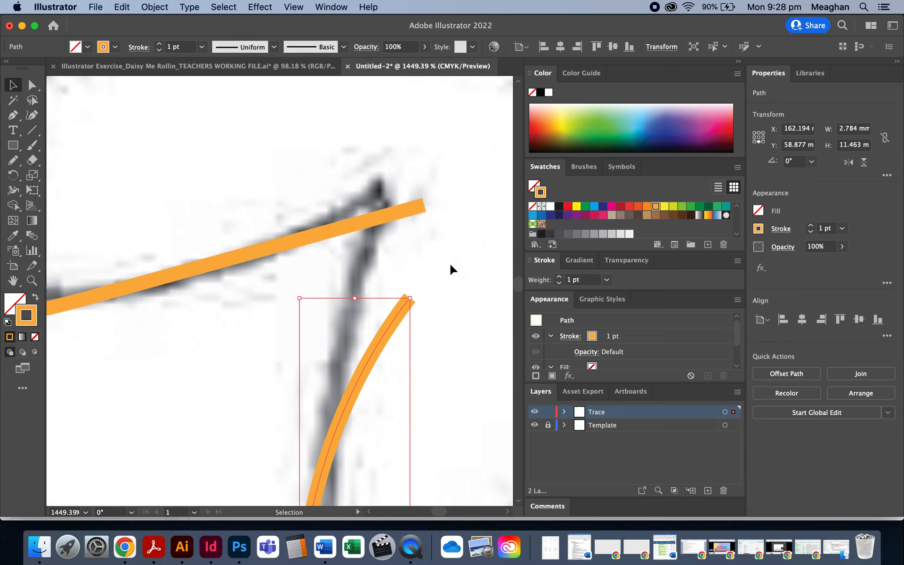
pyautogui.click(451, 270)
# Step: Select the inner end anchor of the joined petal outline together with the upper end anchor of the bottom petal's left edge
pyautogui.press('a')
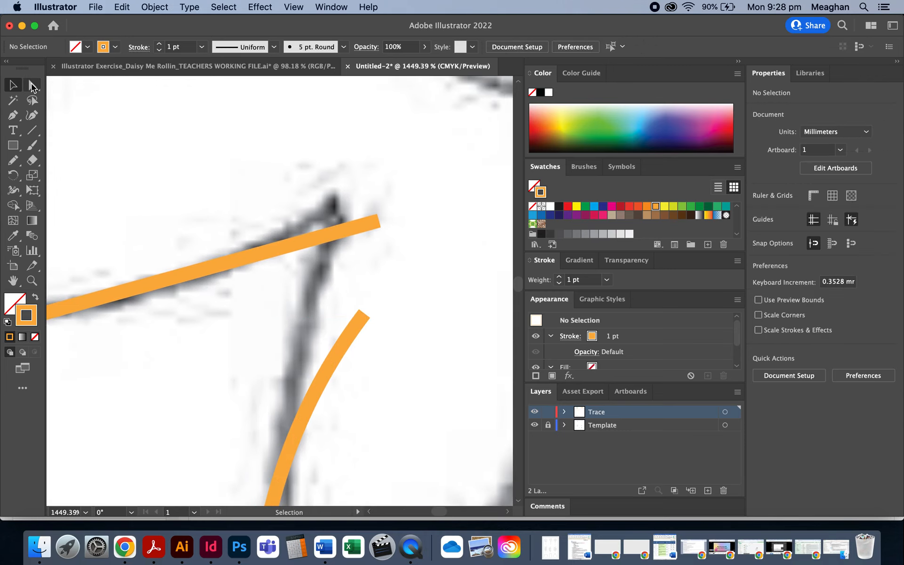
pyautogui.click(380, 220)
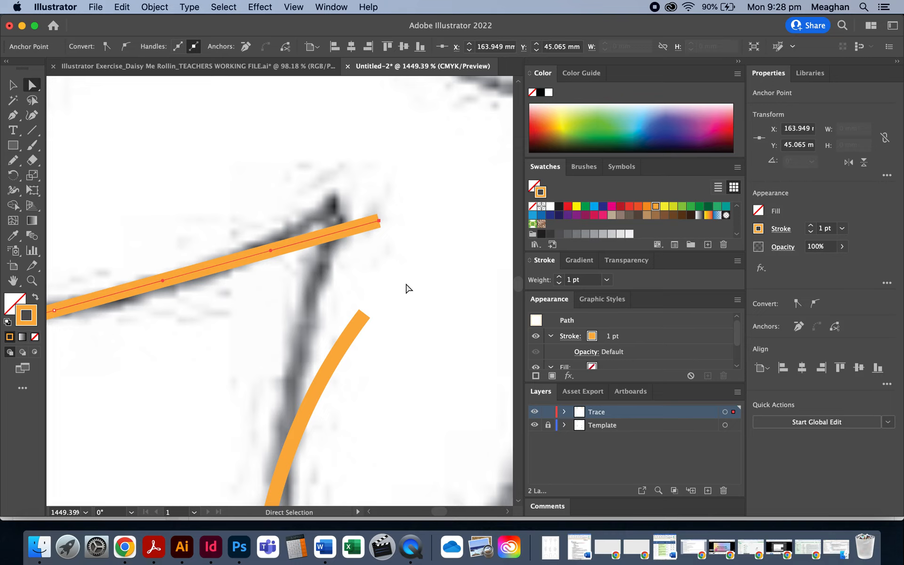
pyautogui.keyDown('shift'); pyautogui.click(368, 314); pyautogui.keyUp('shift')
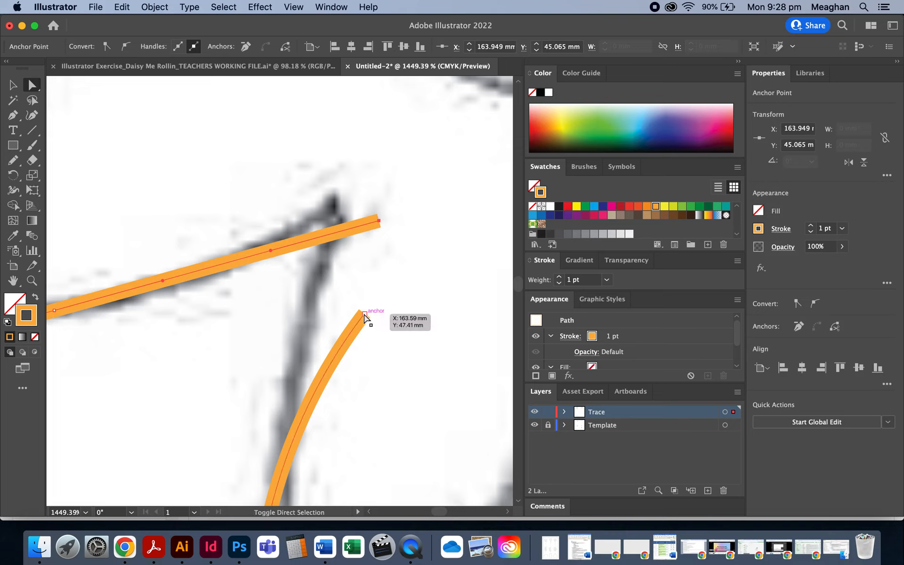
pyautogui.click(408, 296)
pyautogui.moveTo(415, 187); pyautogui.dragTo(353, 335)
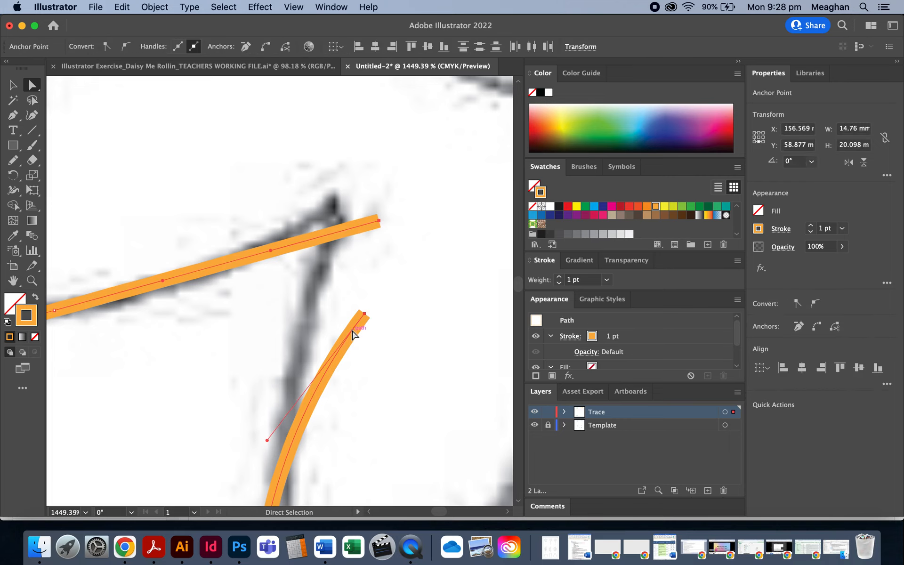
# Step: Join the two selected endpoints at the notch between the lower-left petals and curve both corner anchors with the Anchor Point tool
pyautogui.rightClick(380, 294)
pyautogui.click(404, 371)
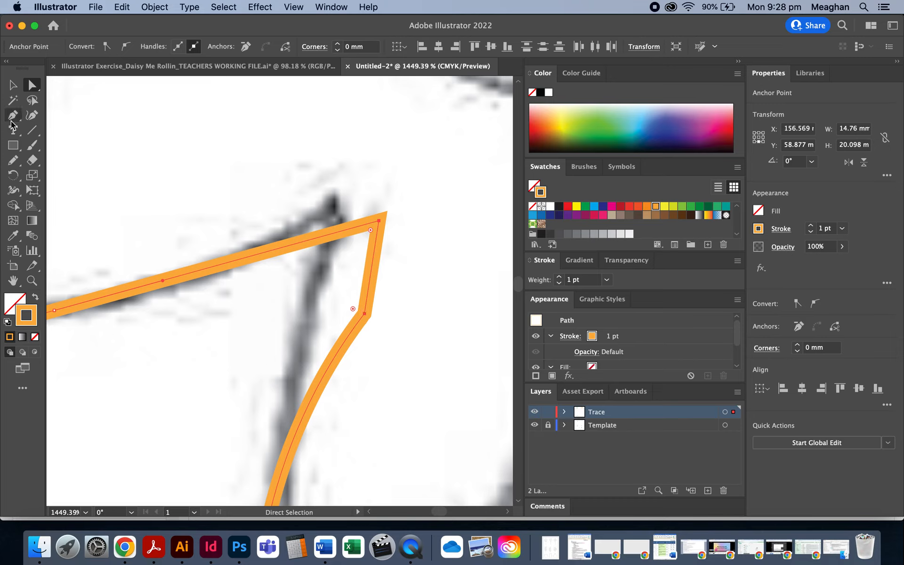
pyautogui.moveTo(13, 115); pyautogui.dragTo(73, 160)
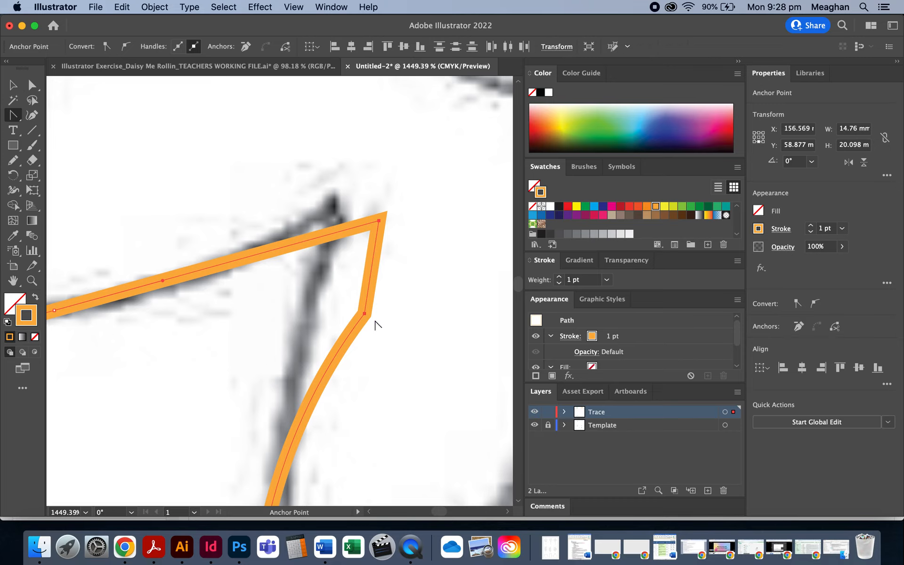
pyautogui.moveTo(365, 313); pyautogui.dragTo(345, 379)
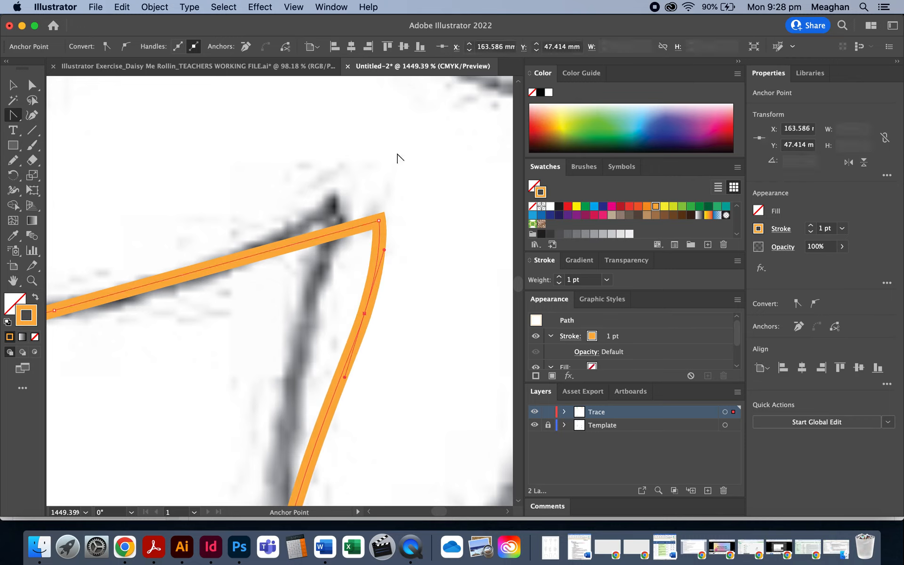
pyautogui.moveTo(380, 220); pyautogui.dragTo(401, 260)
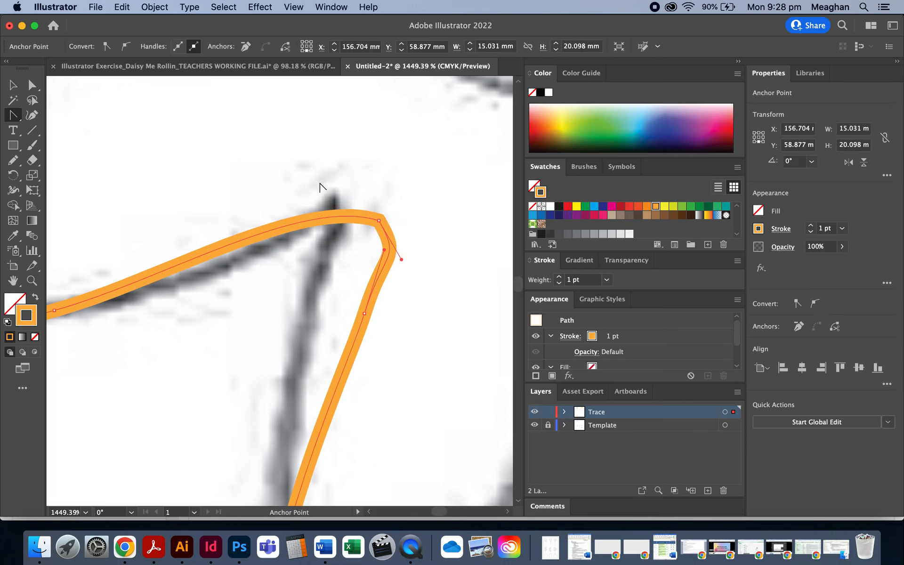
# Step: Try to connect the open lower ends of the two petal paths with a straight Pen segment, undo it and deselect everything
pyautogui.scroll(-5, 373, 264)
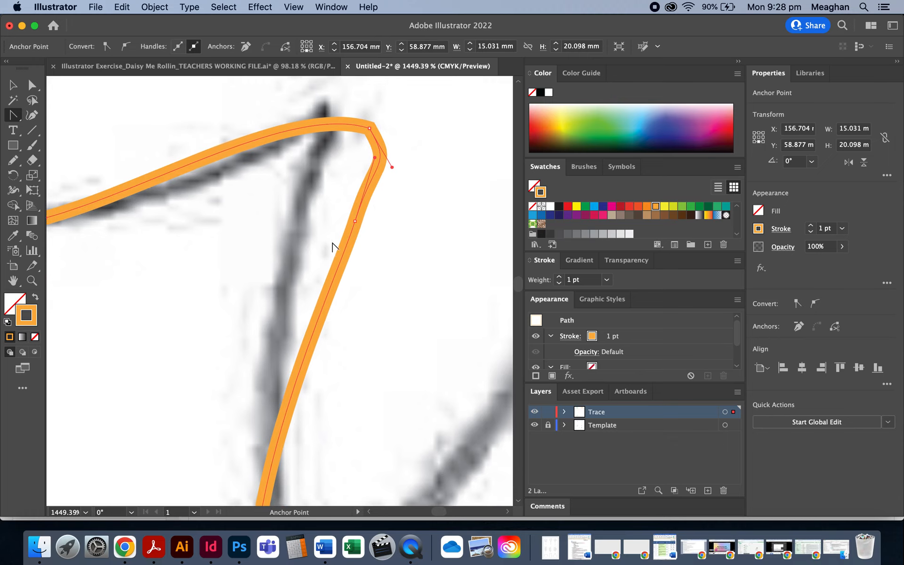
pyautogui.scroll(1, 333, 245)
pyautogui.hscroll(-1, 333, 246)
pyautogui.scroll(-3, 332, 246)
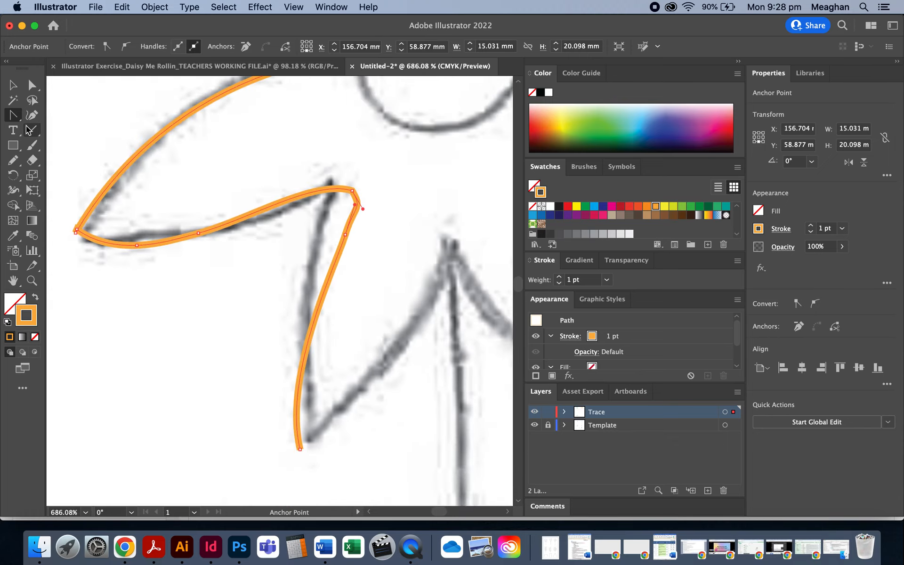
pyautogui.hscroll(5, 296, 358)
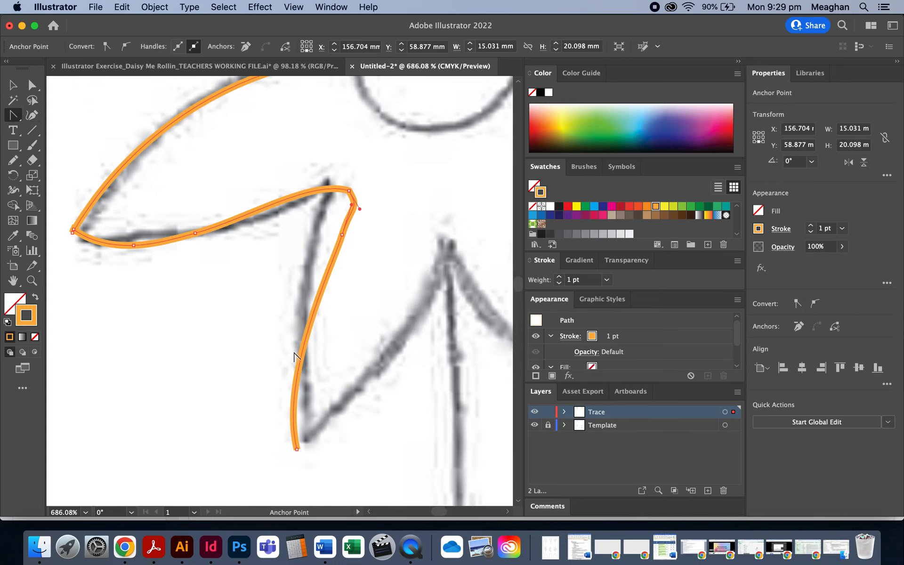
pyautogui.scroll(-2, 296, 358)
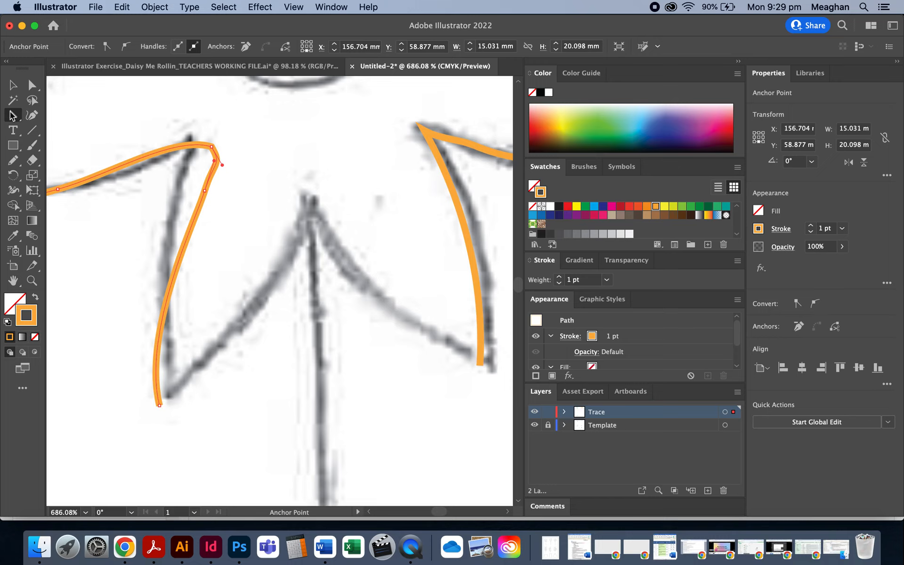
pyautogui.moveTo(12, 116); pyautogui.dragTo(52, 115)
pyautogui.click(159, 405)
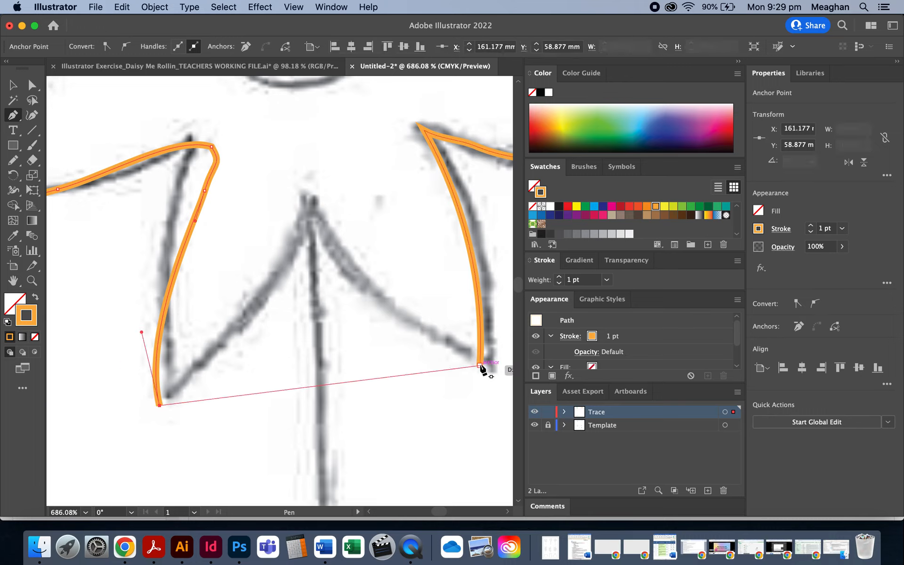
pyautogui.click(481, 367)
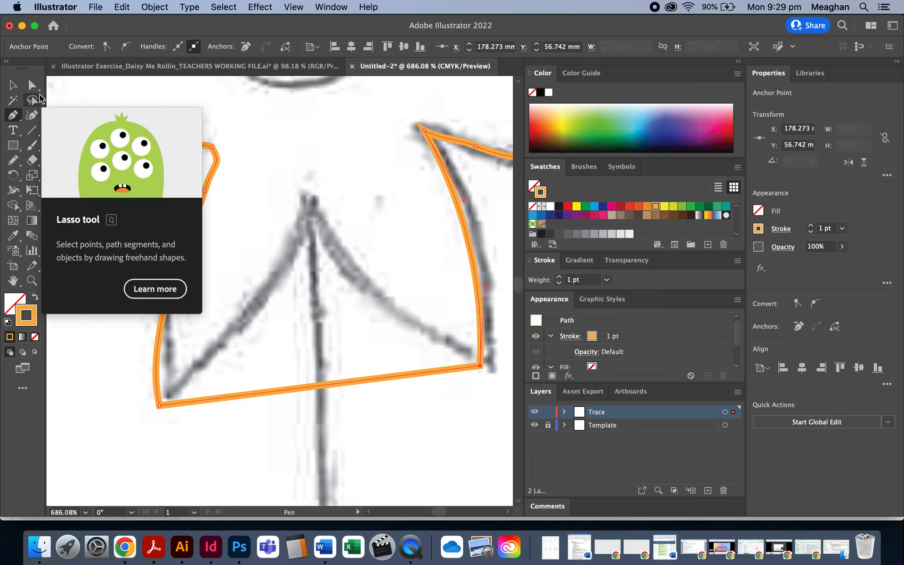
pyautogui.press('super+z')
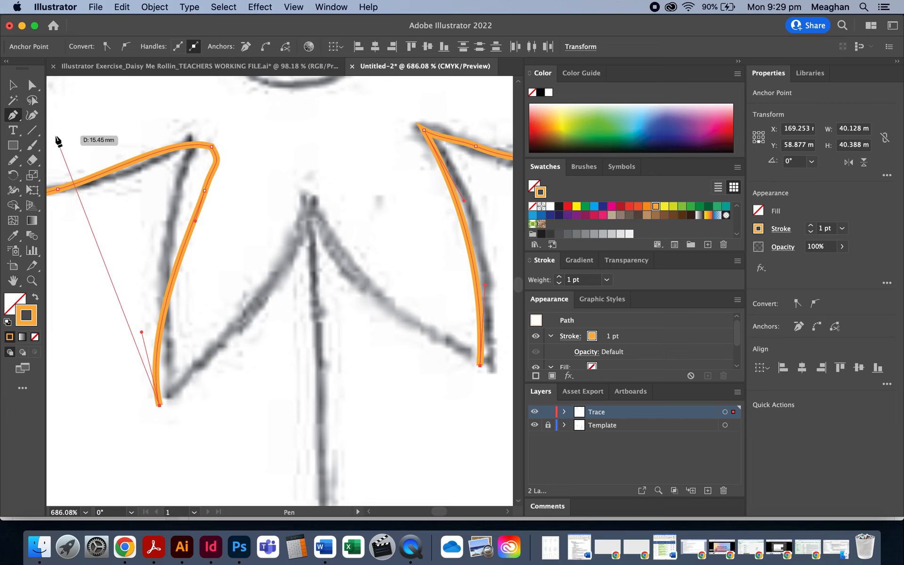
pyautogui.click(11, 83)
pyautogui.click(333, 327)
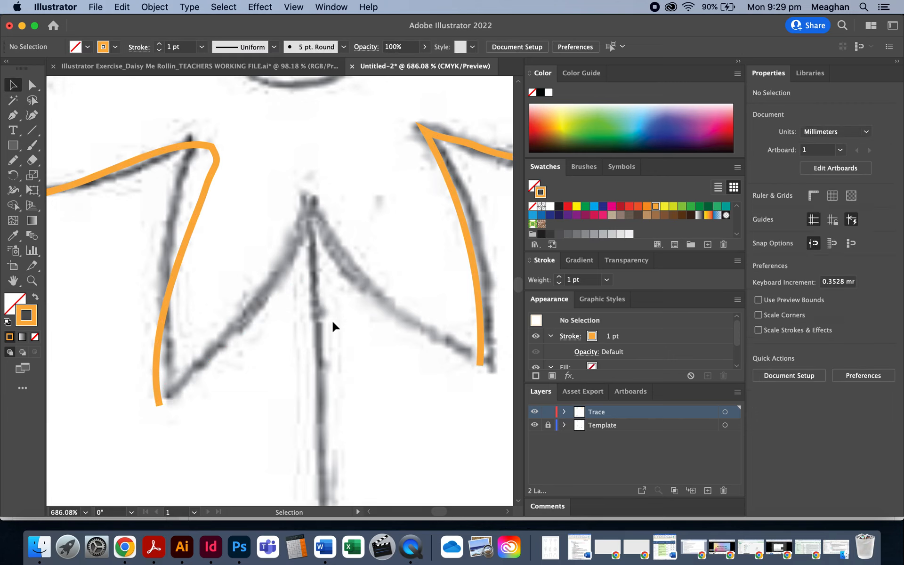
# Step: Examine the traced outline of the flower's right-hand petals against the sketch
pyautogui.scroll(2, 338, 323)
pyautogui.hscroll(-2, 337, 323)
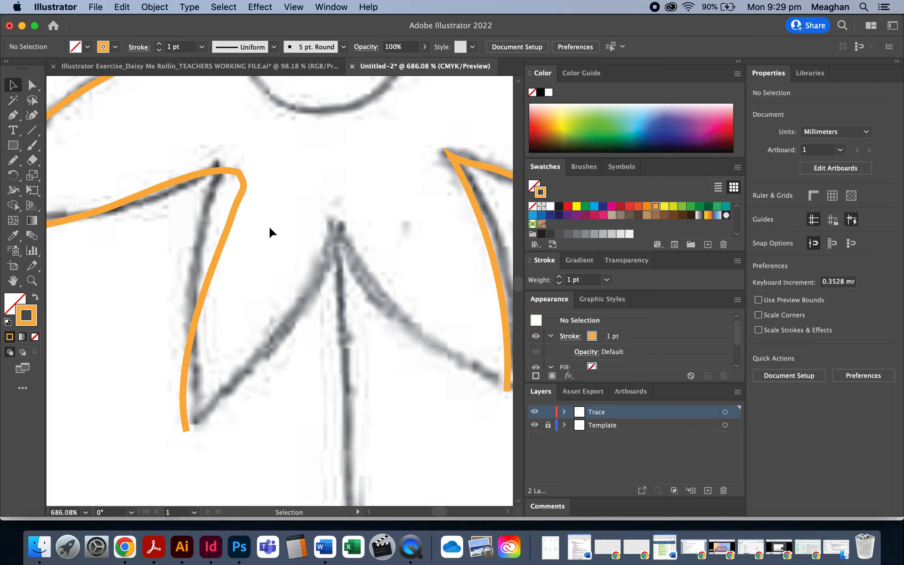
pyautogui.scroll(10, 270, 232)
pyautogui.hscroll(15, 270, 232)
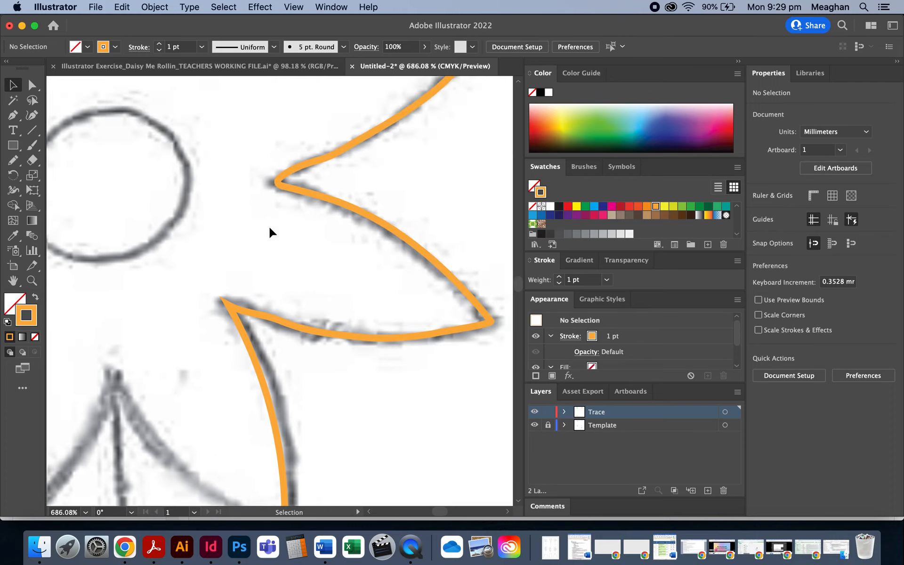
pyautogui.scroll(5, 270, 232)
pyautogui.hscroll(3, 270, 233)
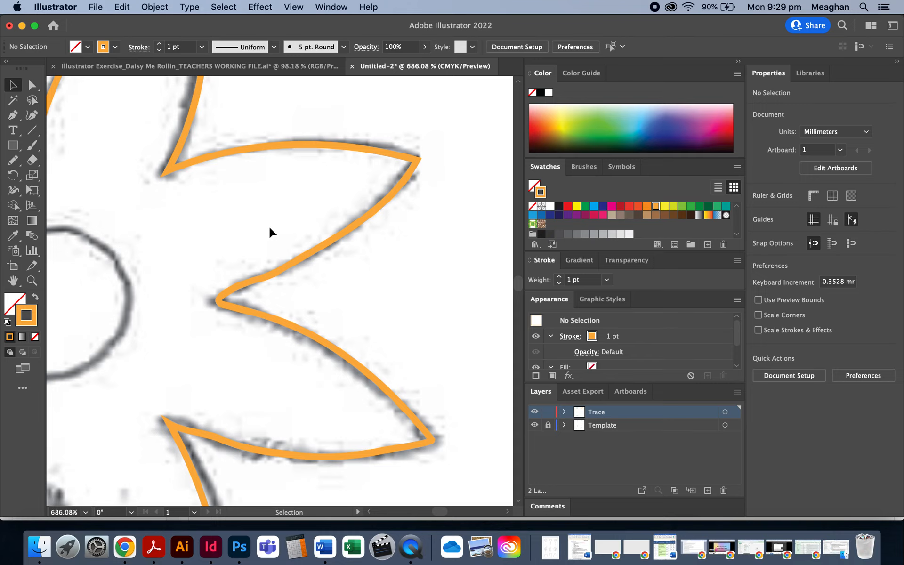
pyautogui.scroll(-6, 270, 232)
pyautogui.hscroll(-4, 270, 233)
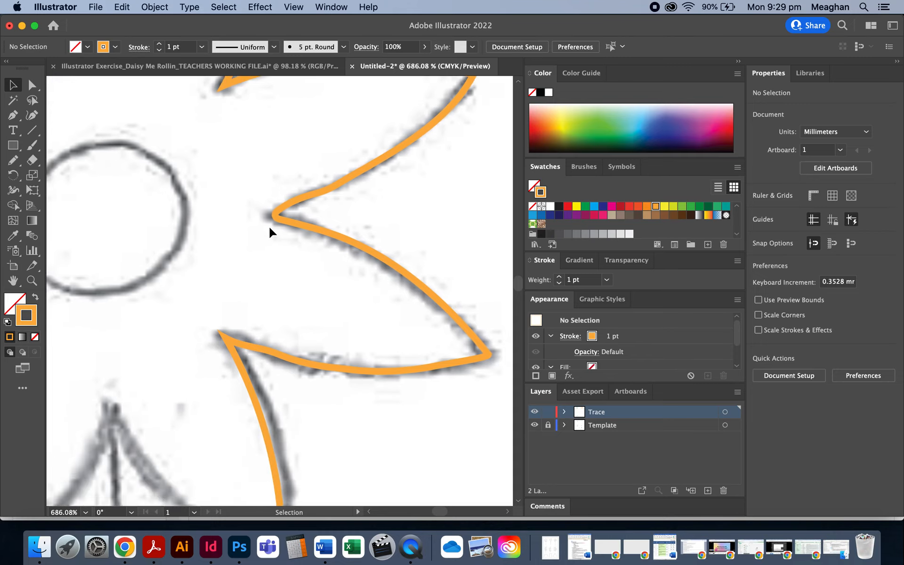
pyautogui.scroll(-6, 270, 232)
pyautogui.hscroll(-2, 270, 232)
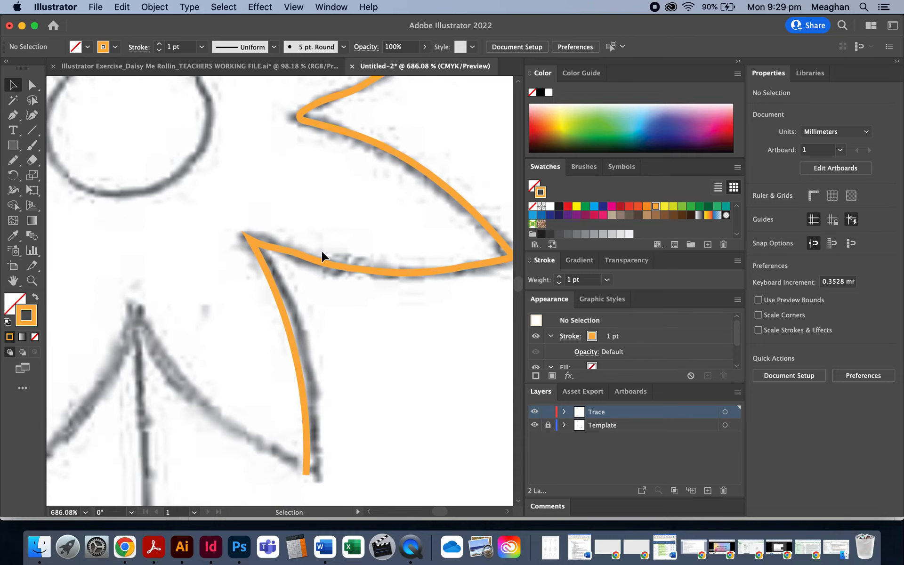
# Step: Select the right-hand petal path and smooth the lower edge of the lower-right petal with the Smooth tool
pyautogui.click(349, 269)
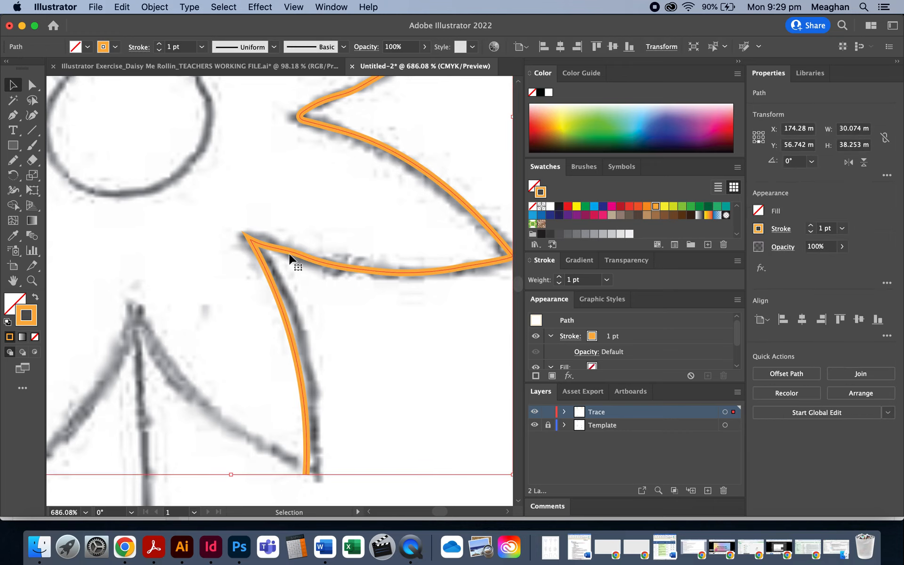
pyautogui.scroll(3, 340, 273)
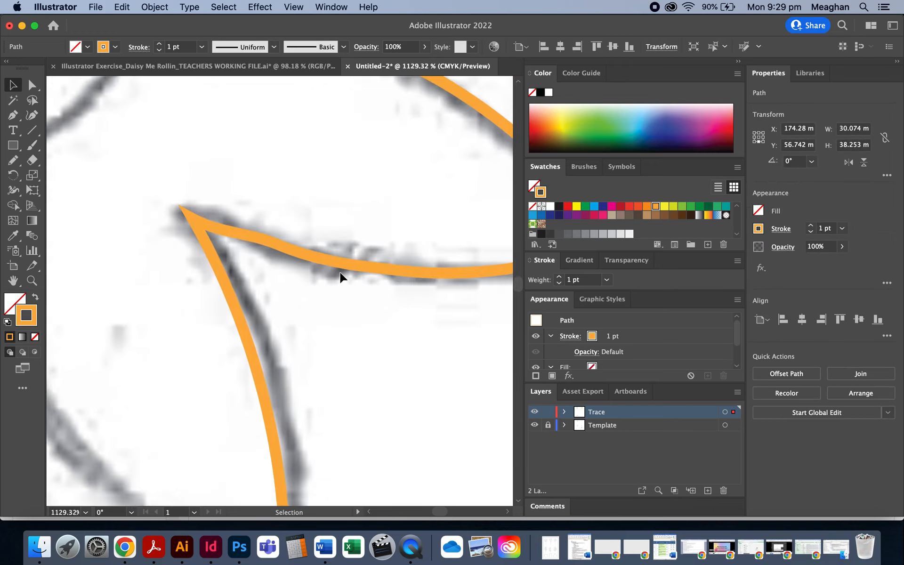
pyautogui.scroll(-2, 277, 255)
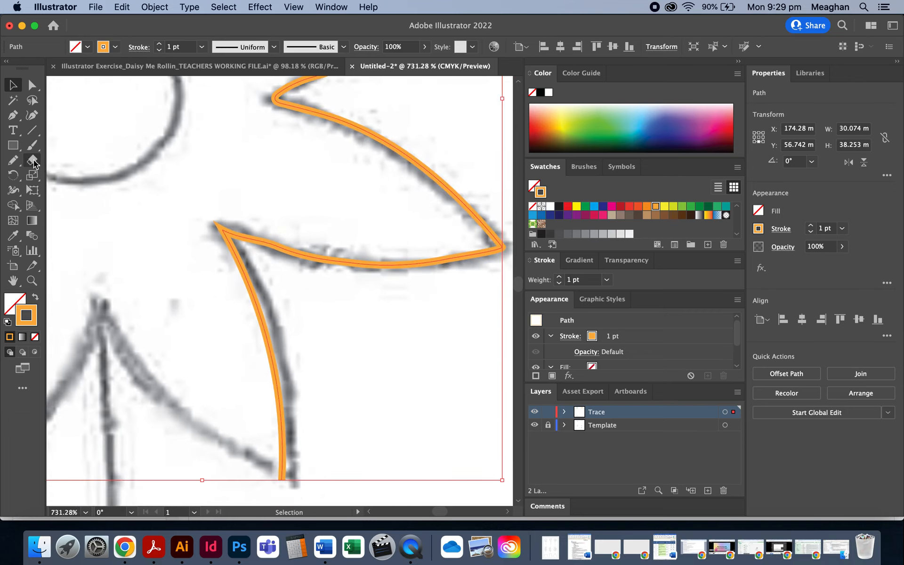
pyautogui.moveTo(15, 165); pyautogui.dragTo(78, 192)
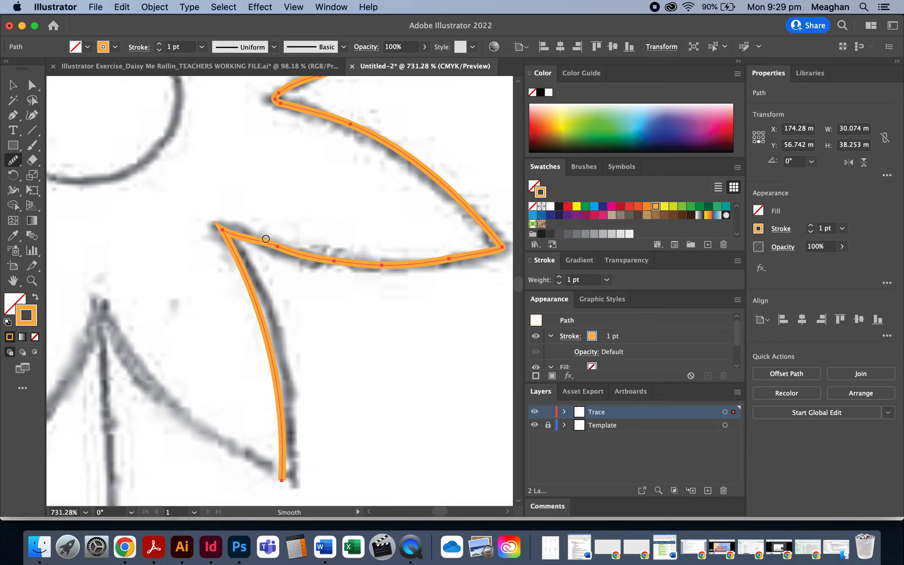
pyautogui.moveTo(274, 242); pyautogui.dragTo(329, 261)
pyautogui.moveTo(265, 242)
pyautogui.mouseDown()
pyautogui.moveTo(289, 255)
pyautogui.moveTo(374, 262)
pyautogui.mouseUp()
pyautogui.moveTo(292, 252)
pyautogui.mouseDown()
pyautogui.moveTo(467, 262)
pyautogui.moveTo(452, 259)
pyautogui.mouseUp()
# Step: Smooth the lower edge of the upper-right petal from the inner notch towards its tip
pyautogui.scroll(6, 356, 245)
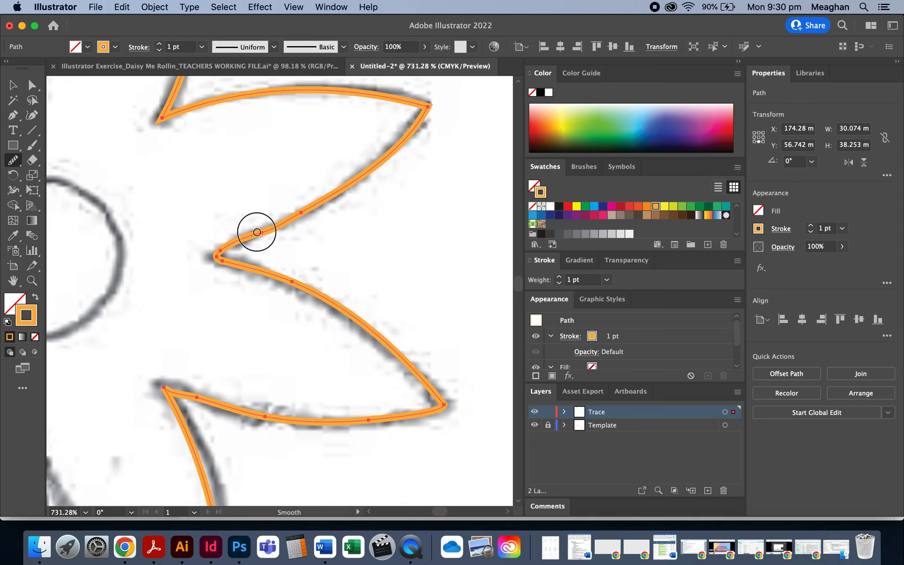
pyautogui.moveTo(254, 231); pyautogui.dragTo(333, 196)
pyautogui.moveTo(269, 224); pyautogui.dragTo(370, 165)
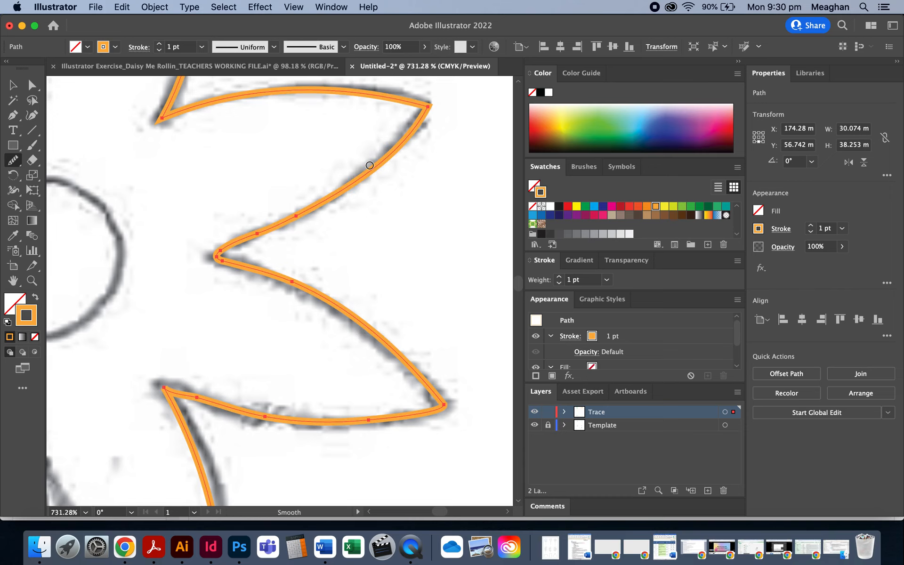
pyautogui.moveTo(232, 242); pyautogui.dragTo(333, 202)
# Step: Smooth the upper edge of the upper-right petal and the notch where it meets the neighbouring top petal
pyautogui.scroll(2, 333, 202)
pyautogui.hscroll(-1, 333, 202)
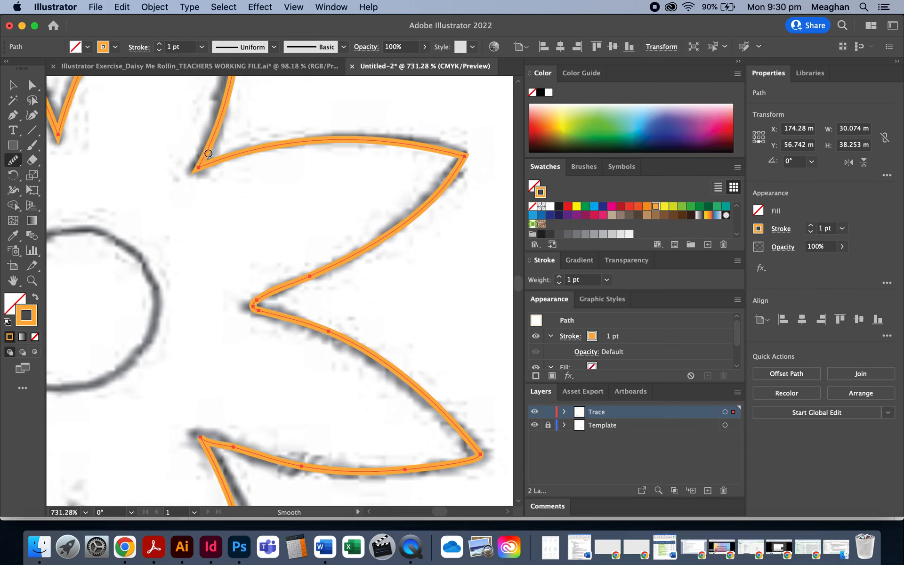
pyautogui.moveTo(203, 158)
pyautogui.mouseDown()
pyautogui.moveTo(218, 165)
pyautogui.moveTo(238, 155)
pyautogui.moveTo(200, 147)
pyautogui.mouseUp()
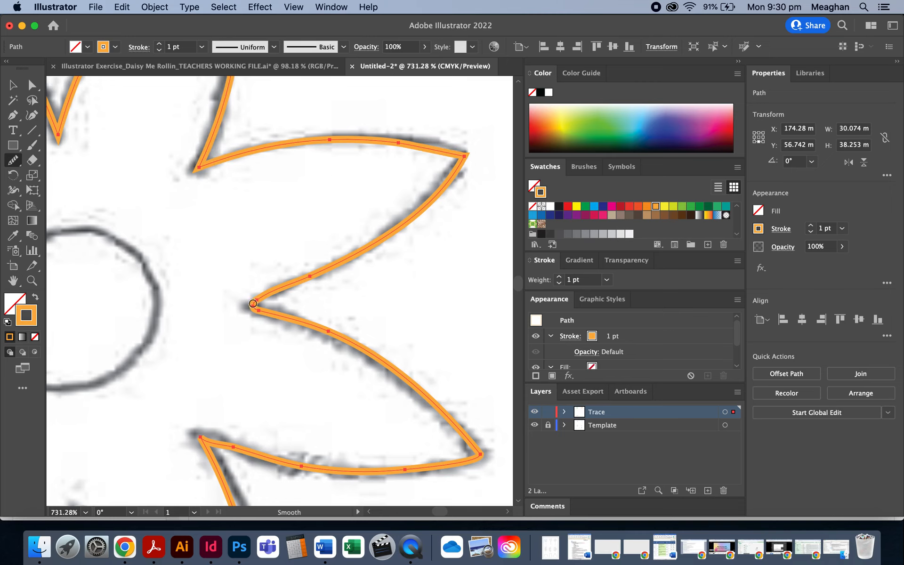
pyautogui.scroll(7, 256, 280)
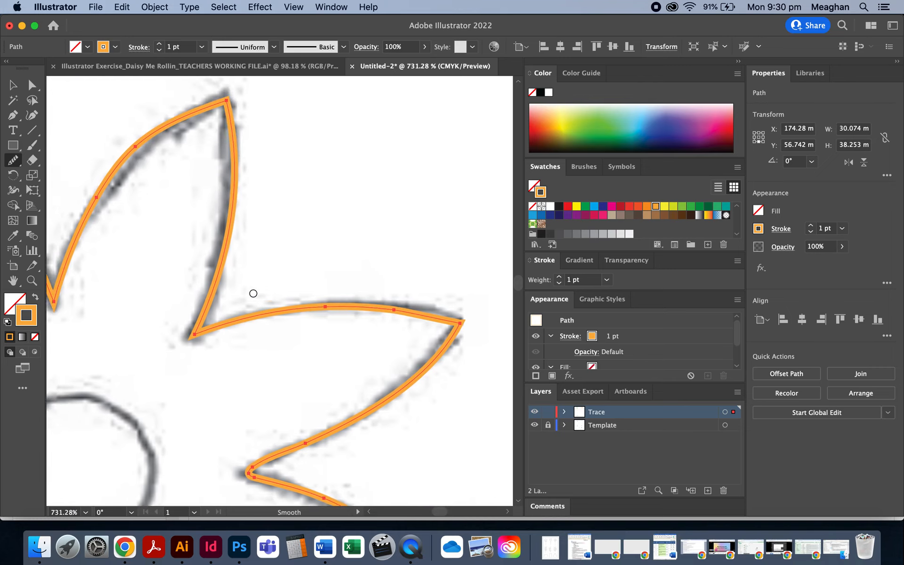
pyautogui.moveTo(195, 348)
pyautogui.mouseDown()
pyautogui.moveTo(201, 324)
pyautogui.moveTo(209, 340)
pyautogui.mouseUp()
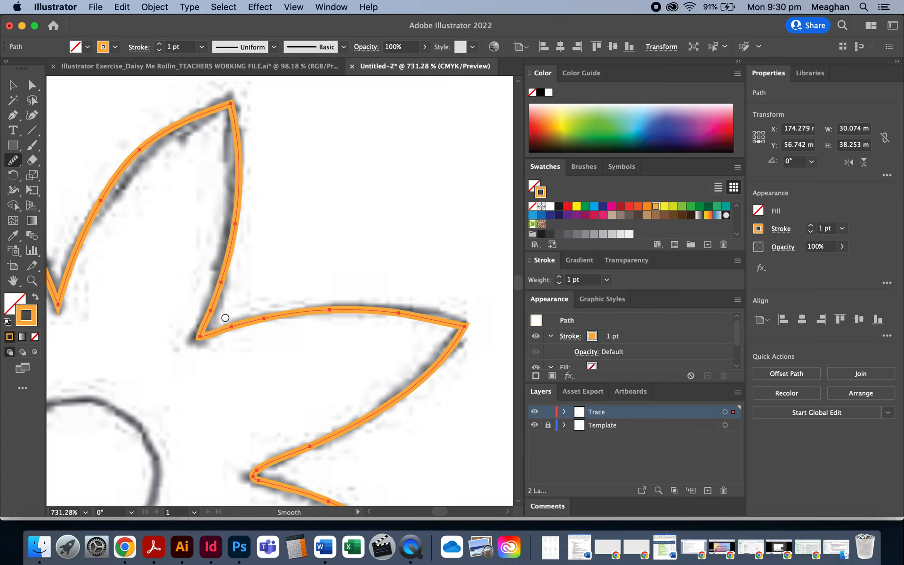
pyautogui.moveTo(225, 318)
pyautogui.mouseDown()
pyautogui.moveTo(208, 304)
pyautogui.moveTo(246, 236)
pyautogui.moveTo(209, 307)
pyautogui.moveTo(235, 215)
pyautogui.mouseUp()
# Step: Activate the Pencil tool and bring the untraced petals on the flower's left side into view
pyautogui.hscroll(-5, 152, 319)
pyautogui.scroll(-1, 151, 319)
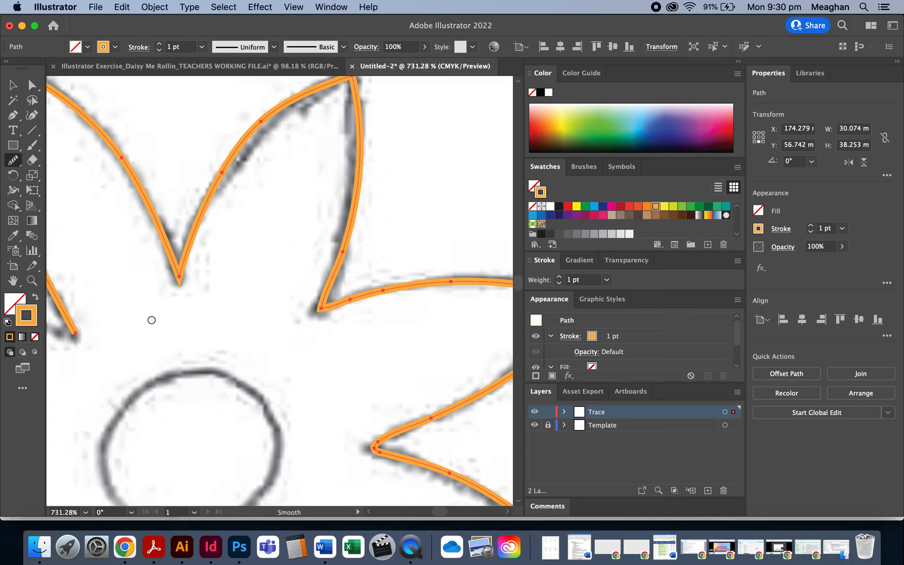
pyautogui.scroll(-10, 187, 332)
pyautogui.hscroll(-8, 187, 331)
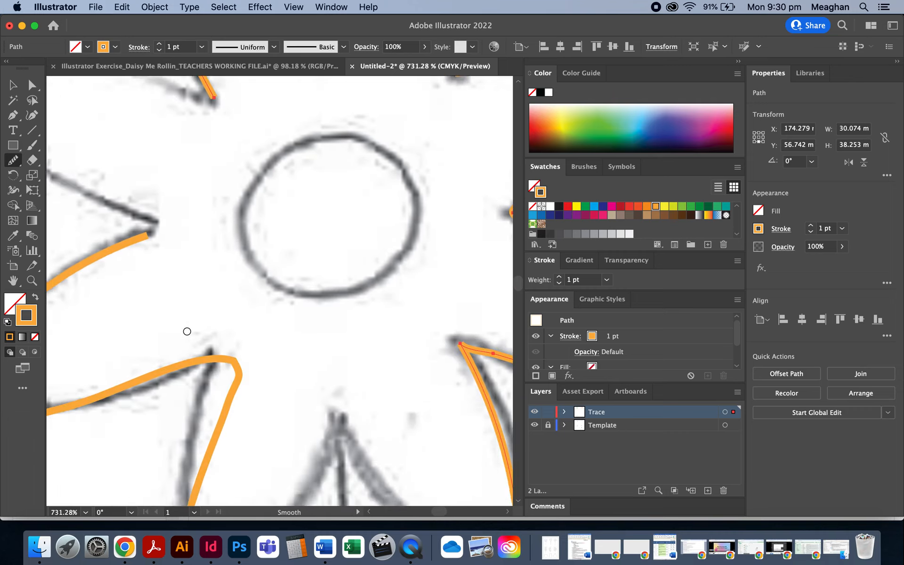
pyautogui.scroll(-3, 187, 332)
pyautogui.hscroll(-4, 187, 332)
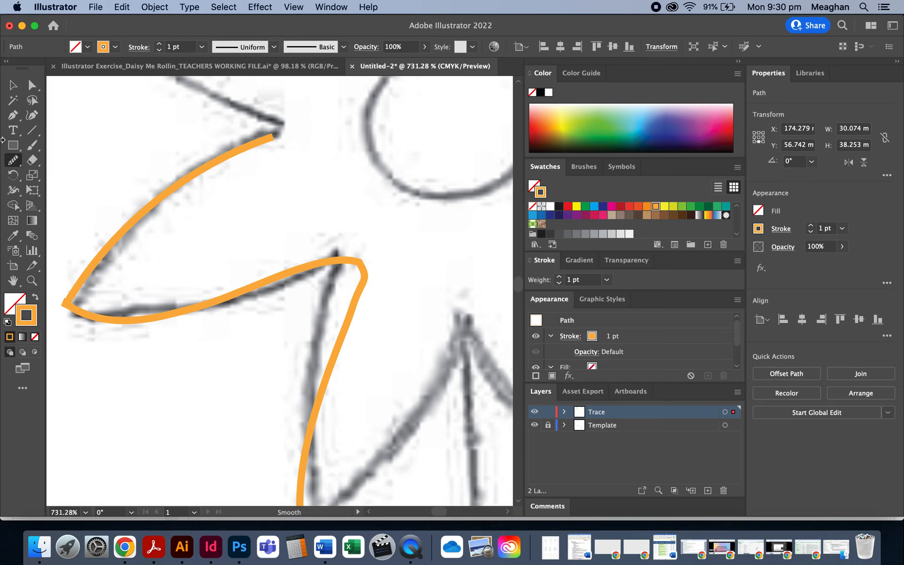
pyautogui.click(16, 163)
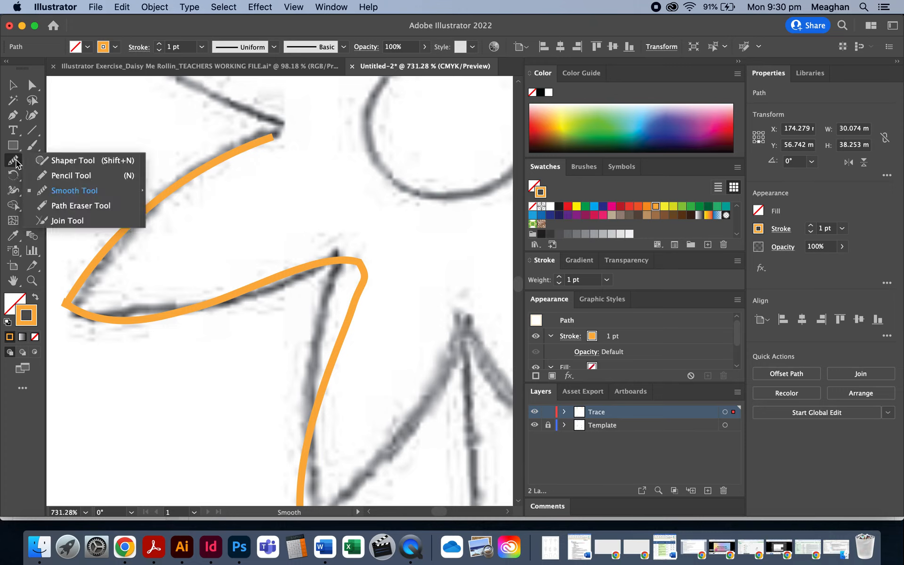
pyautogui.click(84, 176)
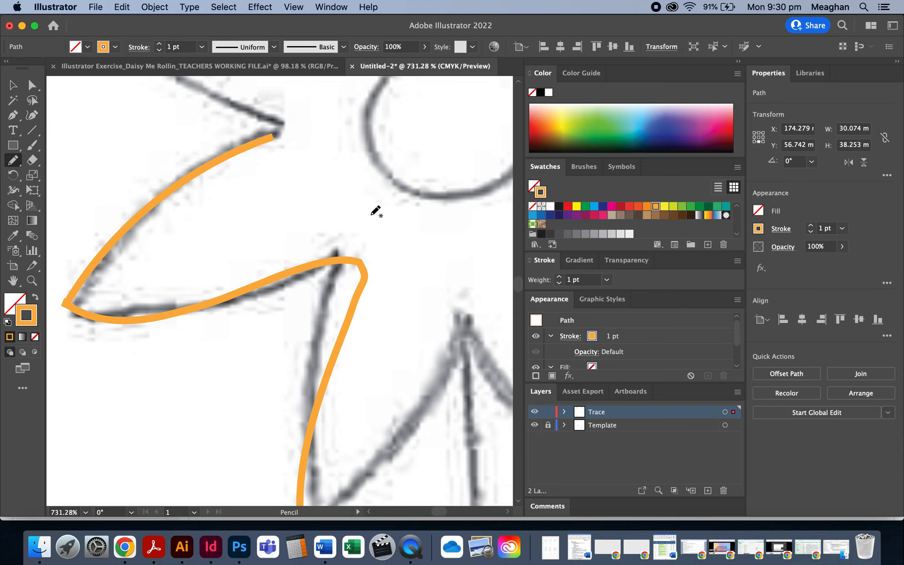
pyautogui.scroll(-5, 371, 213)
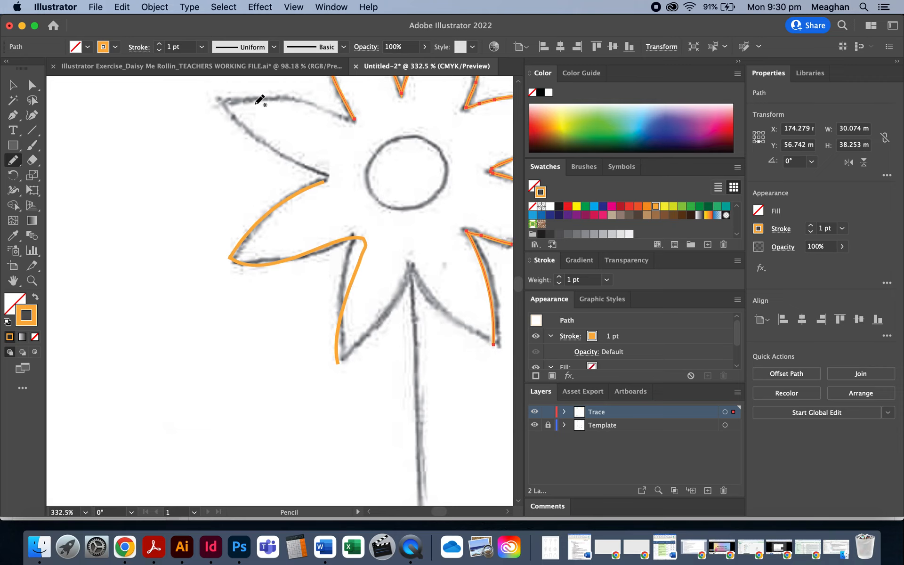
# Step: Switch to the Illustrator Exercise_Daisy Me Rollin_TEACHERS WORKING FILE.ai document and view its traced tulip and daisy
pyautogui.click(229, 71)
pyautogui.hscroll(-15, 299, 200)
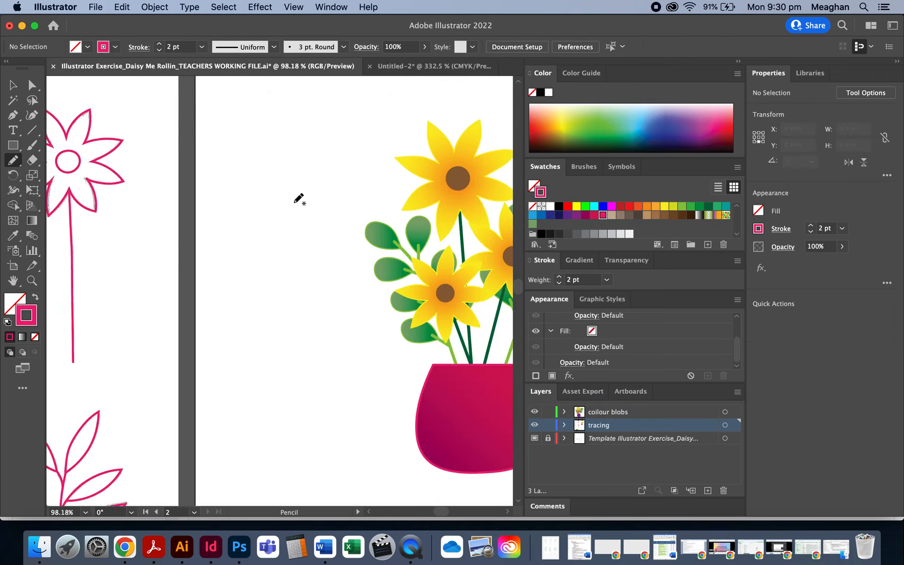
pyautogui.press('v')
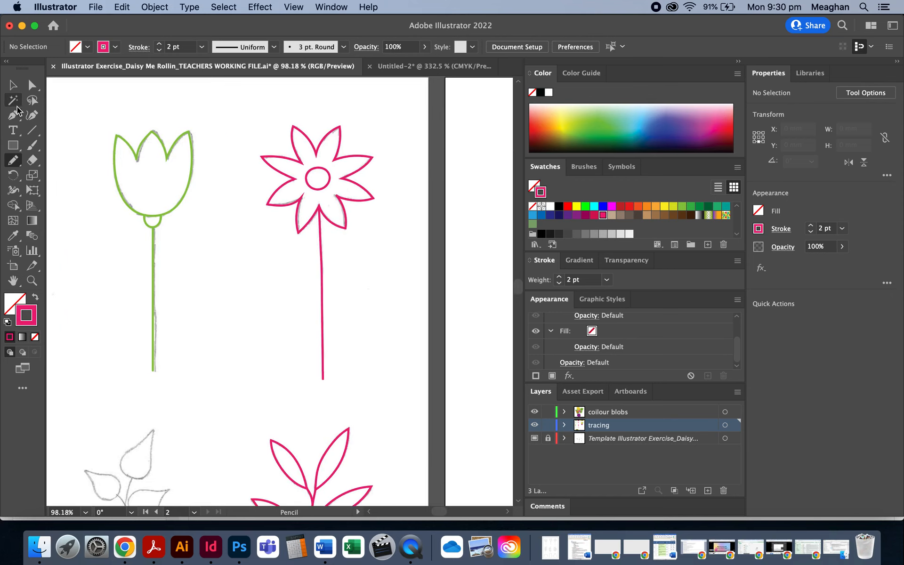
# Step: Review the traced flowers, leaf stems and vases, and the coloured vase arrangement on the neighbouring artboard
pyautogui.scroll(-1, 297, 250)
pyautogui.scroll(-3, 298, 250)
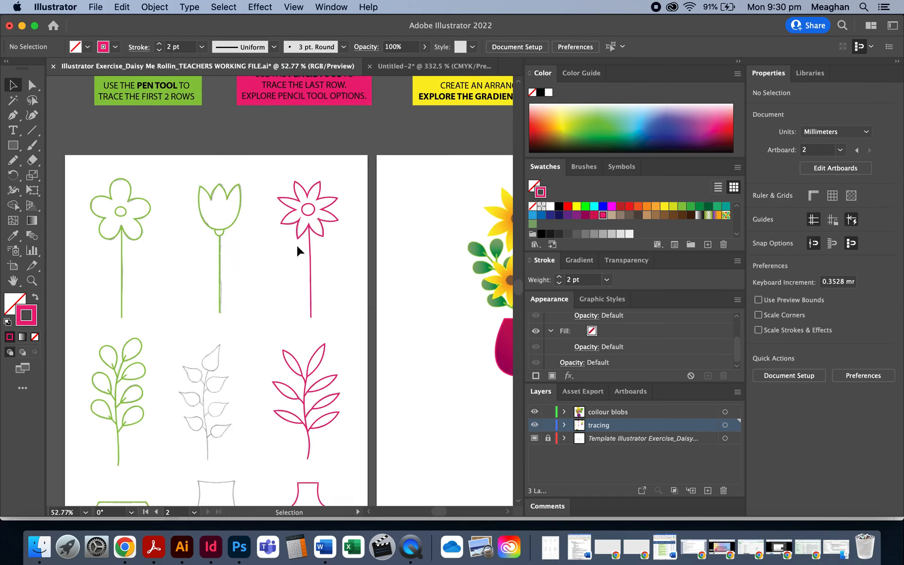
pyautogui.scroll(-3, 295, 250)
pyautogui.hscroll(5, 295, 251)
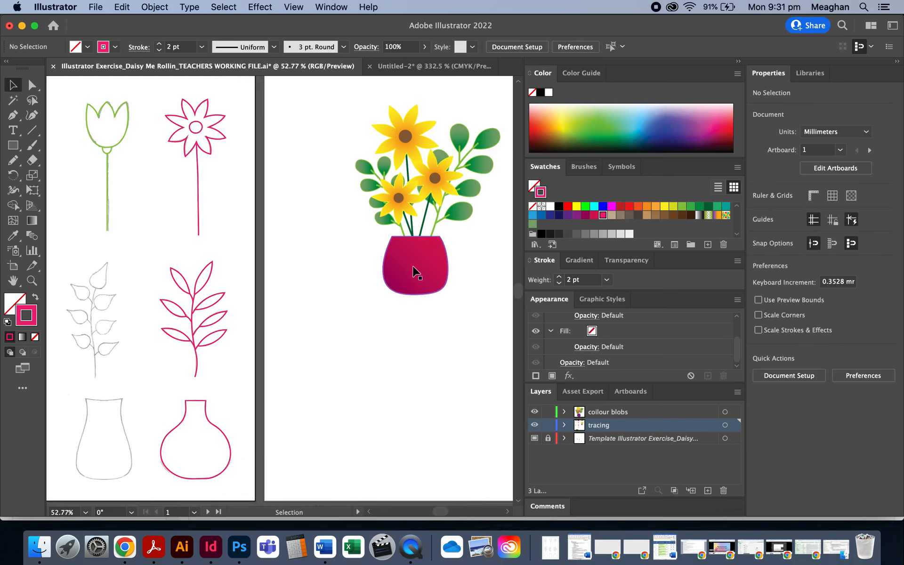
pyautogui.hscroll(-5, 370, 333)
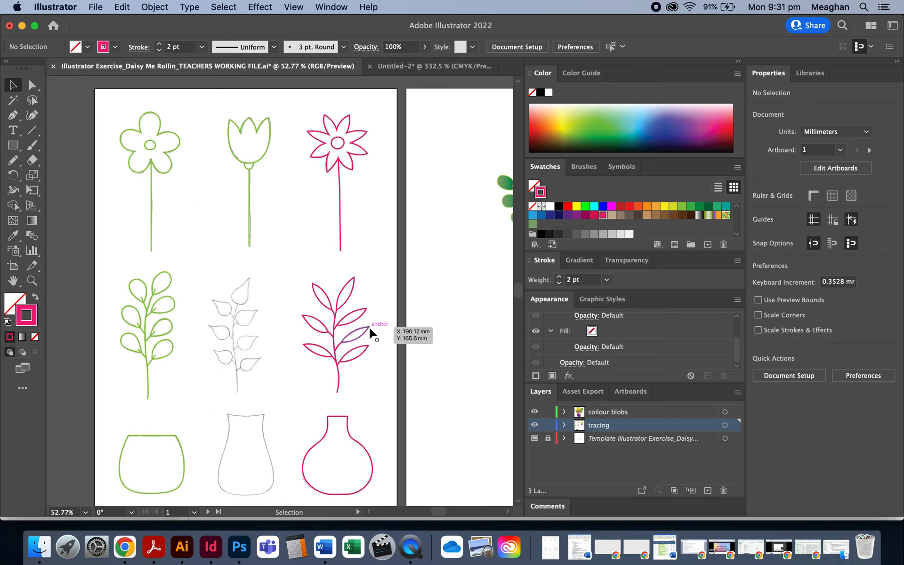
pyautogui.scroll(3, 144, 184)
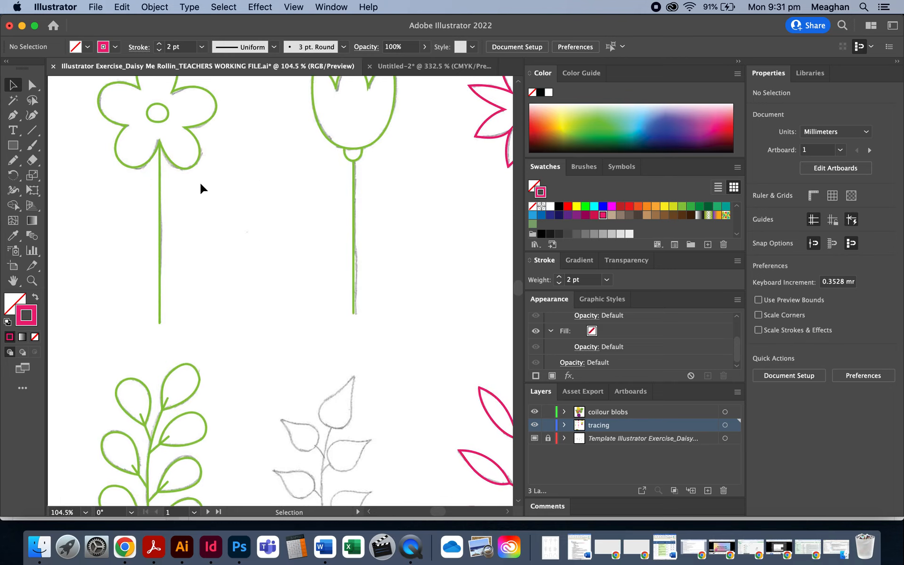
pyautogui.scroll(2, 202, 188)
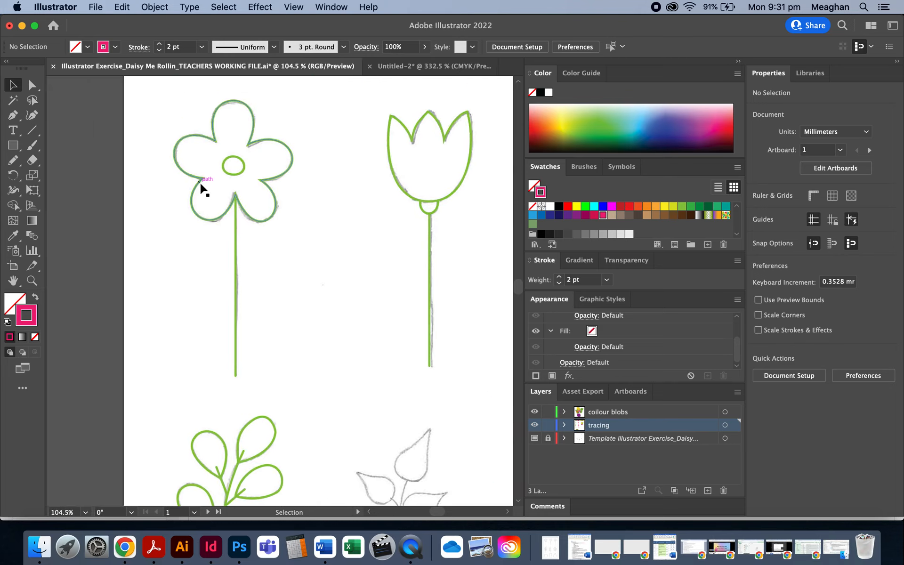
# Step: Check the five-petal flower's separate centre, stem and outline, moving the outline off the sketch and undoing that move
pyautogui.click(242, 174)
pyautogui.click(241, 203)
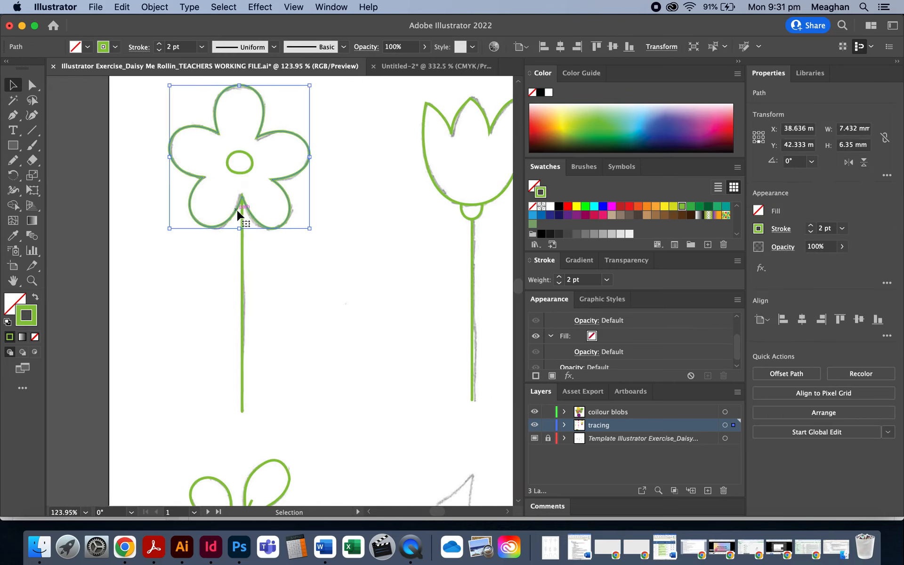
pyautogui.click(243, 247)
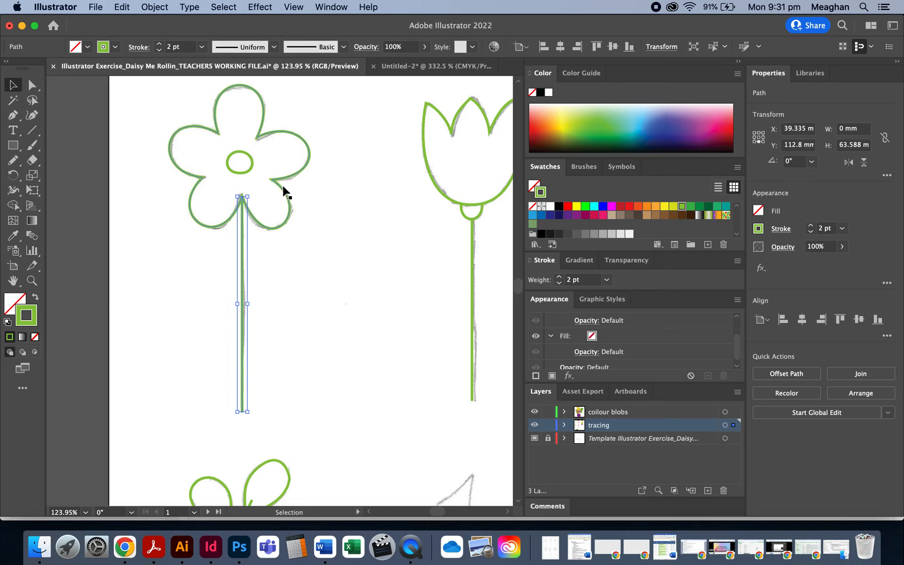
pyautogui.moveTo(285, 194); pyautogui.dragTo(403, 243)
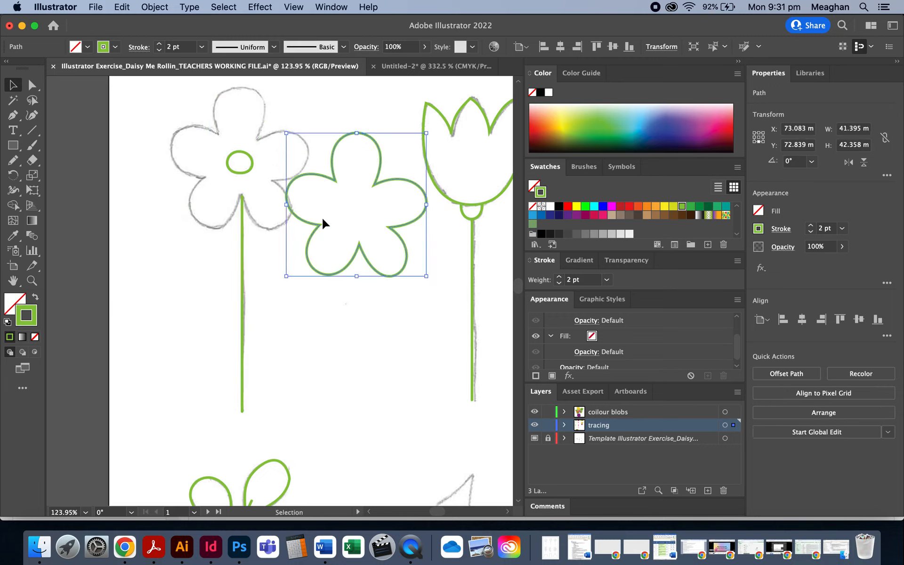
pyautogui.press('cmd+z')
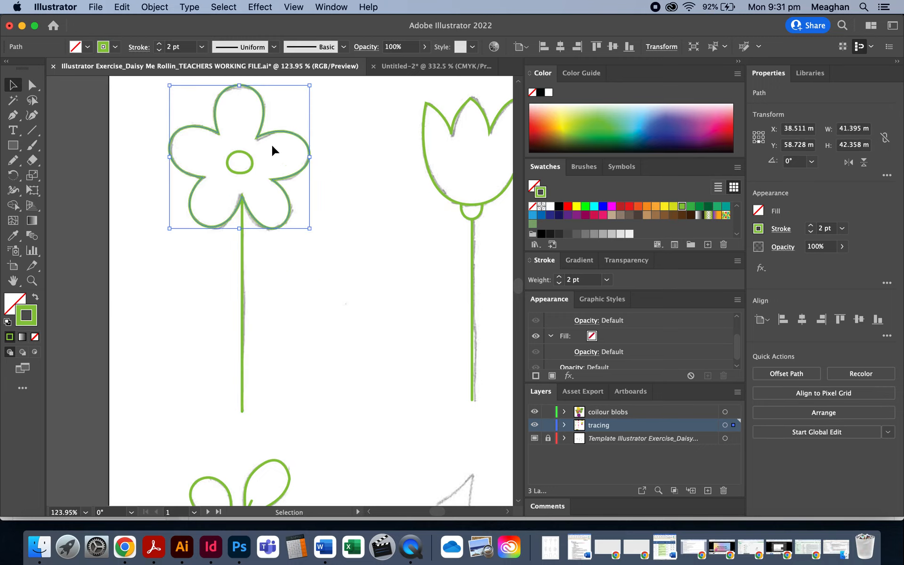
# Step: Group the five-petal flower's outline, centre and stem into one object
pyautogui.moveTo(202, 185); pyautogui.dragTo(282, 285)
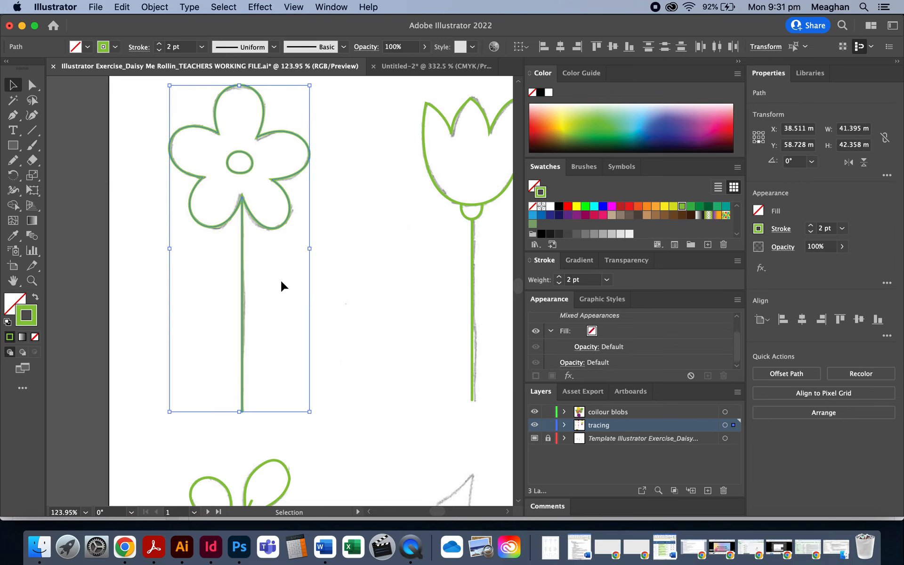
pyautogui.rightClick(254, 270)
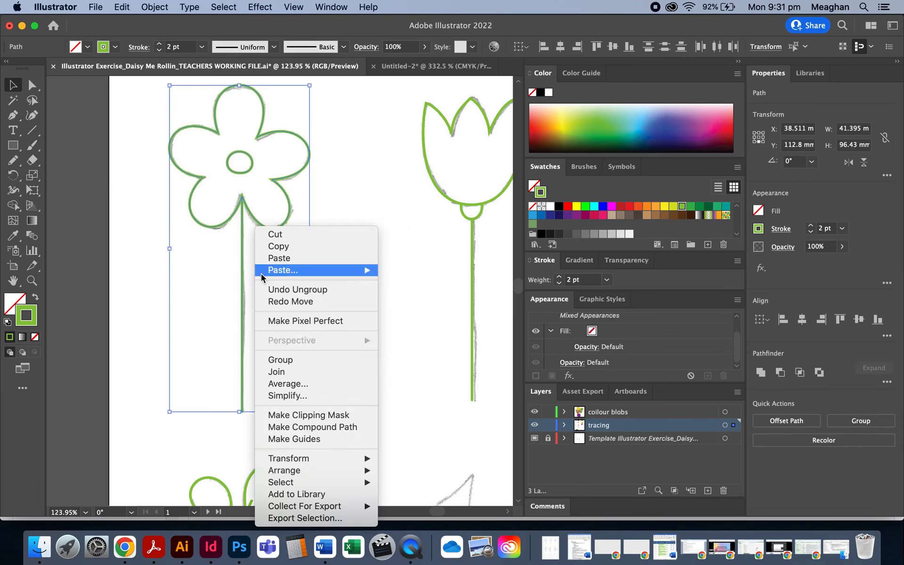
pyautogui.click(290, 360)
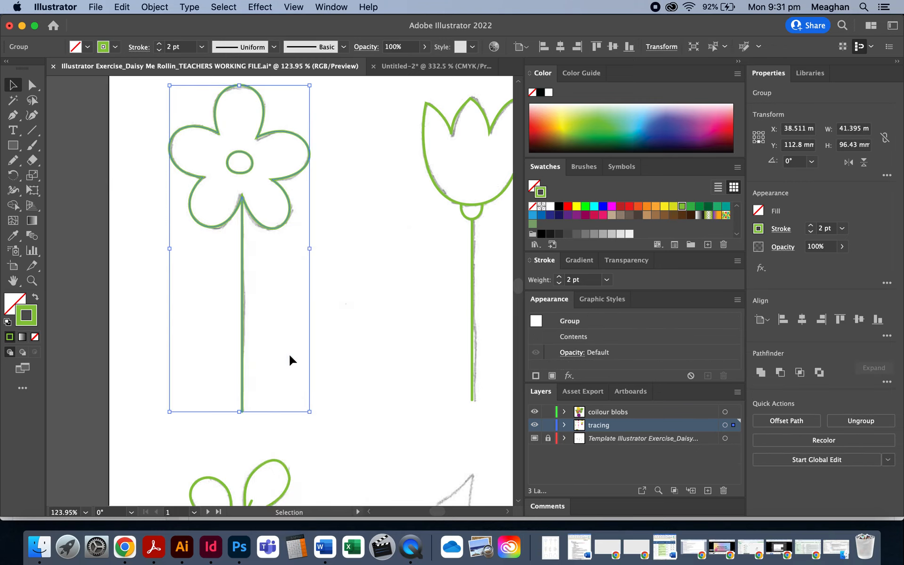
# Step: Ungroup the five-petal flower, regroup its parts, and check that they select as one object
pyautogui.click(155, 7)
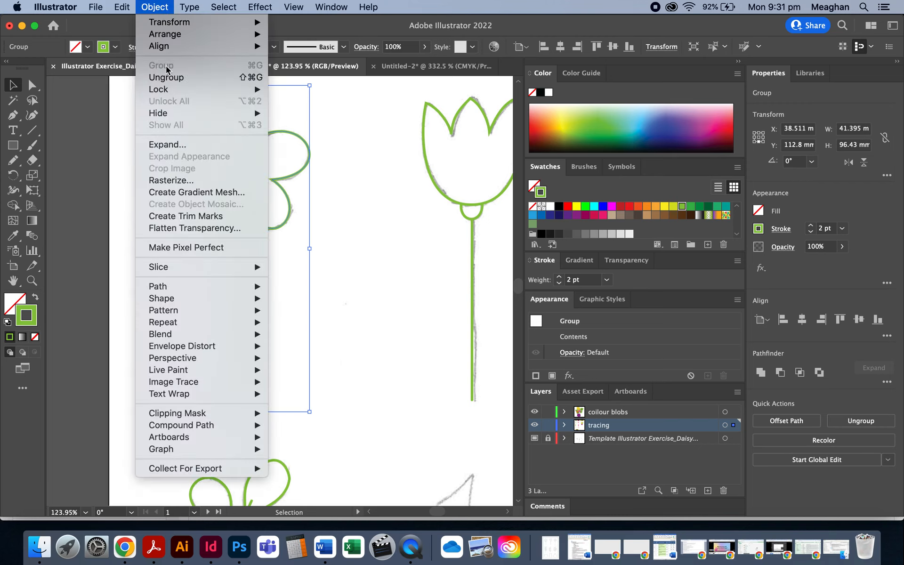
pyautogui.press('super+shift+g')
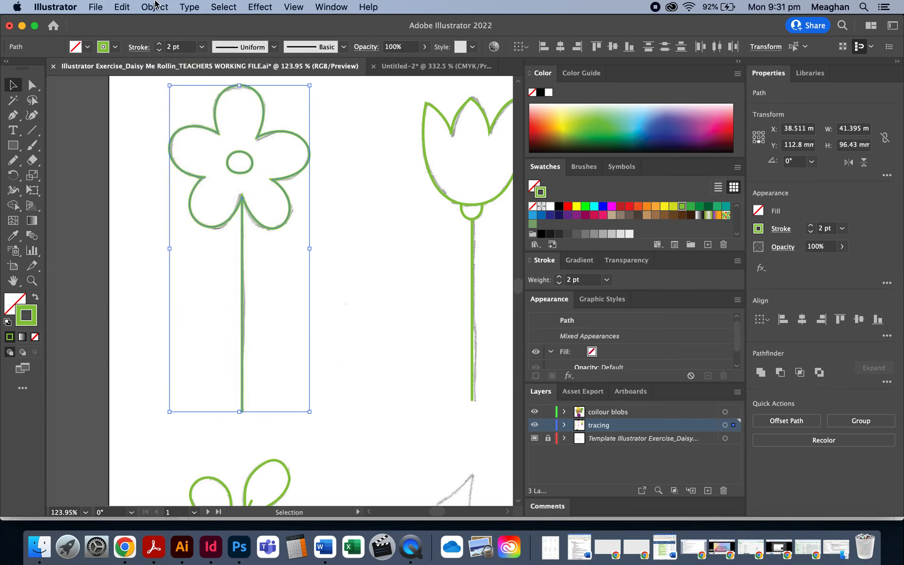
pyautogui.click(156, 7)
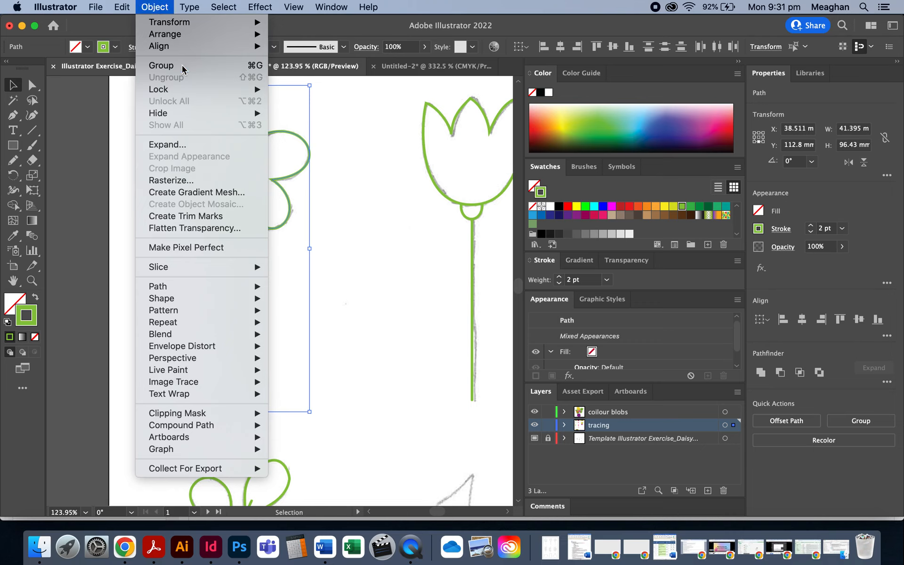
pyautogui.click(168, 70)
pyautogui.click(154, 221)
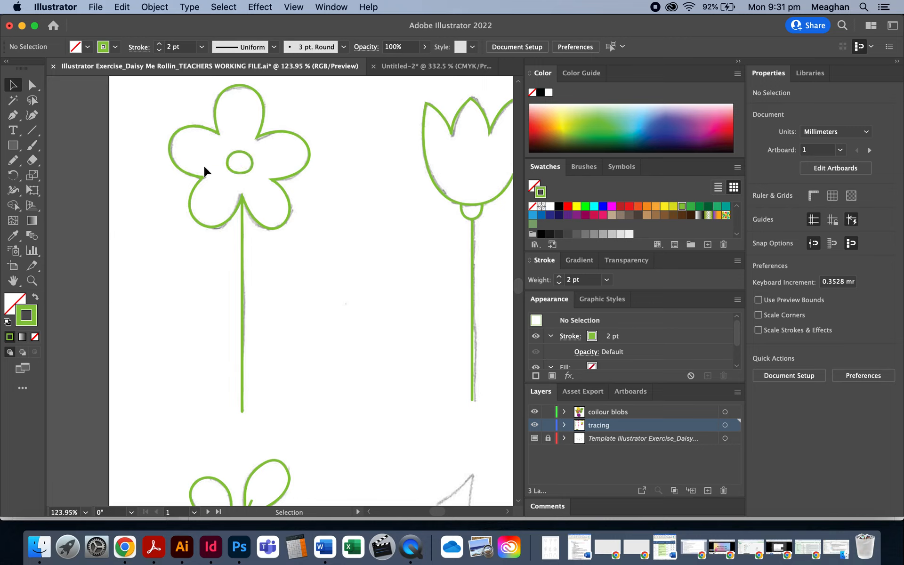
pyautogui.moveTo(190, 173)
pyautogui.mouseDown()
pyautogui.moveTo(310, 210)
pyautogui.moveTo(205, 234)
pyautogui.moveTo(194, 190)
pyautogui.moveTo(225, 180)
pyautogui.moveTo(217, 176)
pyautogui.mouseUp()
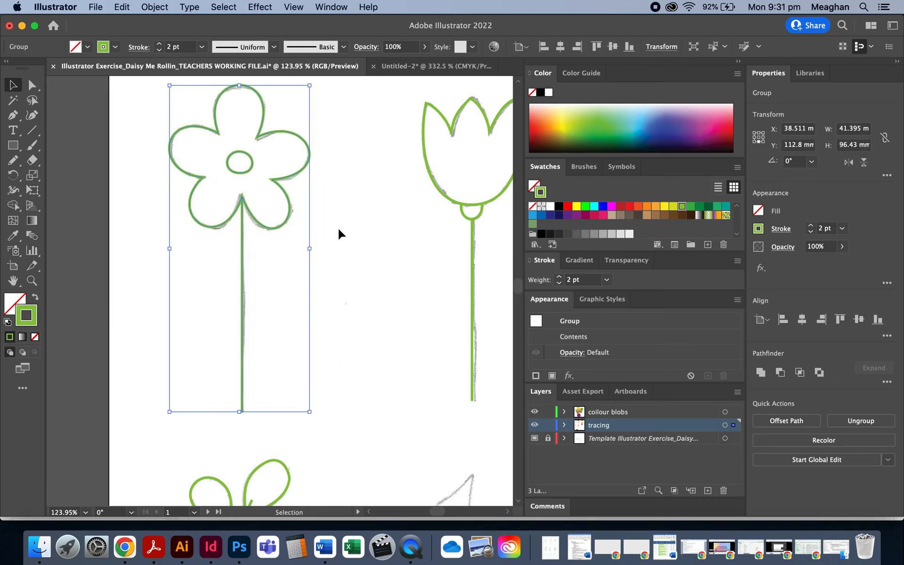
pyautogui.click(362, 239)
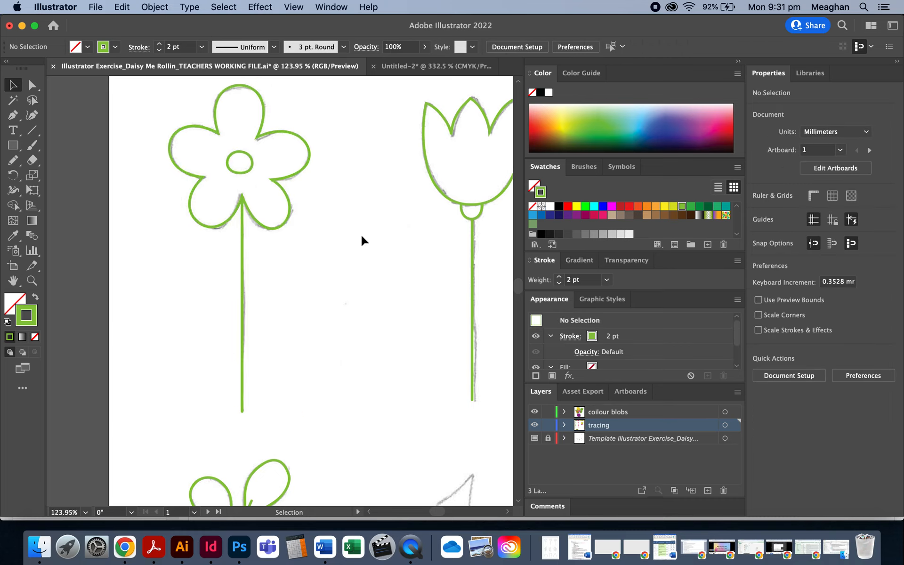
# Step: Isolate the five-petal flower group and fill its petal outline with the dark pink swatch
pyautogui.click(288, 224)
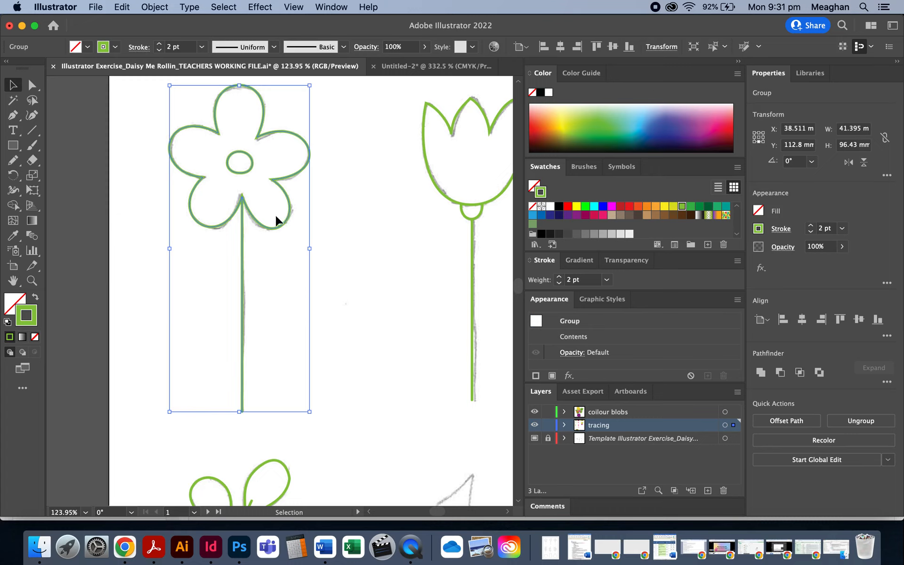
pyautogui.doubleClick(278, 184)
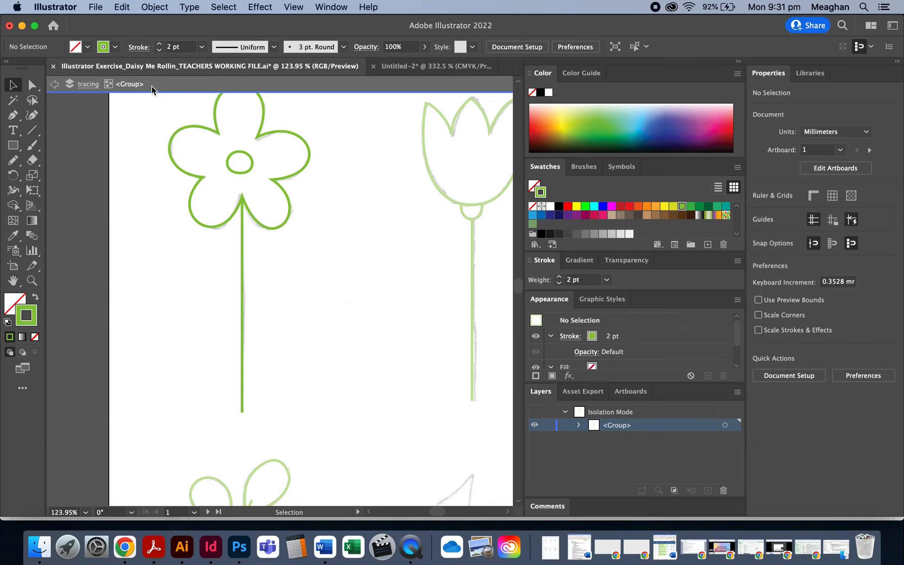
pyautogui.click(196, 127)
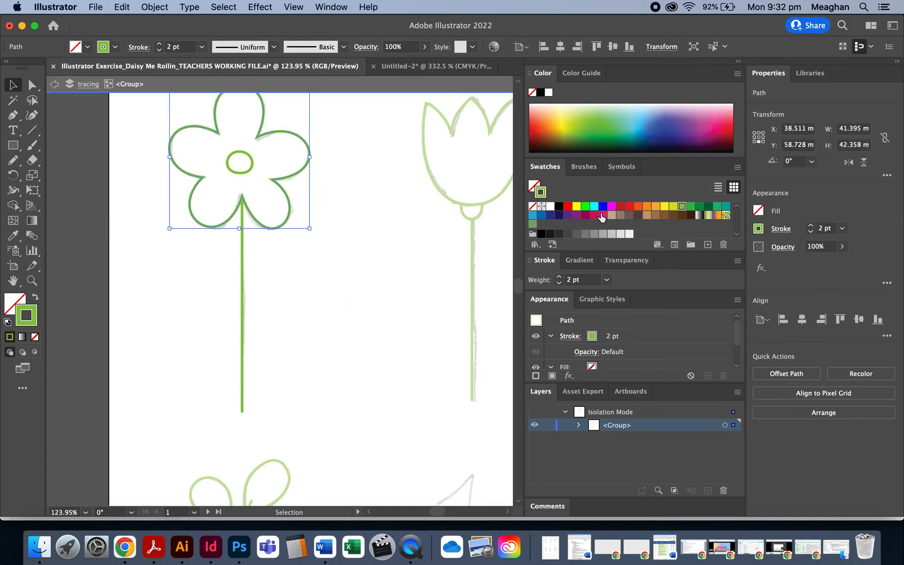
pyautogui.click(534, 185)
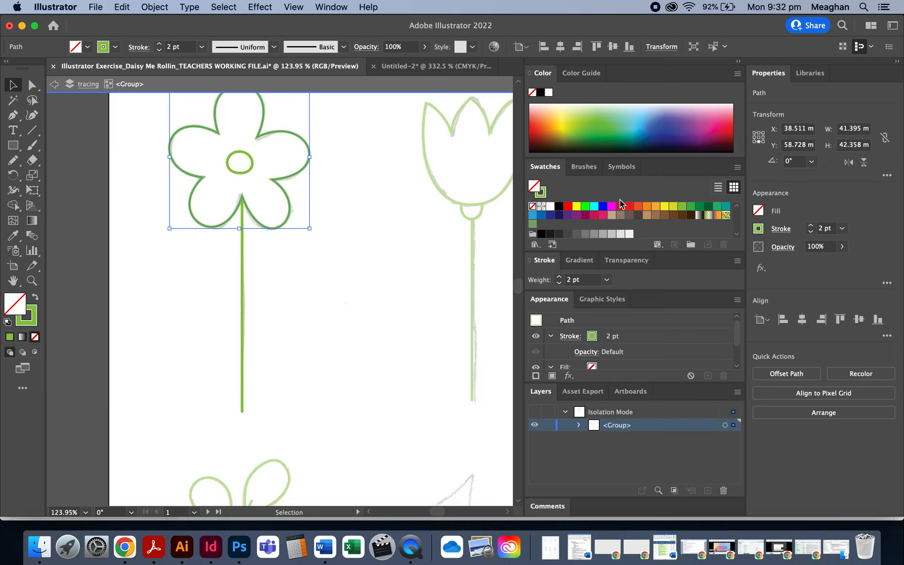
pyautogui.click(611, 208)
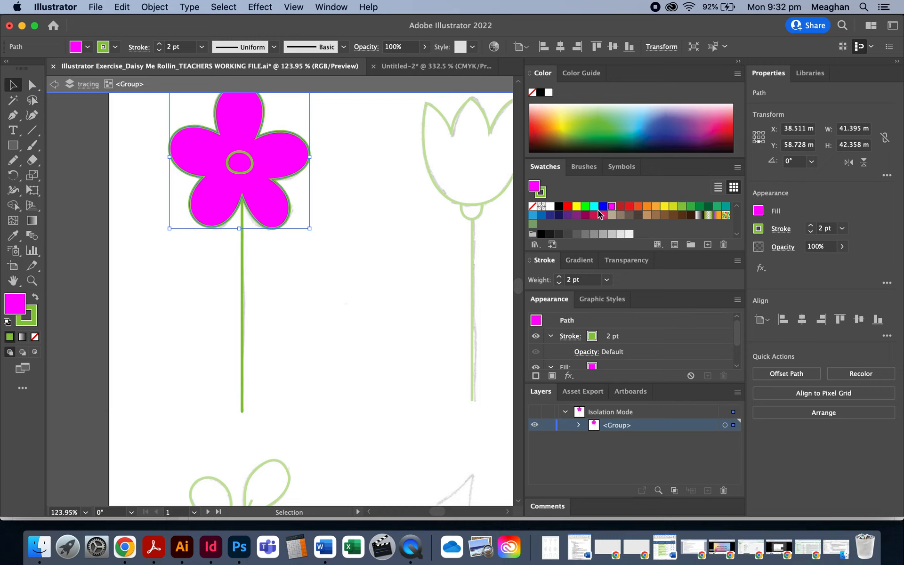
pyautogui.click(602, 215)
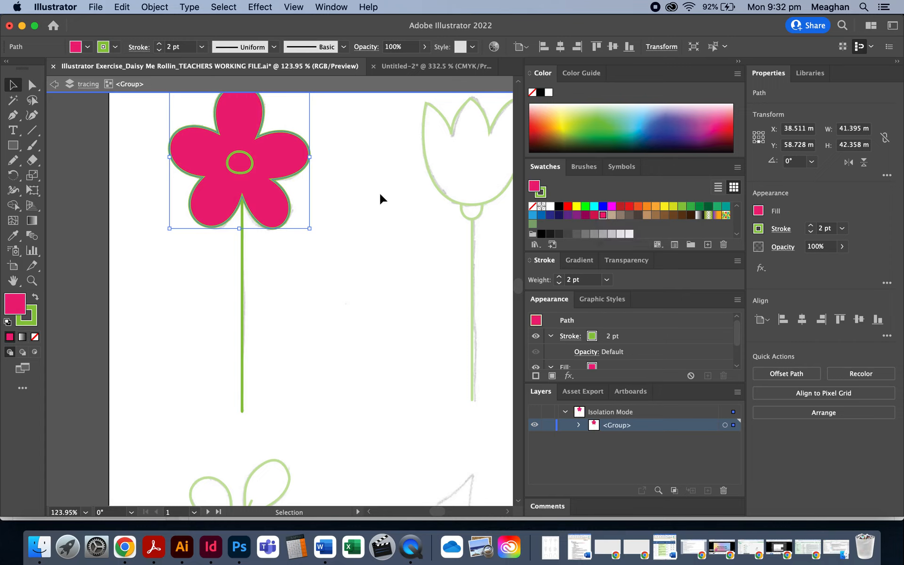
# Step: Fill the flower's centre circle with the yellow-green swatch and set its stroke to None
pyautogui.click(253, 162)
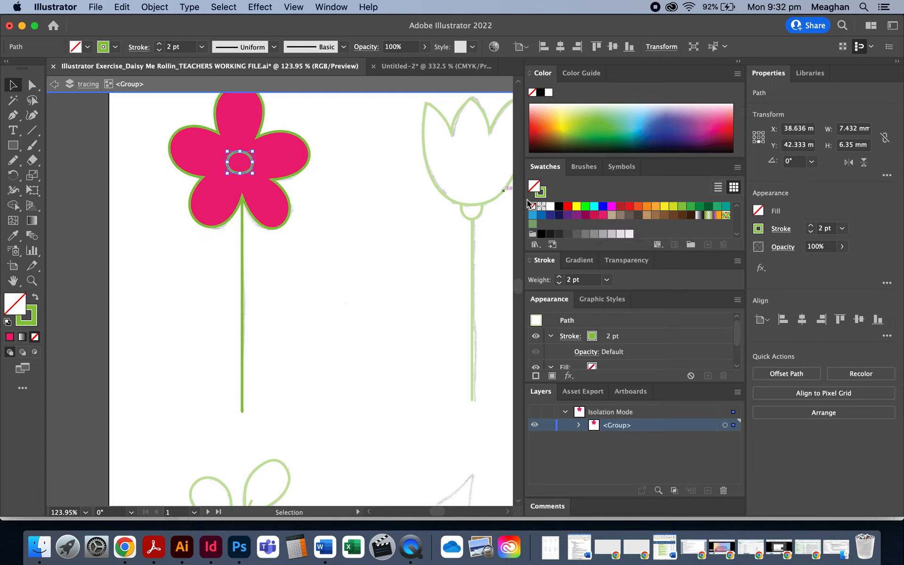
pyautogui.click(673, 206)
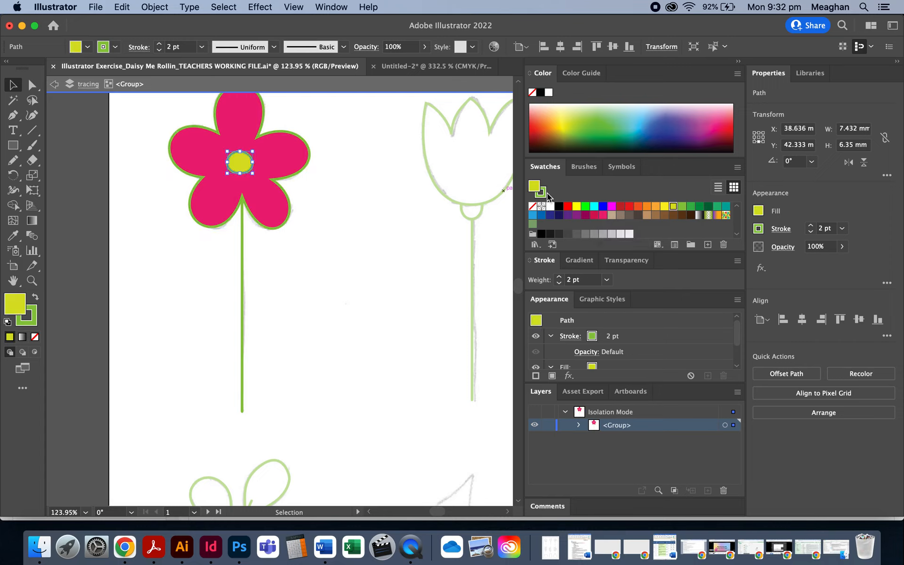
pyautogui.click(544, 195)
pyautogui.click(533, 206)
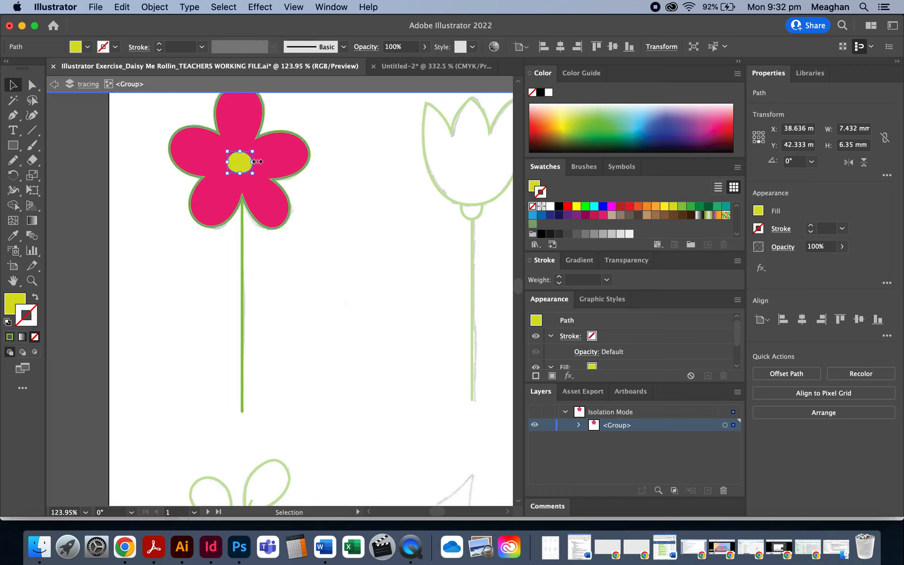
# Step: Remove the green stroke from the pink petal shape, leaving the stem's stroke as is
pyautogui.click(276, 172)
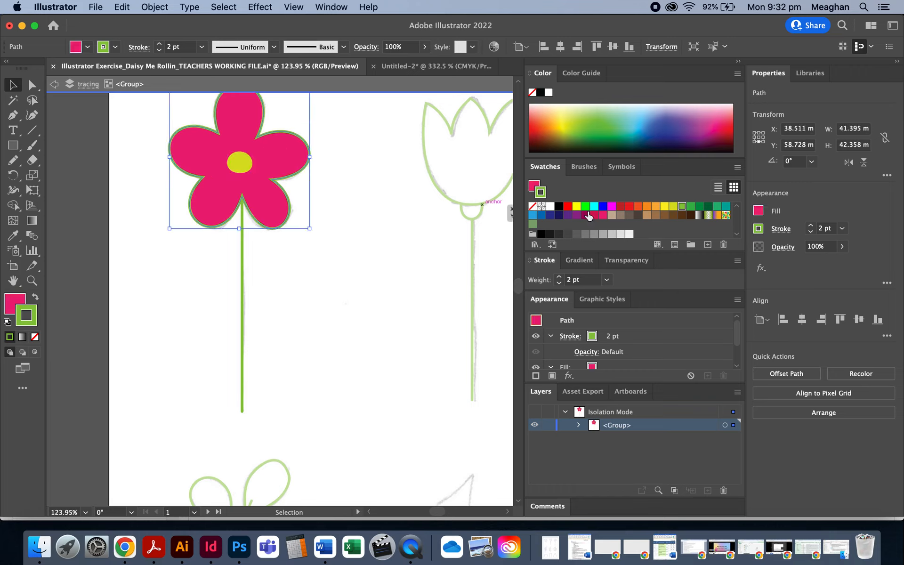
pyautogui.click(531, 207)
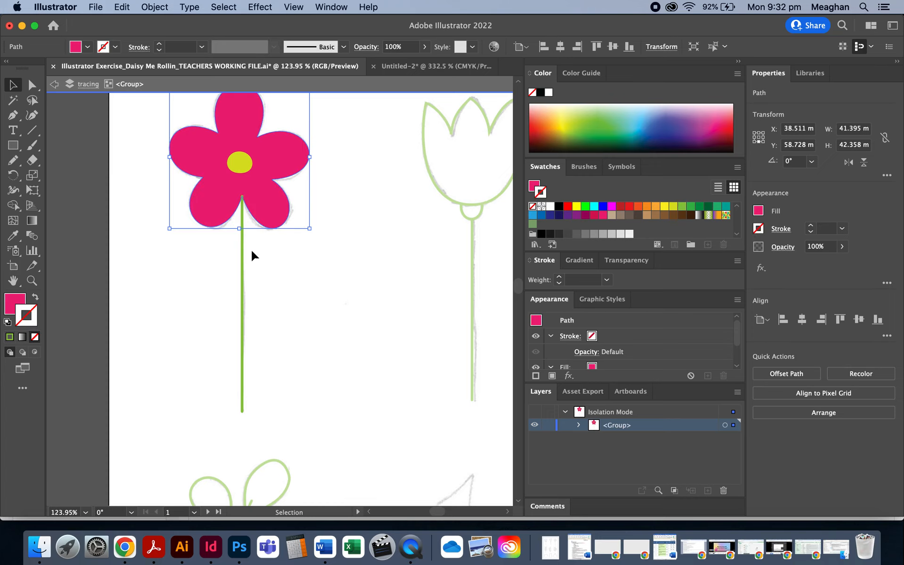
pyautogui.click(243, 259)
pyautogui.click(335, 289)
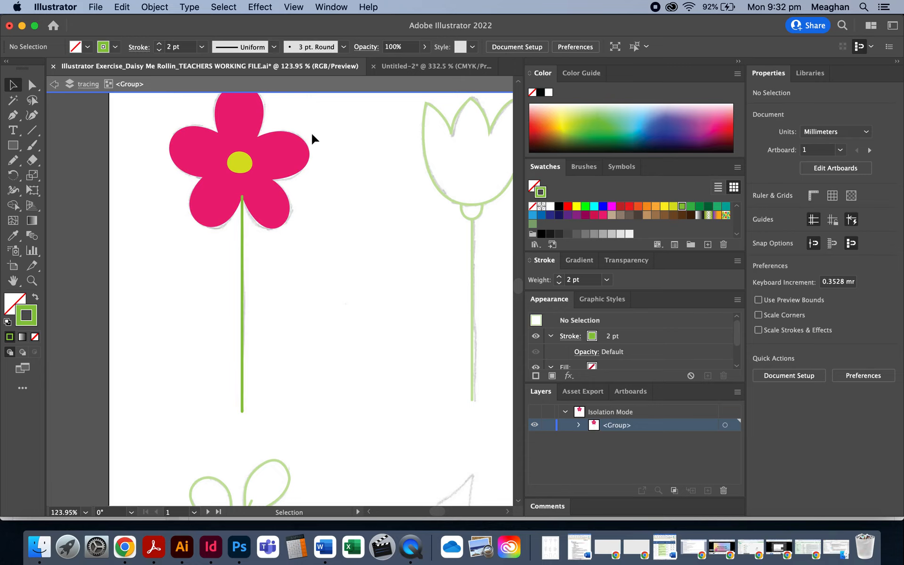
# Step: Try to select the dimmed tulip while the flower group is isolated, and exit isolation mode
pyautogui.scroll(-1, 350, 321)
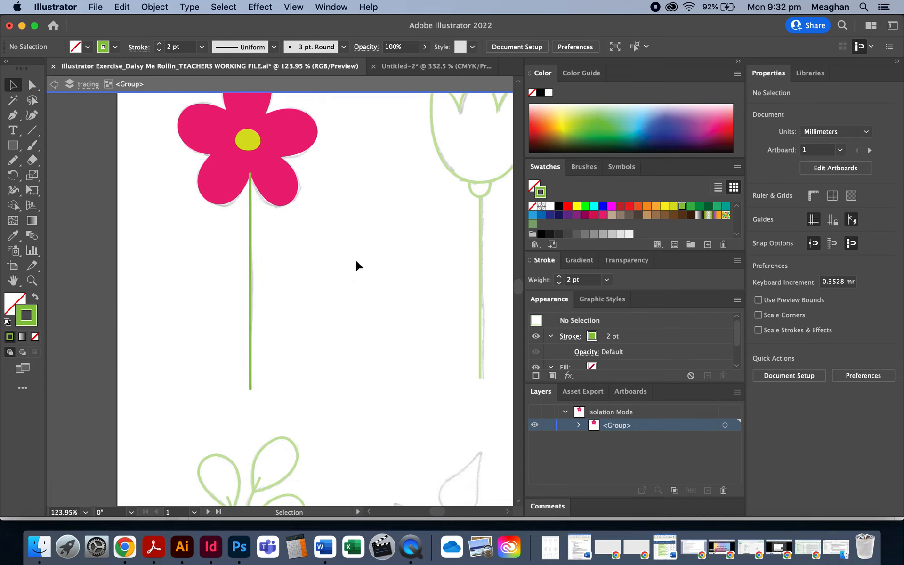
pyautogui.scroll(2, 359, 252)
pyautogui.moveTo(459, 225); pyautogui.dragTo(395, 234)
pyautogui.click(434, 243)
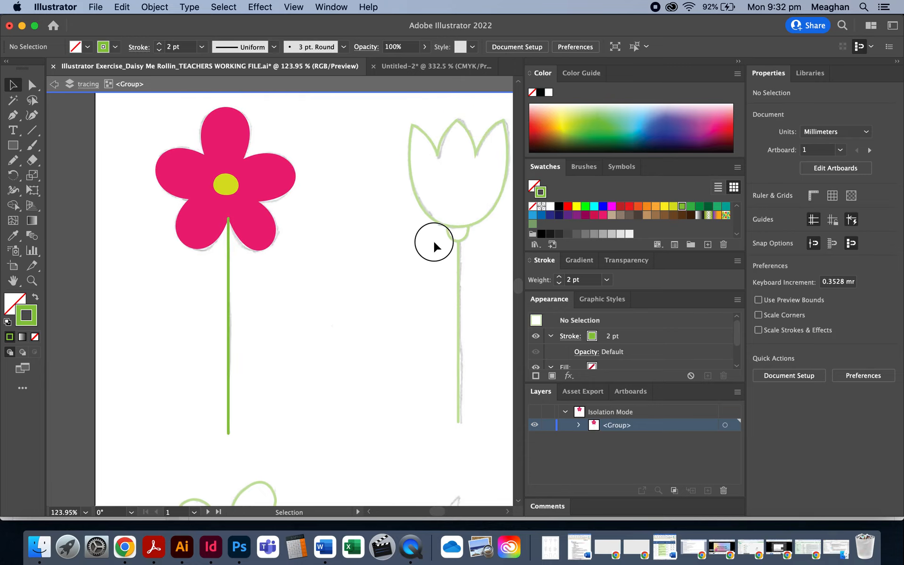
pyautogui.click(447, 226)
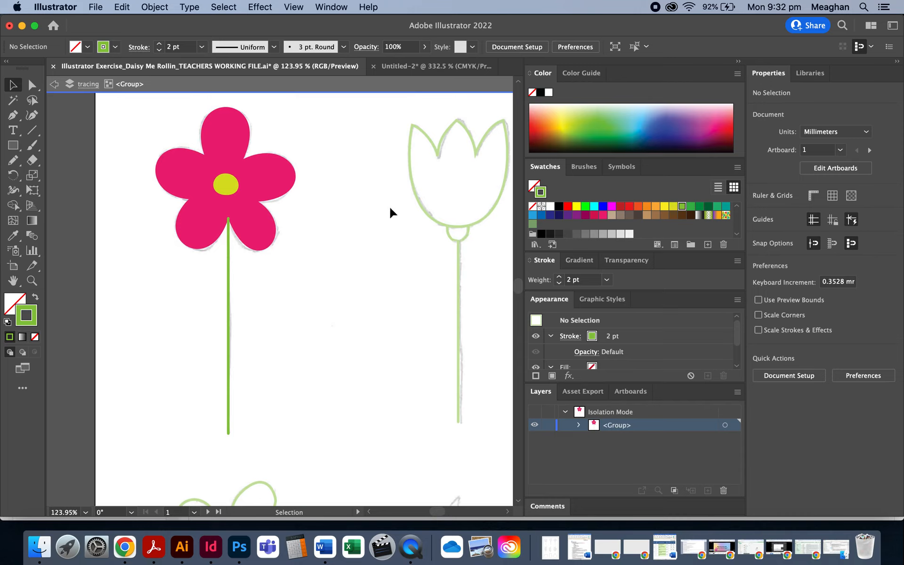
pyautogui.moveTo(438, 229); pyautogui.dragTo(382, 196)
pyautogui.click(437, 216)
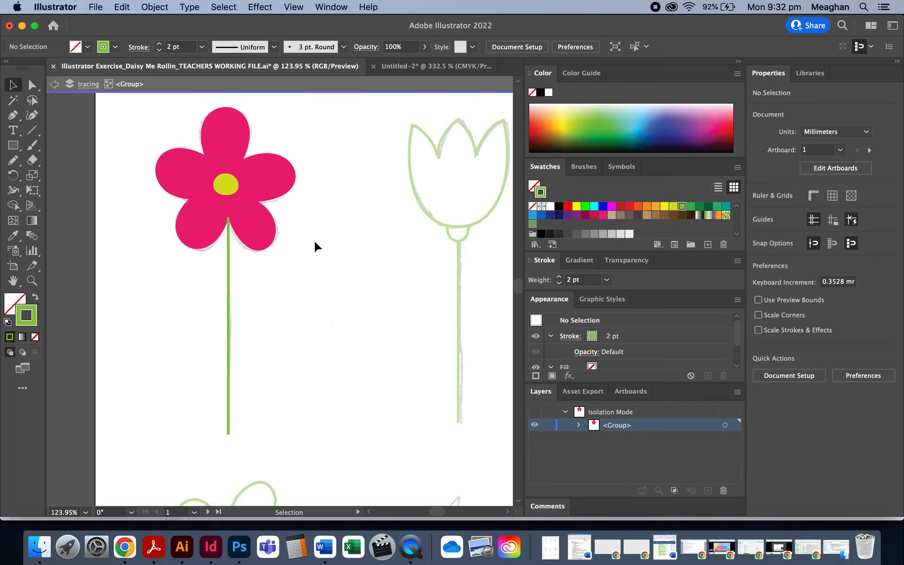
pyautogui.doubleClick(329, 267)
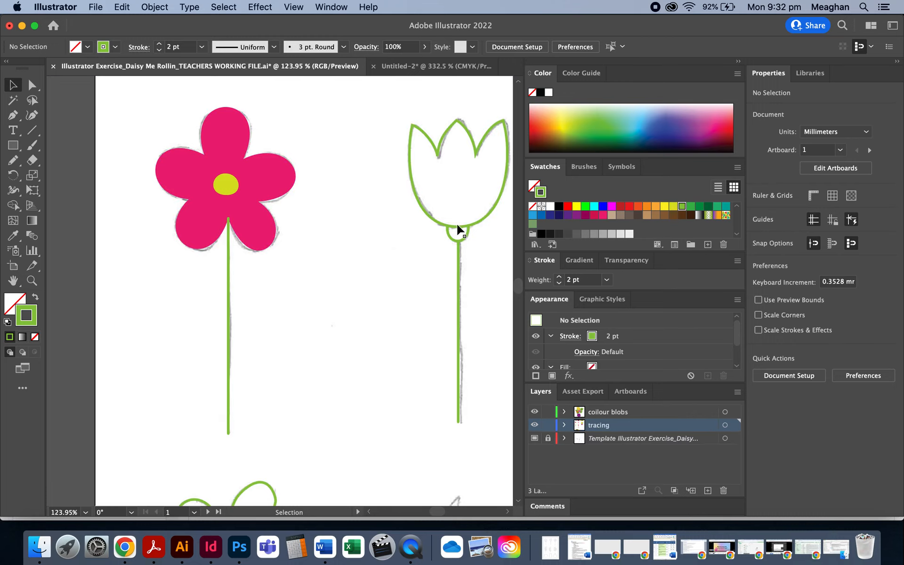
# Step: Try moving the tulip's petal outline away from its stem, and undo the move
pyautogui.moveTo(459, 230); pyautogui.dragTo(355, 212)
pyautogui.press('z')
pyautogui.press('super+z')
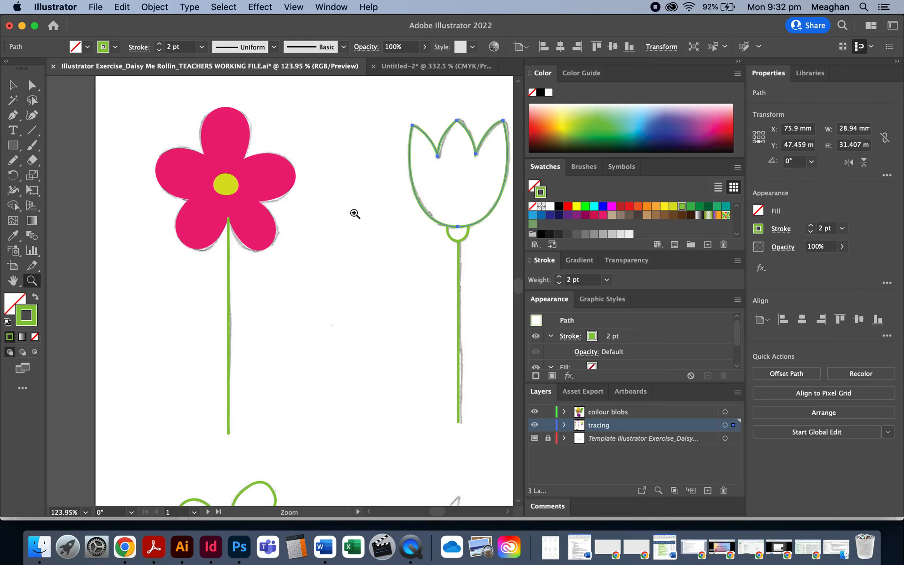
# Step: Select all seven leaf outlines on the leafy branch and group them
pyautogui.scroll(-10, 355, 214)
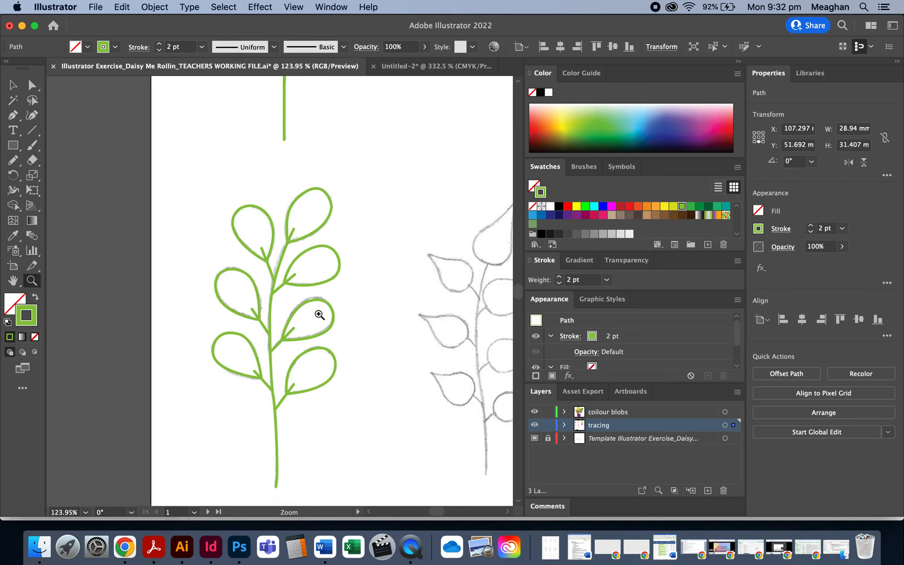
pyautogui.scroll(-3, 319, 314)
pyautogui.press('v')
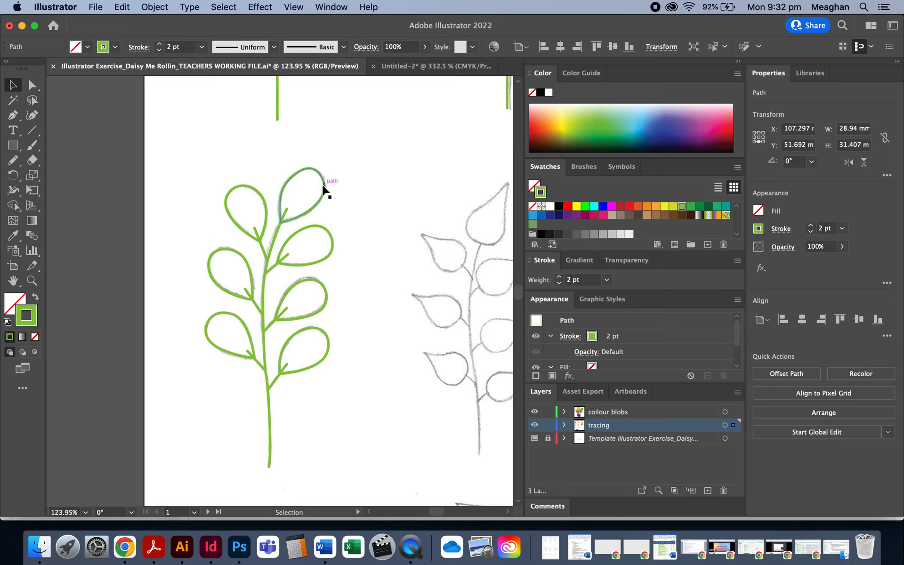
pyautogui.click(324, 189)
pyautogui.click(324, 201)
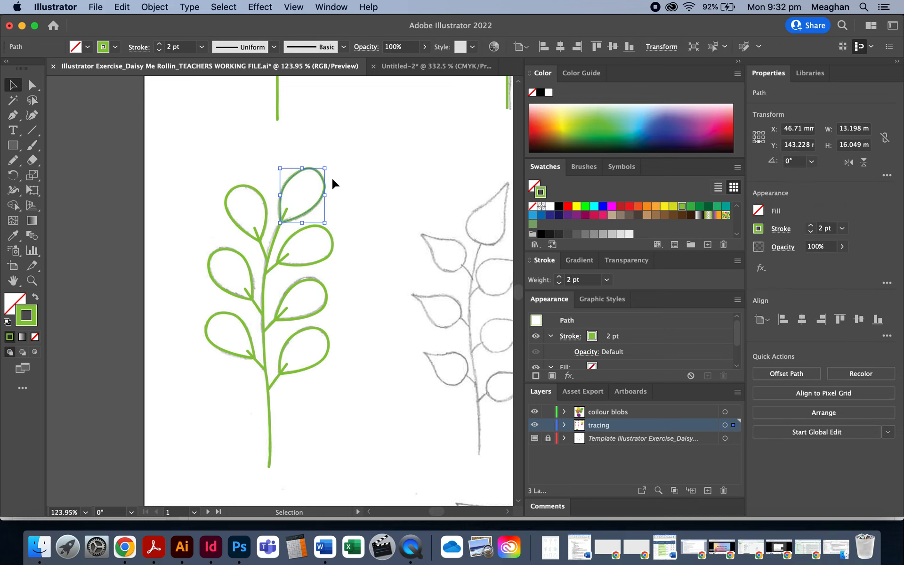
pyautogui.moveTo(349, 173); pyautogui.dragTo(309, 357)
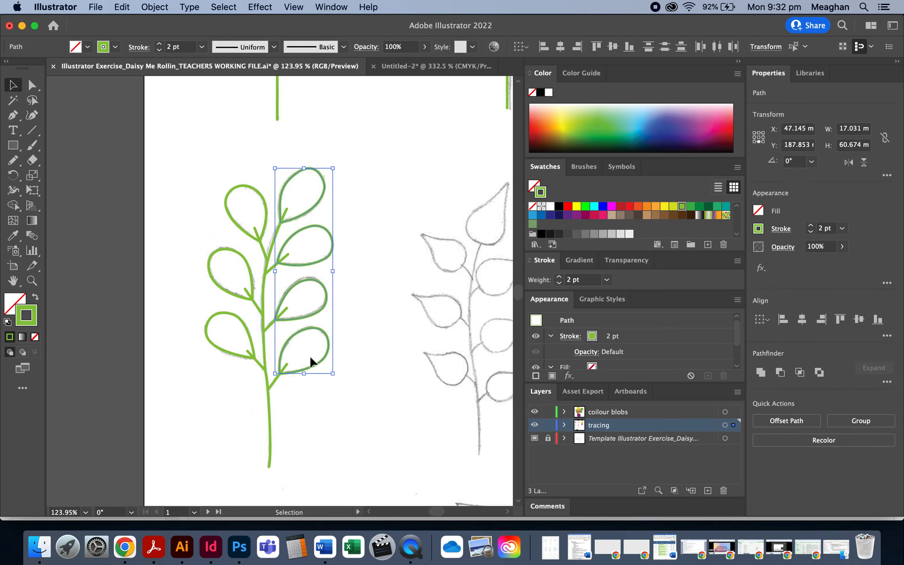
pyautogui.moveTo(187, 158); pyautogui.dragTo(229, 329)
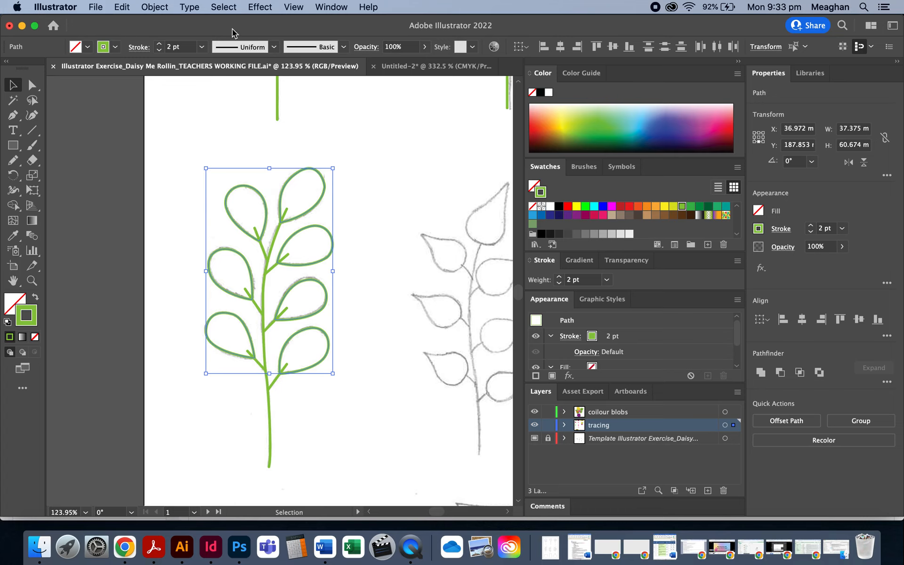
pyautogui.rightClick(307, 192)
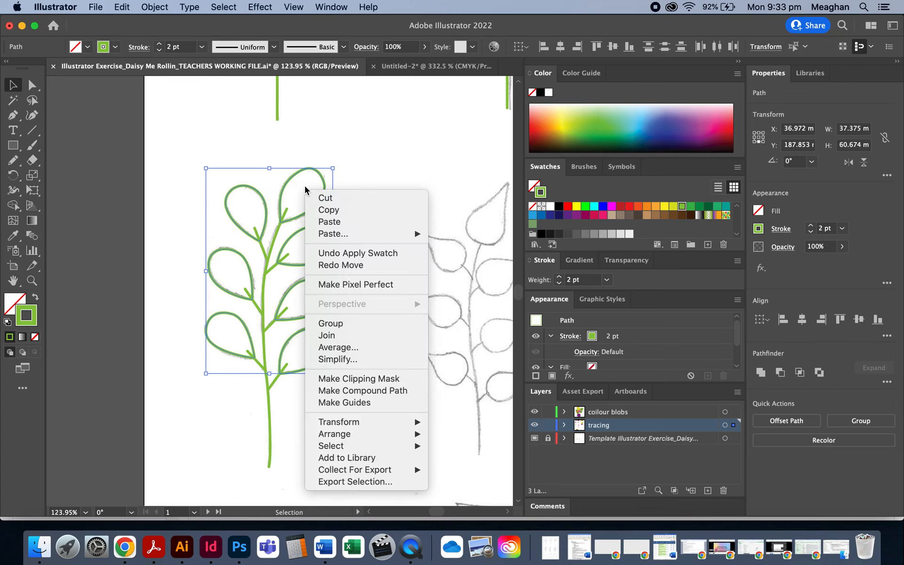
pyautogui.click(345, 325)
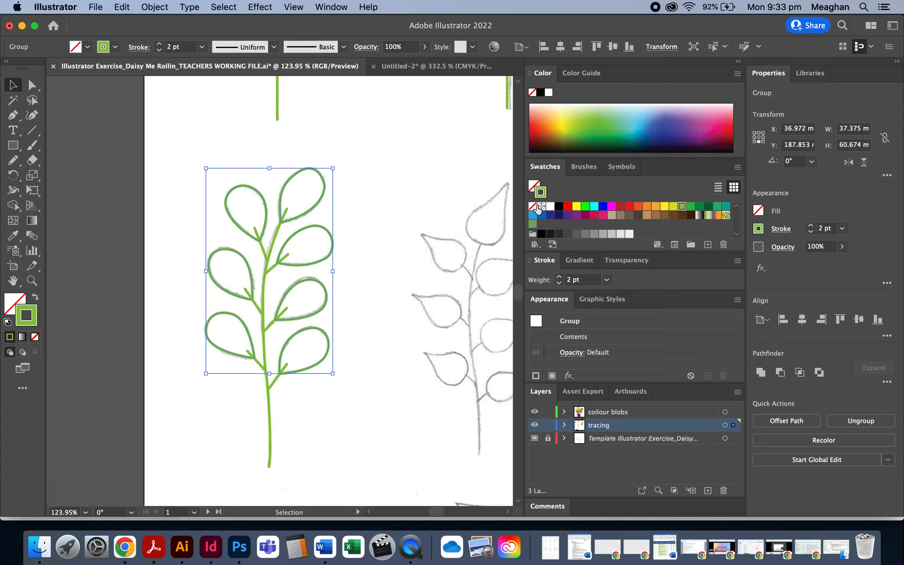
# Step: Set the leaf group's stroke to None and fill it with the dark green swatch
pyautogui.click(534, 206)
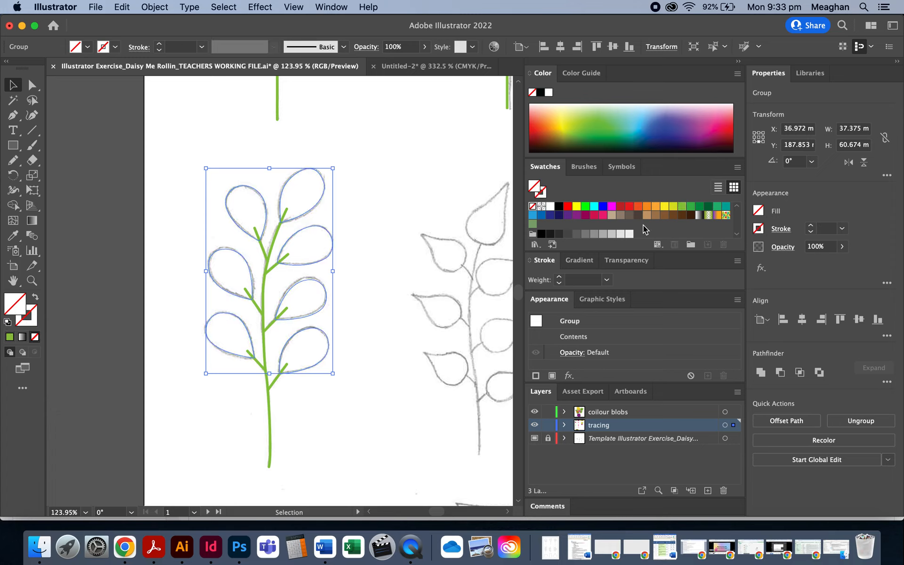
pyautogui.click(699, 209)
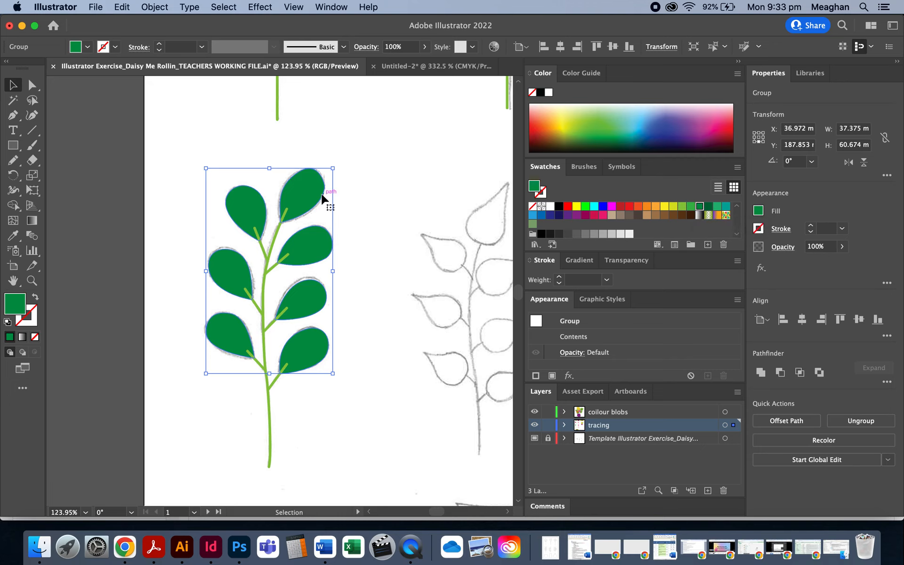
pyautogui.click(359, 225)
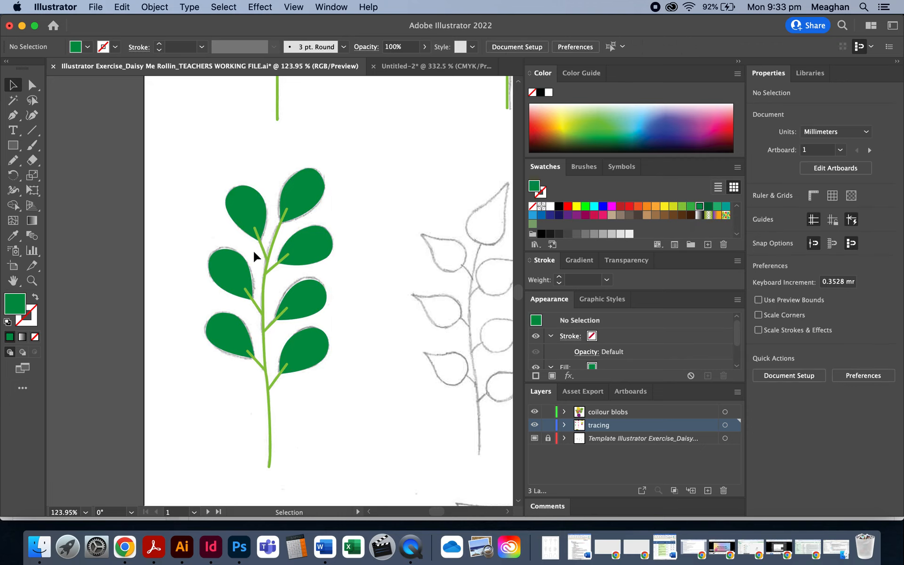
# Step: Select the branch's main stem and show the full stroke options for it
pyautogui.click(271, 261)
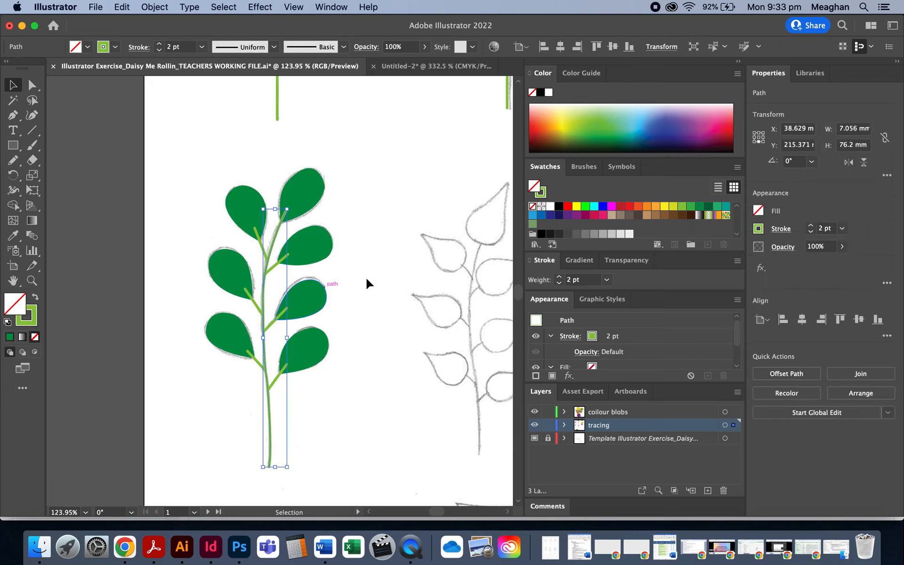
pyautogui.click(399, 244)
pyautogui.scroll(8, 277, 225)
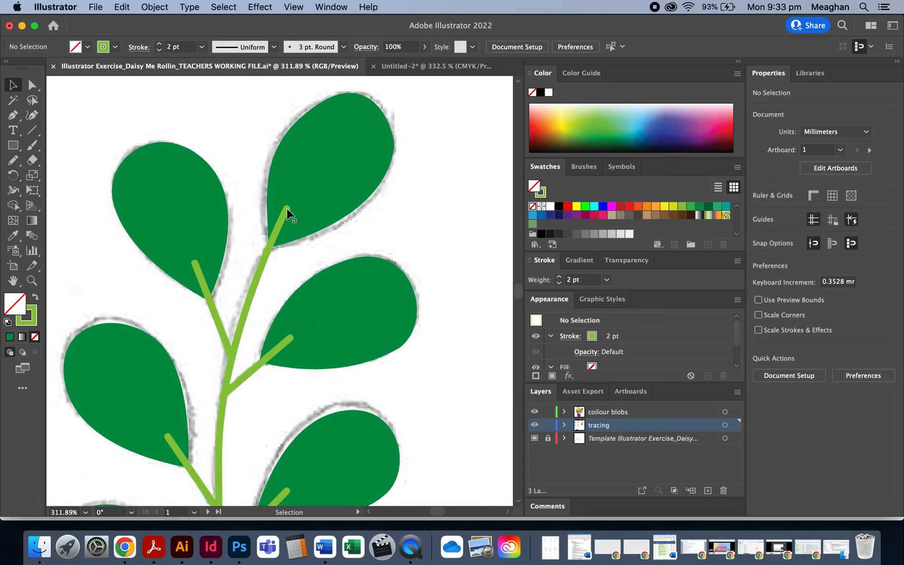
pyautogui.click(276, 238)
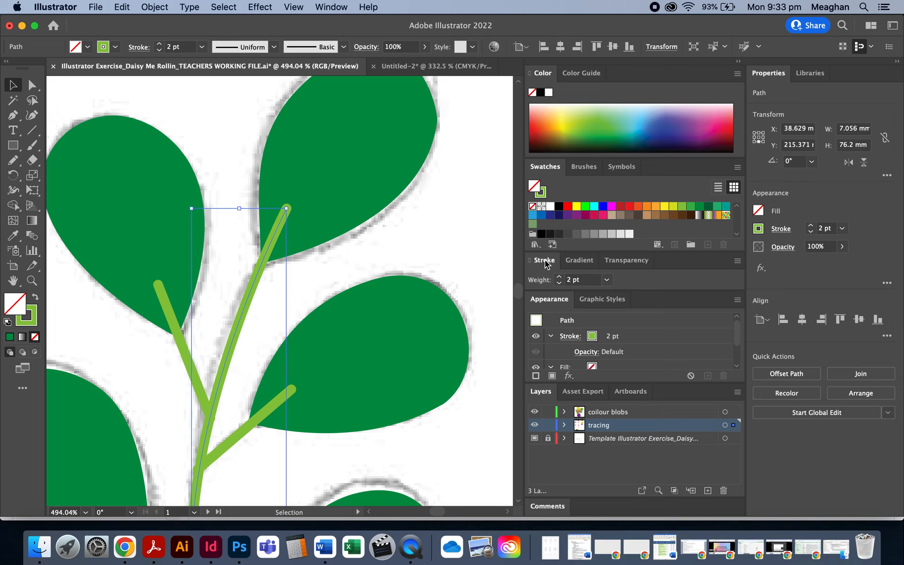
pyautogui.click(738, 262)
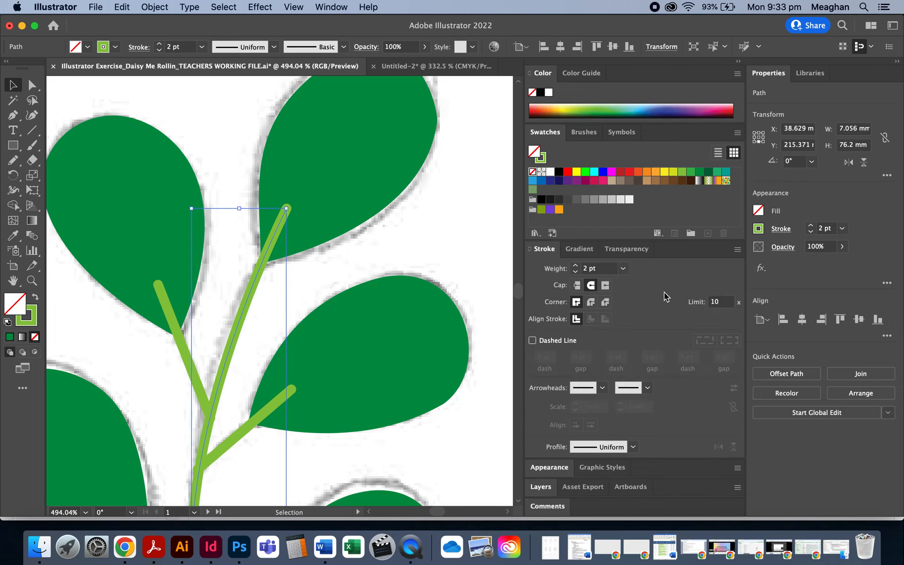
# Step: Compare the butt, round and projecting caps on the tip of the main stem, finishing with the round cap
pyautogui.click(578, 285)
pyautogui.click(468, 263)
pyautogui.click(285, 208)
pyautogui.scroll(5, 273, 194)
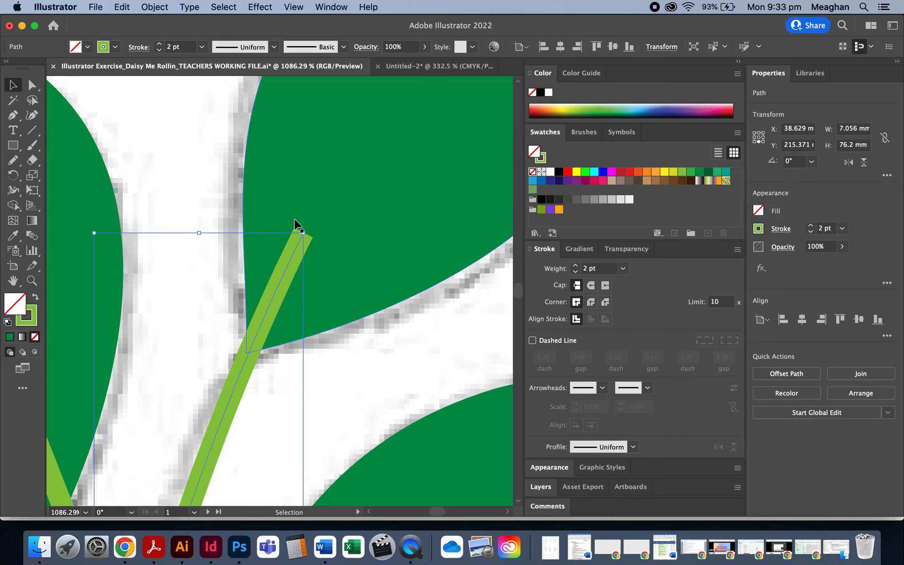
pyautogui.click(594, 287)
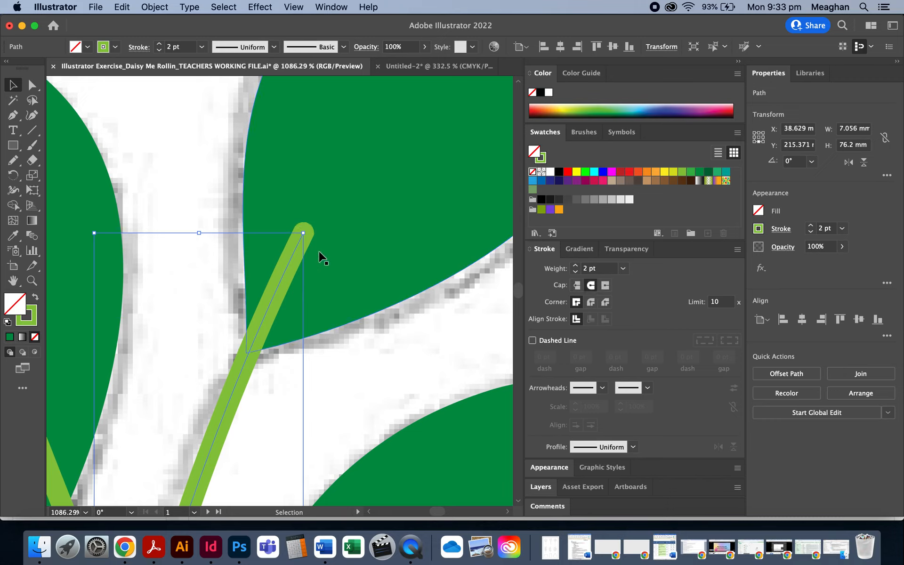
pyautogui.click(606, 285)
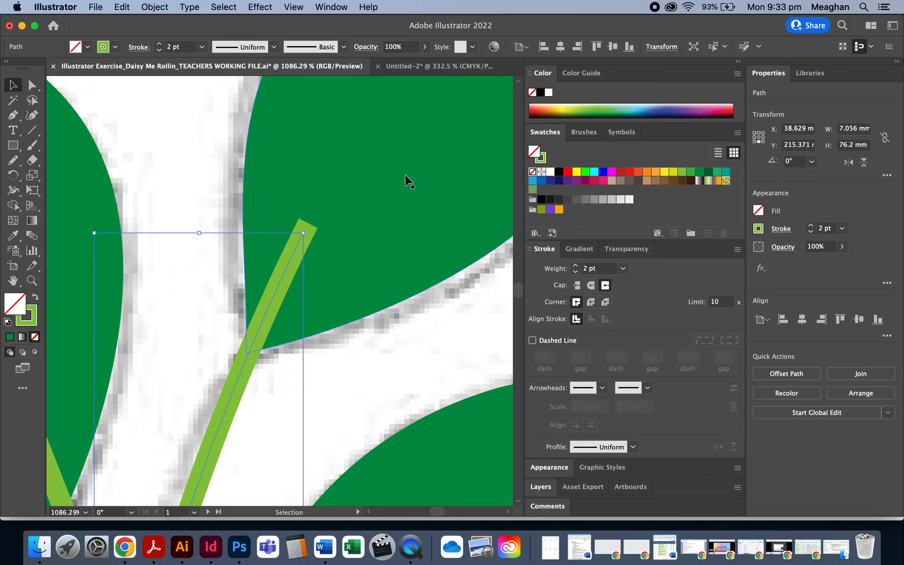
pyautogui.click(577, 285)
pyautogui.click(590, 285)
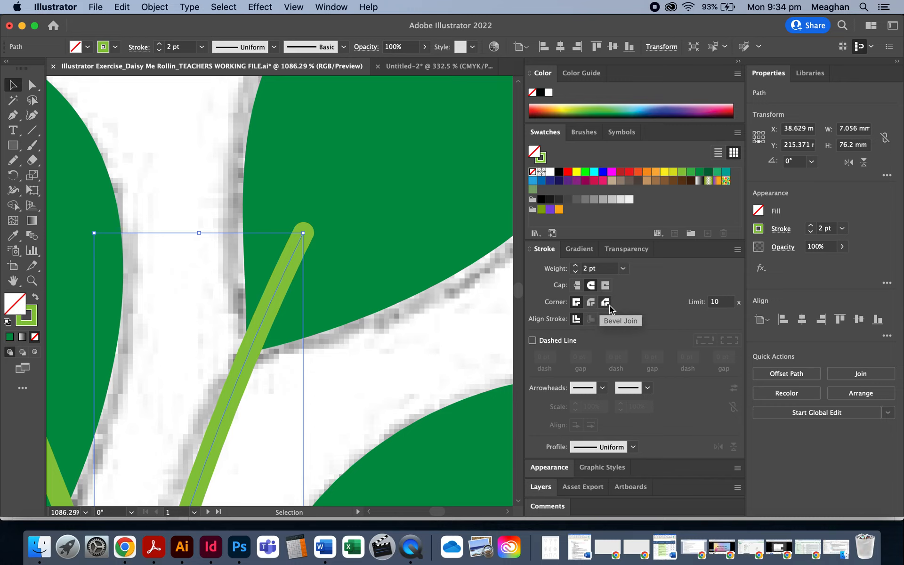
# Step: Select the branch's main stem together with its side stalks and group them
pyautogui.scroll(-5, 333, 349)
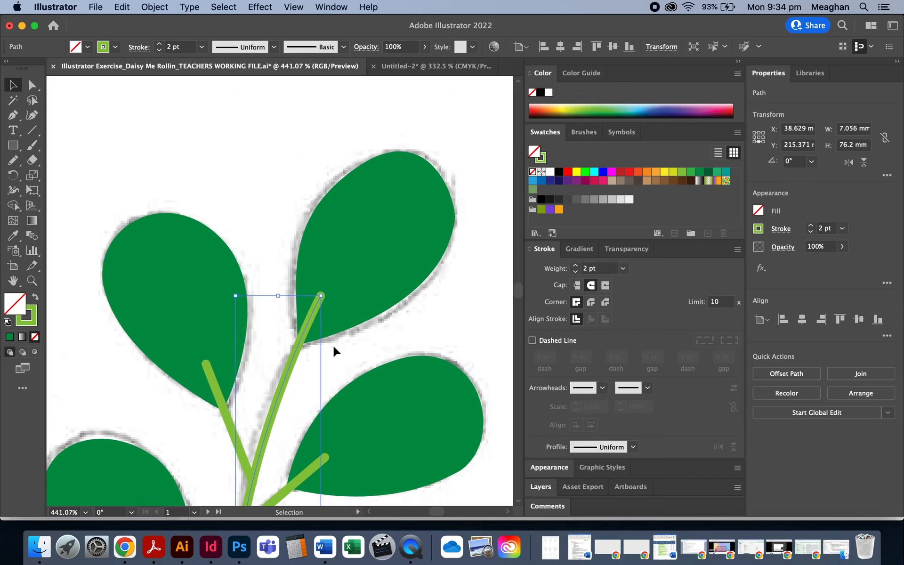
pyautogui.scroll(-10, 333, 351)
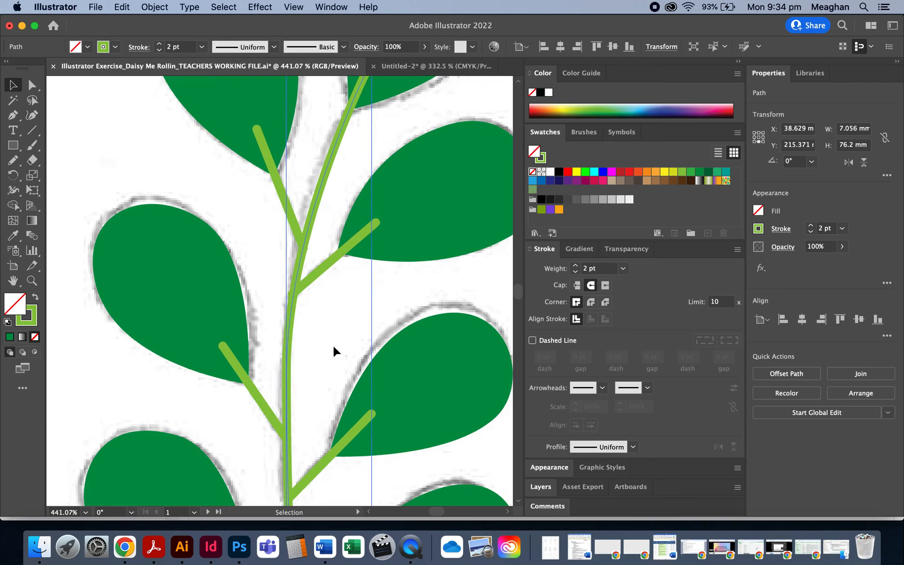
pyautogui.click(278, 210)
pyautogui.click(299, 222)
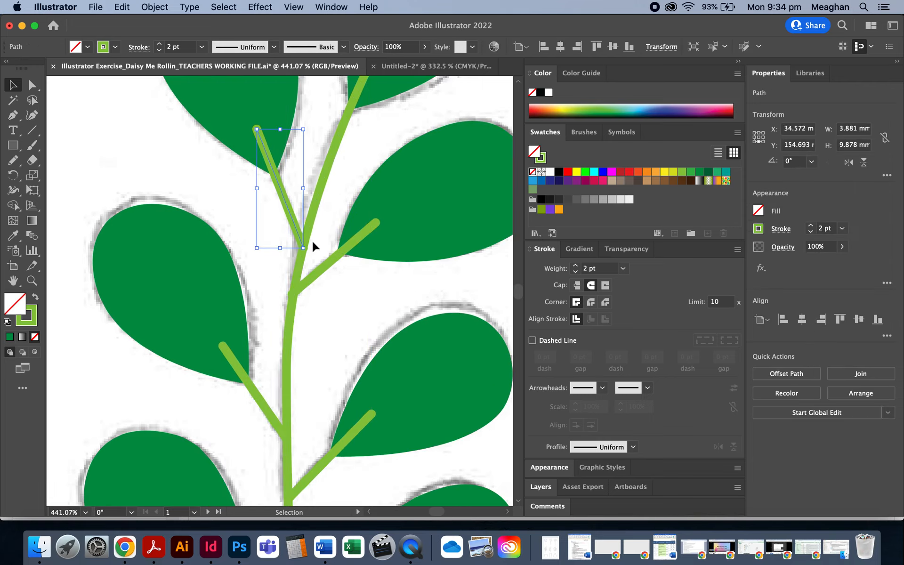
pyautogui.scroll(-4, 274, 320)
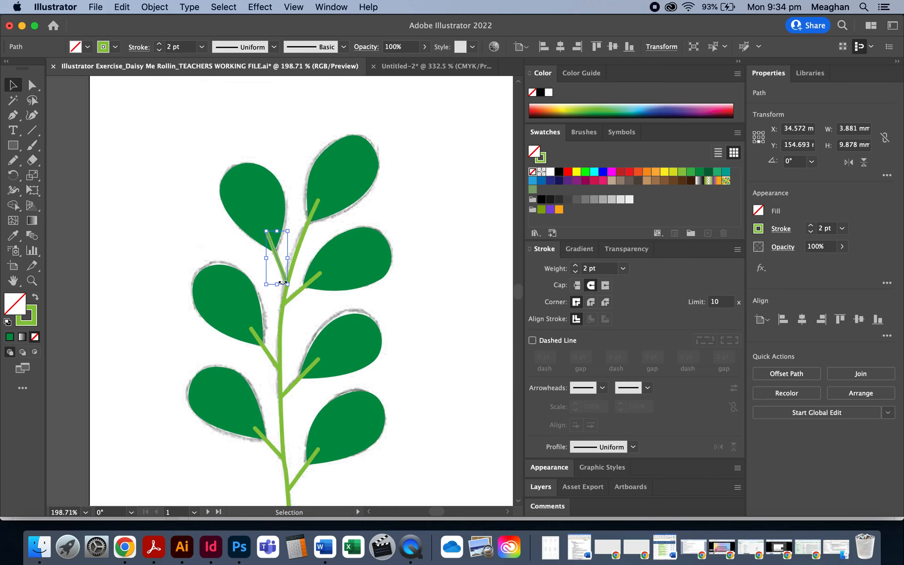
pyautogui.keyDown('shift'); pyautogui.click(301, 248); pyautogui.keyUp('shift')
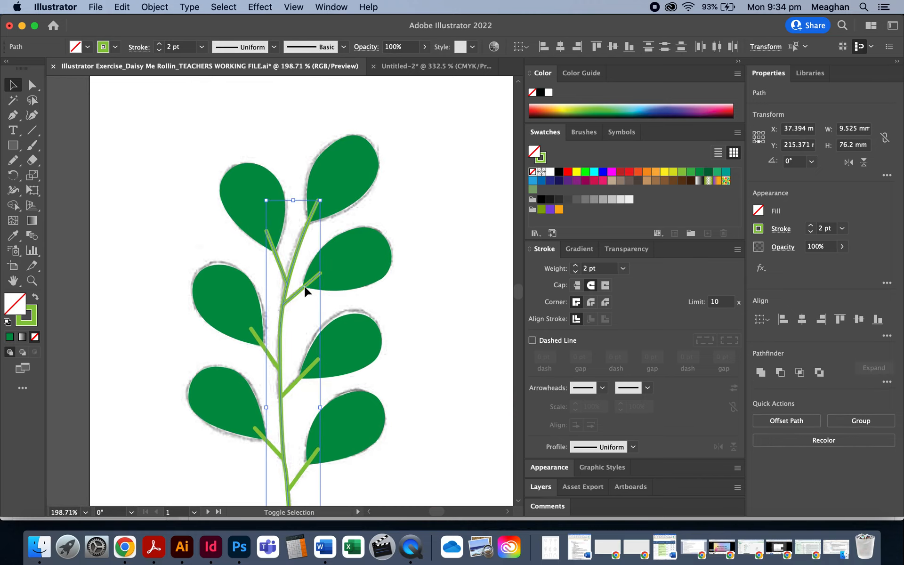
pyautogui.keyDown('shift'); pyautogui.click(258, 342); pyautogui.keyUp('shift')
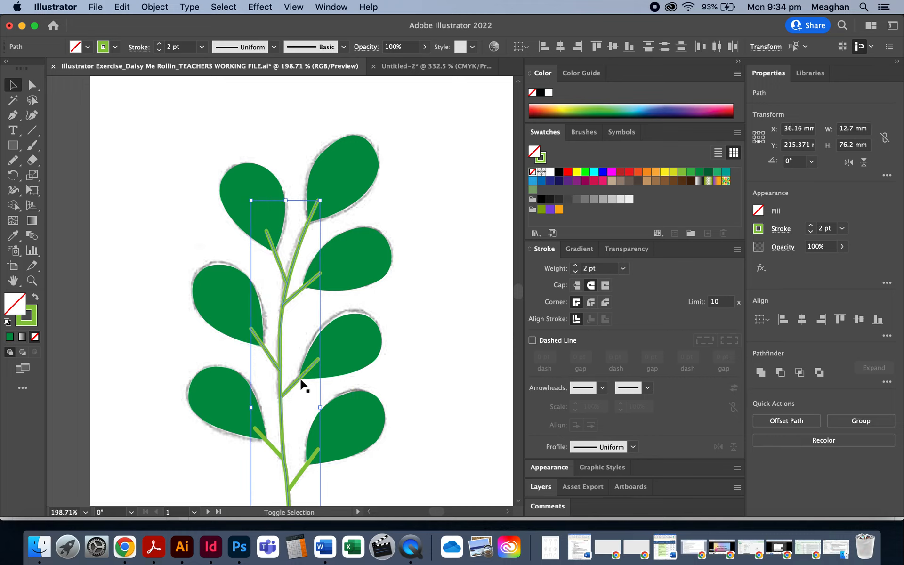
pyautogui.keyDown('shift'); pyautogui.click(264, 439); pyautogui.keyUp('shift')
pyautogui.rightClick(291, 408)
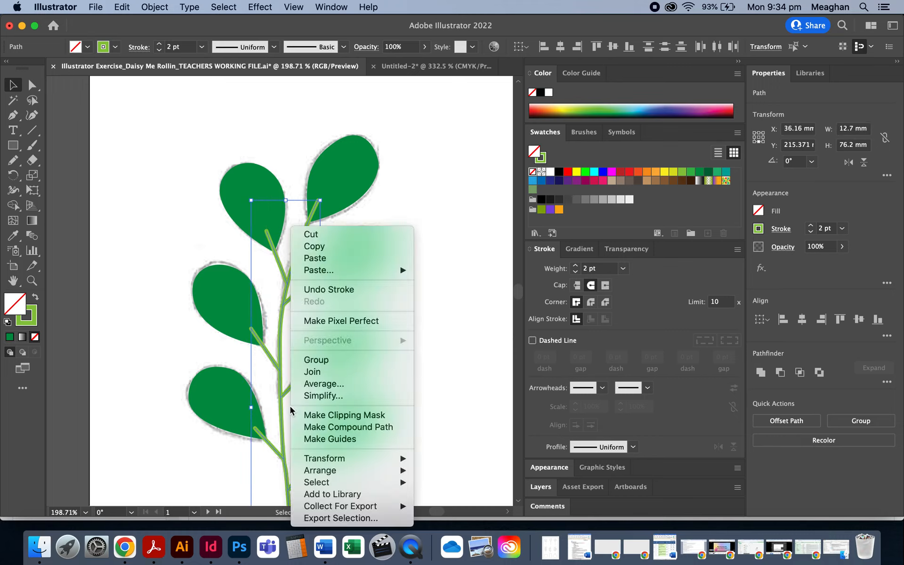
pyautogui.click(329, 362)
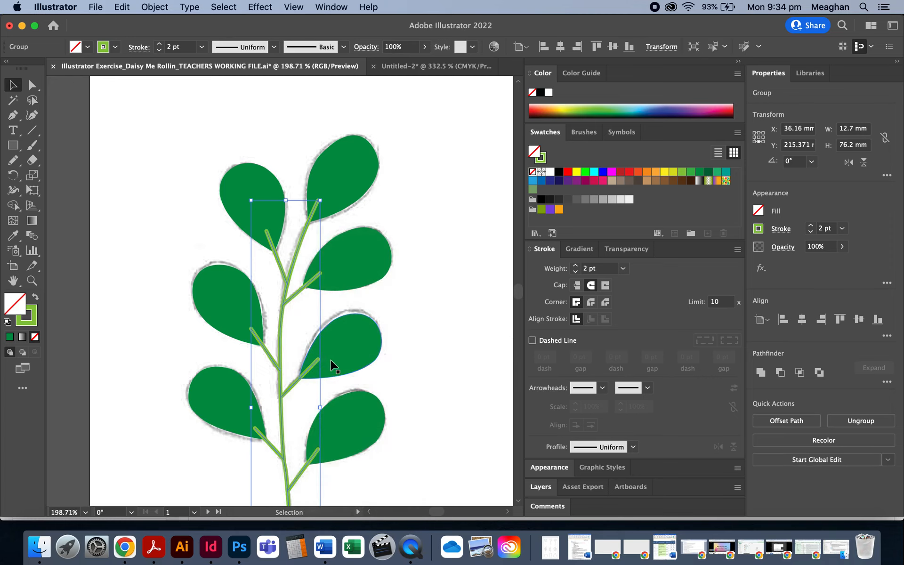
# Step: Try moving the leaf group and the stem group separately, and undo the stem group's move
pyautogui.click(375, 383)
pyautogui.moveTo(334, 363)
pyautogui.mouseDown()
pyautogui.moveTo(353, 339)
pyautogui.moveTo(249, 347)
pyautogui.moveTo(342, 352)
pyautogui.mouseUp()
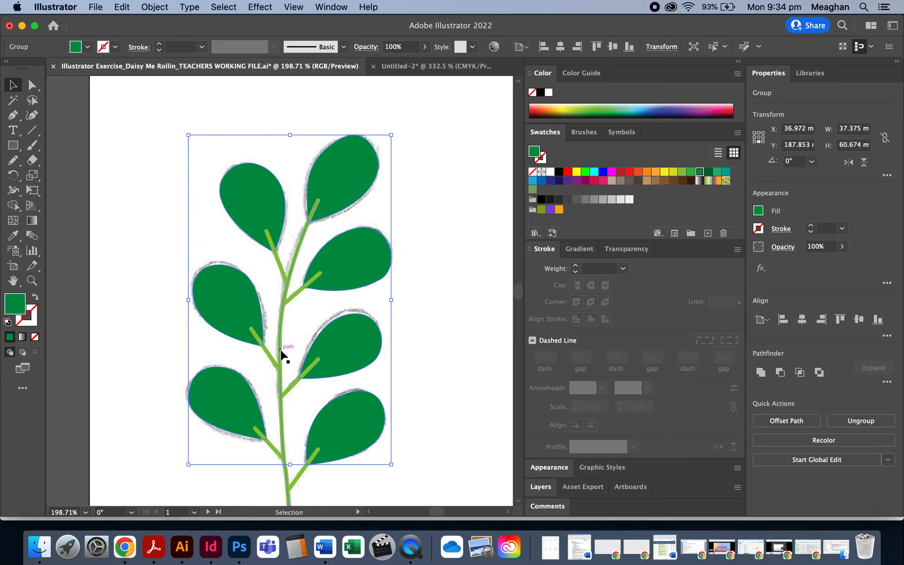
pyautogui.moveTo(281, 353)
pyautogui.mouseDown()
pyautogui.moveTo(323, 323)
pyautogui.moveTo(283, 338)
pyautogui.moveTo(281, 329)
pyautogui.moveTo(298, 329)
pyautogui.mouseUp()
pyautogui.press('super+z')
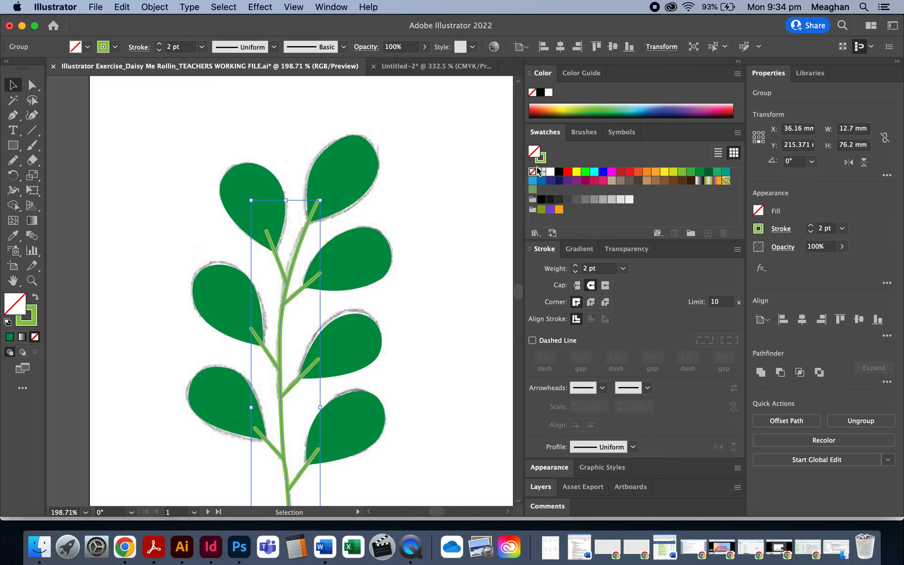
# Step: Try a red fill on the stem group, set its fill back to None, and deselect it
pyautogui.click(544, 159)
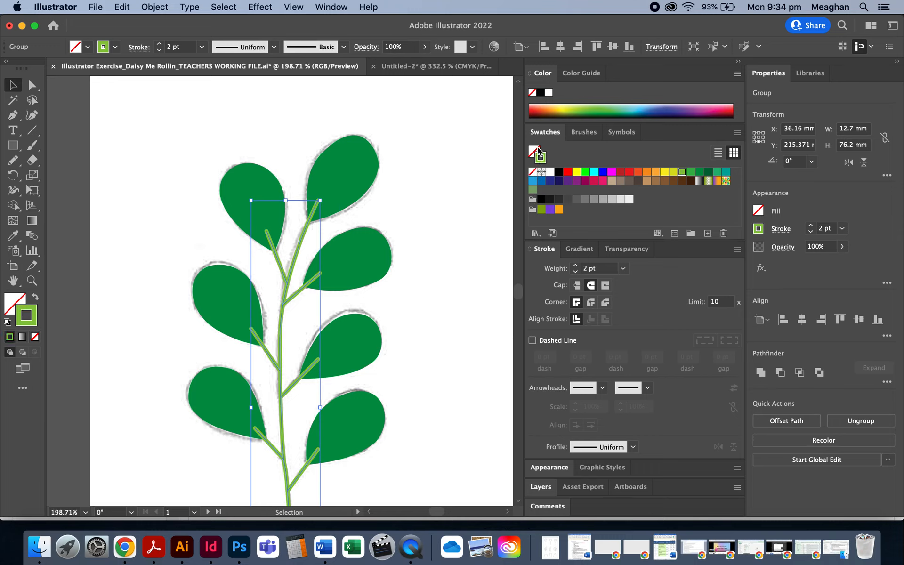
pyautogui.click(537, 151)
pyautogui.click(568, 172)
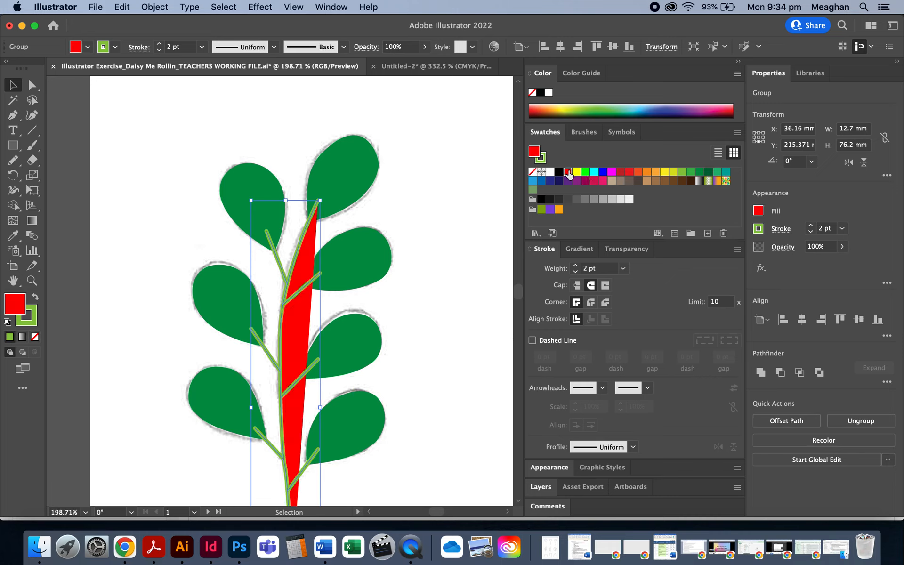
pyautogui.scroll(-3, 228, 317)
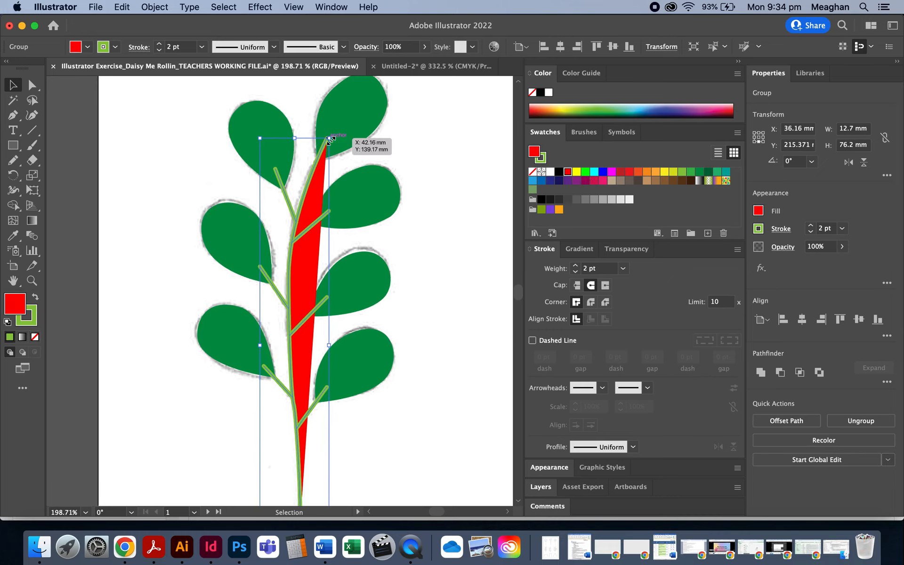
pyautogui.scroll(-3, 280, 378)
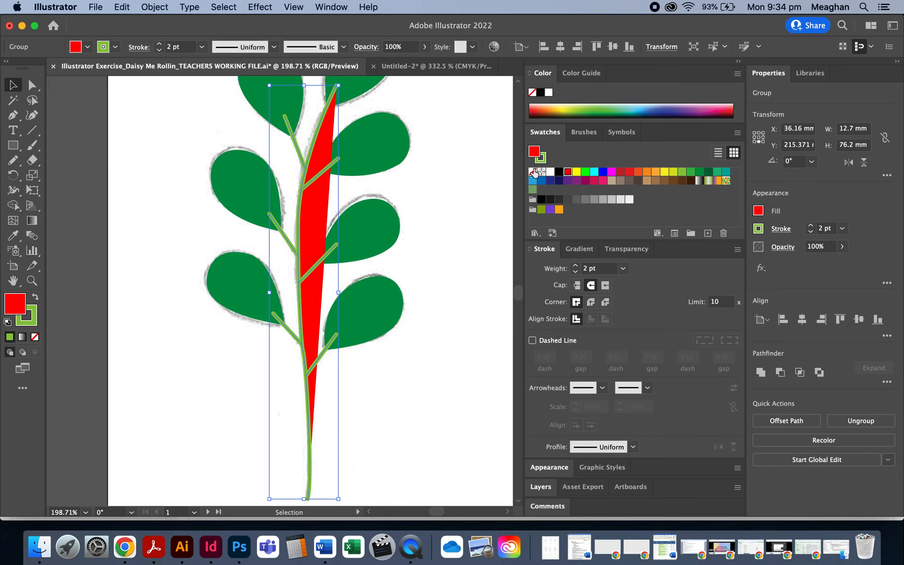
pyautogui.click(533, 171)
pyautogui.click(433, 232)
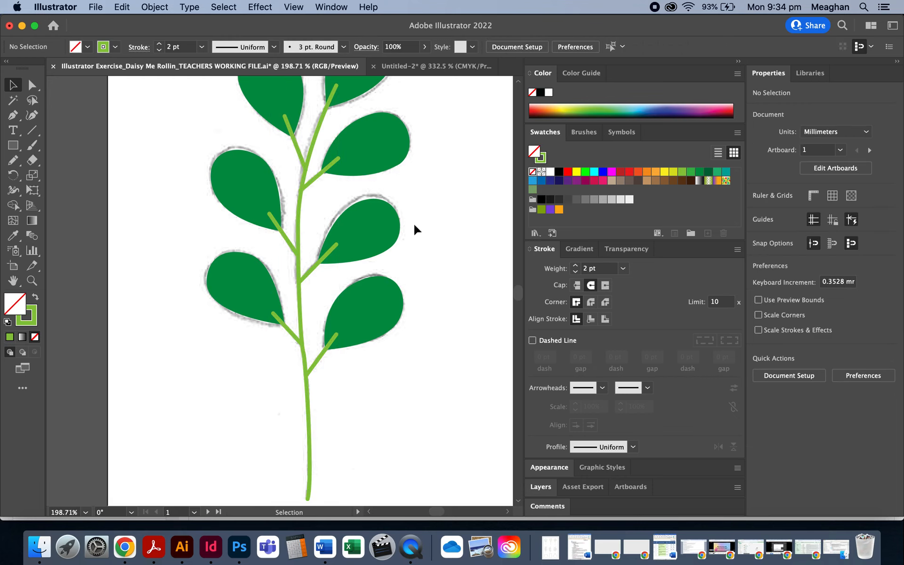
# Step: Select the branch's leaf group together with its stem group and combine them into one group
pyautogui.click(357, 246)
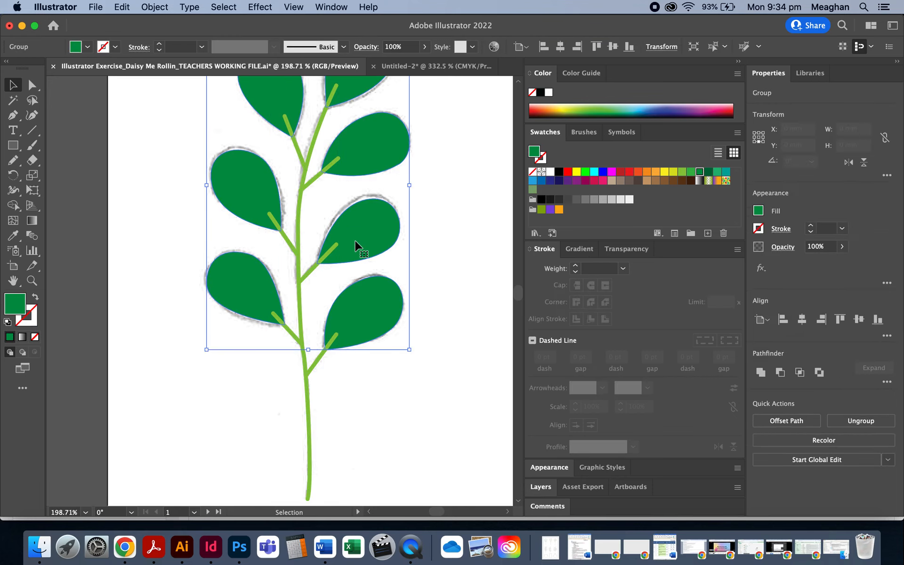
pyautogui.keyDown('shift'); pyautogui.click(285, 384); pyautogui.keyUp('shift')
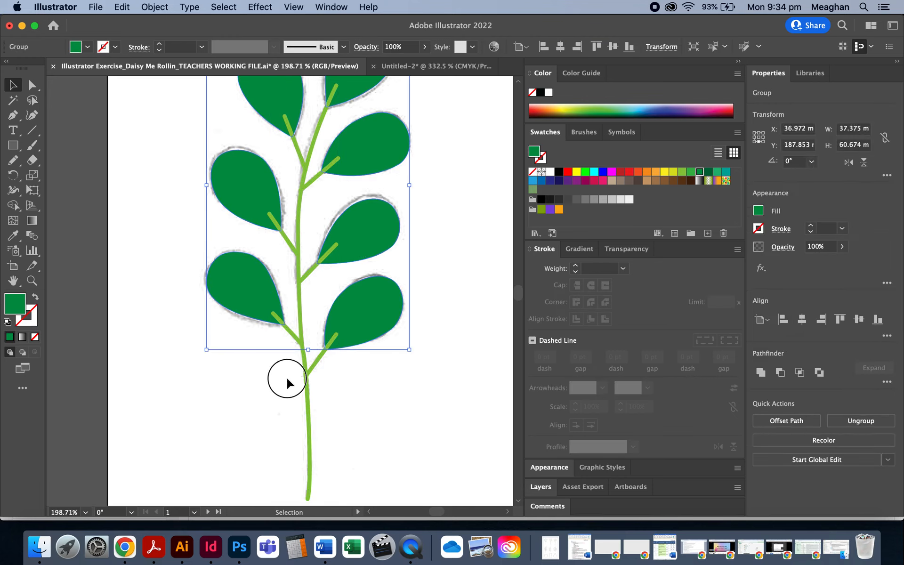
pyautogui.rightClick(362, 290)
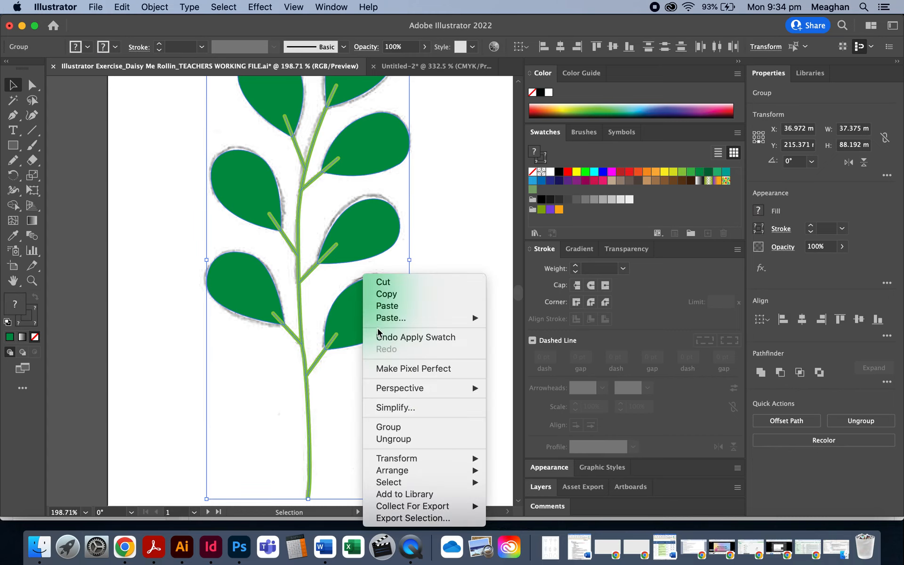
pyautogui.click(403, 431)
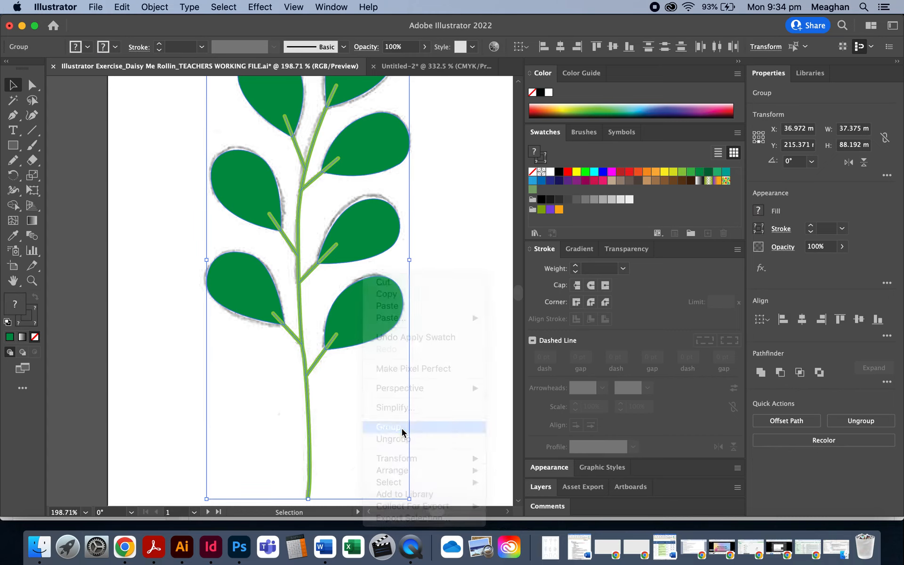
pyautogui.click(440, 396)
pyautogui.moveTo(383, 333)
pyautogui.mouseDown()
pyautogui.moveTo(476, 351)
pyautogui.moveTo(354, 323)
pyautogui.moveTo(360, 317)
pyautogui.moveTo(409, 335)
pyautogui.moveTo(383, 335)
pyautogui.mouseUp()
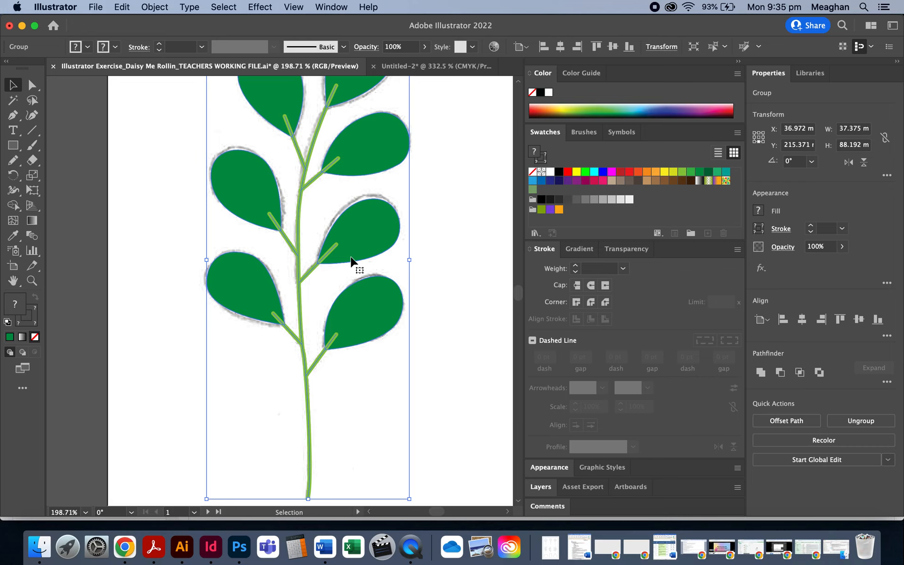
# Step: Isolate the branch group, try moving its leaf group away from the stems, undo the move, and exit isolation
pyautogui.doubleClick(377, 231)
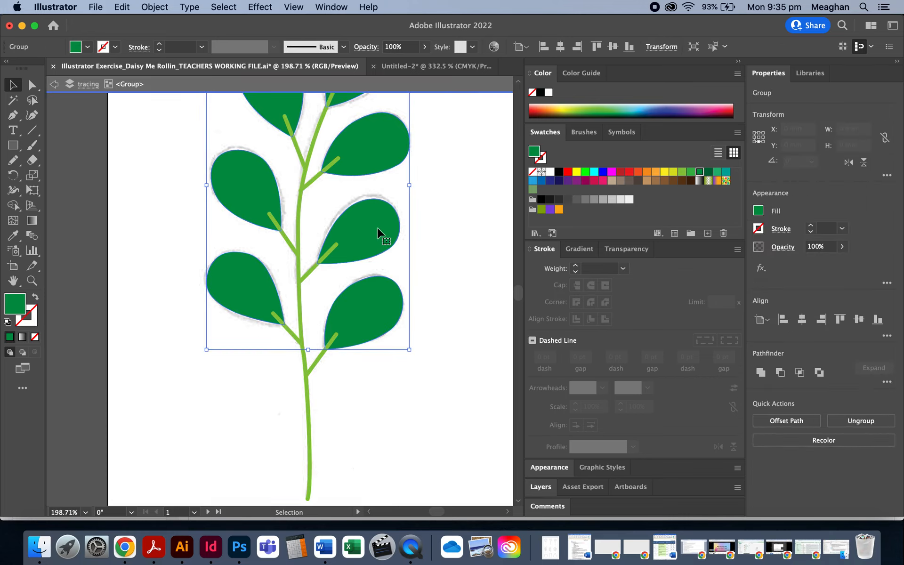
pyautogui.scroll(3, 424, 247)
pyautogui.moveTo(377, 282)
pyautogui.mouseDown()
pyautogui.moveTo(429, 281)
pyautogui.moveTo(369, 282)
pyautogui.moveTo(384, 278)
pyautogui.mouseUp()
pyautogui.press('z')
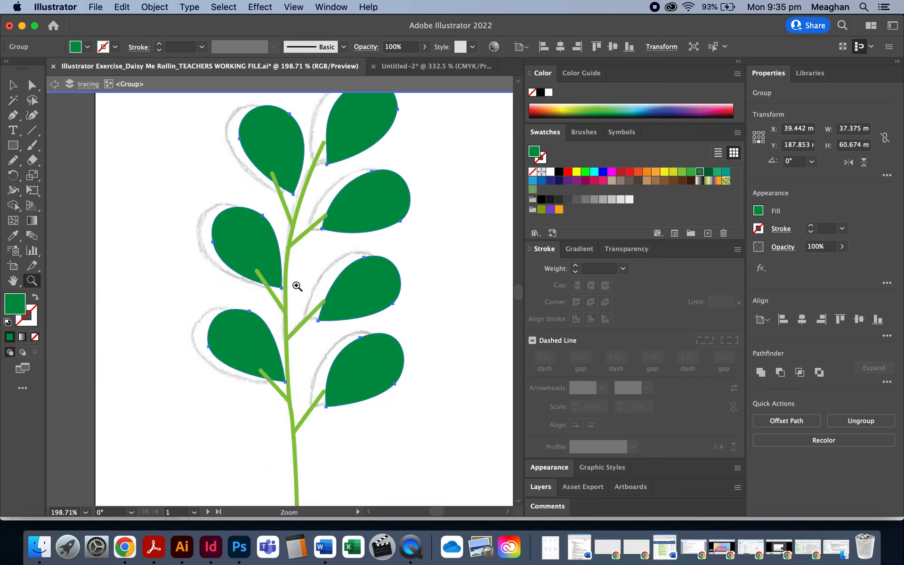
pyautogui.press('super+z')
pyautogui.press('v')
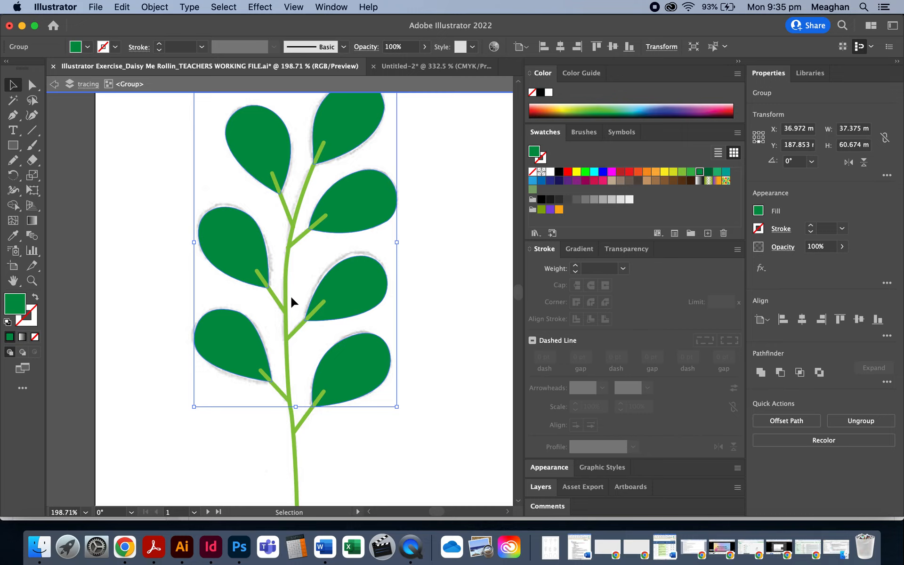
pyautogui.click(433, 356)
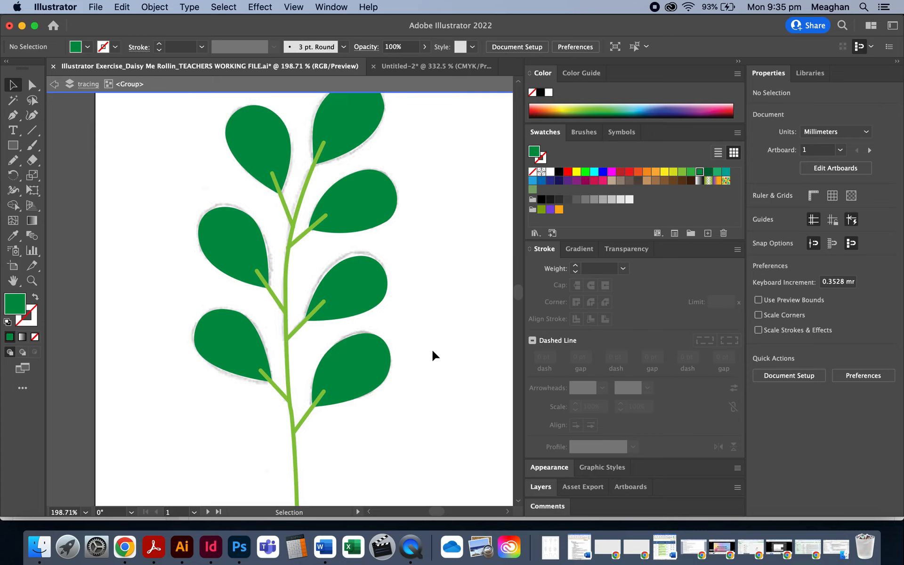
pyautogui.doubleClick(434, 355)
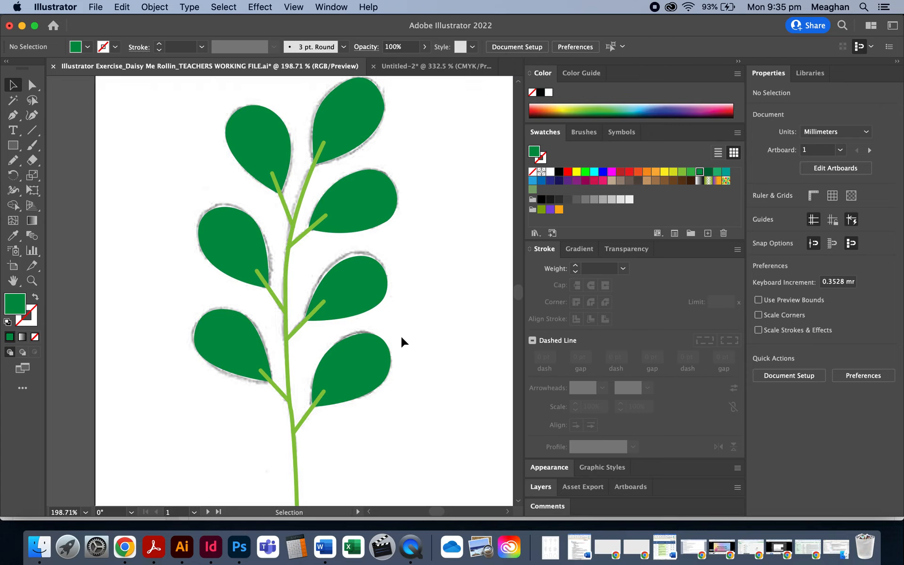
# Step: Give the traced vase below the leafy branch a dark magenta fill and no stroke, leaving it deselected
pyautogui.scroll(-3, 403, 342)
pyautogui.scroll(-5, 403, 342)
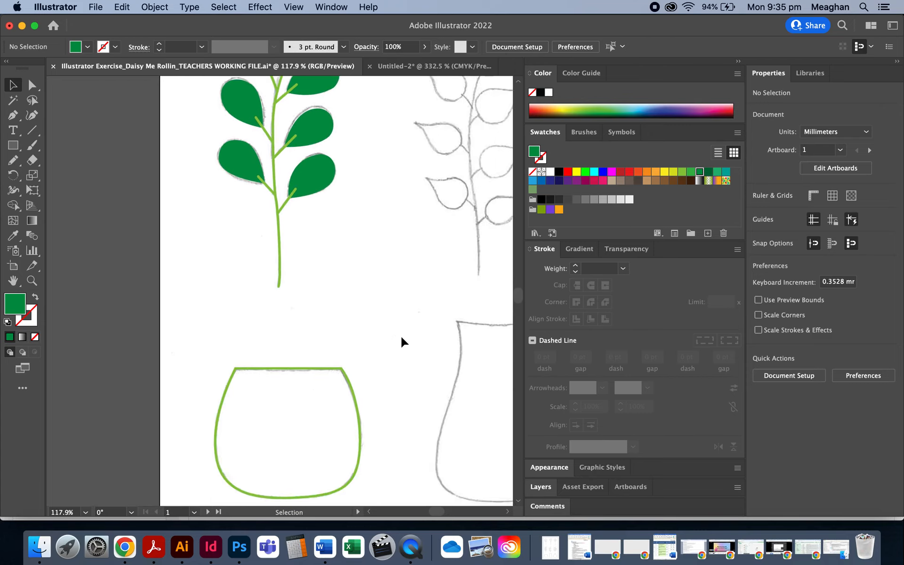
pyautogui.scroll(-2, 403, 342)
pyautogui.hscroll(1, 402, 342)
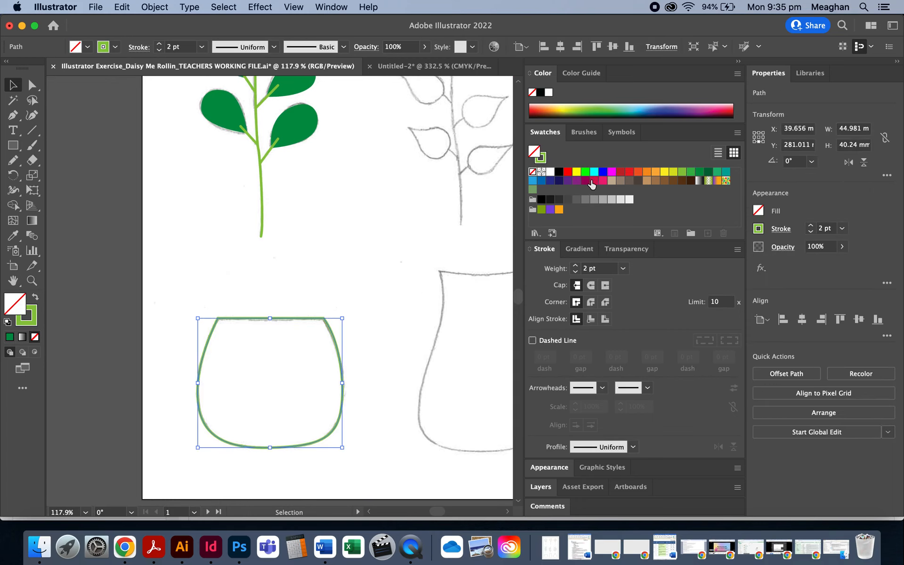
pyautogui.click(585, 181)
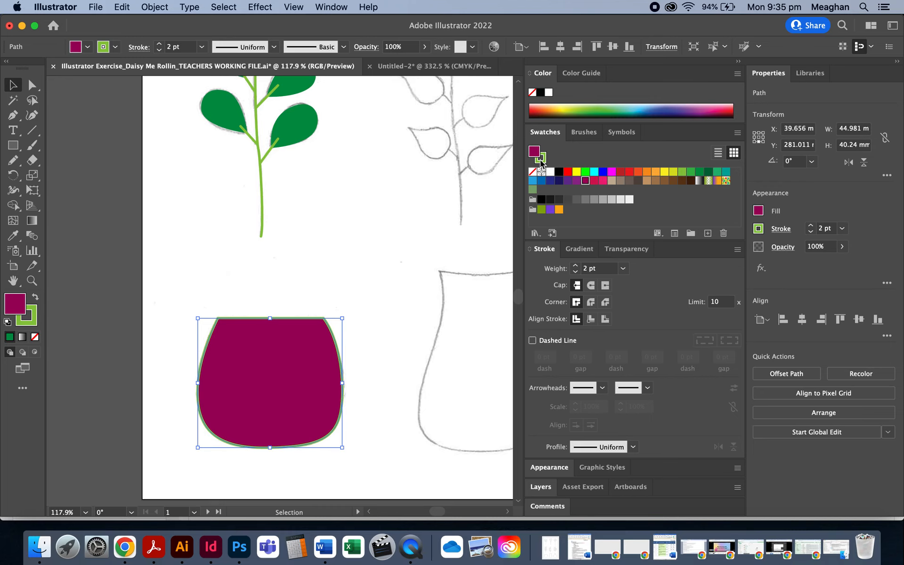
pyautogui.click(542, 160)
pyautogui.click(532, 172)
pyautogui.click(383, 258)
# Step: Review the traced flowers, branches and vases on the first artboard and the example bouquet on the neighbouring artboard
pyautogui.scroll(-3, 383, 260)
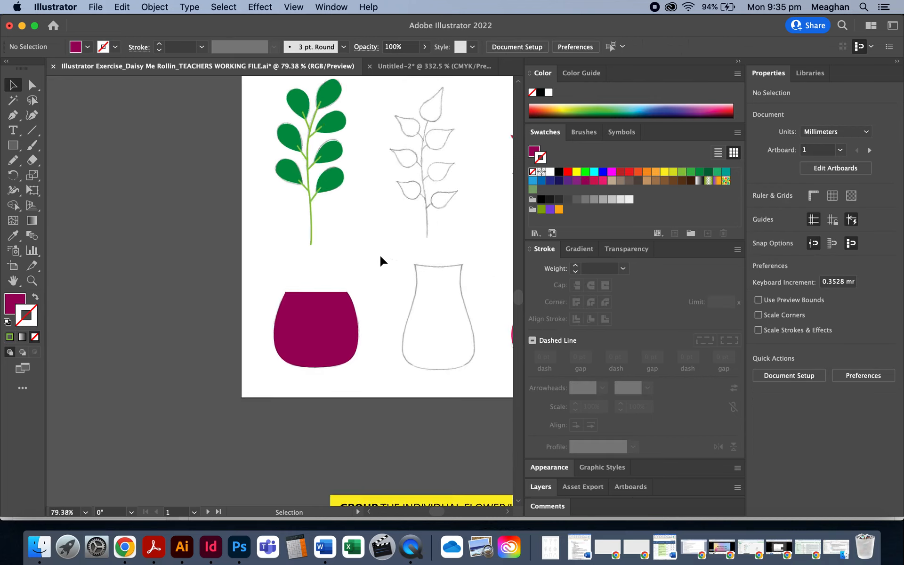
pyautogui.scroll(-5, 382, 258)
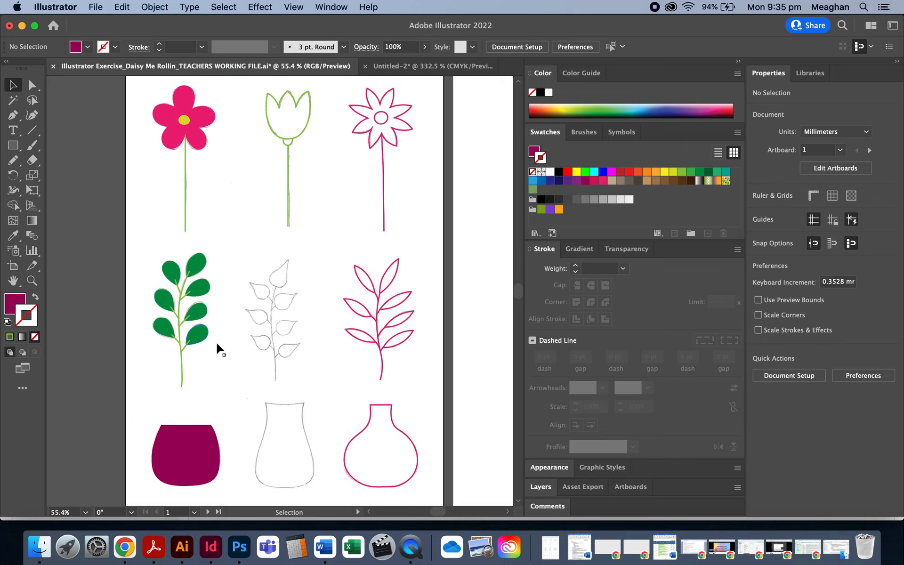
pyautogui.hscroll(2, 290, 378)
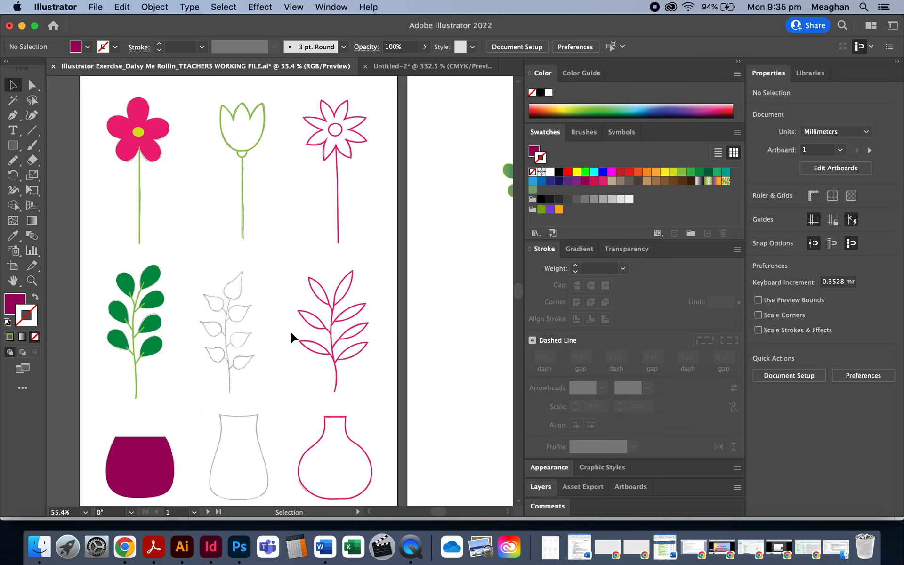
pyautogui.scroll(-1, 291, 338)
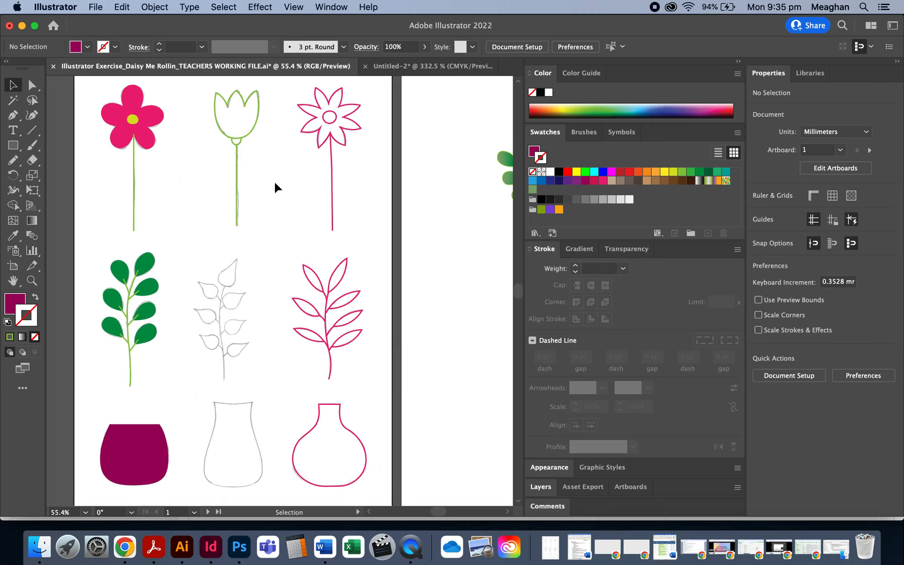
pyautogui.hscroll(2, 276, 188)
pyautogui.hscroll(5, 325, 213)
pyautogui.scroll(2, 325, 213)
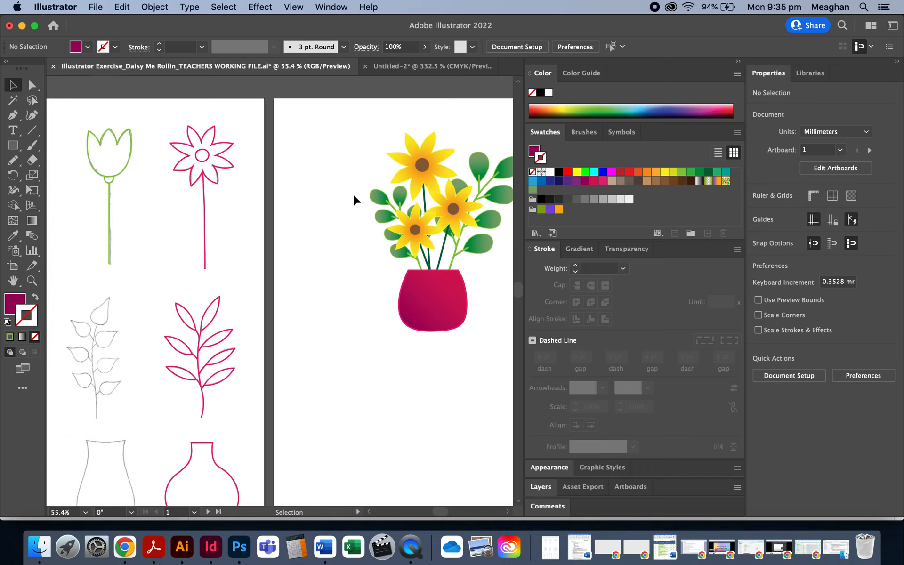
pyautogui.hscroll(-15, 335, 286)
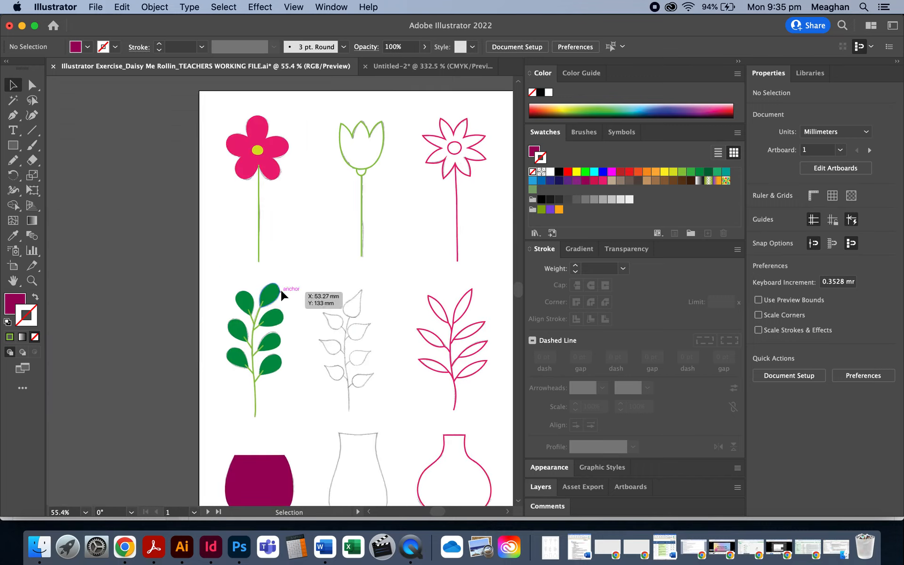
# Step: Draw a new artboard about 193 by 249 mm in the empty space to the left of the first artboard
pyautogui.hscroll(-2, 281, 296)
pyautogui.scroll(-1, 282, 296)
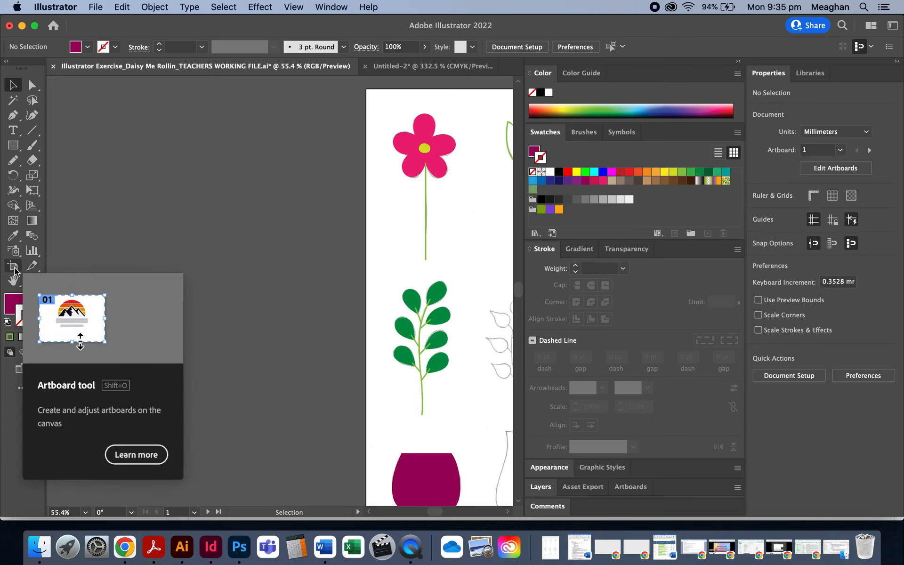
pyautogui.click(14, 266)
pyautogui.moveTo(64, 92); pyautogui.dragTo(80, 113)
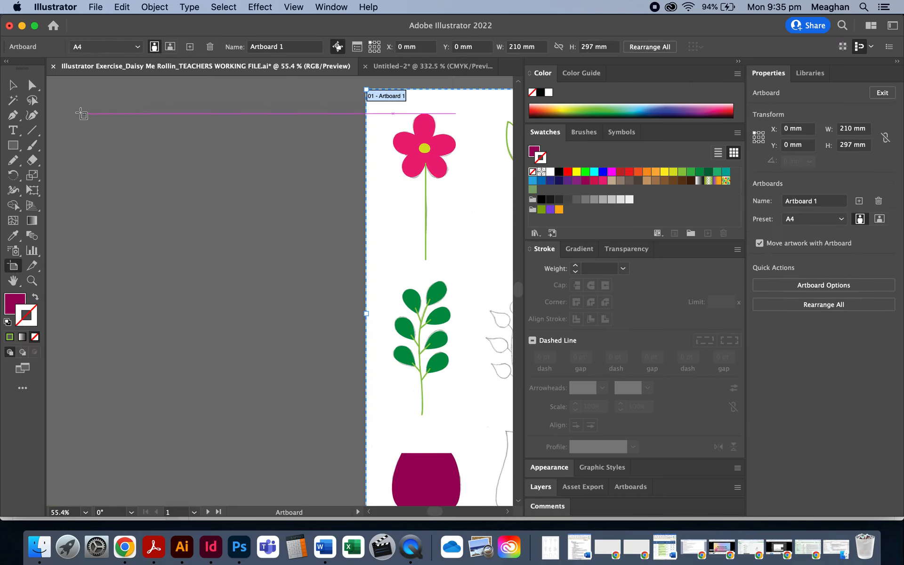
pyautogui.moveTo(105, 150); pyautogui.dragTo(355, 469)
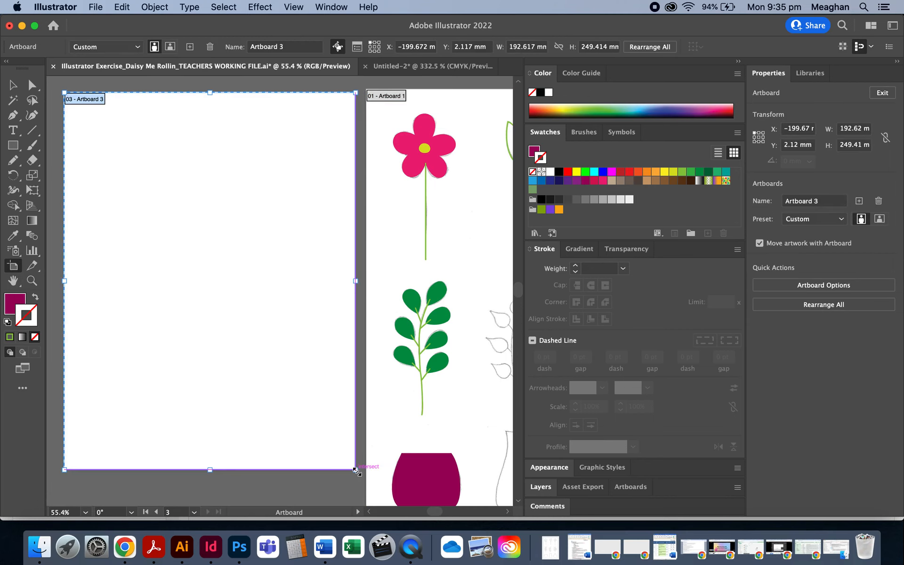
pyautogui.click(14, 85)
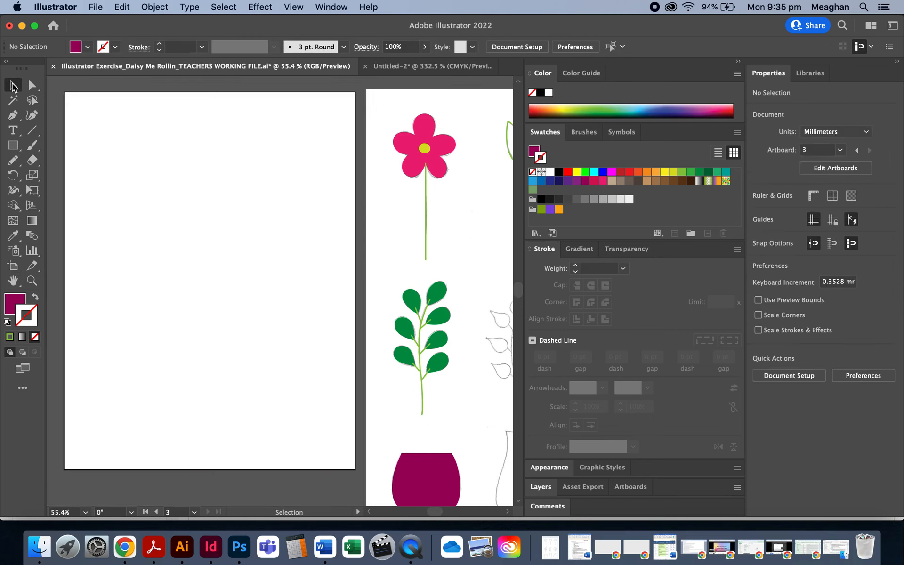
pyautogui.rightClick(157, 230)
pyautogui.click(105, 248)
pyautogui.scroll(-2, 188, 275)
pyautogui.scroll(-1, 188, 275)
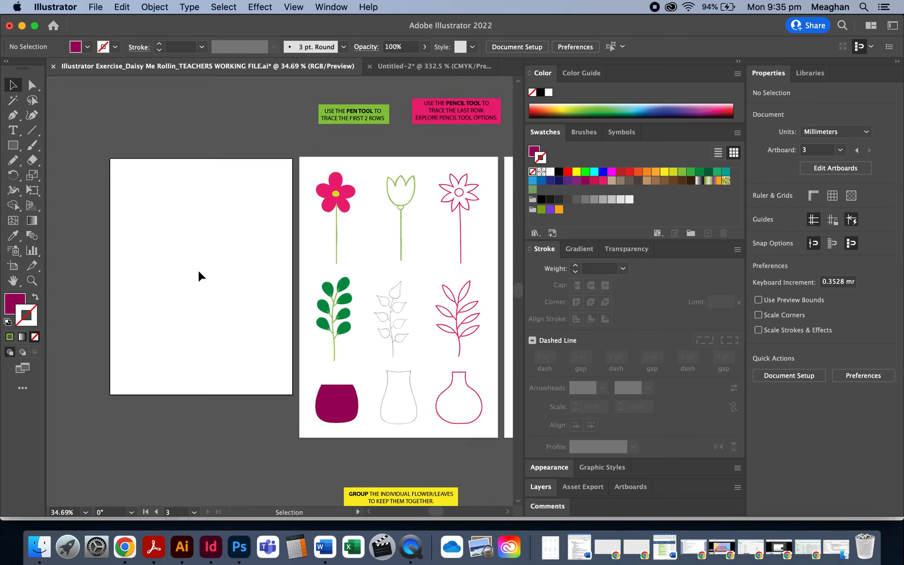
# Step: Resize the new artboard to 210 mm wide and 297 mm high, using its top-right corner as the reference point
pyautogui.click(14, 268)
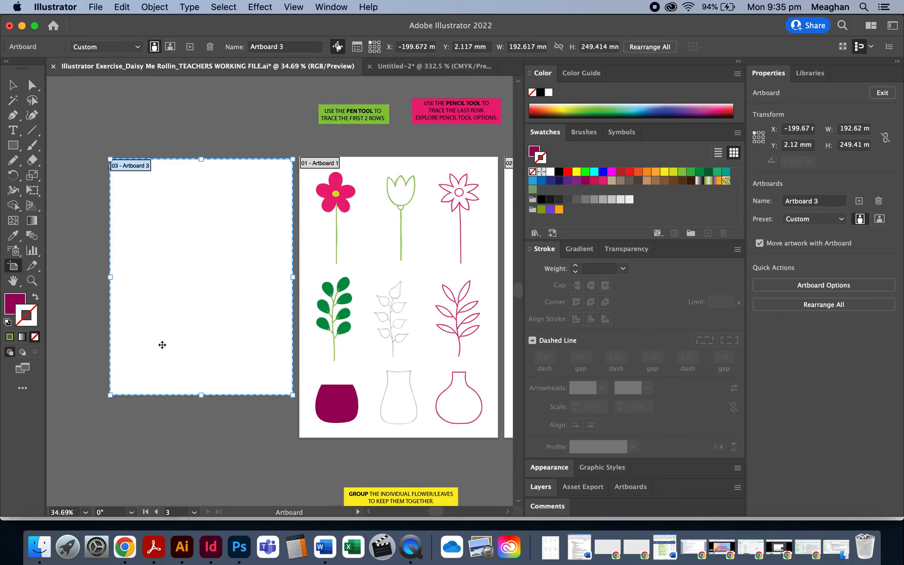
pyautogui.moveTo(107, 395); pyautogui.dragTo(80, 437)
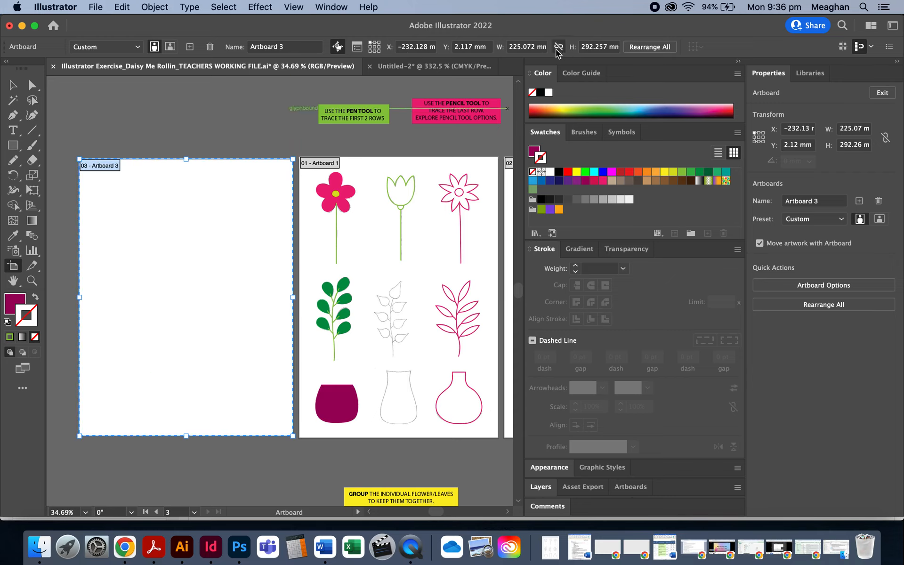
pyautogui.doubleClick(530, 48)
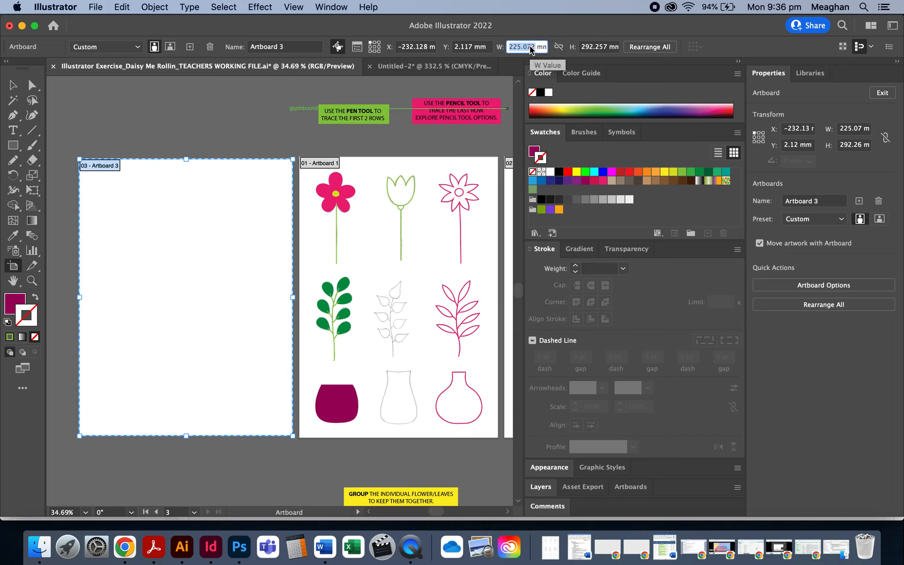
pyautogui.click(379, 42)
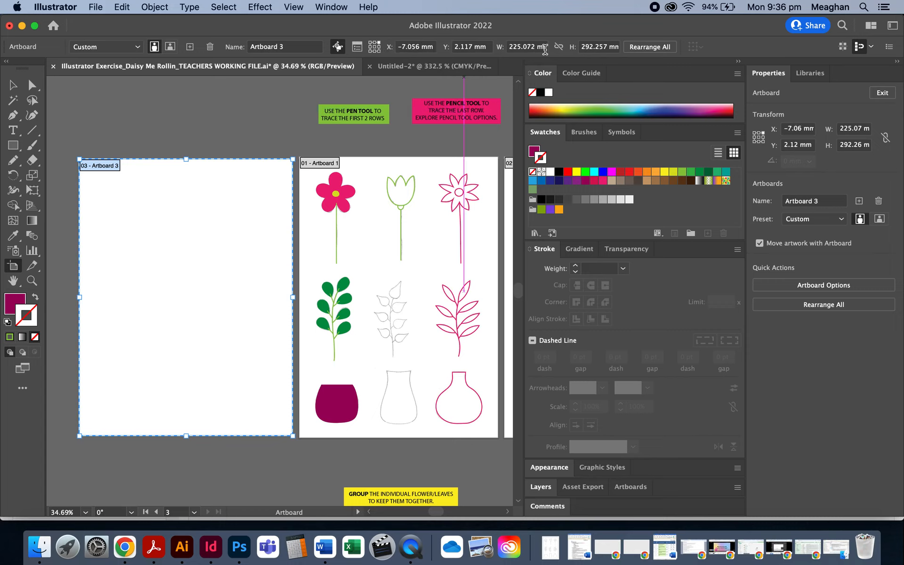
pyautogui.click(531, 44)
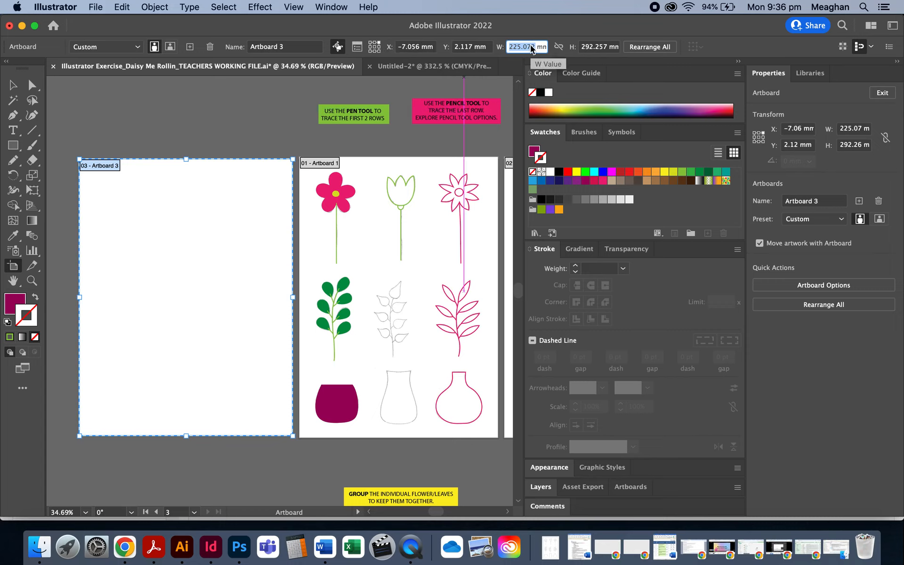
pyautogui.write('210')
pyautogui.press('Tab')
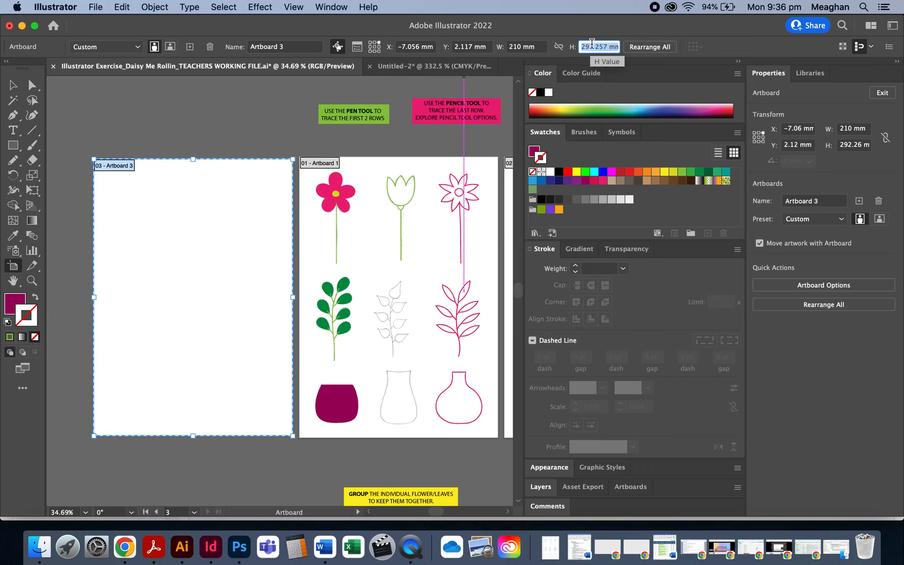
pyautogui.write('297')
pyautogui.press('Tab')
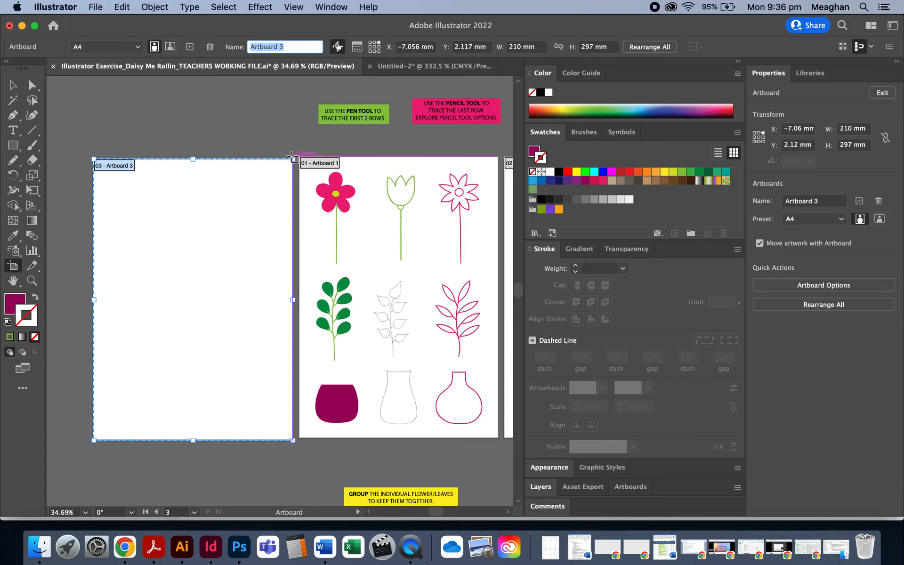
# Step: Leave artboard editing and place a copy of the dark magenta vase near the middle of the new artboard
pyautogui.scroll(3, 226, 241)
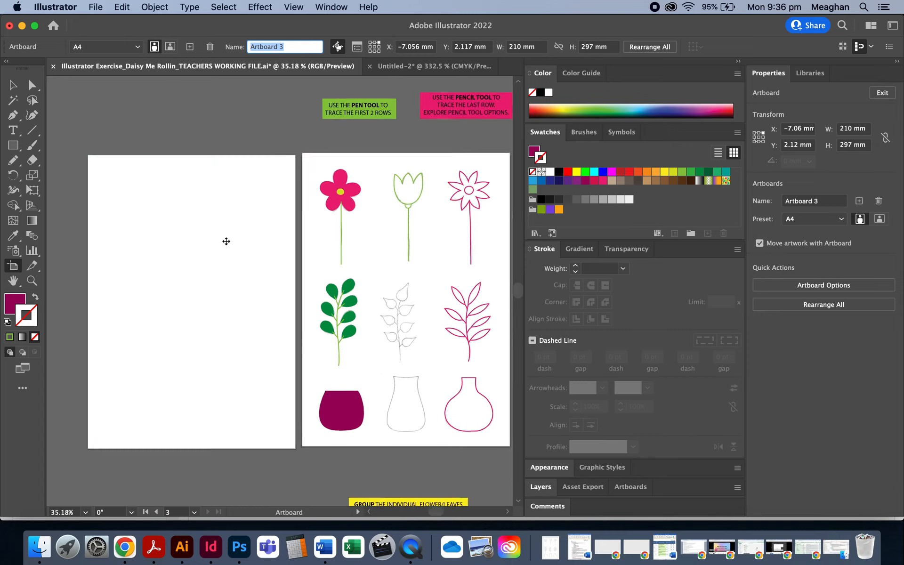
pyautogui.click(12, 90)
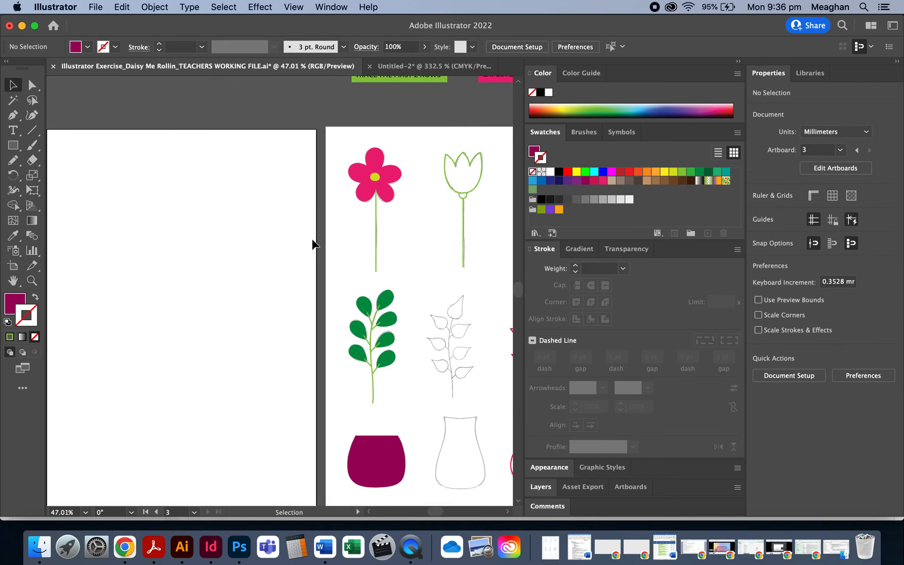
pyautogui.hscroll(-3, 331, 312)
pyautogui.scroll(-1, 331, 312)
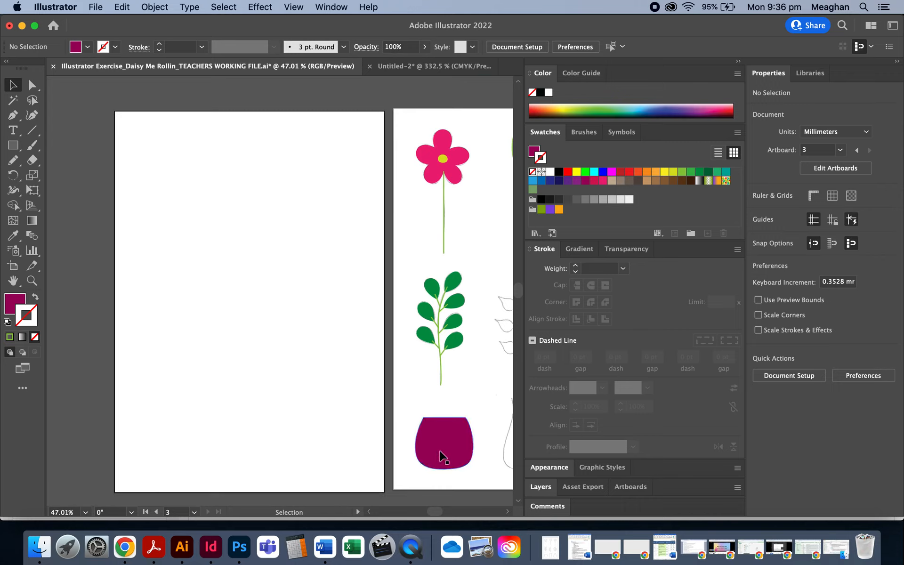
pyautogui.moveTo(439, 452); pyautogui.dragTo(245, 355)
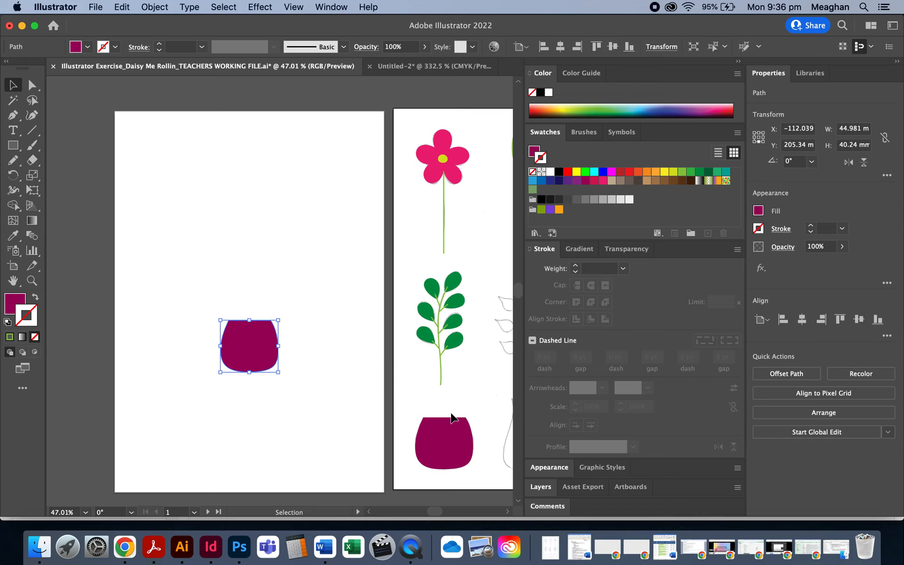
# Step: Place copies of the green leafy branch and the pink flower above the vase on the new artboard
pyautogui.hscroll(5, 467, 406)
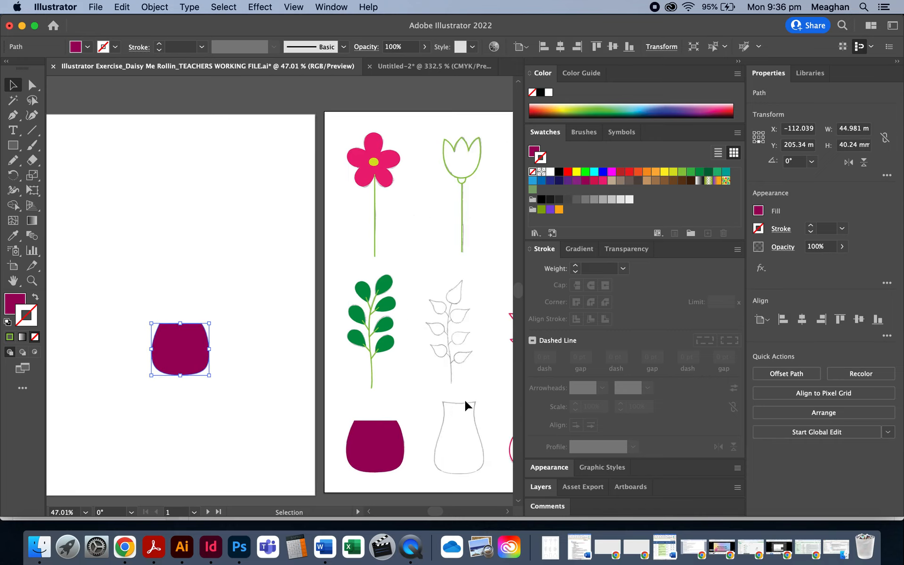
pyautogui.hscroll(2, 465, 406)
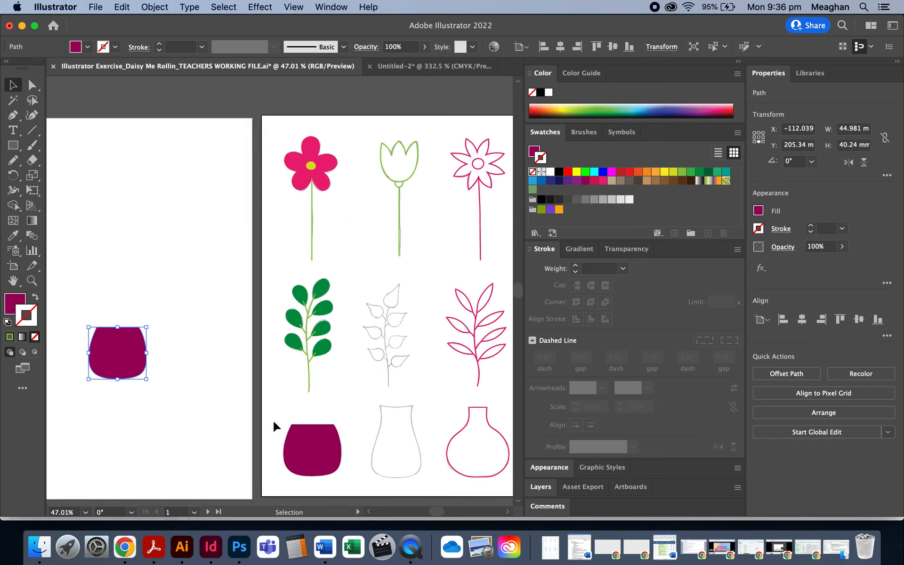
pyautogui.hscroll(-4, 303, 438)
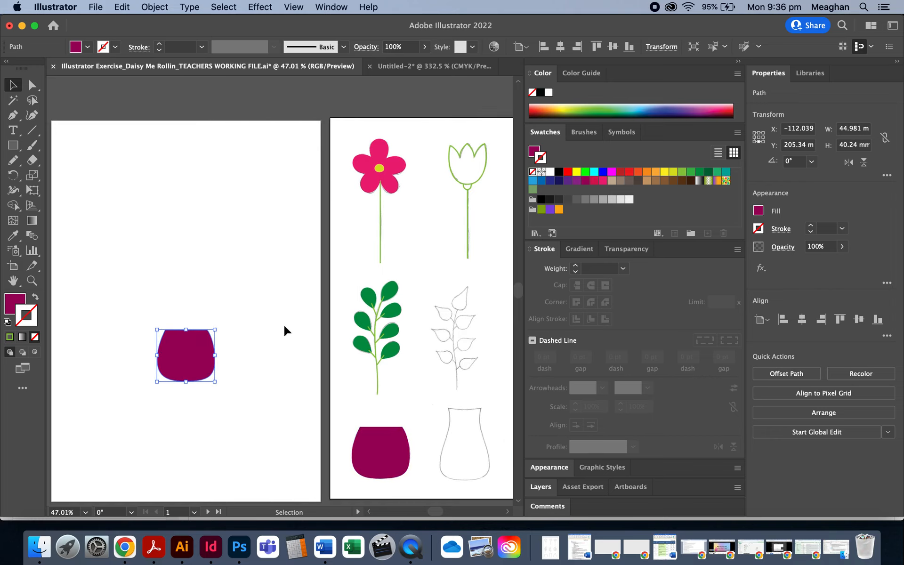
pyautogui.click(391, 341)
pyautogui.moveTo(390, 323); pyautogui.dragTo(228, 297)
pyautogui.moveTo(382, 186); pyautogui.dragTo(178, 285)
pyautogui.scroll(3, 96, 336)
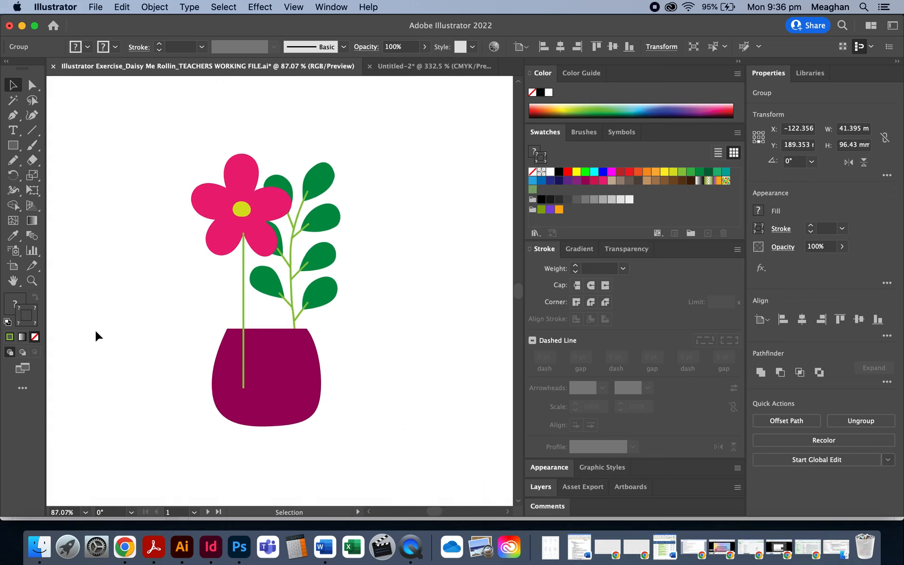
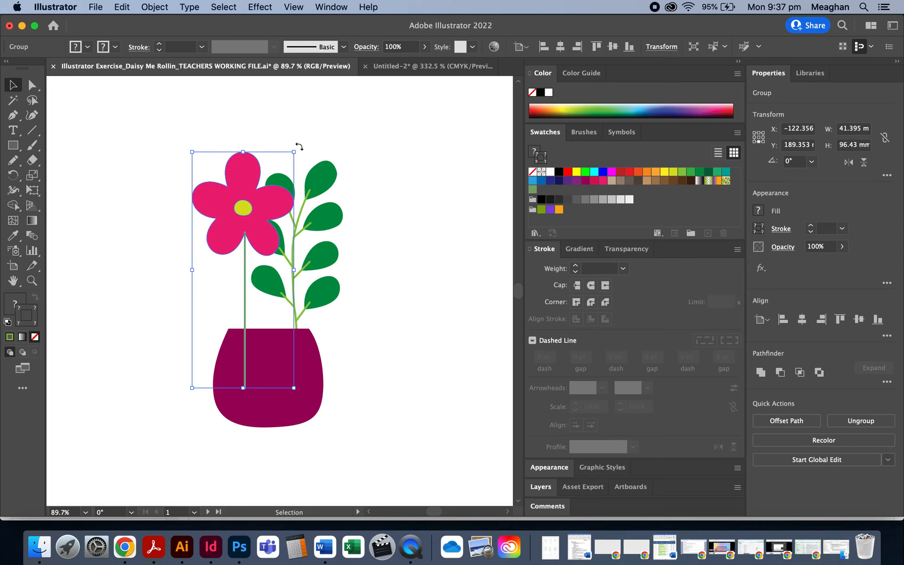
# Step: Tilt the flower about 15° to the left, and tilt the leafy branch about 24° to the right and shrink it to about 39 by 61 mm
pyautogui.moveTo(299, 145); pyautogui.dragTo(268, 132)
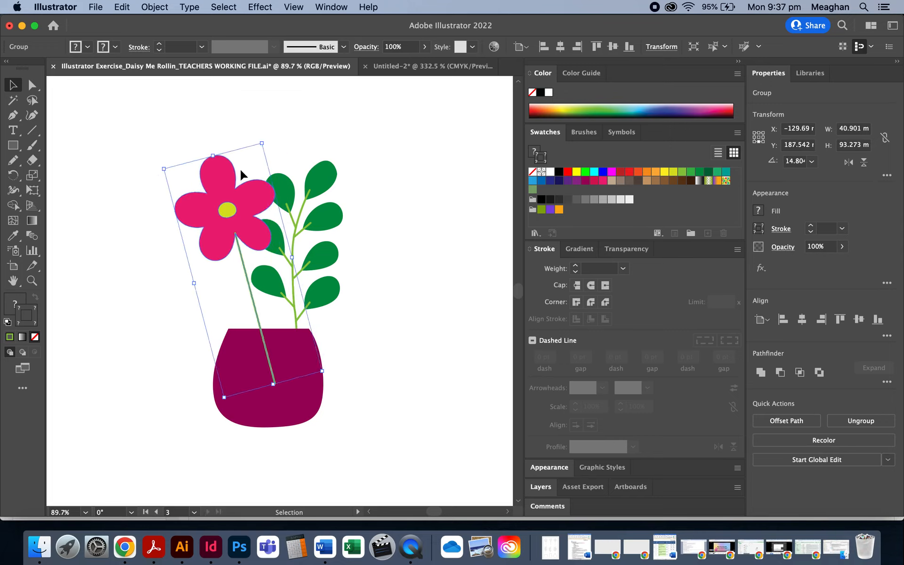
pyautogui.moveTo(251, 203); pyautogui.dragTo(231, 190)
pyautogui.click(316, 186)
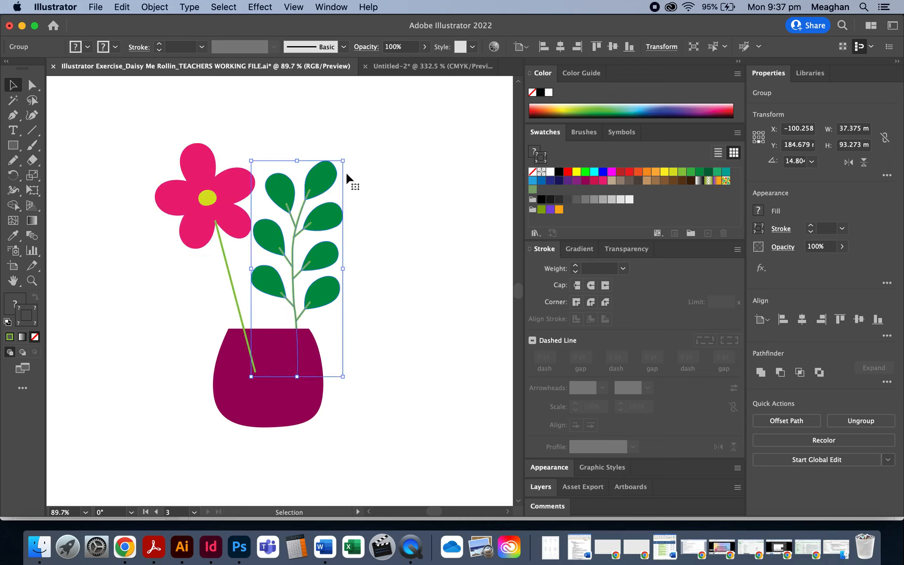
pyautogui.moveTo(350, 154); pyautogui.dragTo(409, 174)
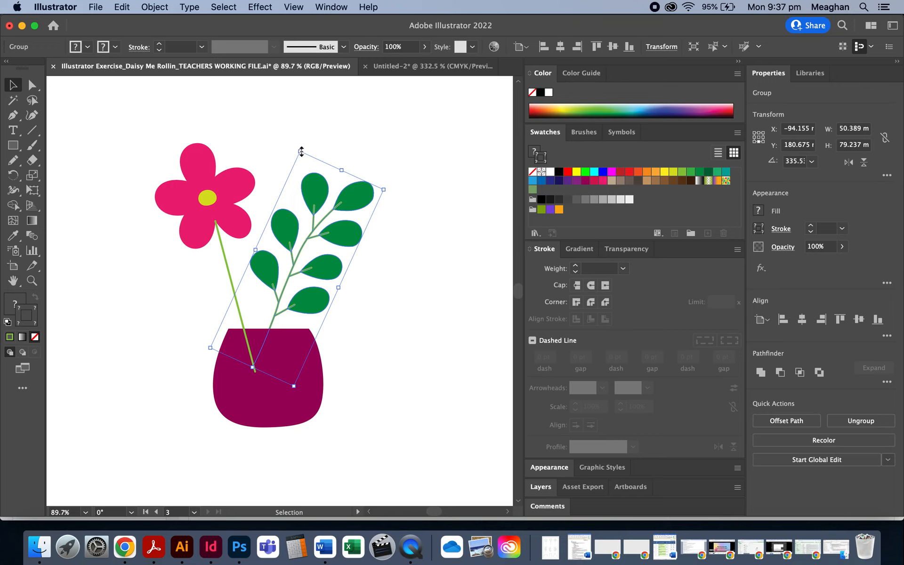
pyautogui.moveTo(302, 152); pyautogui.dragTo(330, 138)
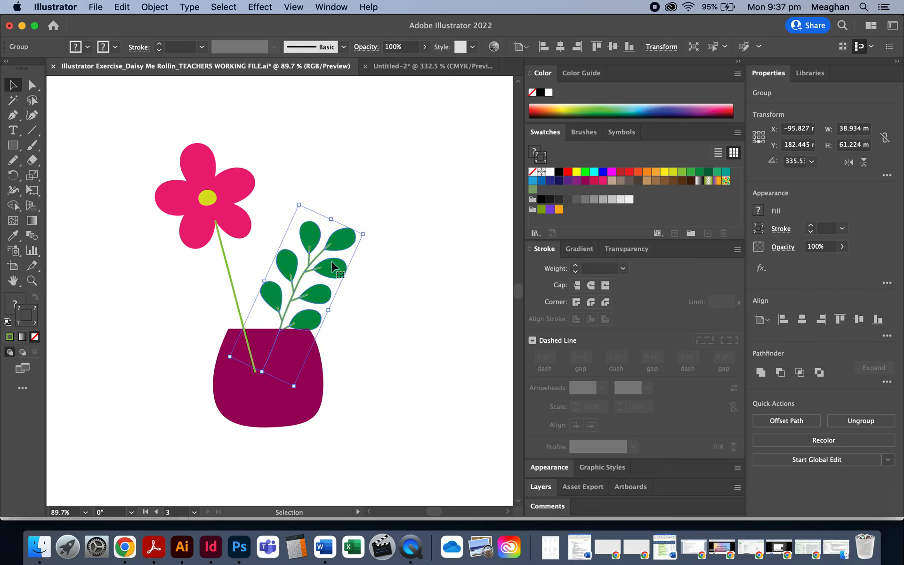
# Step: Duplicate the tilted branch over the other side of the vase and reflect the copy across the vertical axis
pyautogui.moveTo(334, 260); pyautogui.dragTo(241, 266)
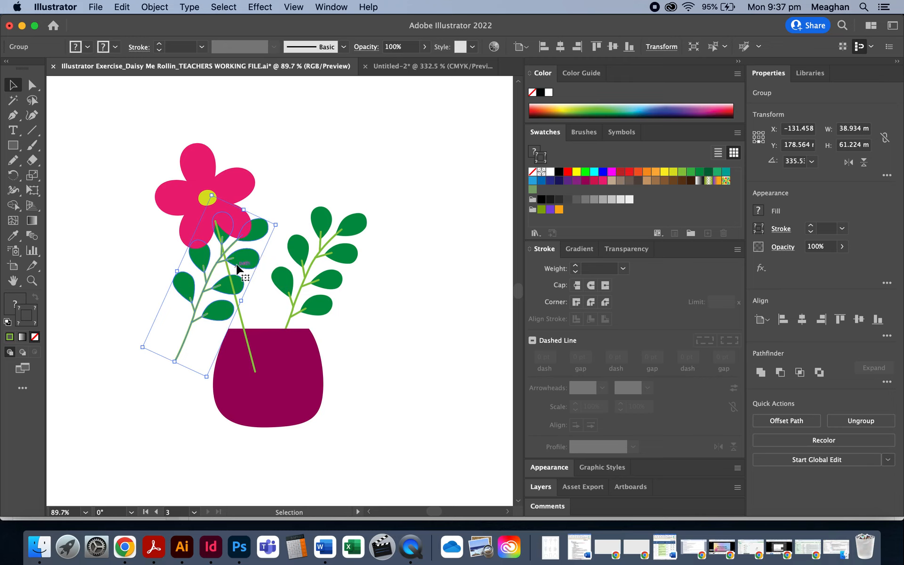
pyautogui.rightClick(238, 268)
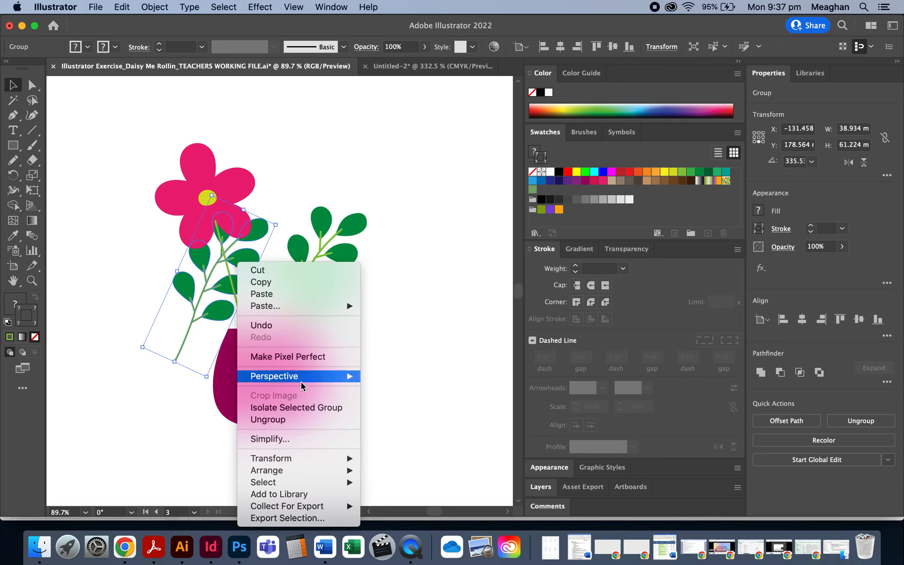
pyautogui.moveTo(333, 460)
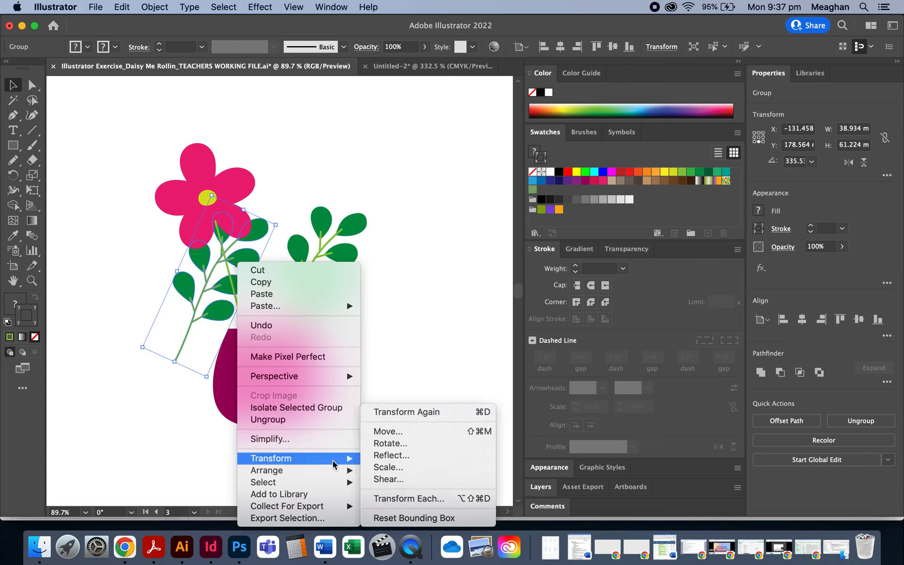
pyautogui.click(389, 455)
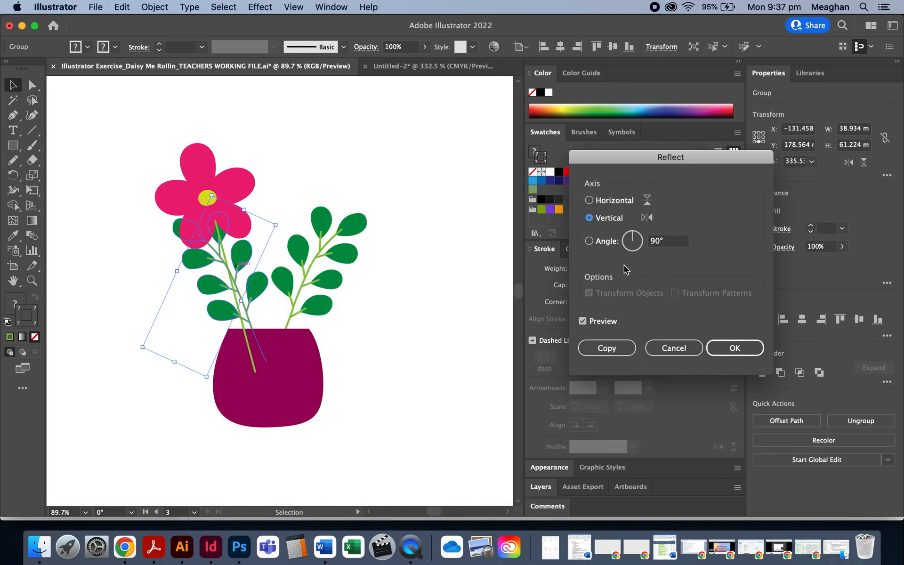
pyautogui.click(721, 347)
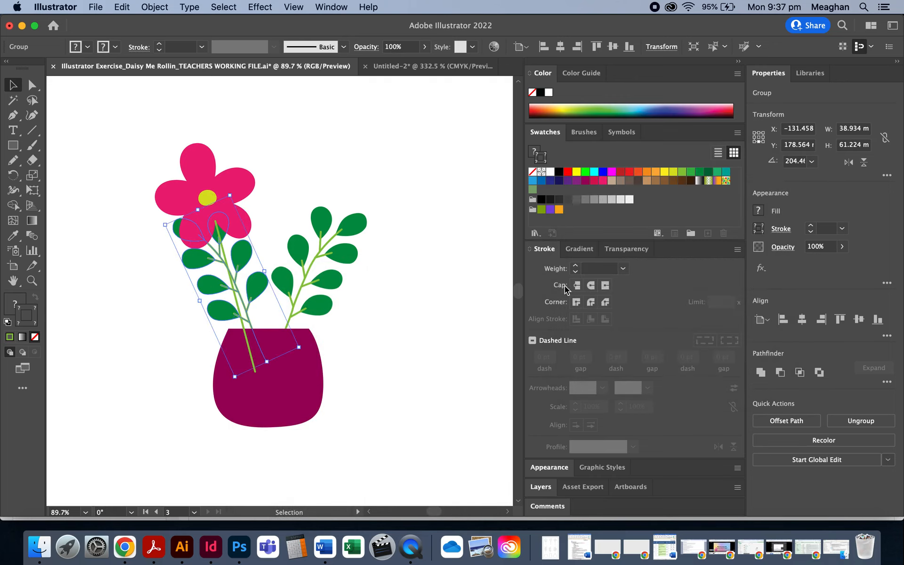
# Step: Move the pink flower up between the two branches and rotate it almost upright, to about 3.6°
pyautogui.click(262, 189)
pyautogui.moveTo(236, 191); pyautogui.dragTo(273, 187)
pyautogui.moveTo(280, 121); pyautogui.dragTo(307, 127)
pyautogui.click(242, 207)
pyautogui.moveTo(241, 207); pyautogui.dragTo(240, 181)
# Step: Paste a copy of the flower, shrunk and tilted over the right-hand branch, and shift the large flower slightly left
pyautogui.click(122, 6)
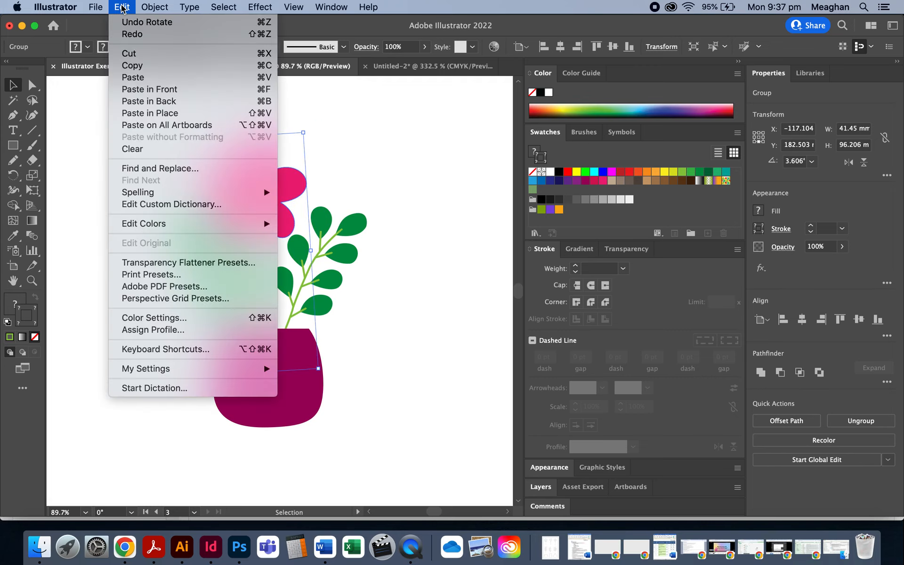
pyautogui.click(138, 66)
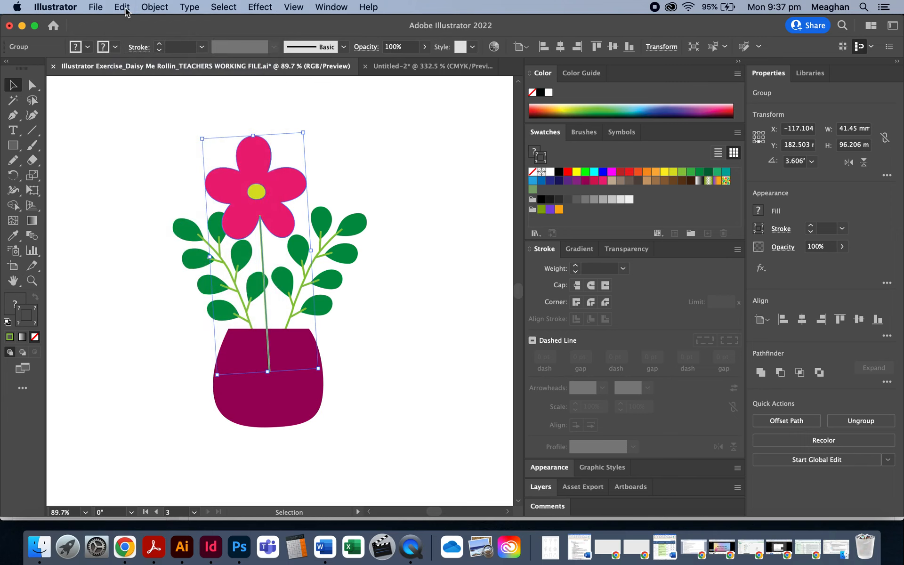
pyautogui.click(122, 7)
pyautogui.click(146, 78)
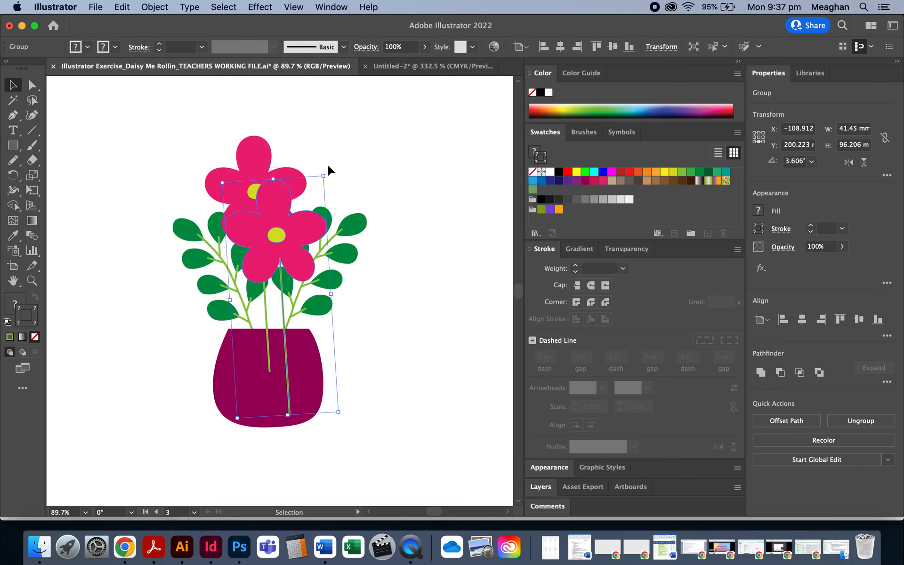
pyautogui.moveTo(327, 171); pyautogui.dragTo(325, 256)
pyautogui.moveTo(262, 275); pyautogui.dragTo(253, 213)
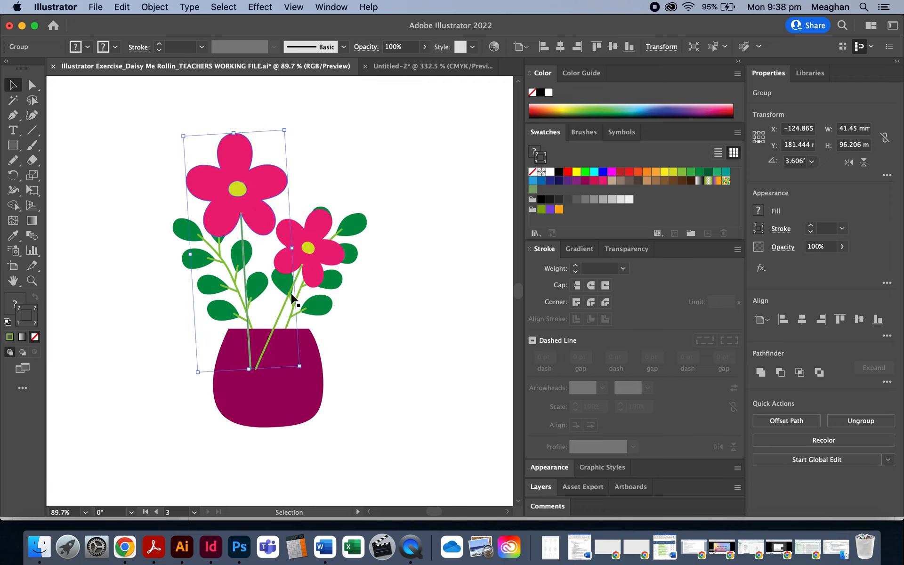
pyautogui.click(369, 311)
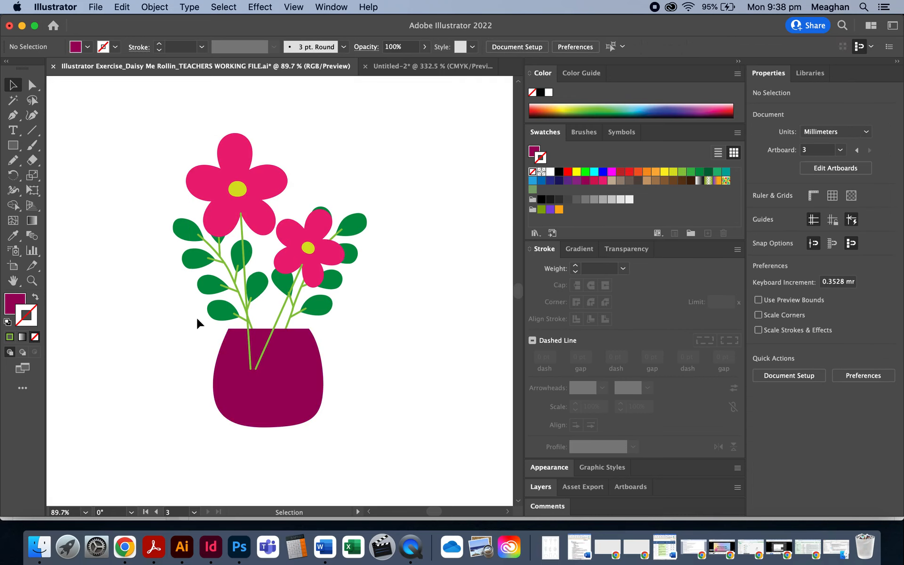
# Step: Bring the dark magenta vase to the front so it covers the stem ends
pyautogui.scroll(4, 277, 365)
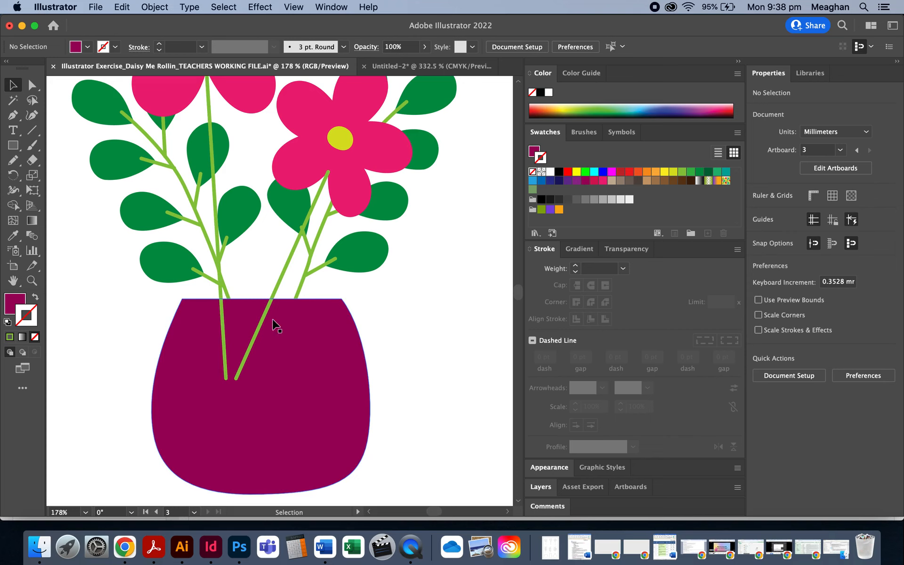
pyautogui.click(320, 350)
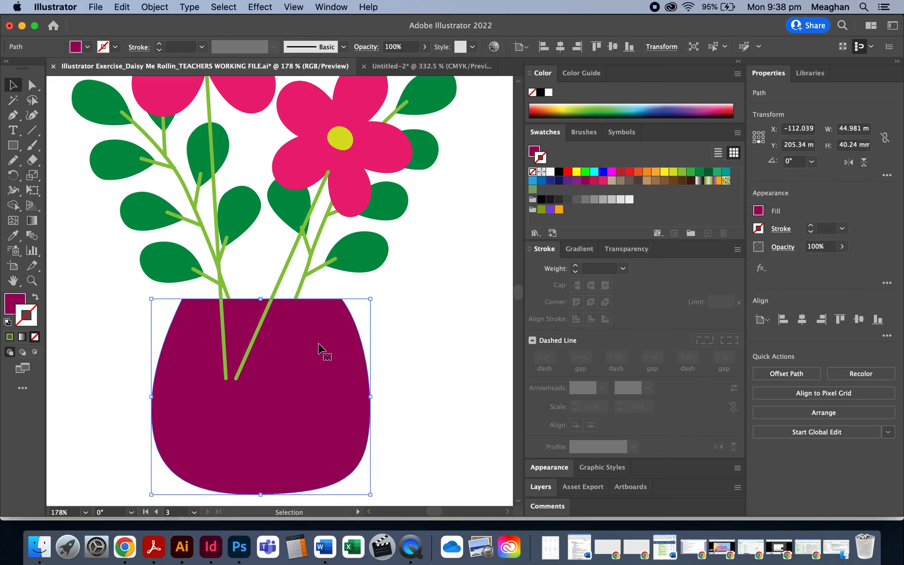
pyautogui.rightClick(318, 347)
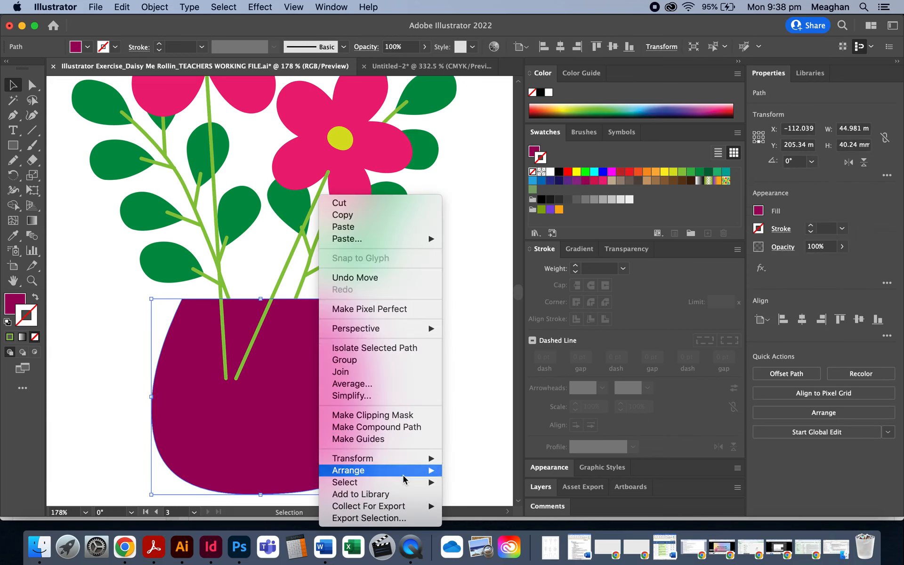
pyautogui.moveTo(404, 473)
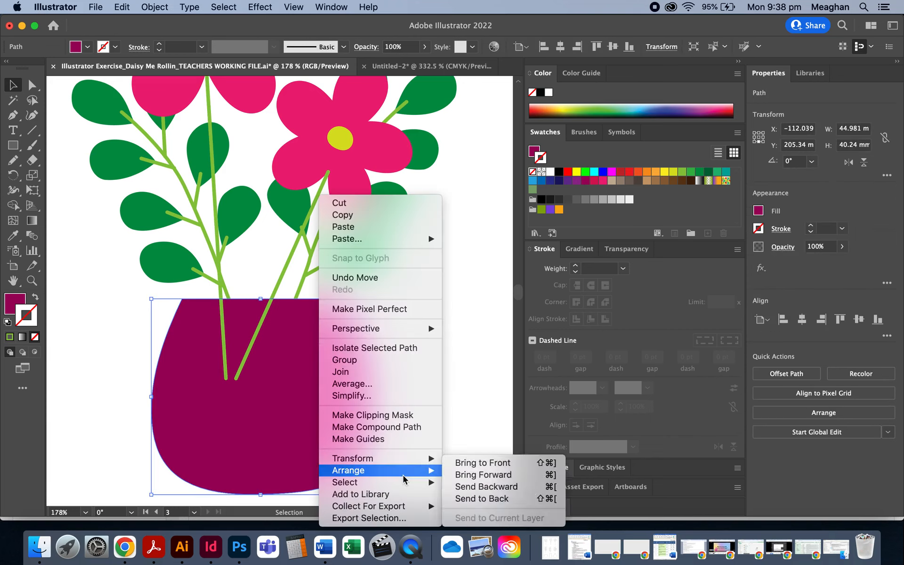
pyautogui.click(488, 472)
pyautogui.click(443, 283)
# Step: Send the large pink flower to the back, behind the leafy branches
pyautogui.scroll(4, 301, 333)
pyautogui.hscroll(-2, 301, 333)
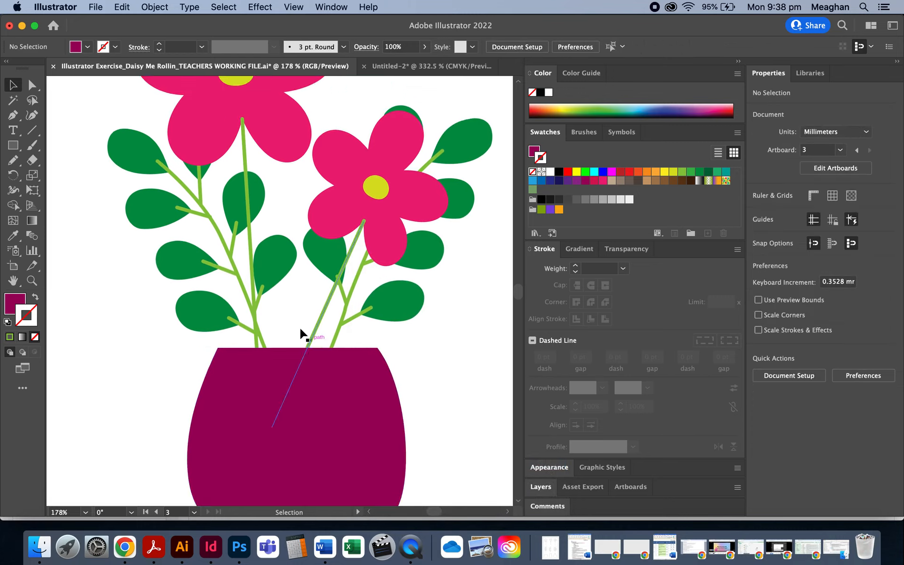
pyautogui.click(296, 300)
pyautogui.scroll(2, 296, 298)
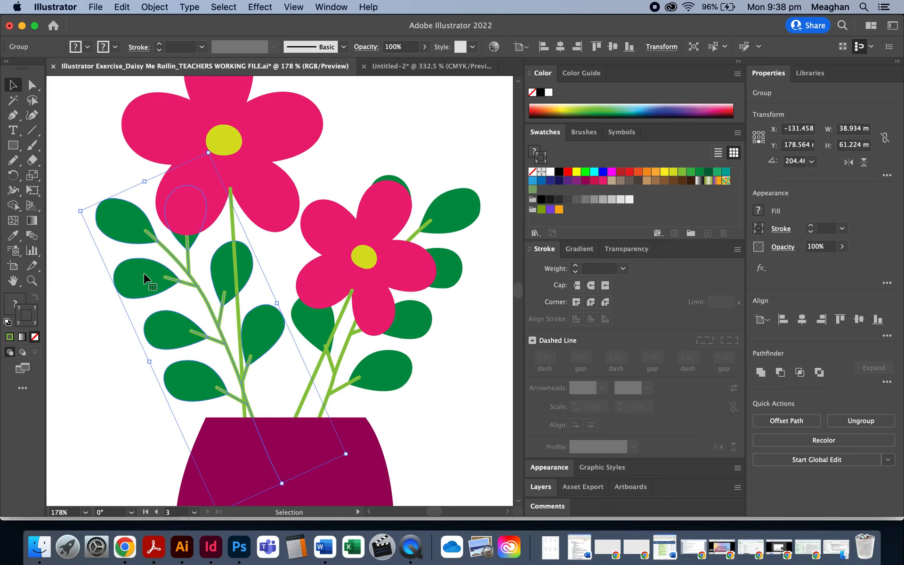
pyautogui.click(268, 156)
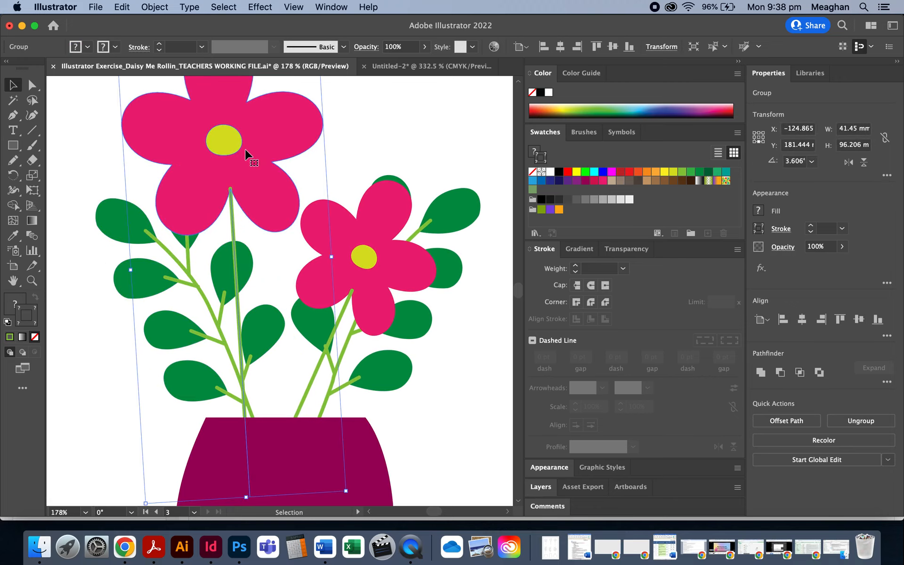
pyautogui.rightClick(246, 153)
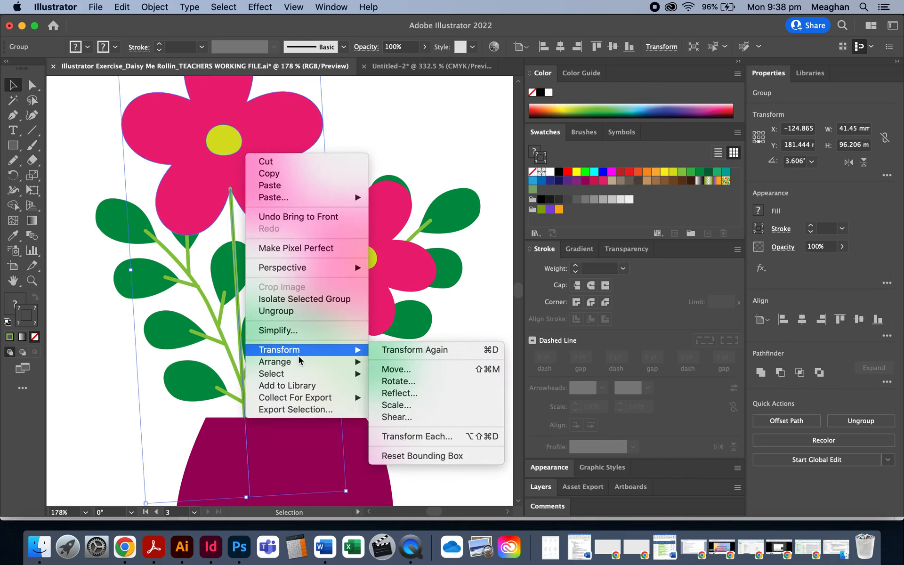
pyautogui.moveTo(300, 361)
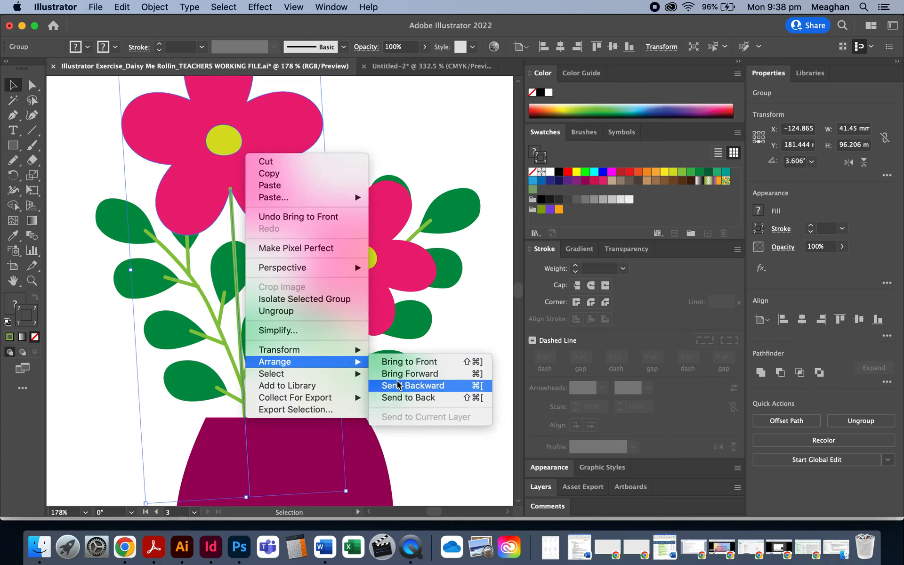
pyautogui.click(409, 398)
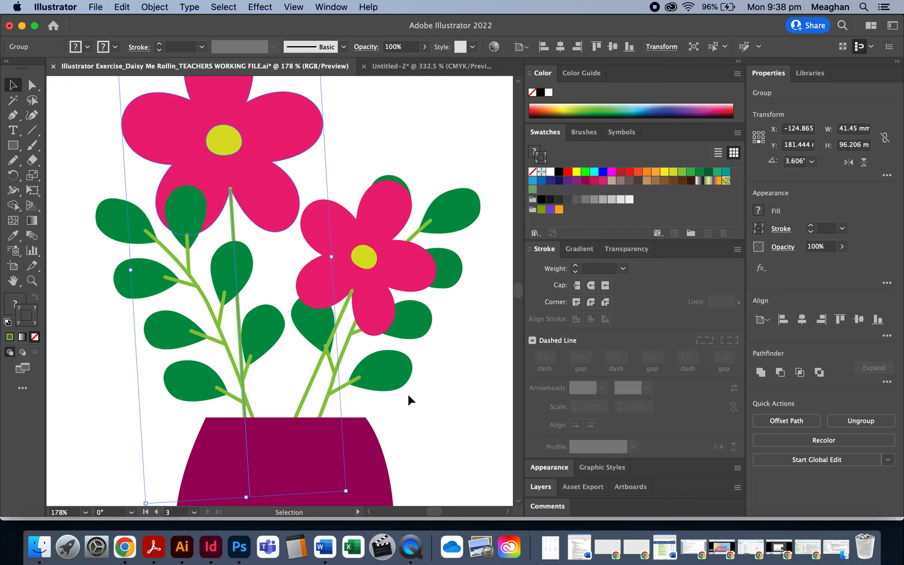
pyautogui.click(111, 151)
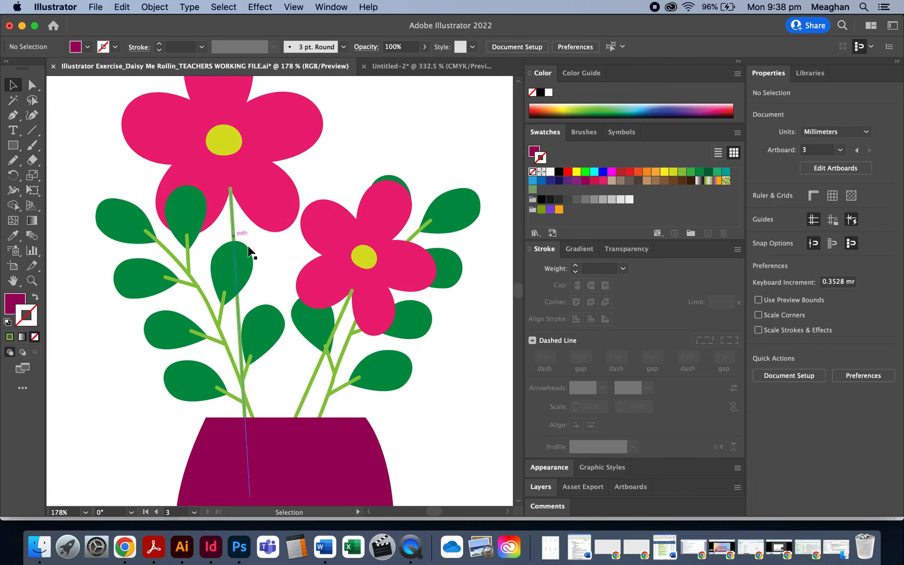
# Step: Move the smaller flower slightly left and rotate it more upright, to about 10° of rightward tilt
pyautogui.moveTo(389, 283); pyautogui.dragTo(364, 282)
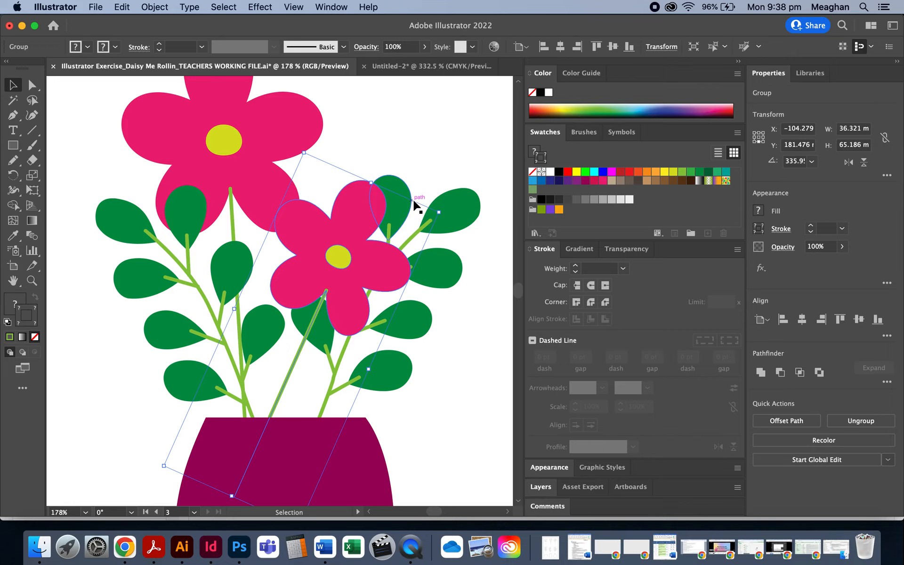
pyautogui.click(446, 202)
pyautogui.click(374, 243)
pyautogui.moveTo(445, 209); pyautogui.dragTo(411, 182)
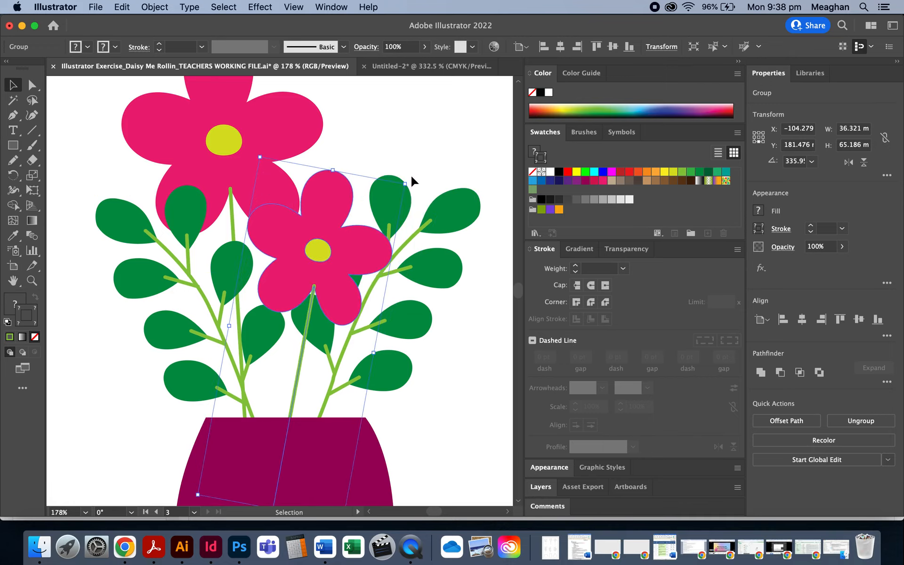
pyautogui.click(293, 337)
pyautogui.scroll(5, 296, 339)
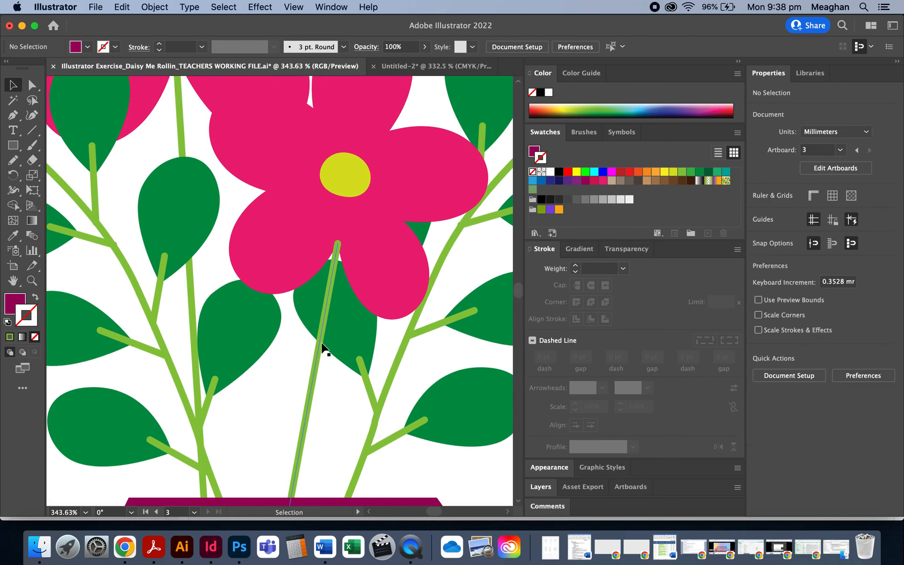
pyautogui.click(32, 85)
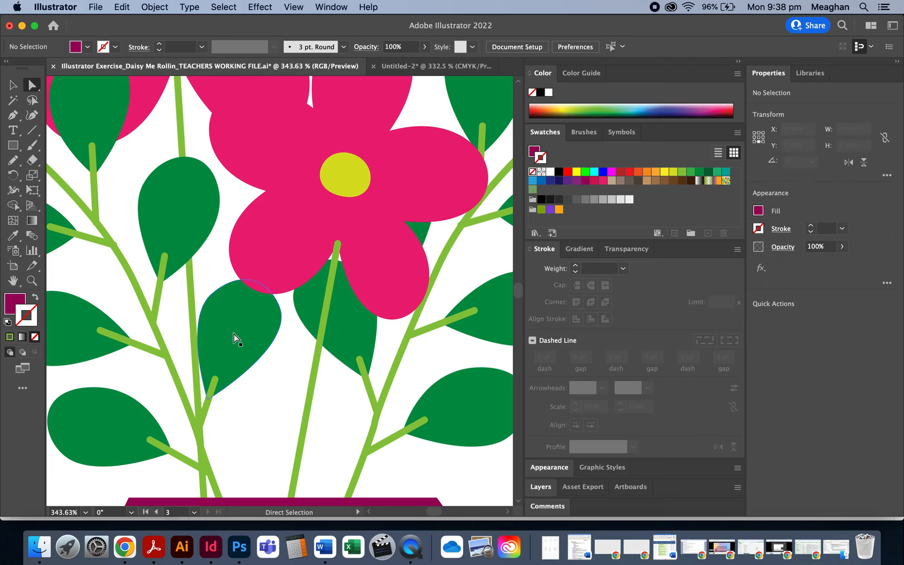
pyautogui.click(310, 407)
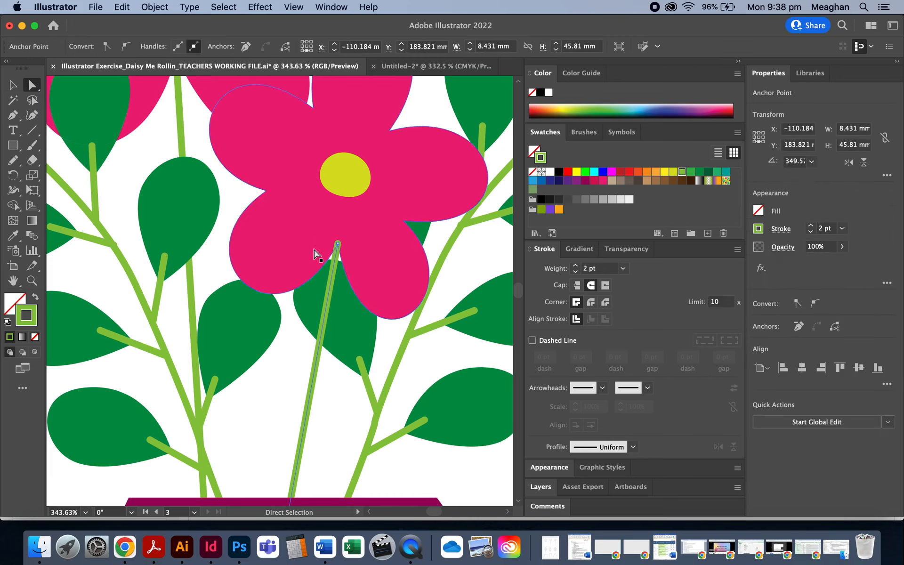
pyautogui.click(13, 85)
pyautogui.click(284, 372)
# Step: Move the smaller flower out of the bouquet into the empty area to the right of the vase
pyautogui.press('super+0')
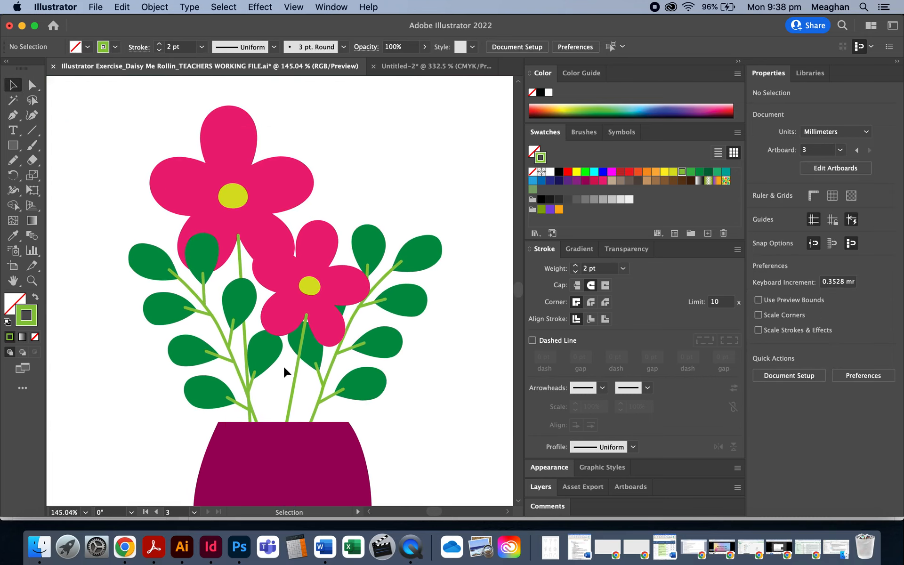
pyautogui.scroll(-1, 283, 278)
pyautogui.hscroll(1, 282, 278)
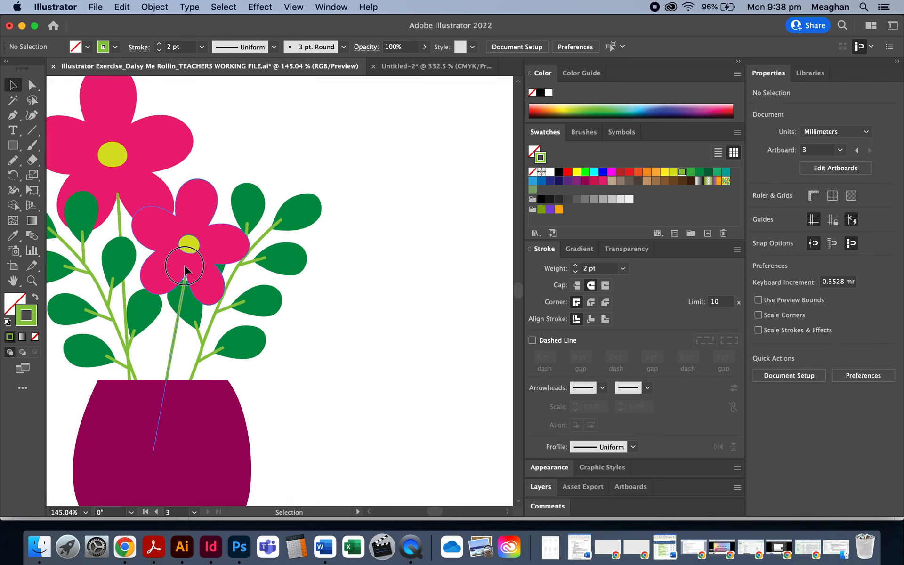
pyautogui.moveTo(189, 245); pyautogui.dragTo(434, 270)
pyautogui.scroll(3, 385, 322)
pyautogui.click(384, 319)
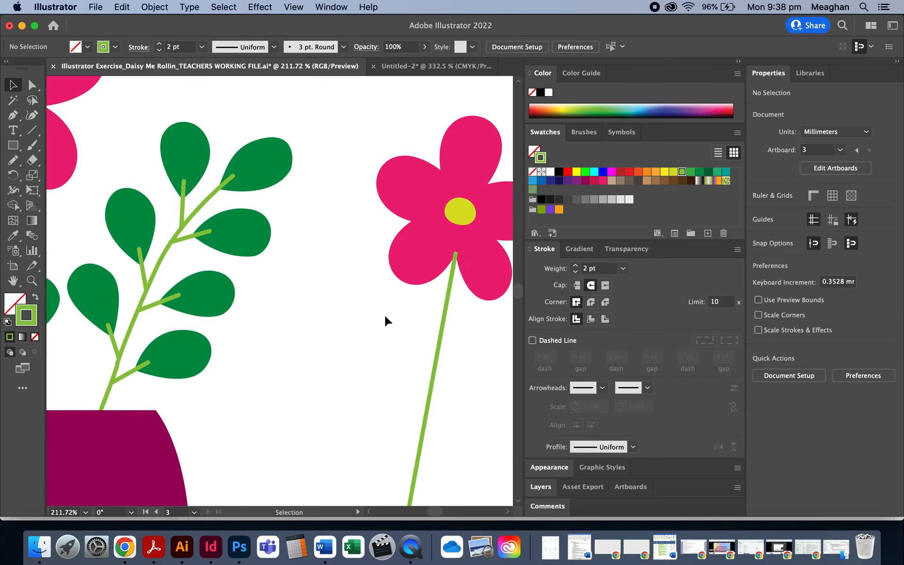
# Step: Try moving the stem and the pink petals separately from the rest of the smaller flower, undoing each move
pyautogui.hscroll(2, 384, 320)
pyautogui.scroll(-1, 384, 320)
pyautogui.hscroll(3, 411, 271)
pyautogui.scroll(1, 412, 271)
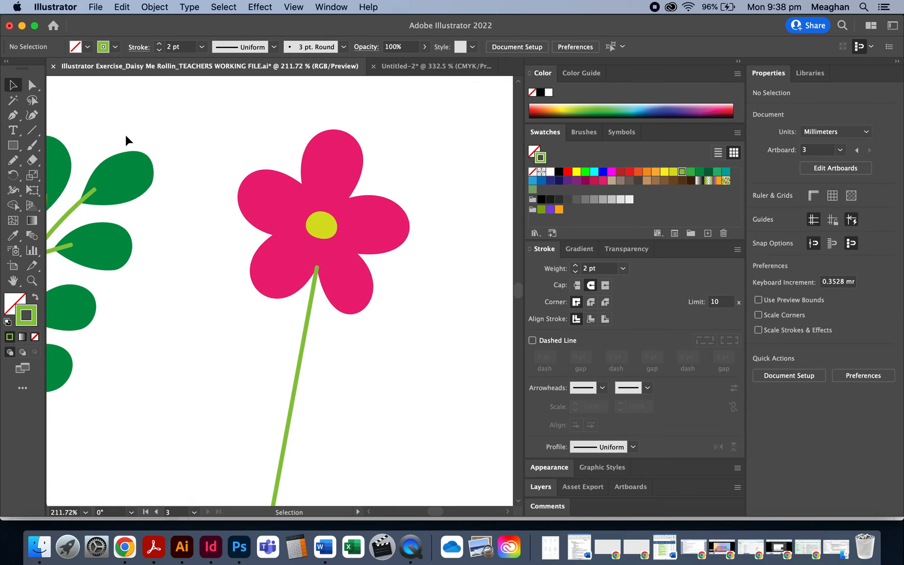
pyautogui.click(32, 85)
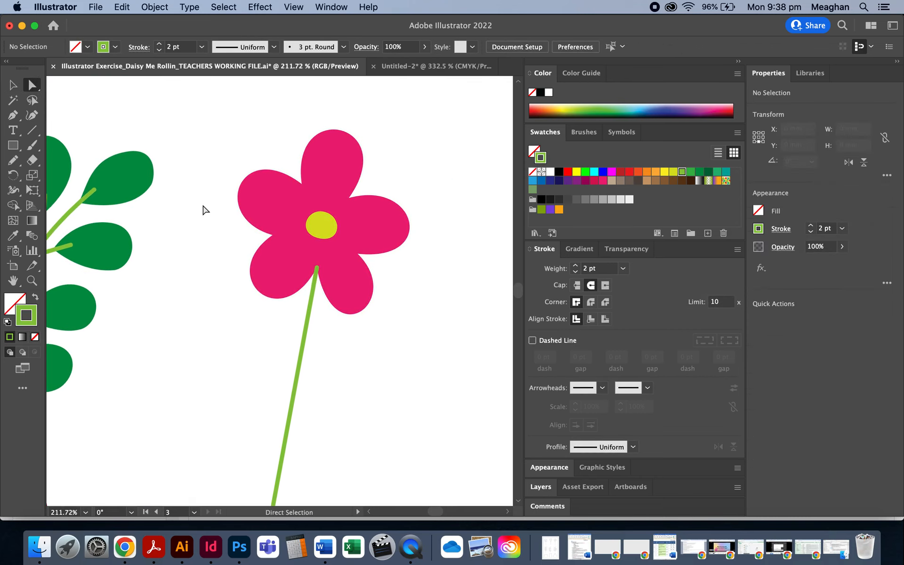
pyautogui.click(308, 329)
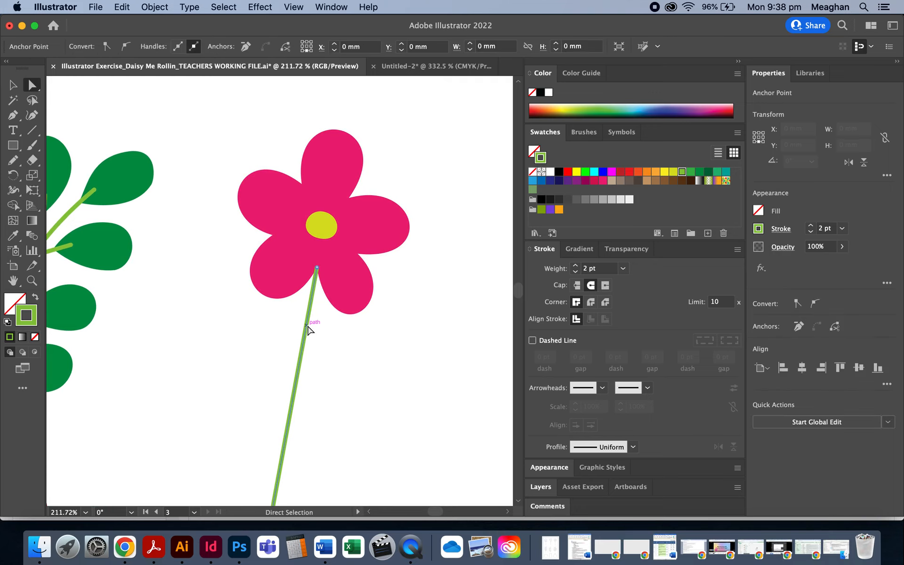
pyautogui.moveTo(308, 328); pyautogui.dragTo(441, 323)
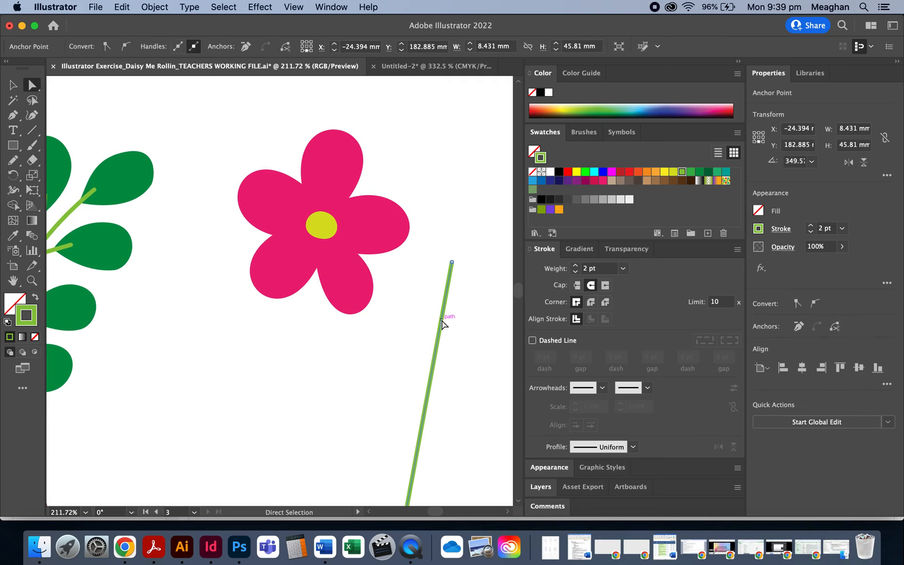
pyautogui.press('super+z')
pyautogui.moveTo(380, 234); pyautogui.dragTo(451, 216)
pyautogui.press('super+z')
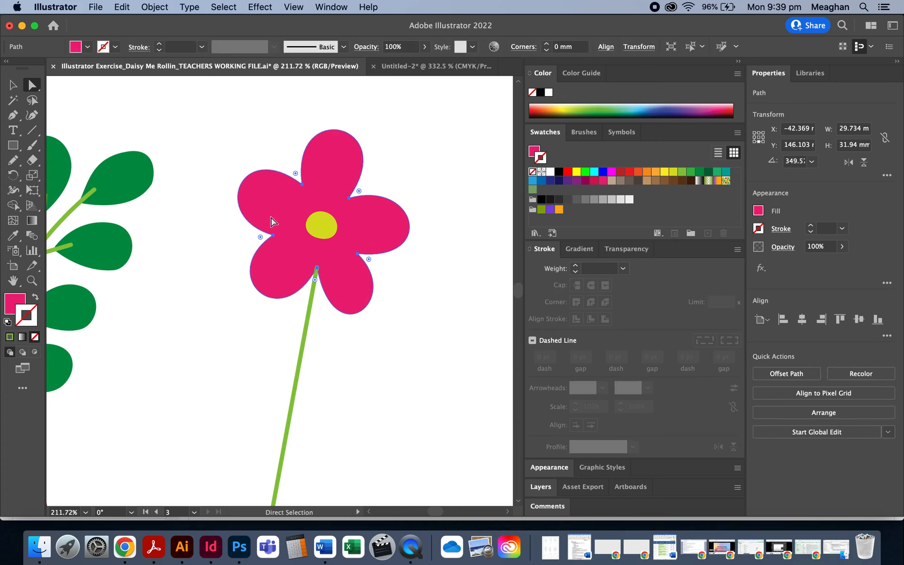
# Step: Select only the smaller flower's stem and try a dry-ink art brush on its stroke, followed by a smooth tapered one
pyautogui.click(13, 86)
pyautogui.scroll(-3, 196, 214)
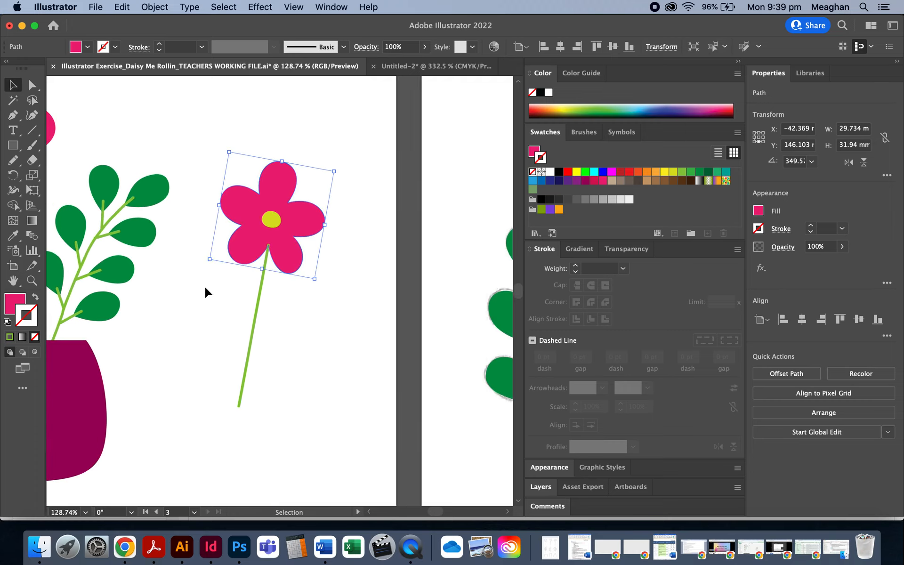
pyautogui.scroll(2, 206, 291)
pyautogui.scroll(1, 206, 291)
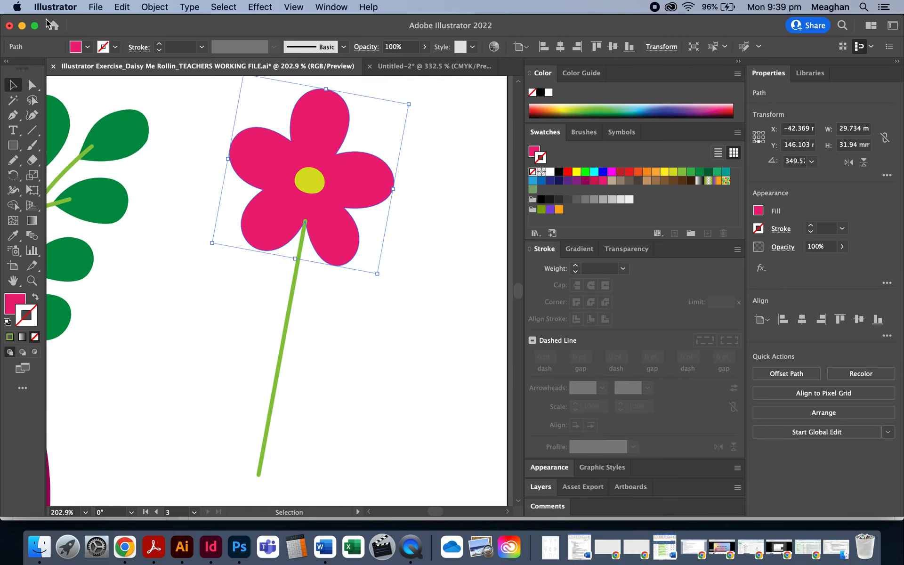
pyautogui.click(32, 85)
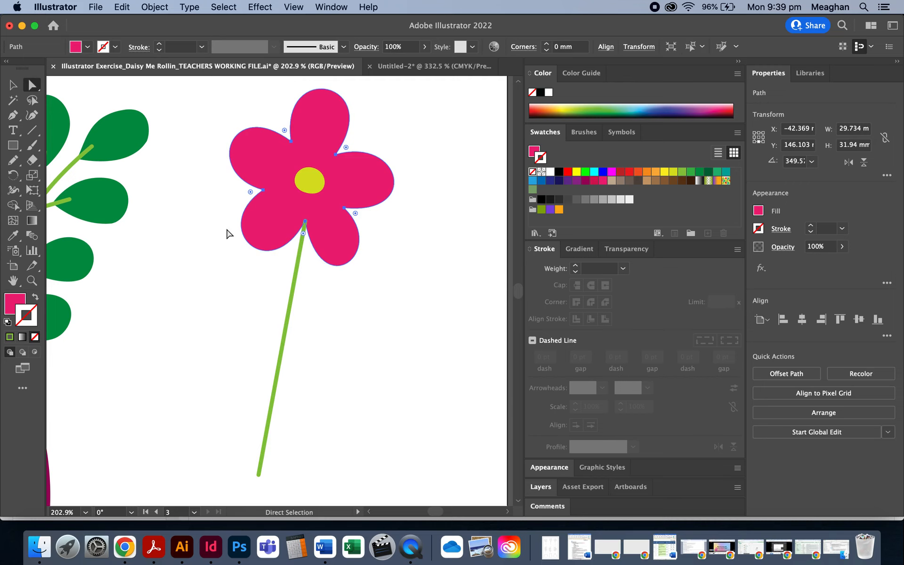
pyautogui.click(296, 280)
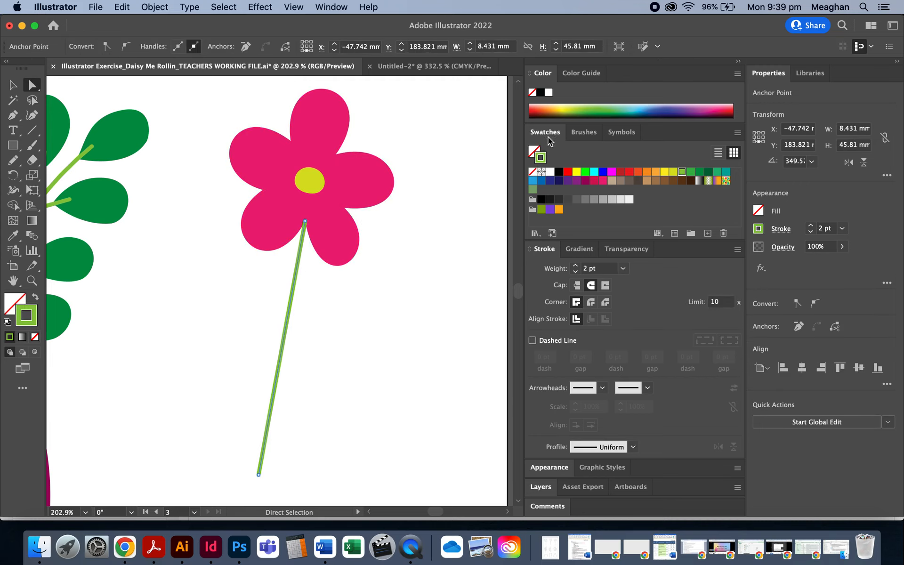
pyautogui.click(589, 133)
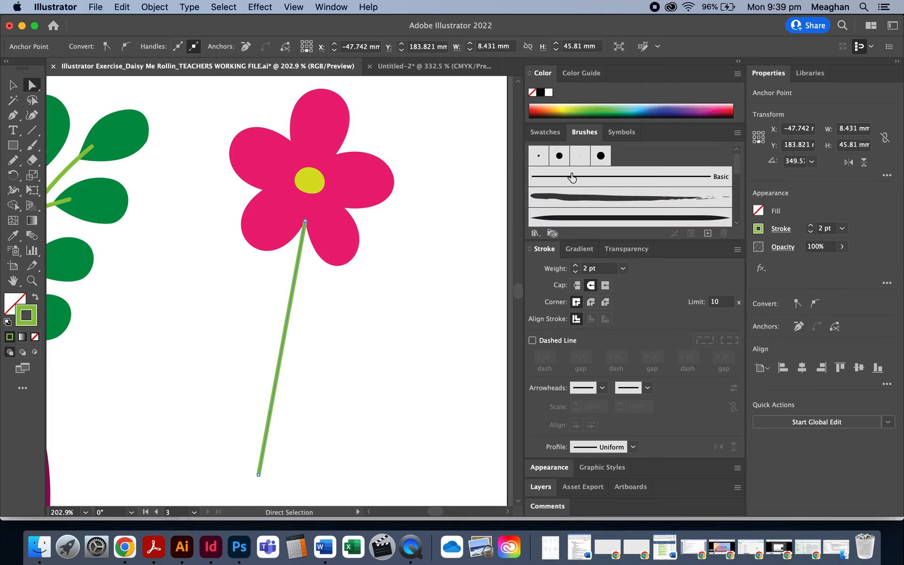
pyautogui.click(644, 198)
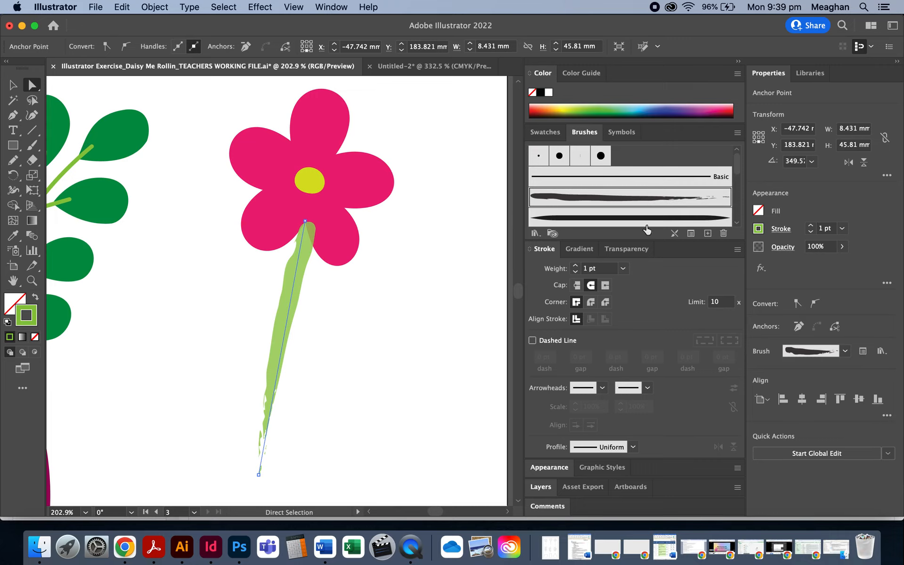
pyautogui.click(658, 217)
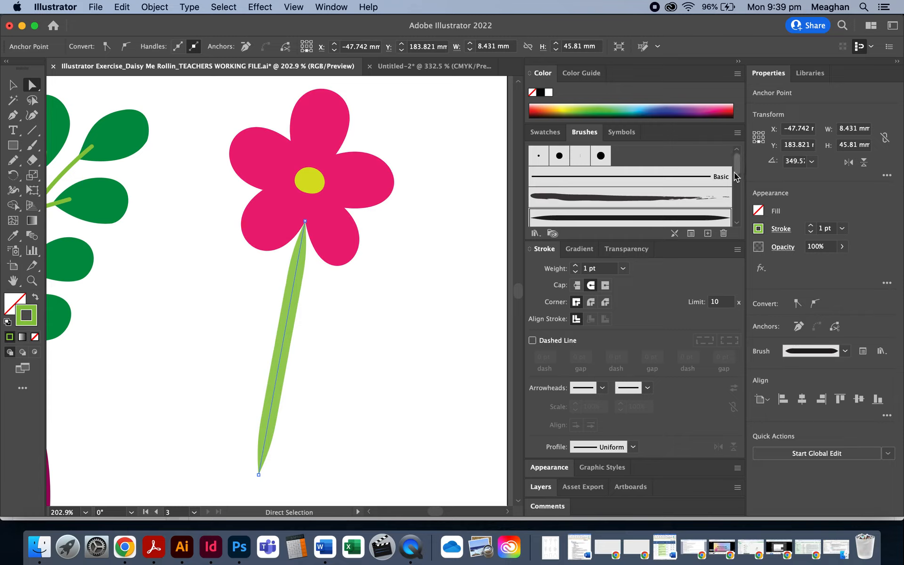
# Step: Try further art brushes from the document's brush list on the stem, including a wispy stroke and two rough charcoal-like ones
pyautogui.moveTo(737, 175); pyautogui.dragTo(739, 193)
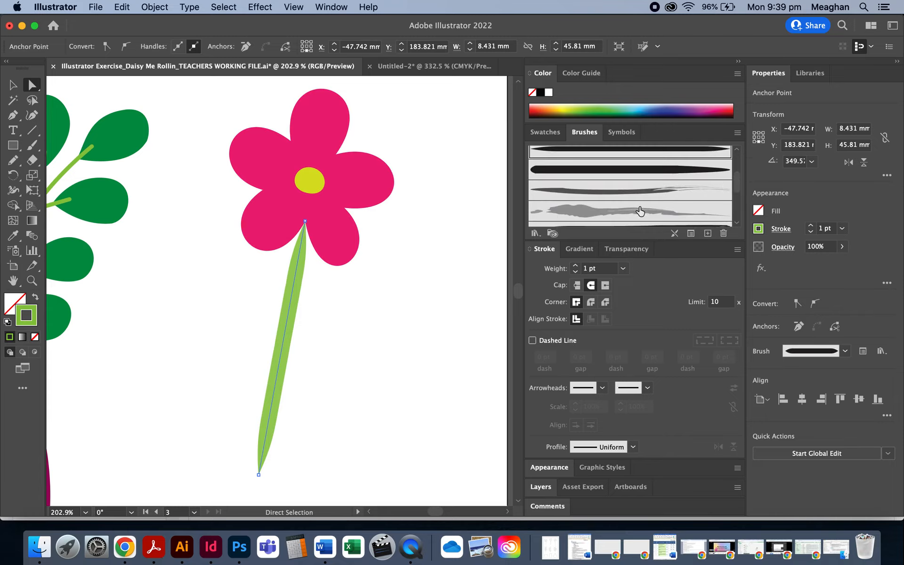
pyautogui.click(640, 209)
pyautogui.click(646, 198)
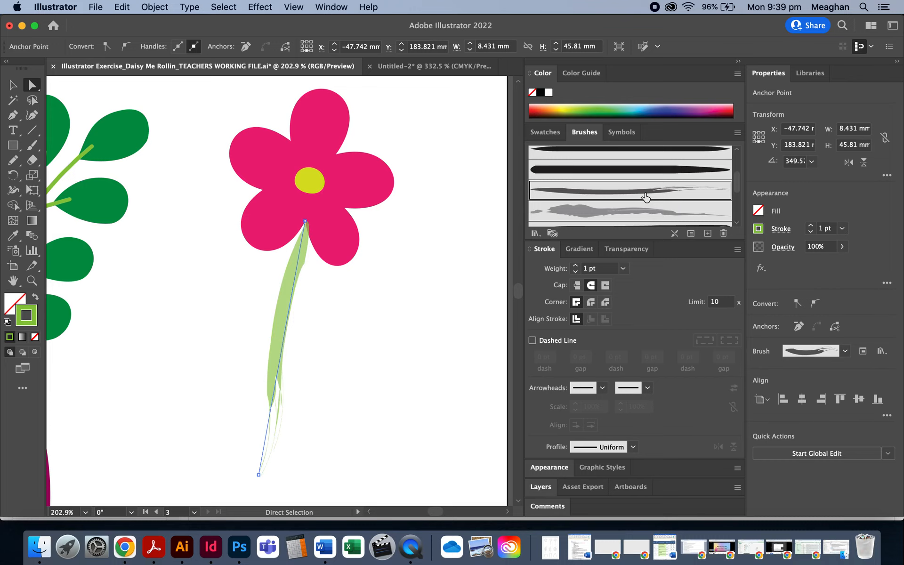
pyautogui.moveTo(736, 181); pyautogui.dragTo(735, 194)
pyautogui.click(674, 211)
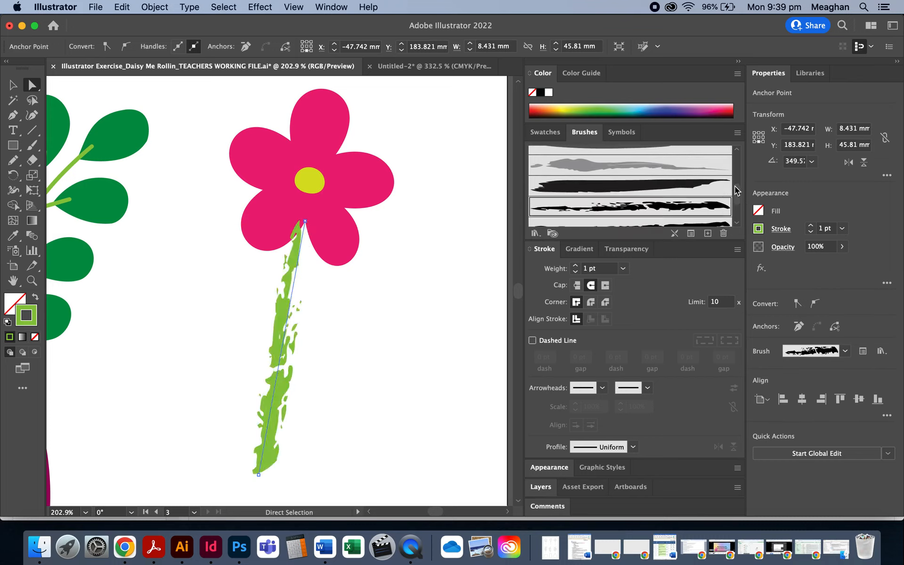
pyautogui.scroll(-3, 738, 185)
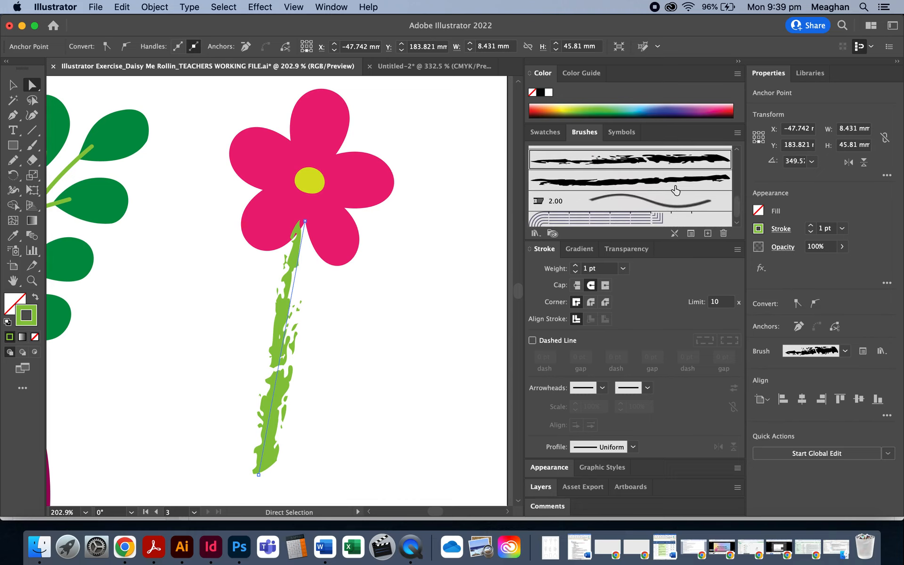
pyautogui.click(676, 190)
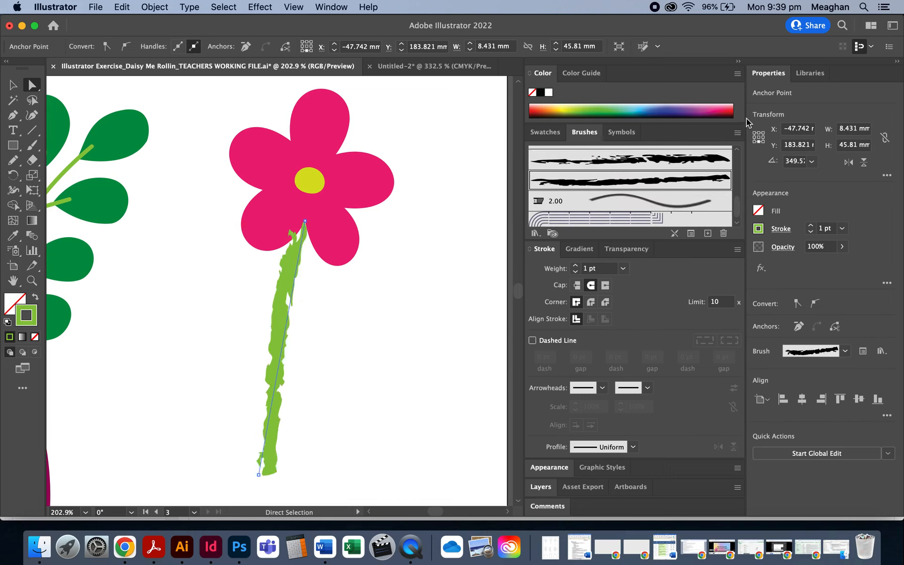
# Step: Open the Artistic_Ink brush library and enlarge its panel to show more brushes
pyautogui.click(738, 133)
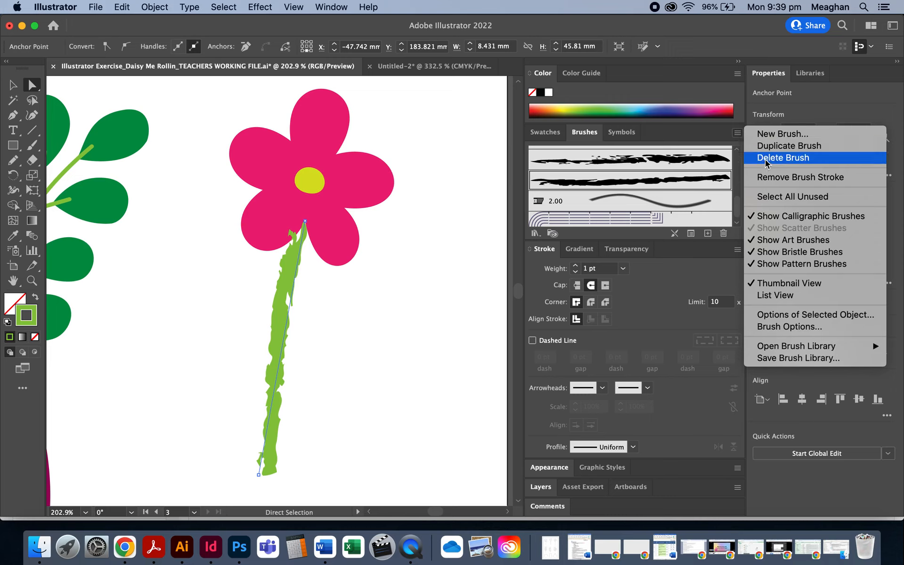
pyautogui.moveTo(783, 347)
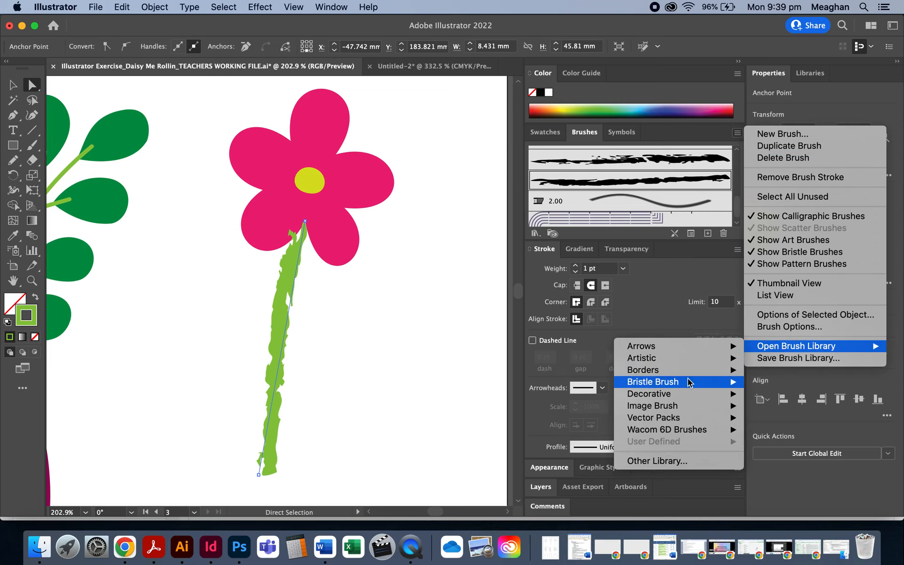
pyautogui.moveTo(685, 358)
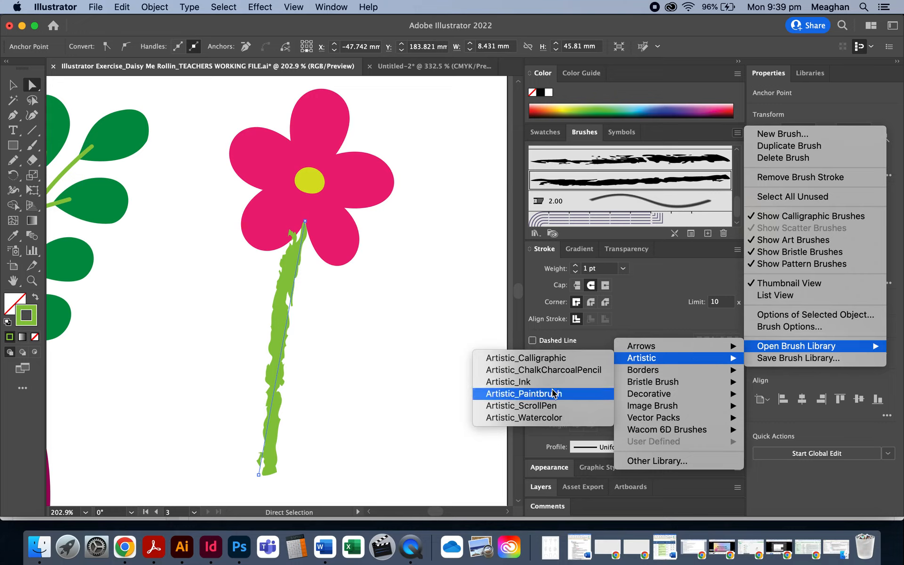
pyautogui.moveTo(645, 393)
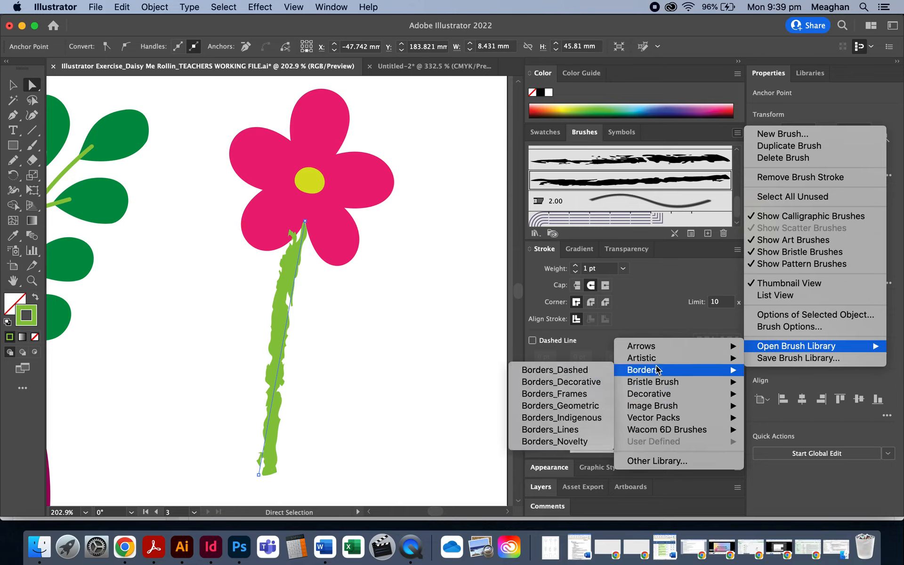
pyautogui.moveTo(644, 360)
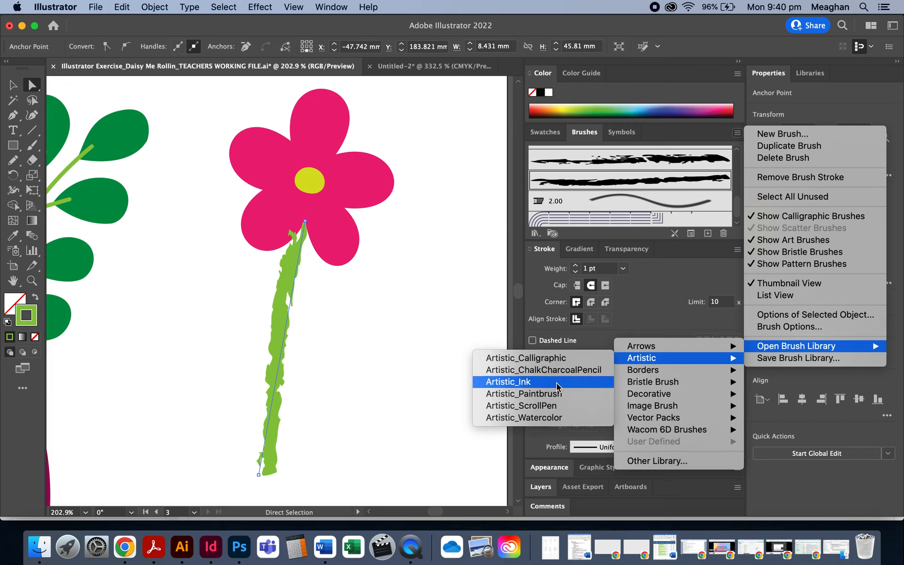
pyautogui.click(546, 381)
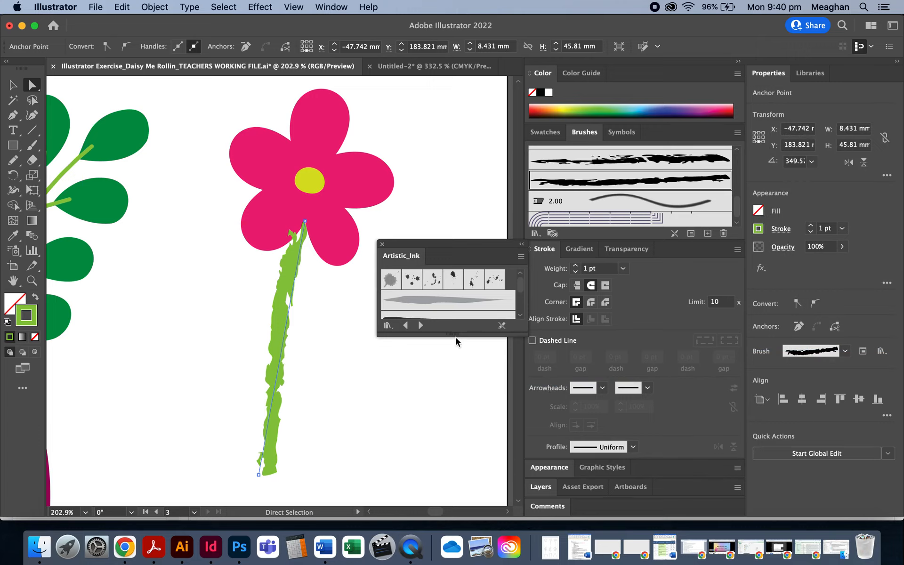
pyautogui.moveTo(455, 336); pyautogui.dragTo(450, 488)
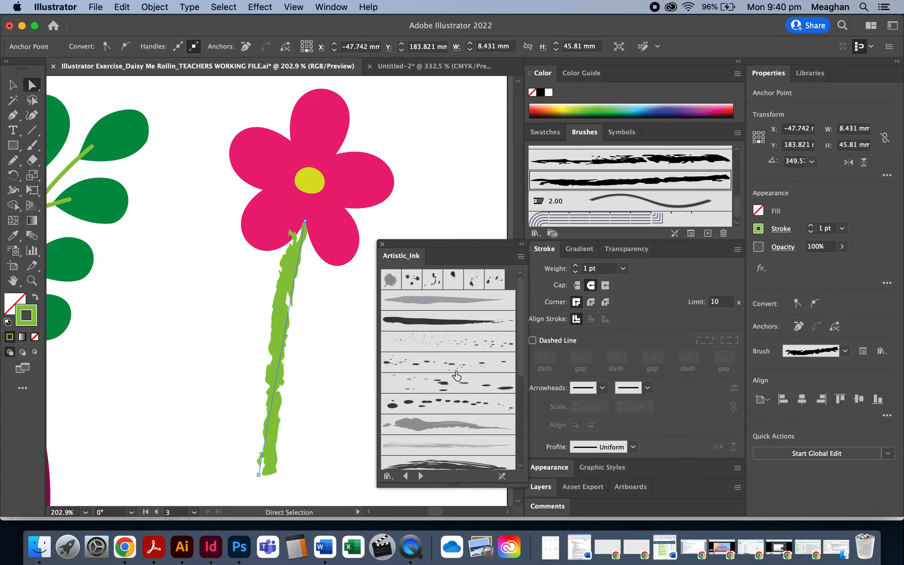
# Step: Try spatter brushes on the stem, including Ink Spatter 3, Galaxy and the fine speckled one
pyautogui.click(453, 404)
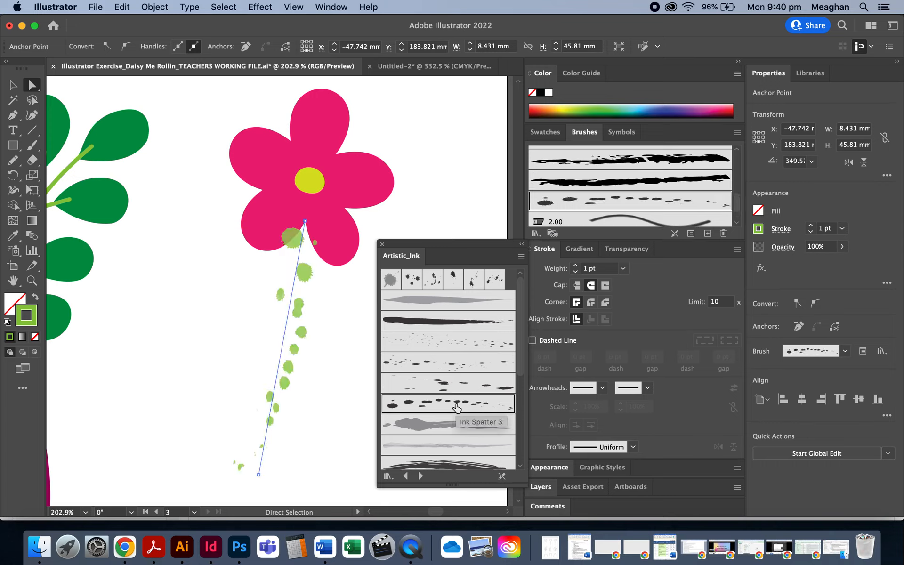
pyautogui.click(448, 385)
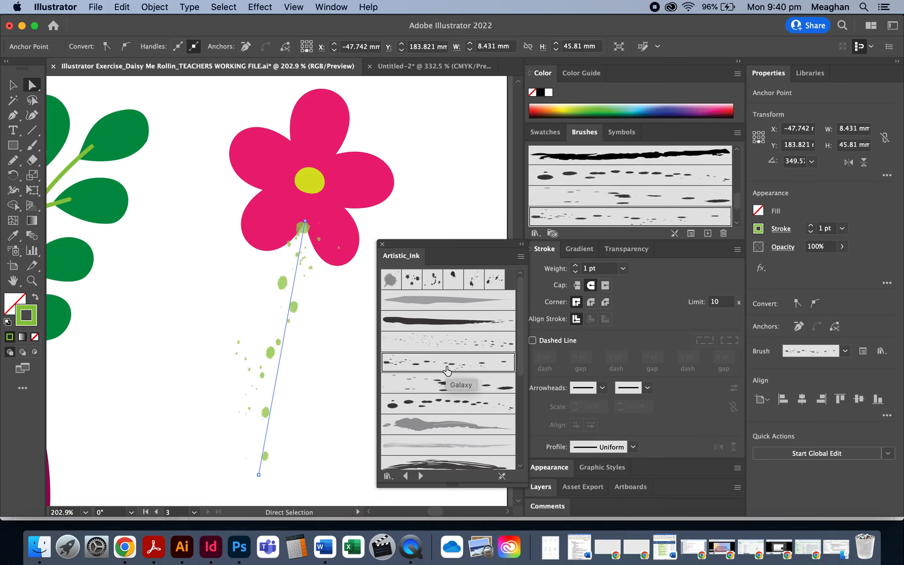
pyautogui.click(461, 347)
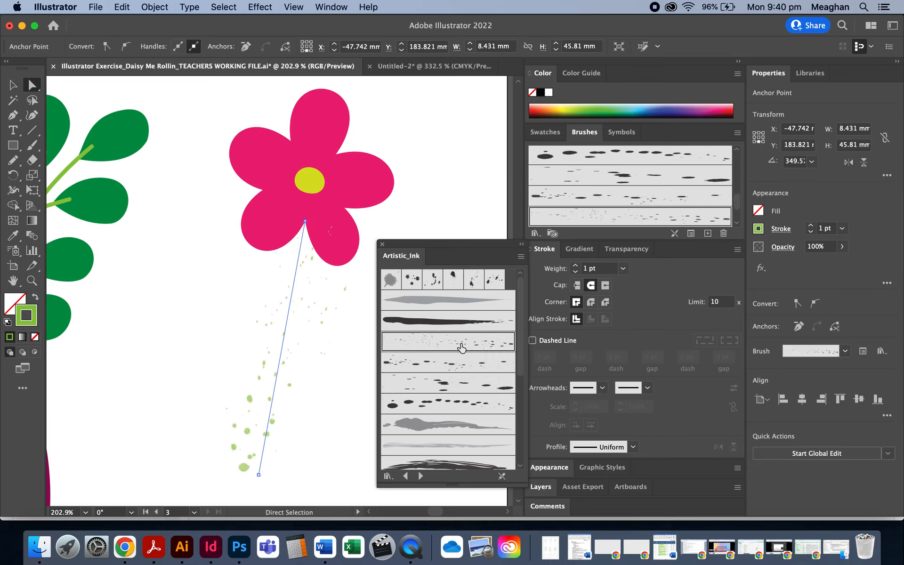
# Step: Try several ink stroke brushes from the Artistic_Ink library on the stem, finishing with the Marker brush
pyautogui.click(445, 425)
pyautogui.click(443, 447)
pyautogui.scroll(-3, 443, 445)
pyautogui.click(453, 438)
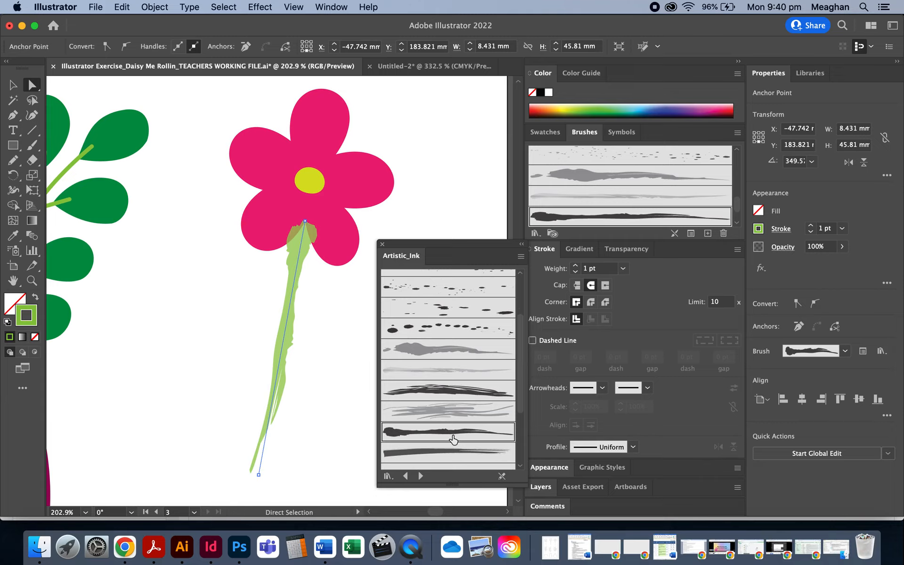
pyautogui.click(426, 453)
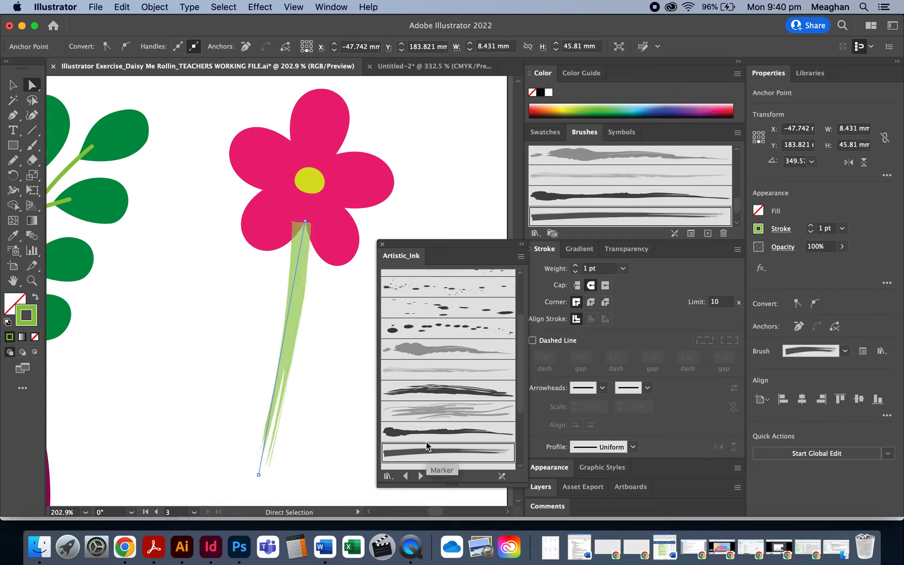
# Step: Apply the Calligraphy 1 brush from the Artistic_Ink library to the stem and close the library
pyautogui.scroll(3, 448, 348)
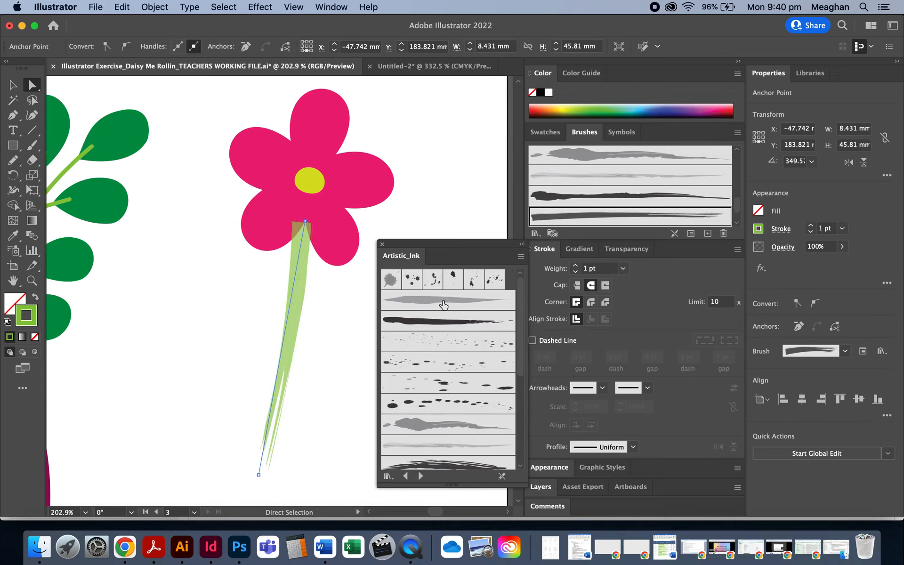
pyautogui.click(444, 301)
pyautogui.click(459, 321)
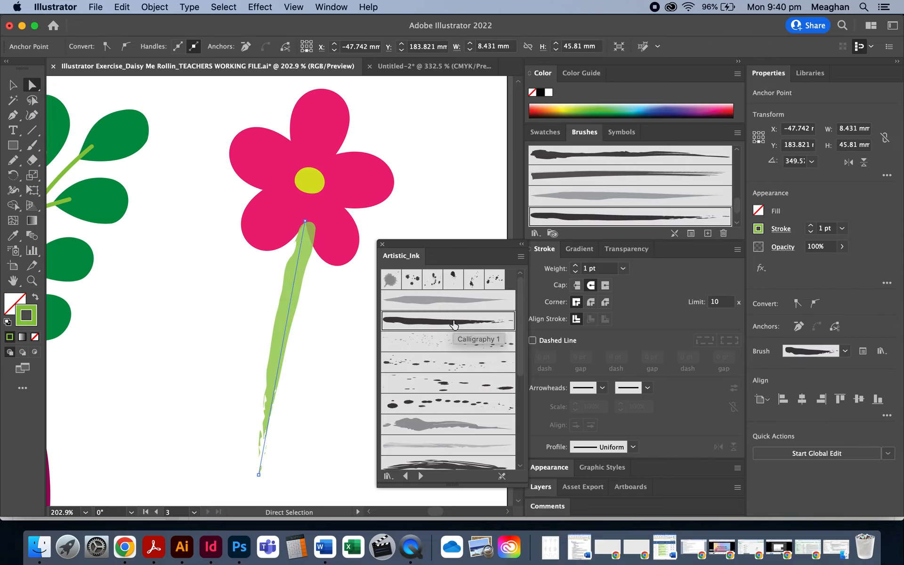
pyautogui.click(383, 244)
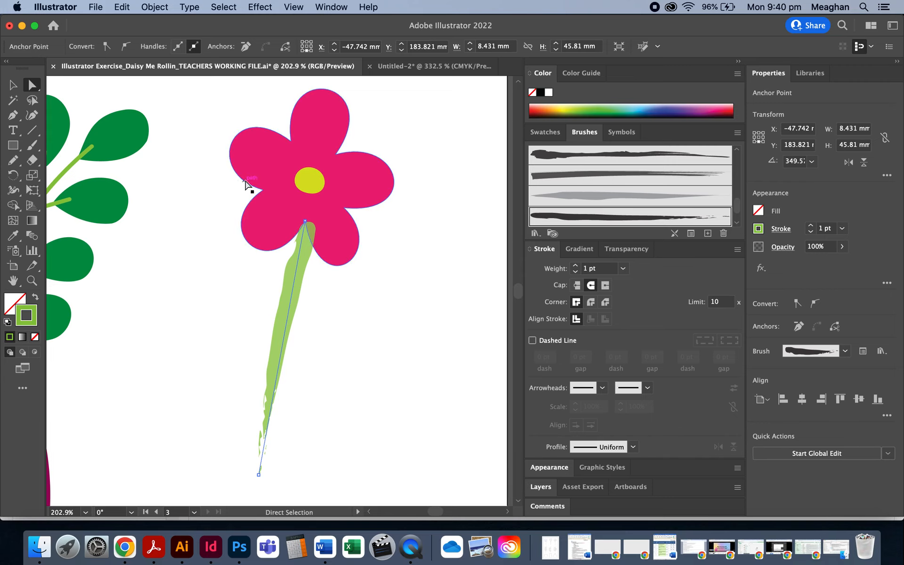
pyautogui.click(13, 85)
pyautogui.scroll(-3, 229, 265)
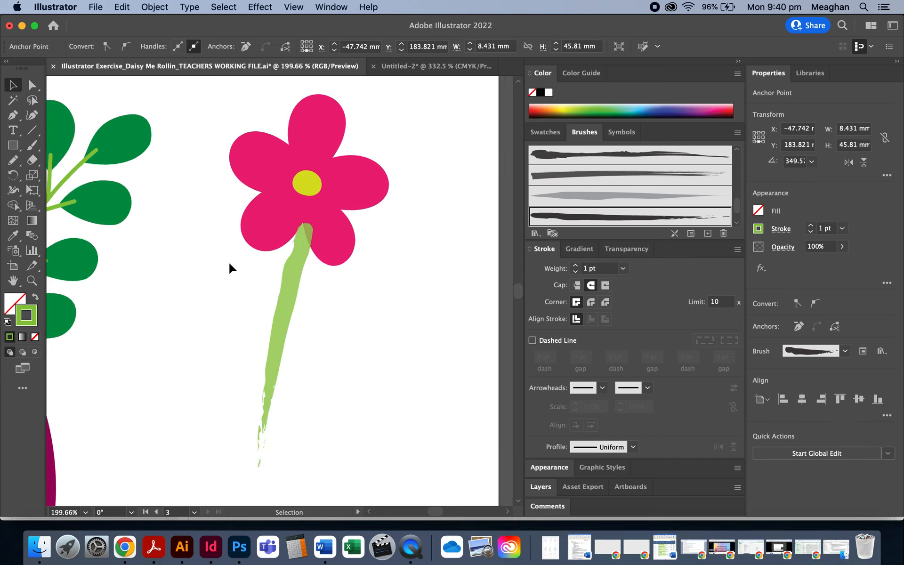
pyautogui.click(270, 294)
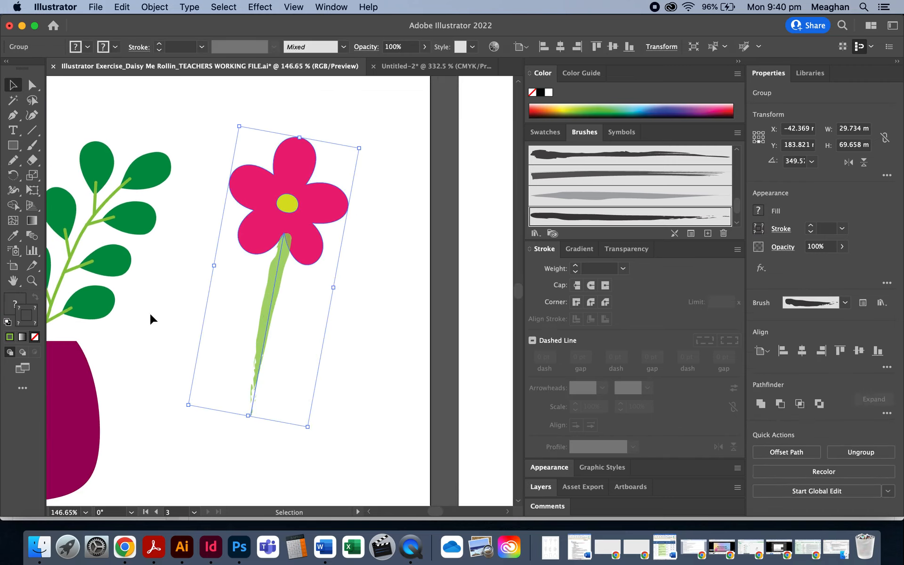
pyautogui.hscroll(-5, 150, 319)
pyautogui.scroll(-1, 150, 319)
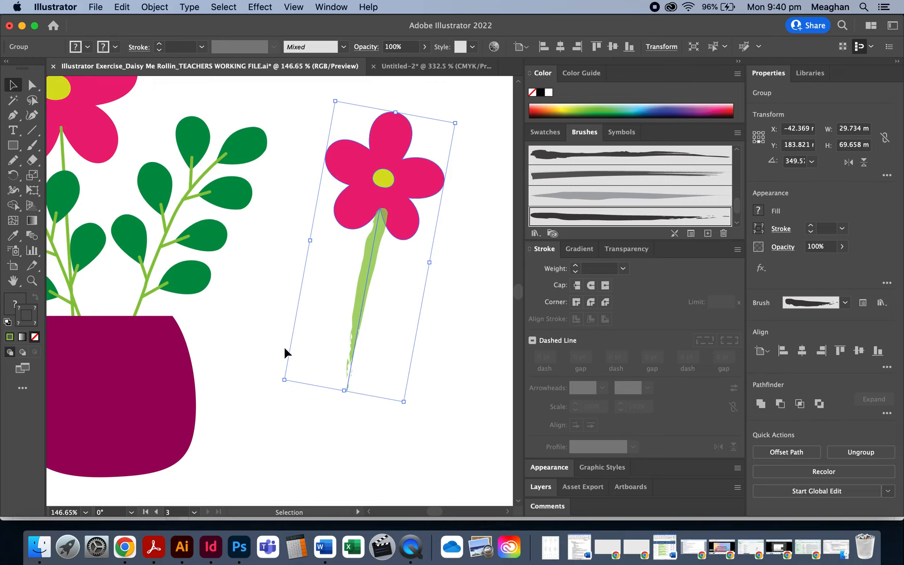
pyautogui.scroll(4, 335, 347)
pyautogui.hscroll(3, 335, 347)
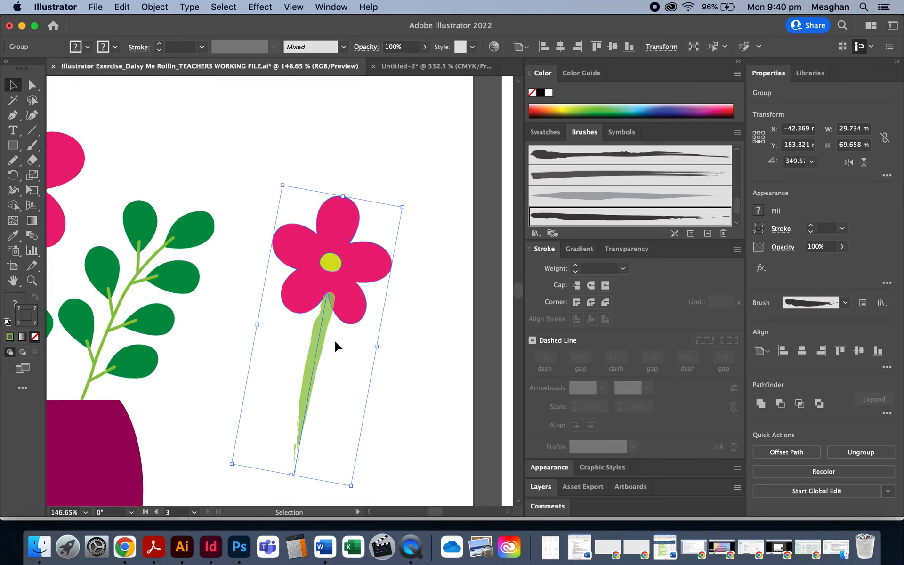
pyautogui.click(242, 181)
pyautogui.click(295, 244)
# Step: Select only the pink petal shape inside the flower group and show its gradient settings
pyautogui.click(33, 85)
pyautogui.click(330, 260)
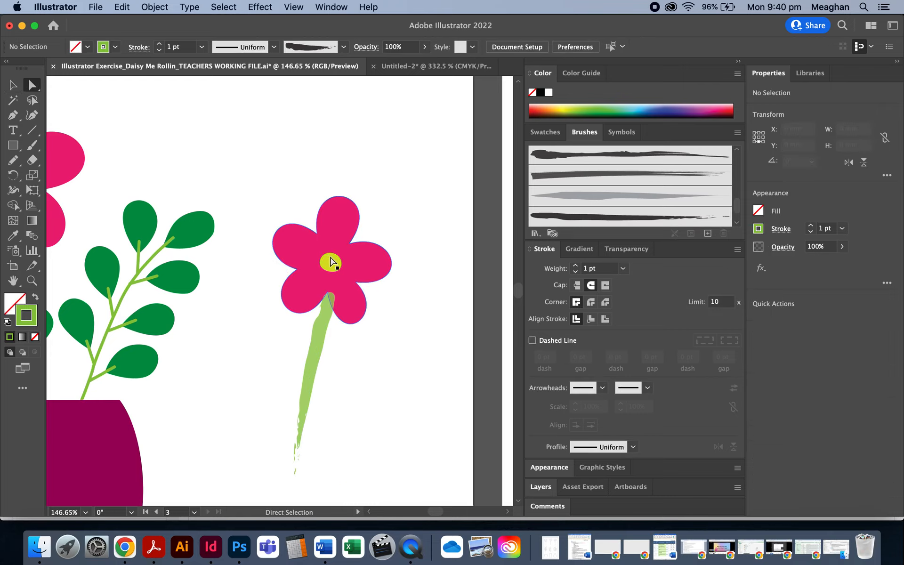
pyautogui.click(285, 237)
pyautogui.scroll(4, 357, 256)
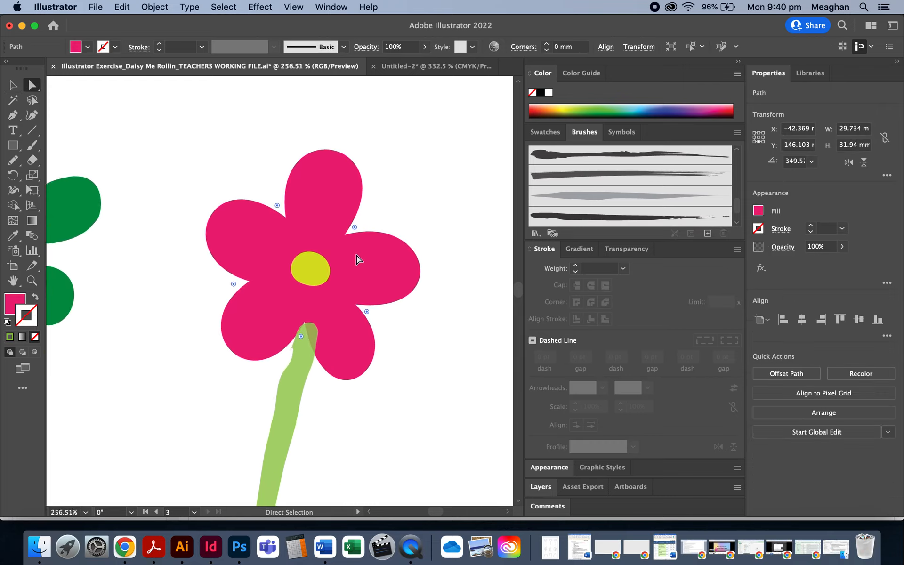
pyautogui.click(578, 251)
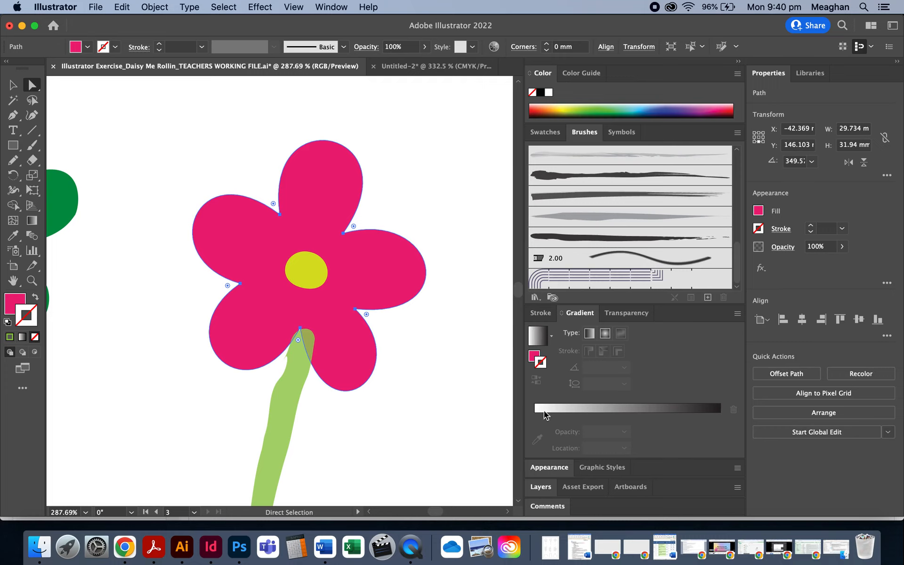
# Step: Try the white-to-black gradient on the petals' stroke and clear the stroke again
pyautogui.click(536, 340)
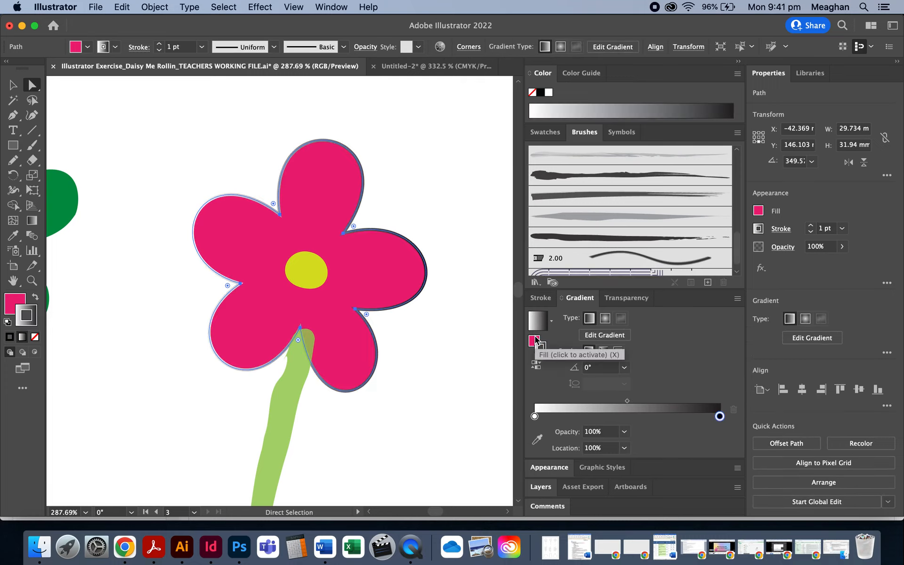
pyautogui.click(541, 347)
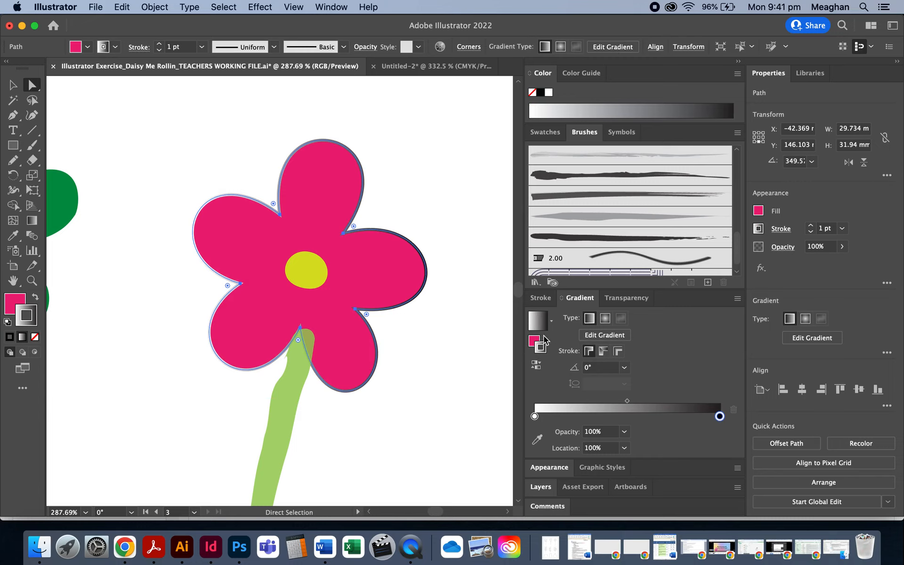
pyautogui.press('/')
# Step: Fill the petals with a linear gradient and set its starting colour stop to the pink swatch ED1E79
pyautogui.click(532, 355)
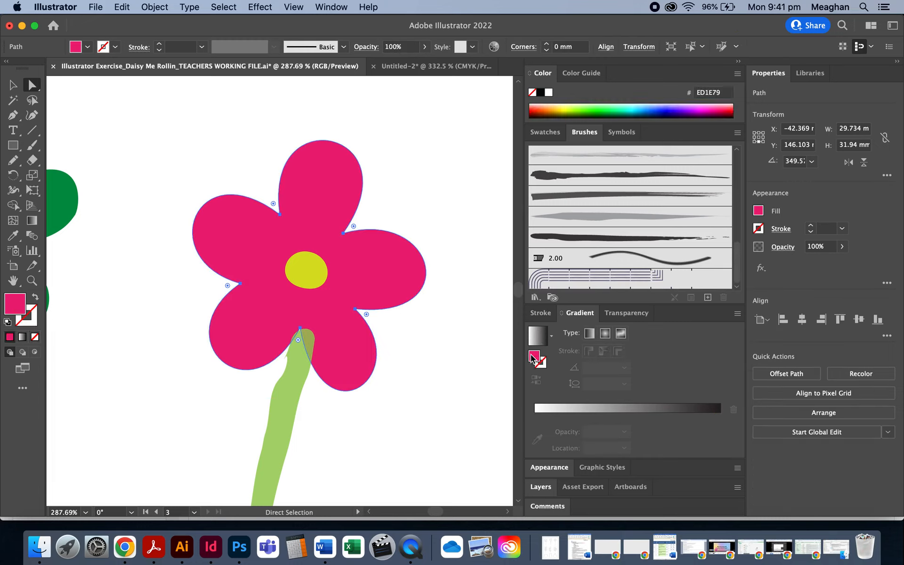
pyautogui.click(537, 340)
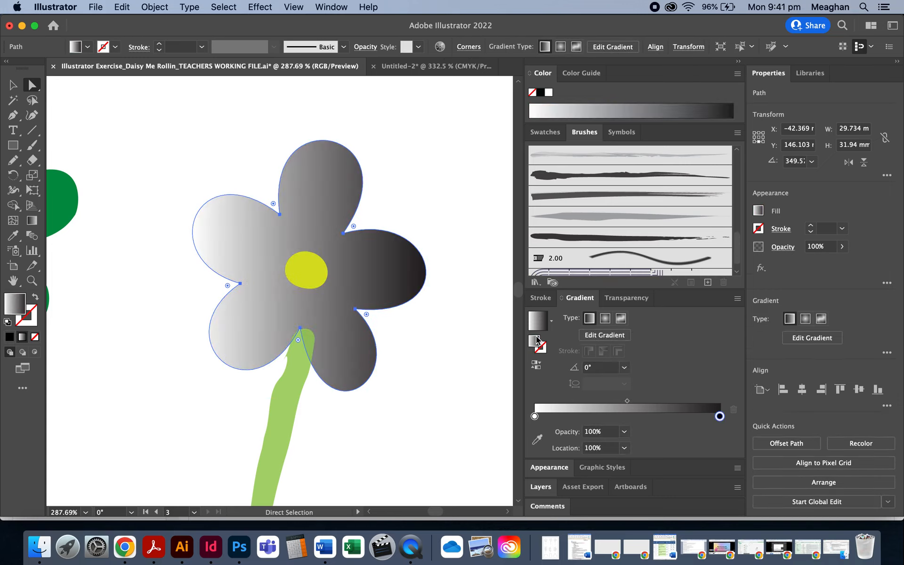
pyautogui.doubleClick(535, 417)
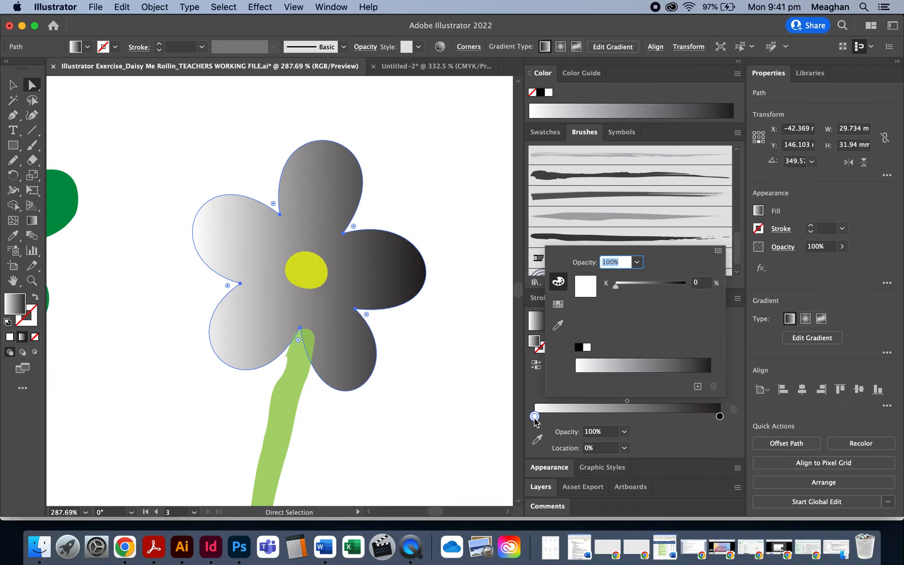
pyautogui.click(559, 304)
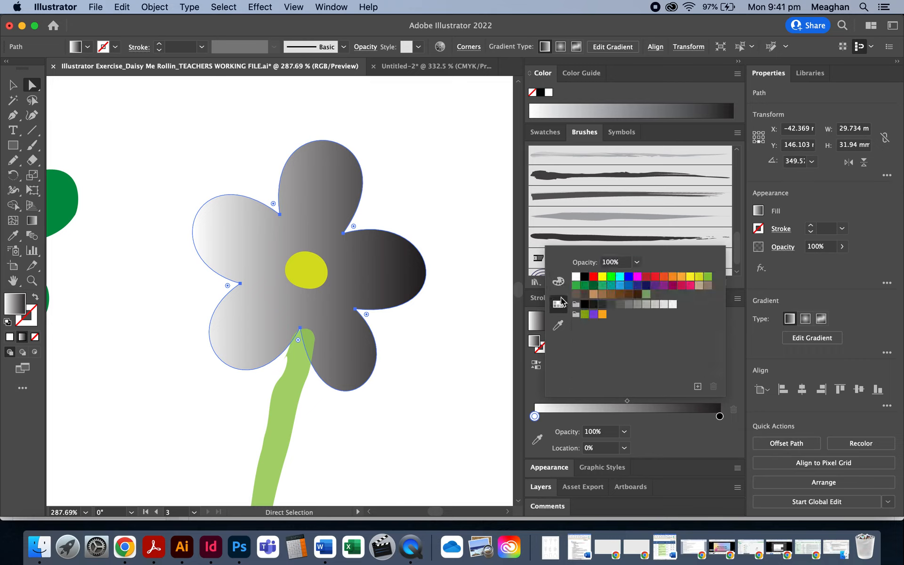
pyautogui.click(557, 325)
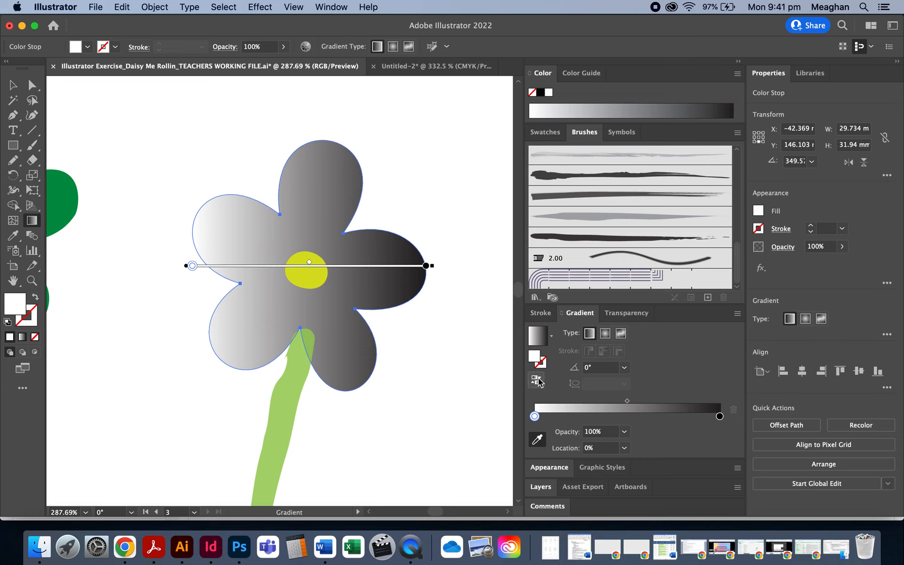
pyautogui.doubleClick(535, 417)
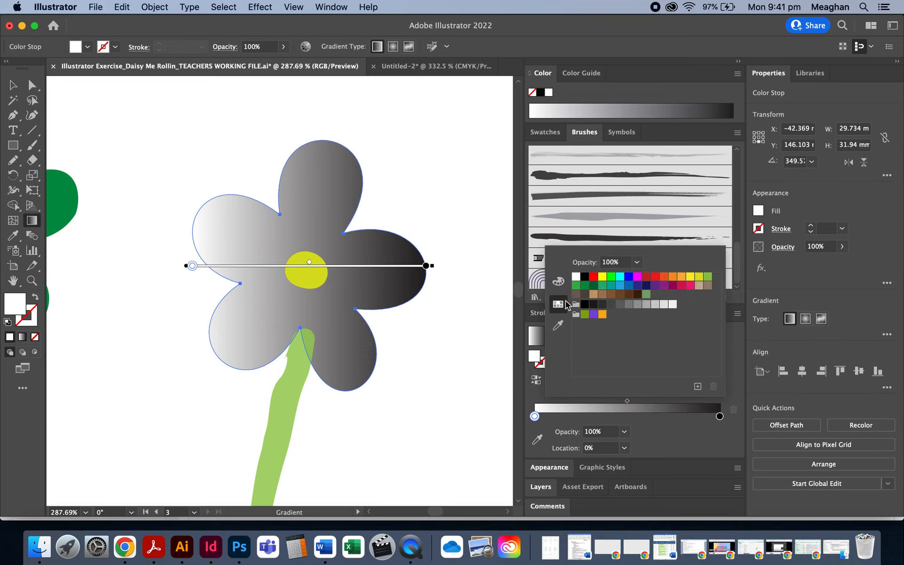
pyautogui.click(690, 286)
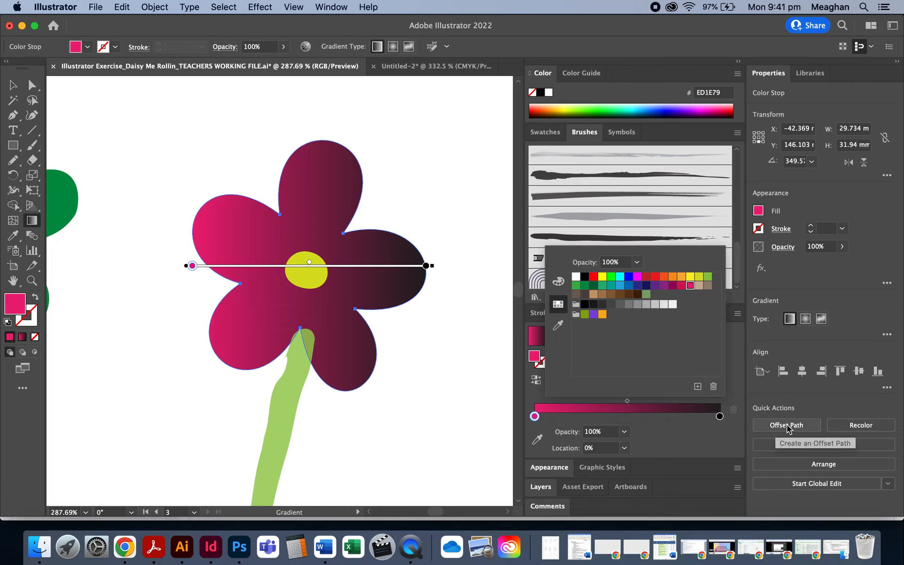
# Step: Set the end colour stop of the petals' gradient to the light orange swatch FBB03B
pyautogui.click(719, 416)
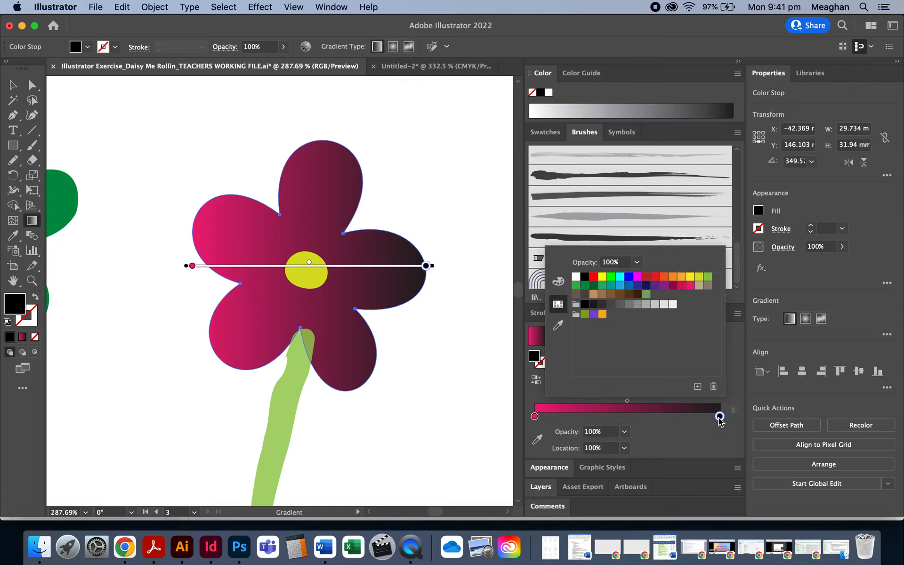
pyautogui.click(665, 278)
pyautogui.click(681, 278)
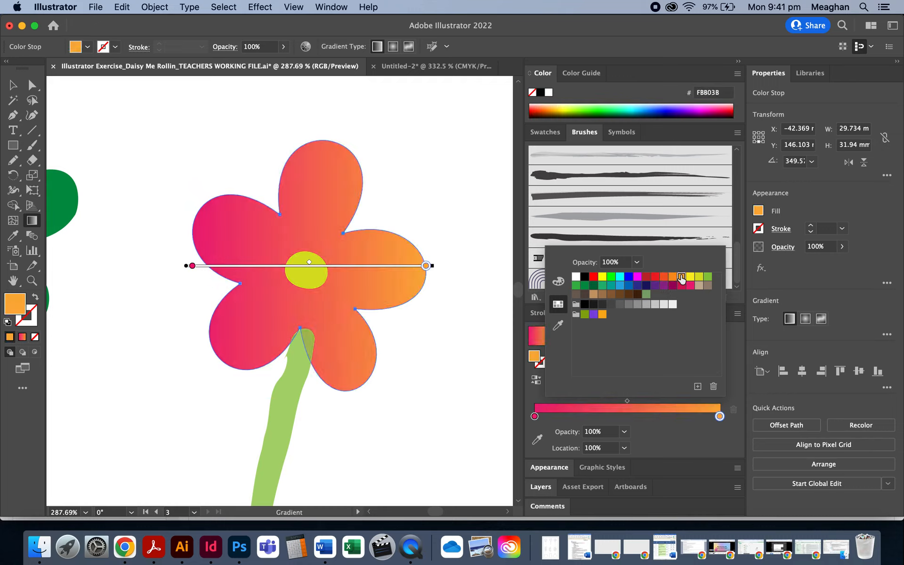
pyautogui.click(658, 434)
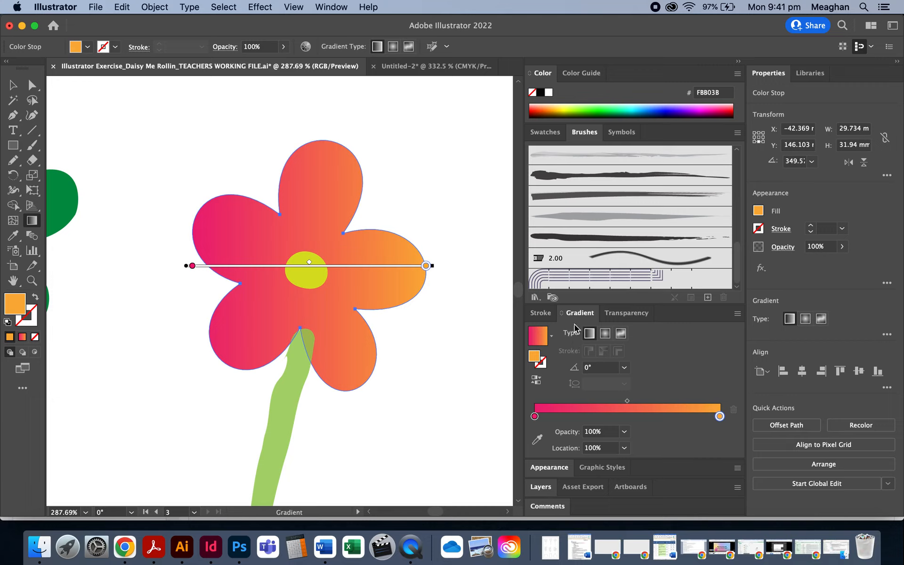
# Step: Try a radial gradient on the petals, followed by a linear one at angles of -45° and 60°
pyautogui.click(606, 334)
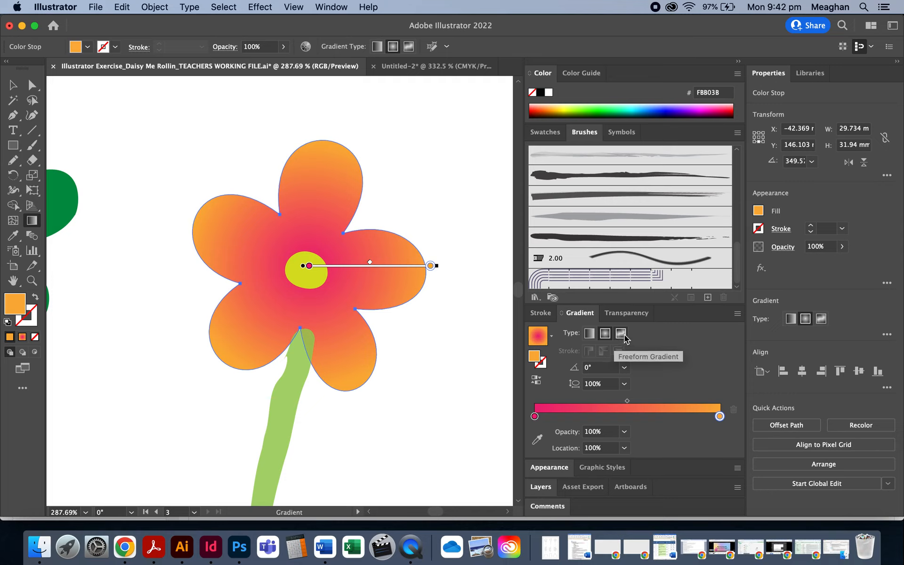
pyautogui.click(588, 333)
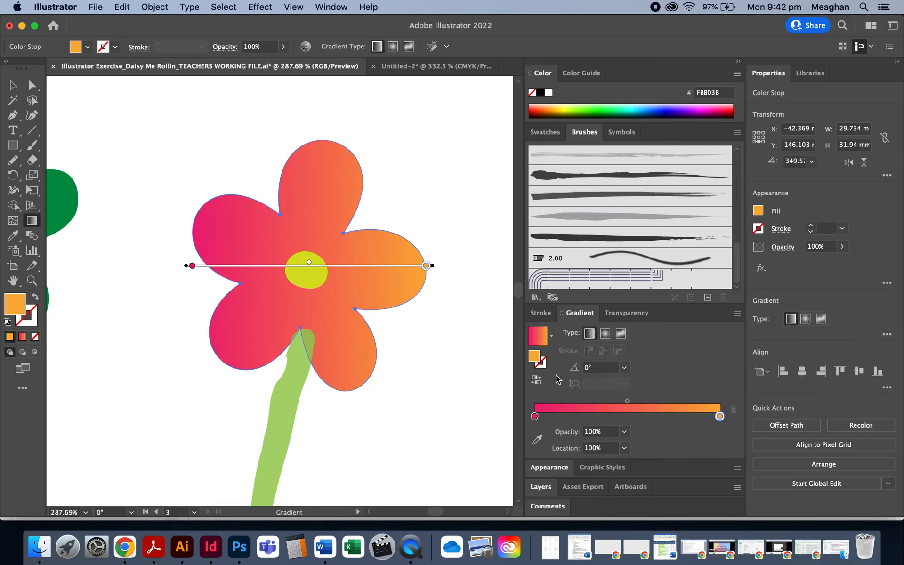
pyautogui.click(630, 371)
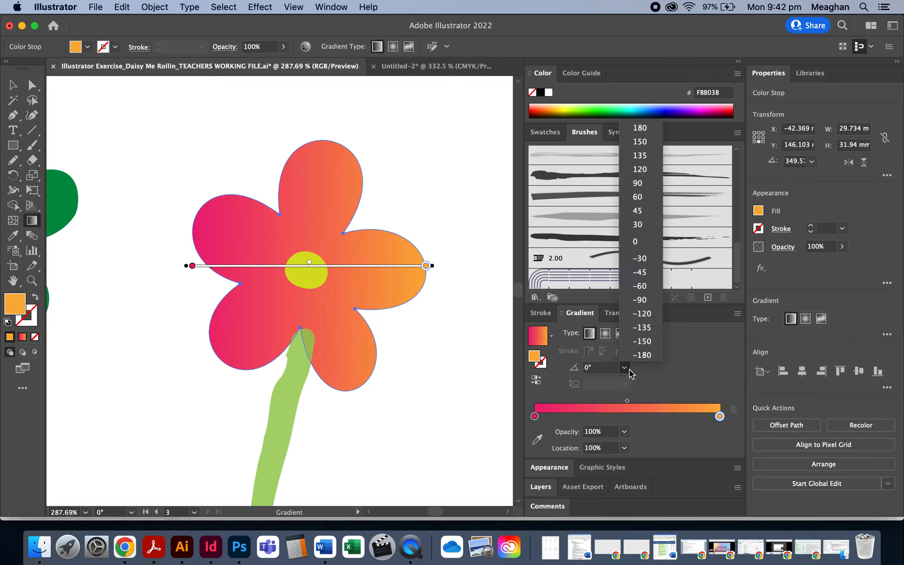
pyautogui.click(650, 273)
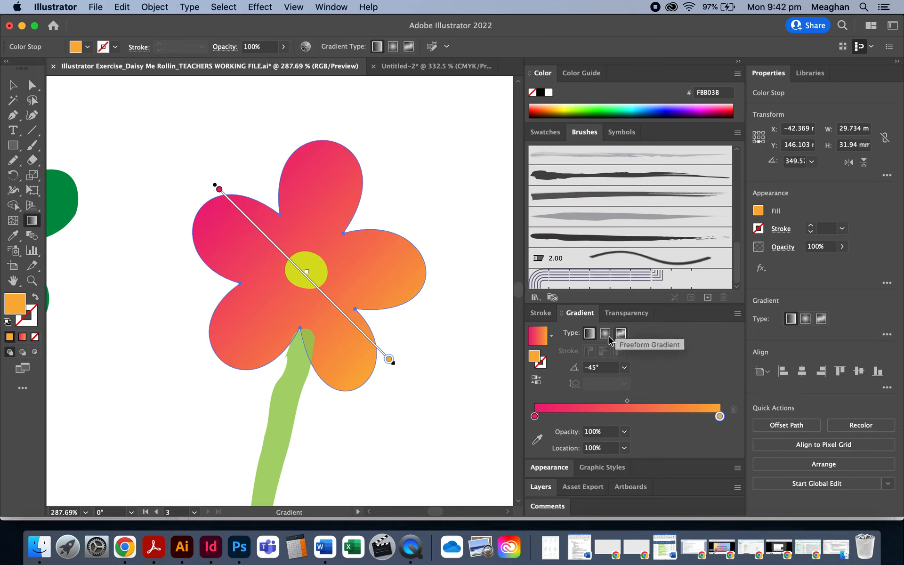
pyautogui.click(624, 368)
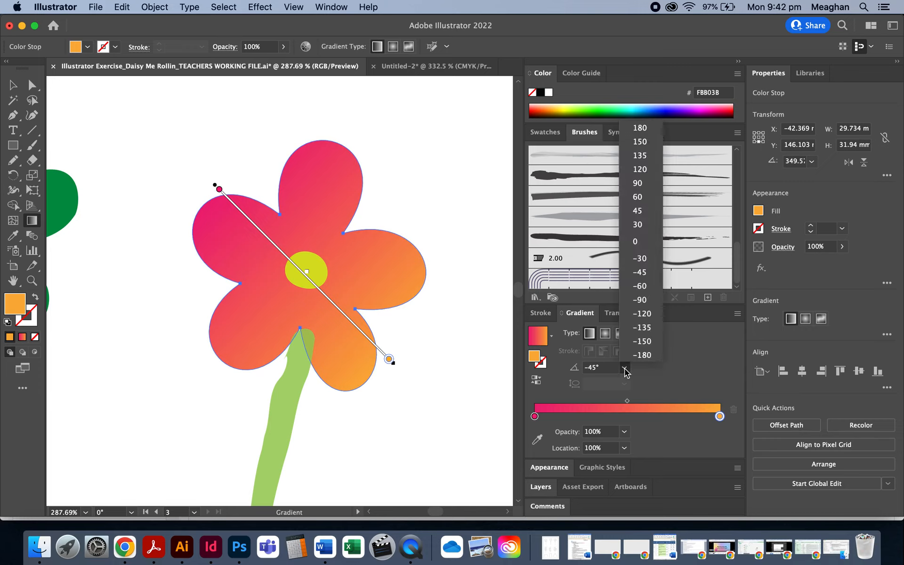
pyautogui.click(639, 199)
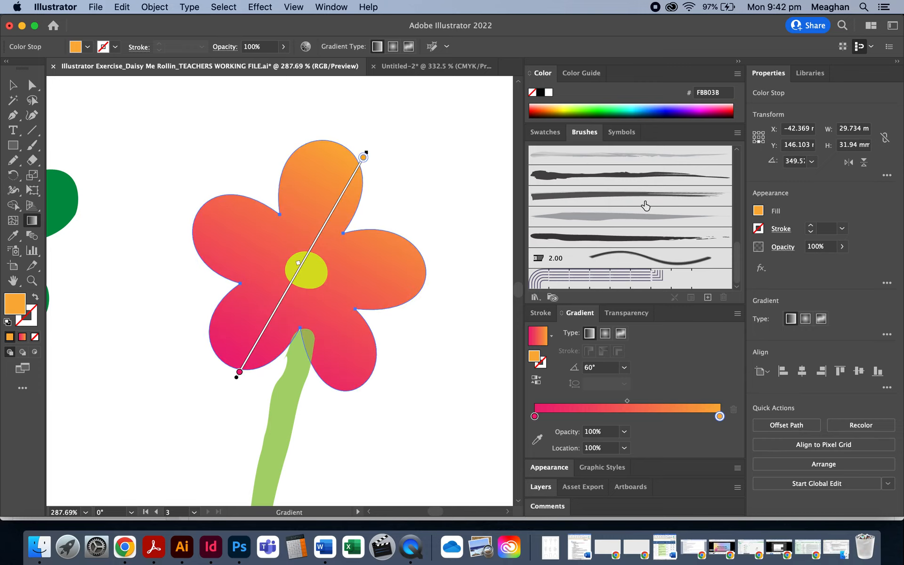
# Step: Set the petals' gradient type to radial, leaving the gradient angle at 0°
pyautogui.click(605, 333)
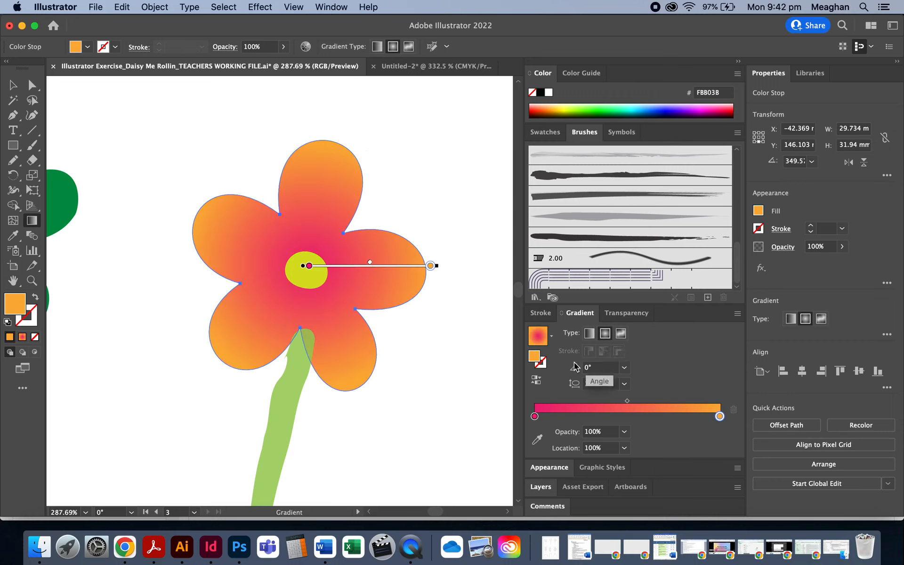
pyautogui.click(625, 370)
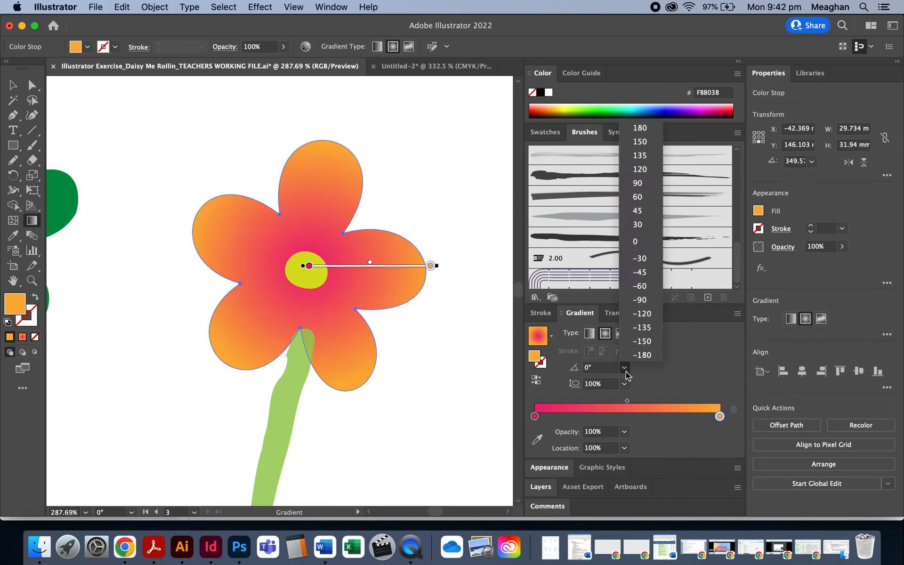
pyautogui.click(641, 386)
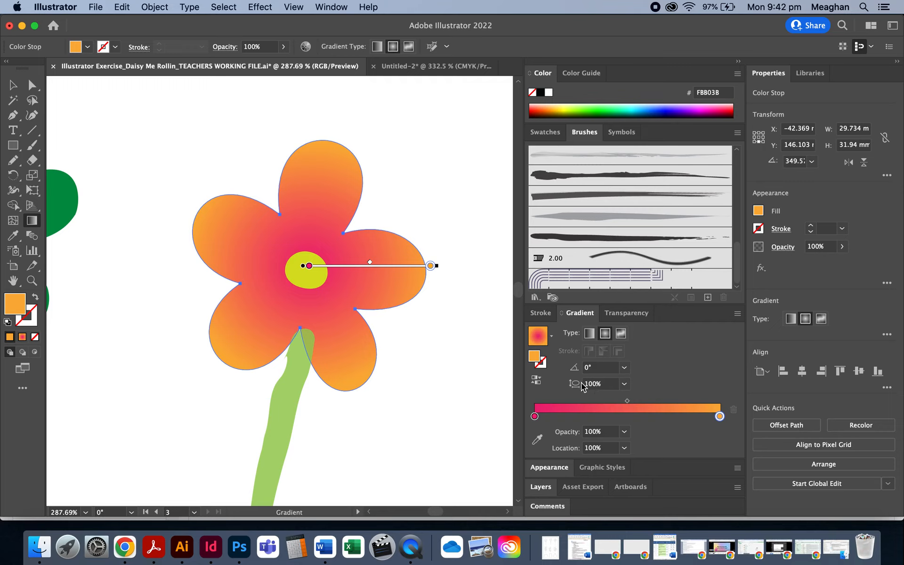
# Step: Try a 50% aspect ratio on the petals' radial gradient and set it back to 100%
pyautogui.click(627, 387)
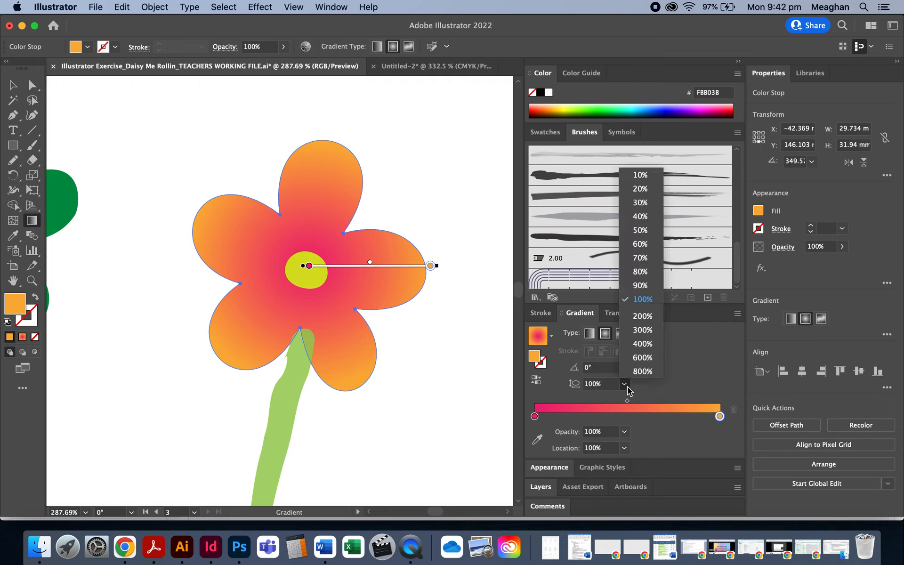
pyautogui.click(642, 233)
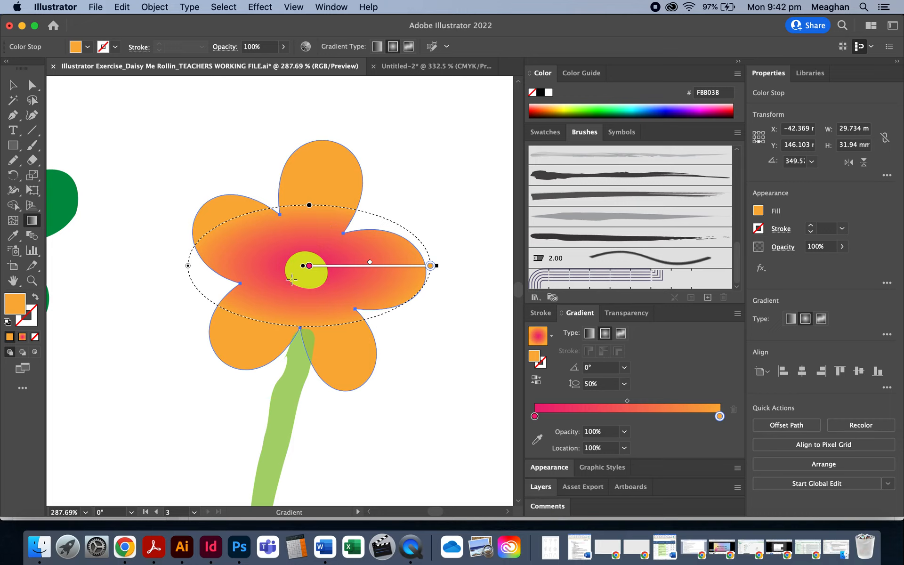
pyautogui.click(626, 389)
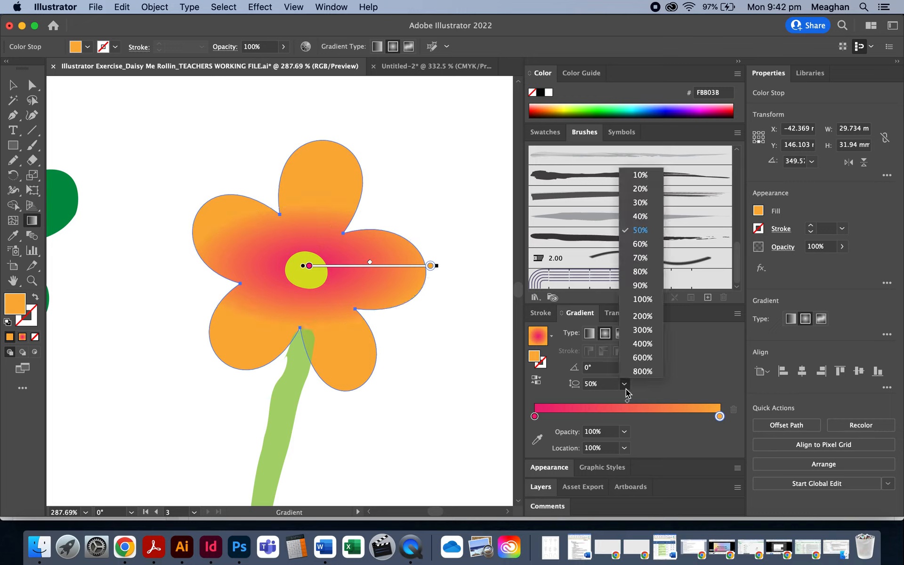
pyautogui.click(643, 300)
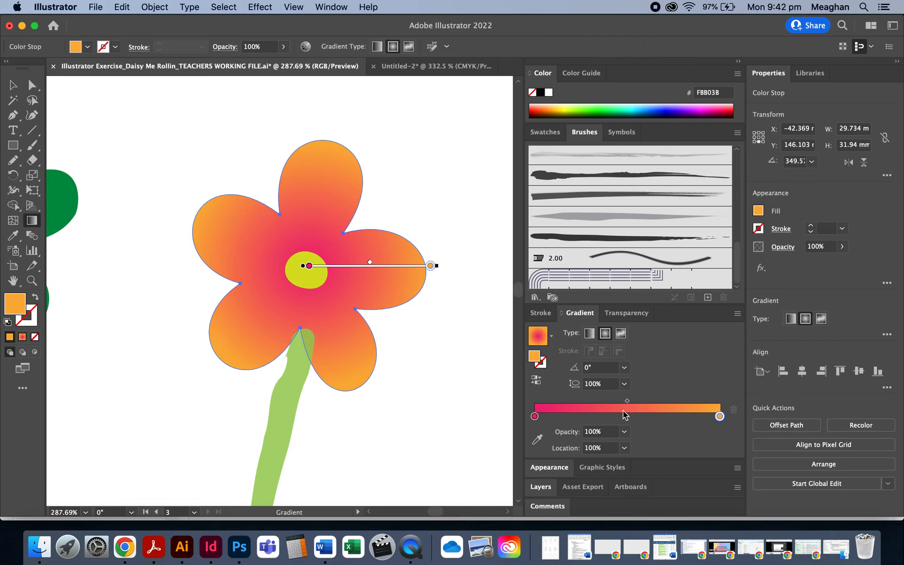
pyautogui.click(637, 416)
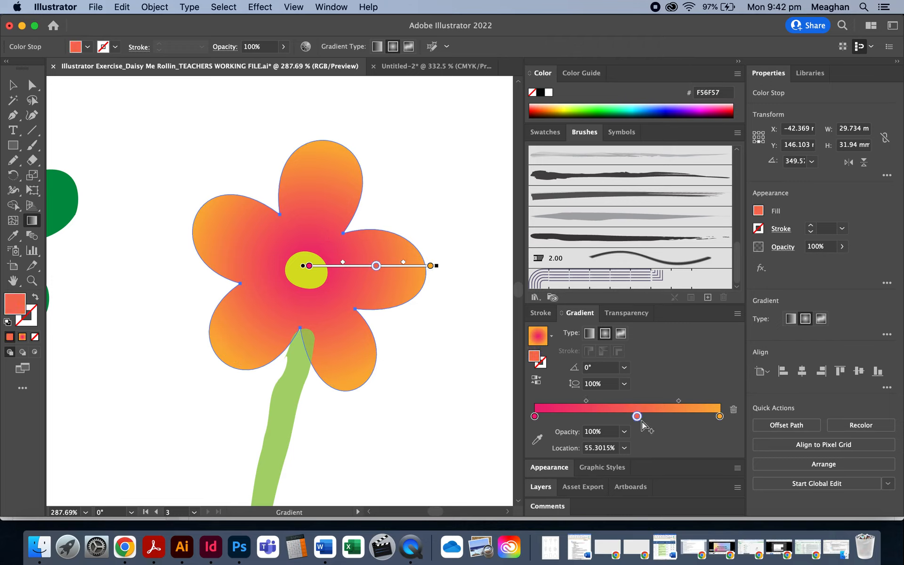
pyautogui.press('z')
pyautogui.press('super+z')
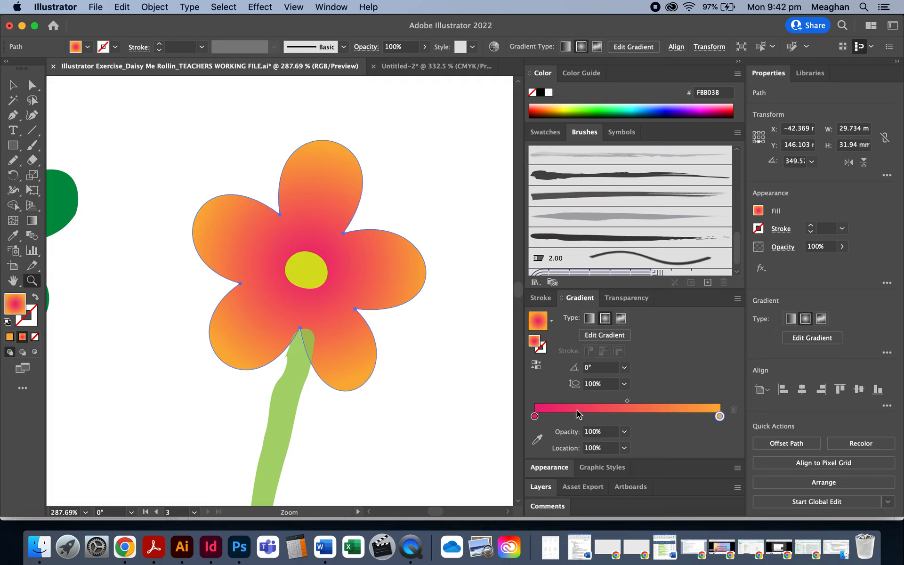
# Step: Add a colour stop at about 68.6% on the petals' gradient and set it to the green swatch 8CC63F
pyautogui.click(662, 416)
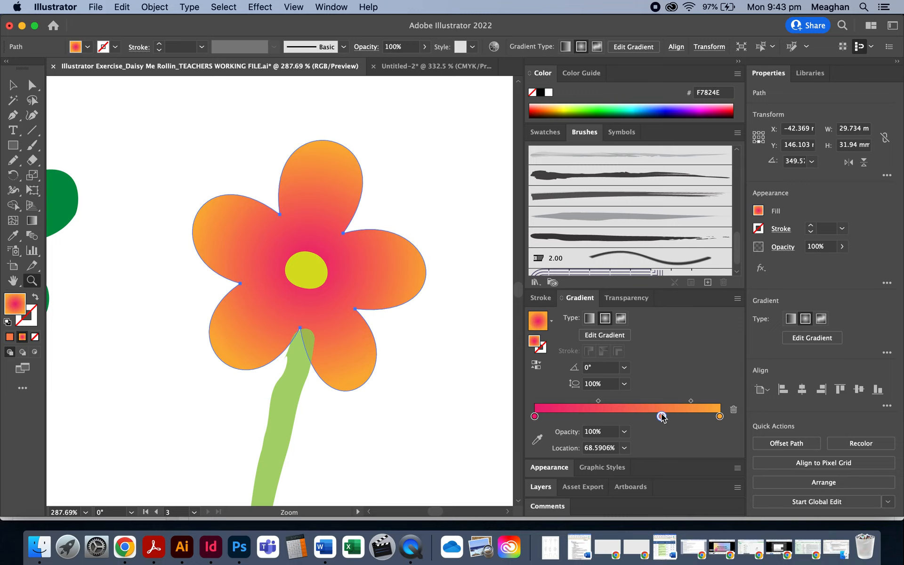
pyautogui.doubleClick(662, 416)
pyautogui.click(662, 439)
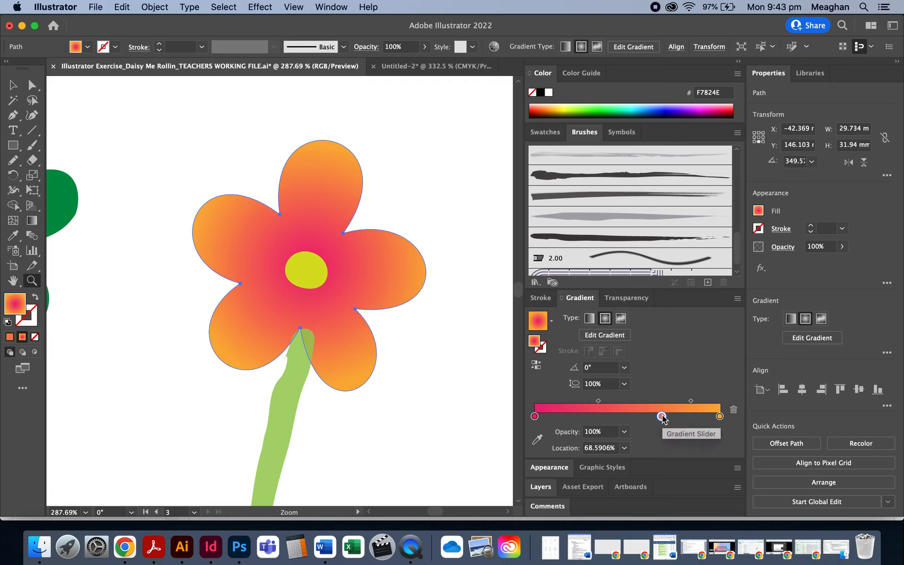
pyautogui.doubleClick(662, 417)
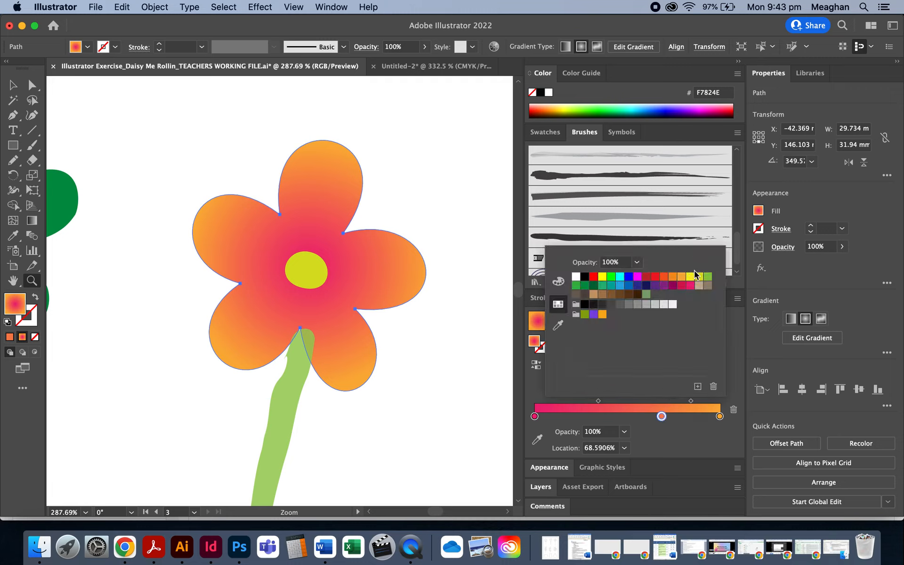
pyautogui.click(708, 277)
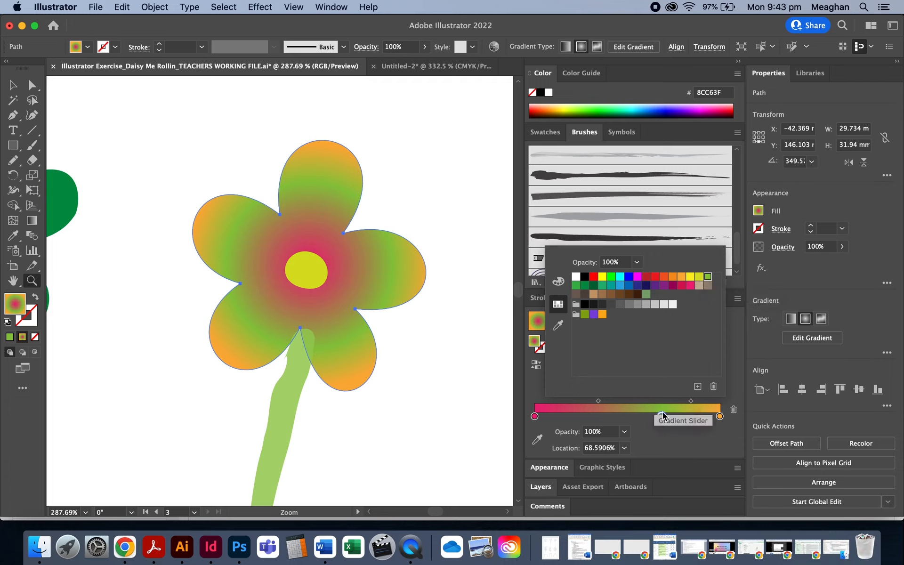
# Step: Add another colour stop at about 26.7% on the petals' gradient and set it to the purple swatch 93278F
pyautogui.click(579, 420)
pyautogui.click(584, 416)
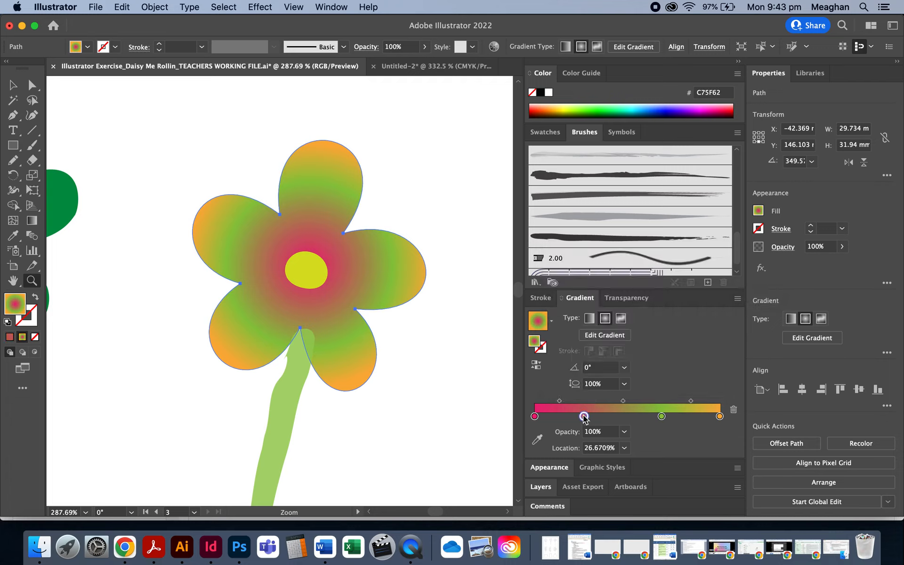
pyautogui.doubleClick(584, 416)
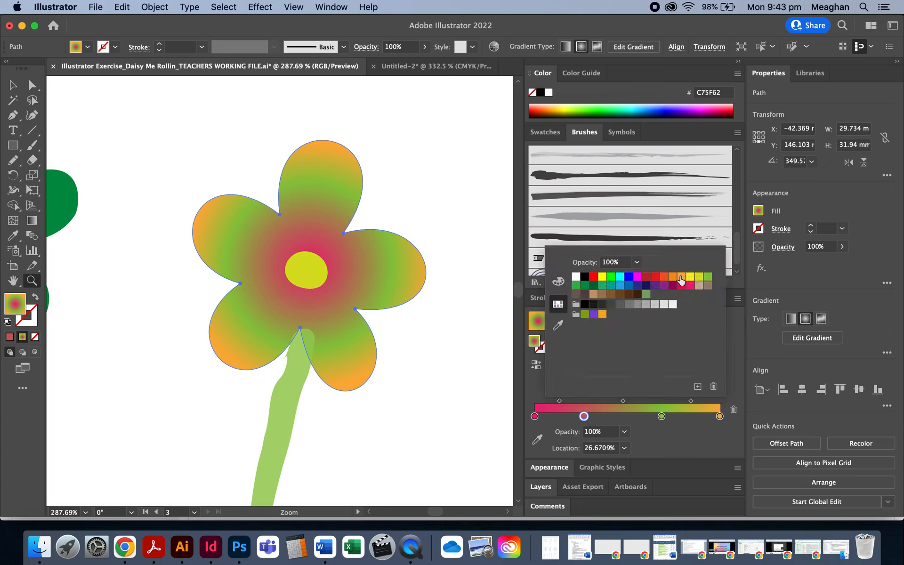
pyautogui.click(663, 277)
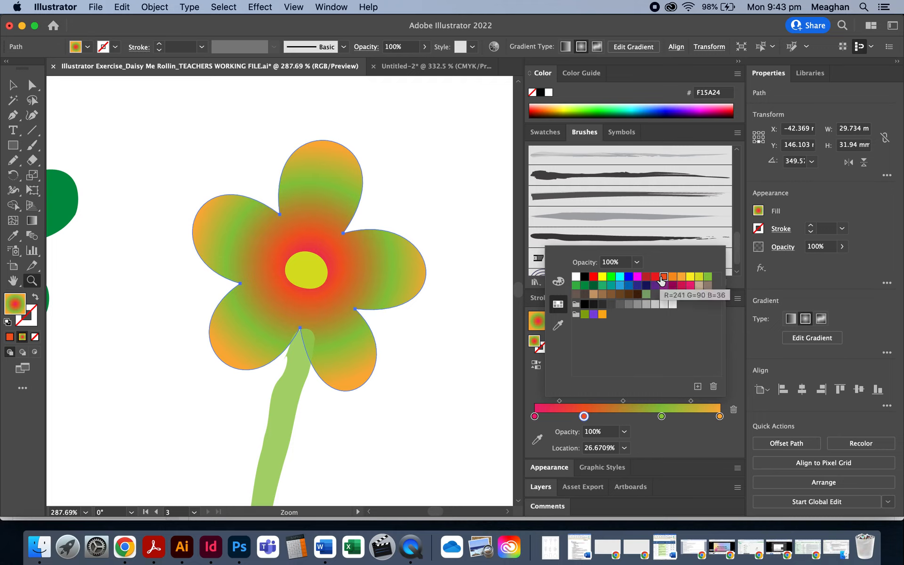
pyautogui.click(664, 286)
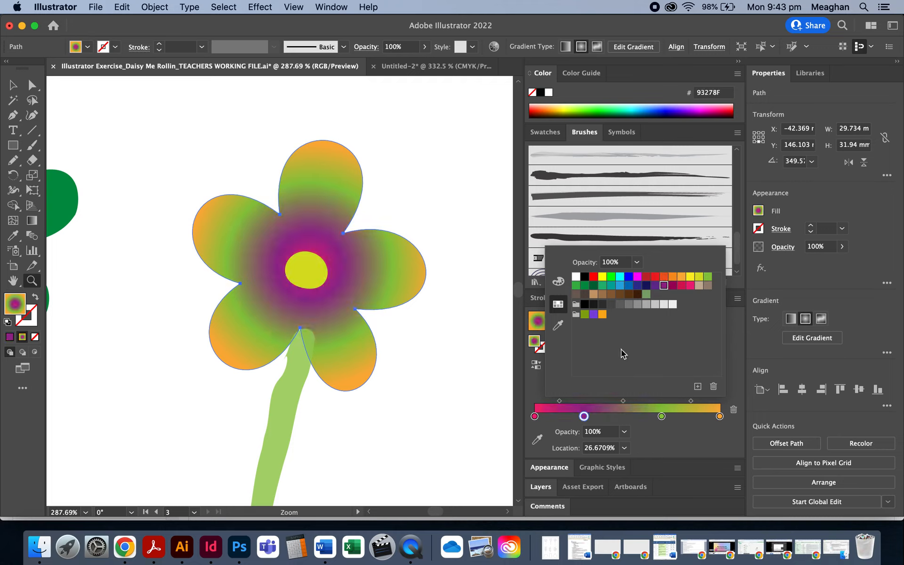
pyautogui.click(637, 414)
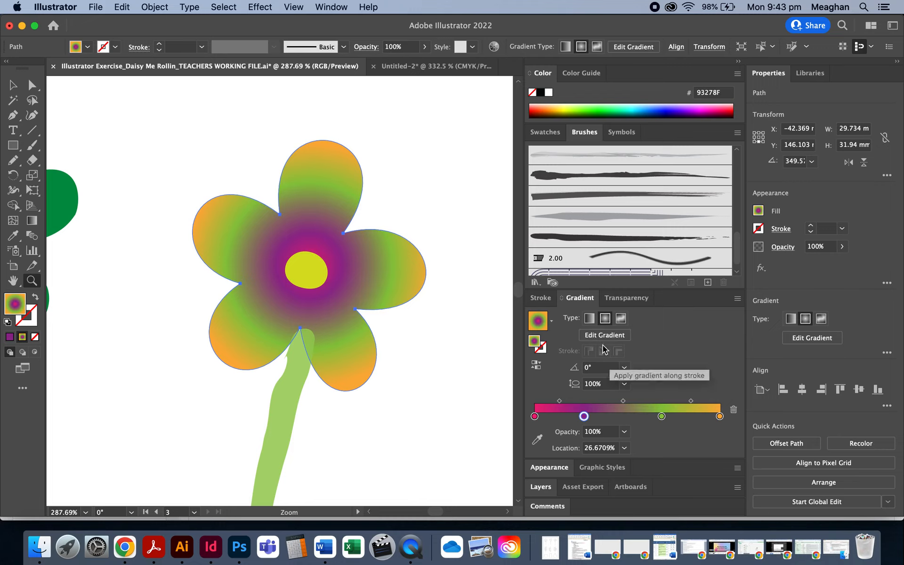
# Step: Set the petals' gradient type to linear and shift the purple stop to about 32%, moving the green stop nearer the orange end
pyautogui.click(591, 319)
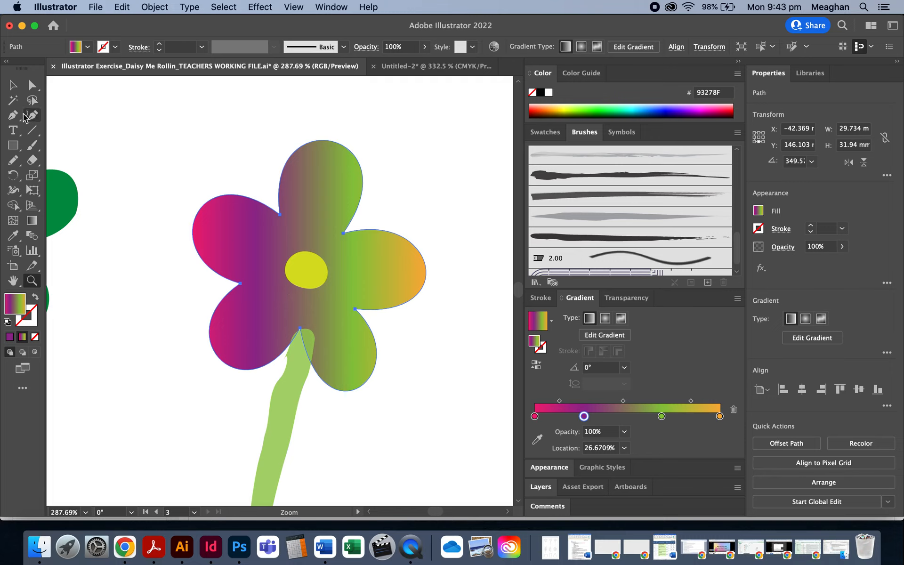
pyautogui.click(13, 85)
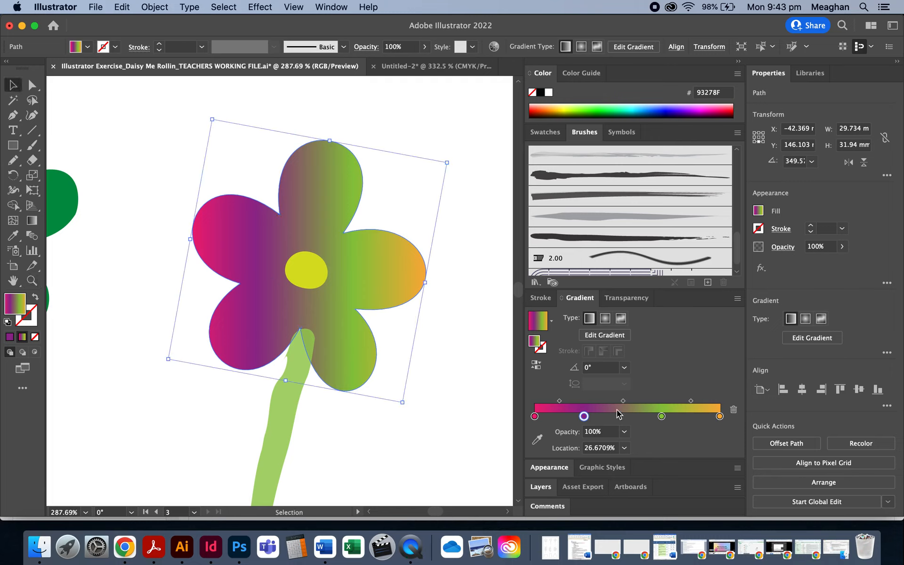
pyautogui.moveTo(584, 416)
pyautogui.mouseDown()
pyautogui.moveTo(685, 416)
pyautogui.moveTo(594, 416)
pyautogui.mouseUp()
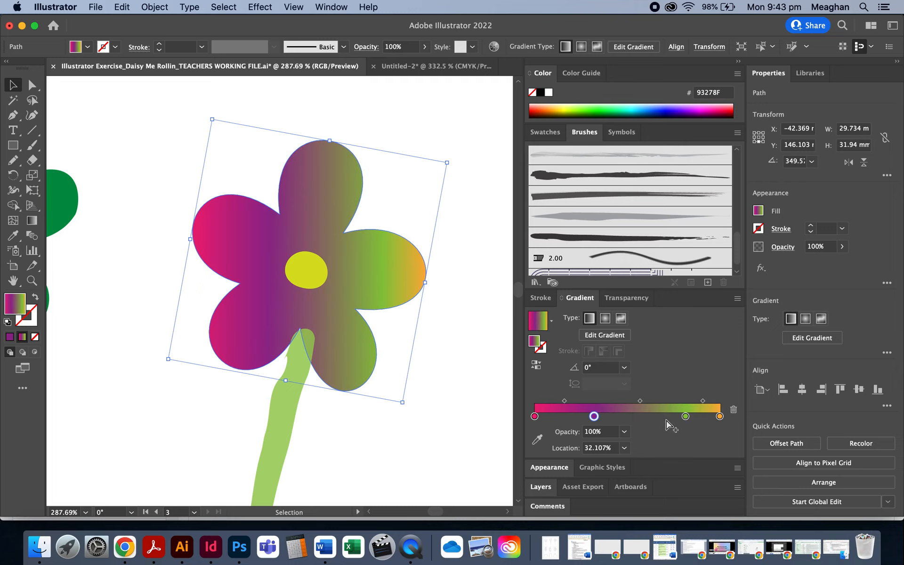
# Step: Remove the purple and green stops from the petals' gradient and move the pink-to-orange midpoint to about 47.3%
pyautogui.moveTo(642, 401); pyautogui.dragTo(606, 452)
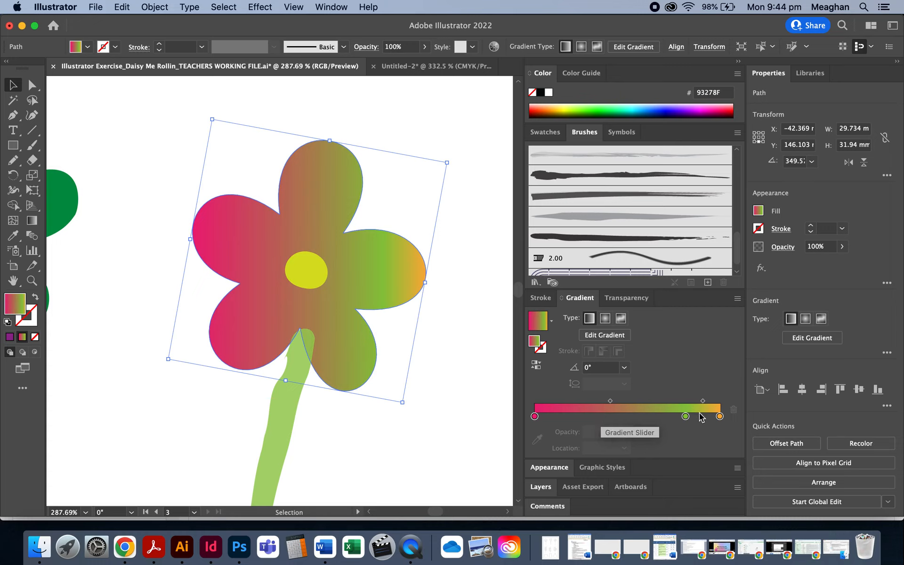
pyautogui.moveTo(686, 416); pyautogui.dragTo(666, 450)
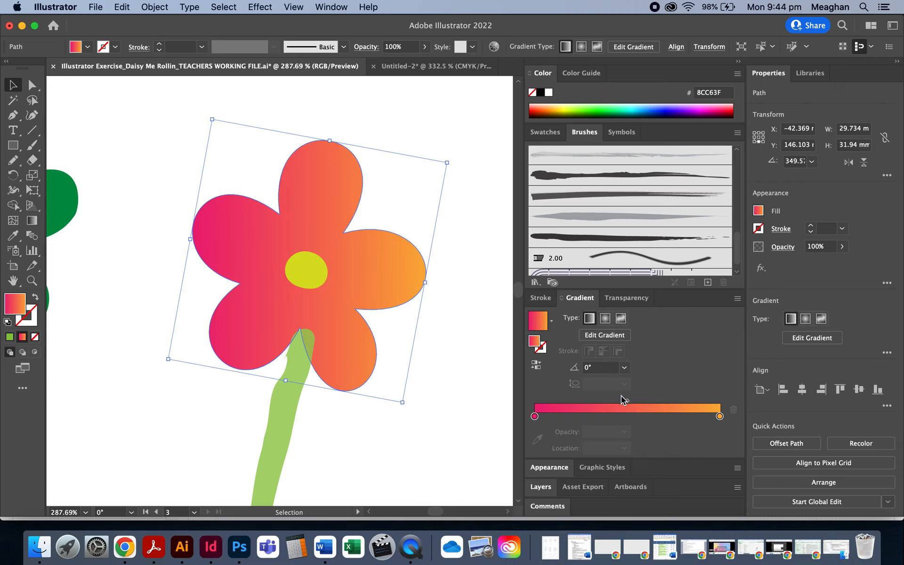
pyautogui.moveTo(625, 401)
pyautogui.mouseDown()
pyautogui.moveTo(573, 402)
pyautogui.moveTo(694, 404)
pyautogui.moveTo(622, 400)
pyautogui.mouseUp()
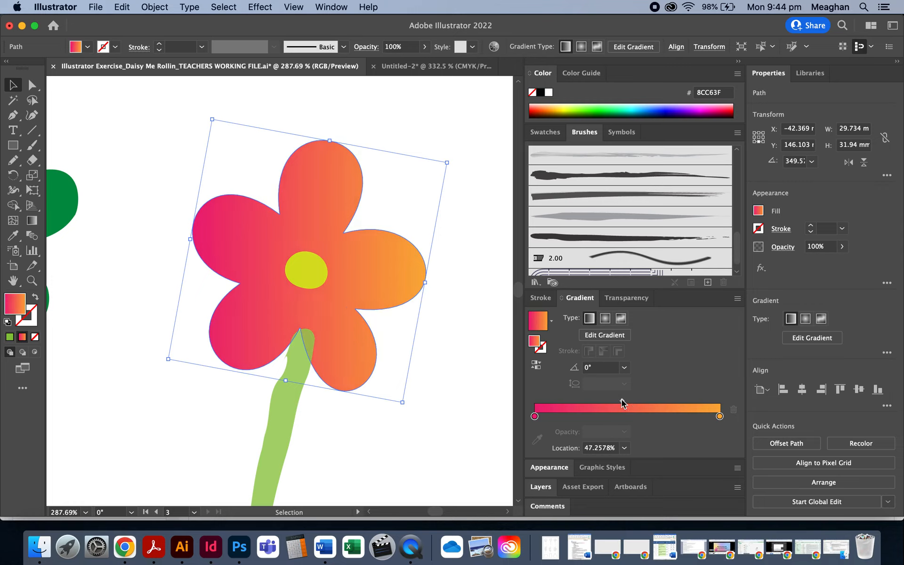
# Step: With the Gradient tool on the petals, slide the orange end stop to a location of about 90.6%
pyautogui.click(31, 221)
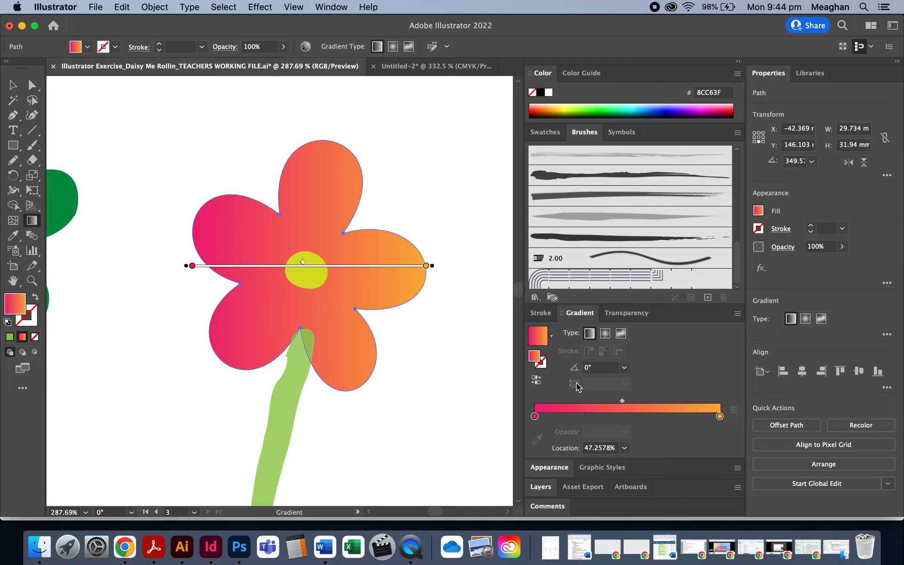
pyautogui.moveTo(193, 265)
pyautogui.mouseDown()
pyautogui.moveTo(302, 267)
pyautogui.moveTo(192, 267)
pyautogui.mouseUp()
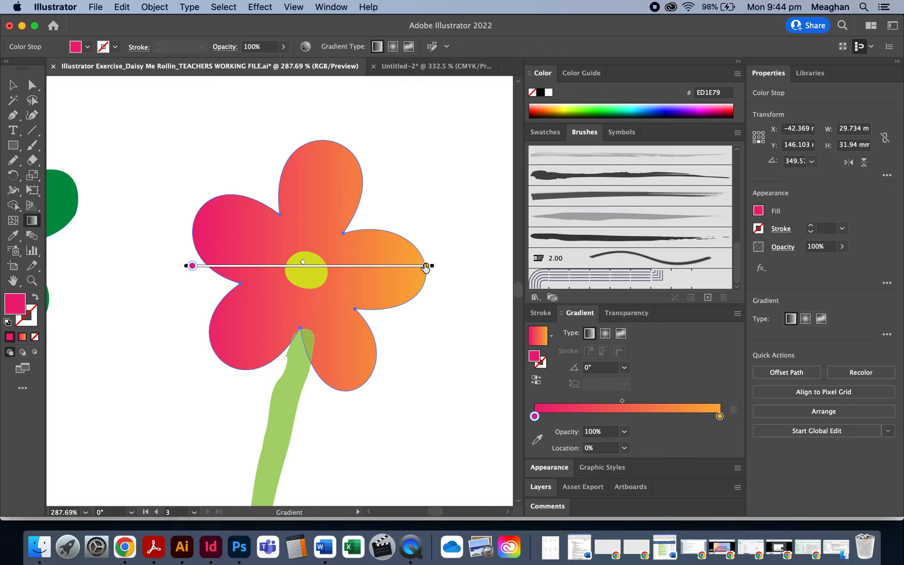
pyautogui.moveTo(426, 266); pyautogui.dragTo(330, 266)
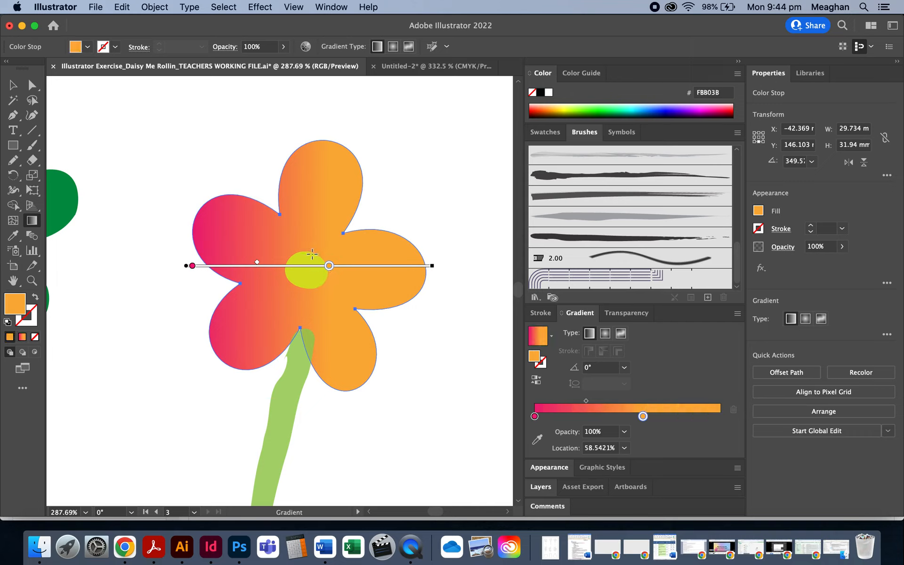
pyautogui.moveTo(329, 265); pyautogui.dragTo(404, 266)
pyautogui.moveTo(292, 263)
pyautogui.mouseDown()
pyautogui.moveTo(248, 264)
pyautogui.moveTo(301, 263)
pyautogui.moveTo(281, 266)
pyautogui.moveTo(293, 267)
pyautogui.mouseUp()
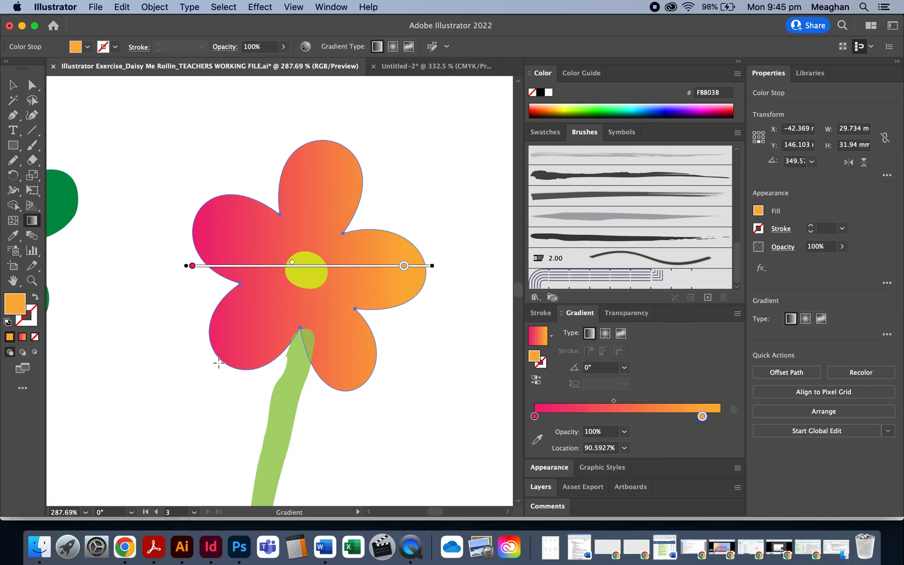
# Step: Try several linear gradient directions and lengths across the petals, ending at an angle of about -24.8°, and deselect the flower
pyautogui.moveTo(218, 362); pyautogui.dragTo(375, 150)
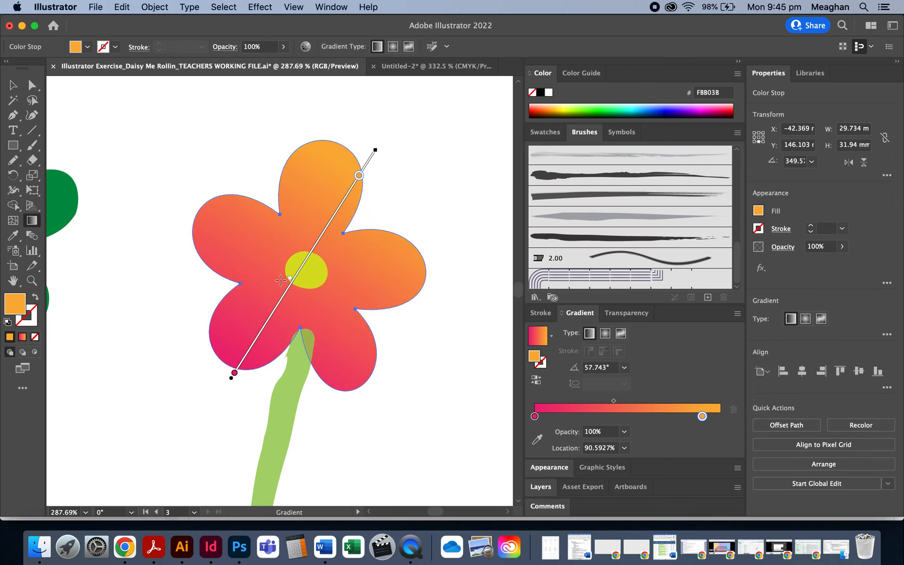
pyautogui.moveTo(225, 166); pyautogui.dragTo(342, 337)
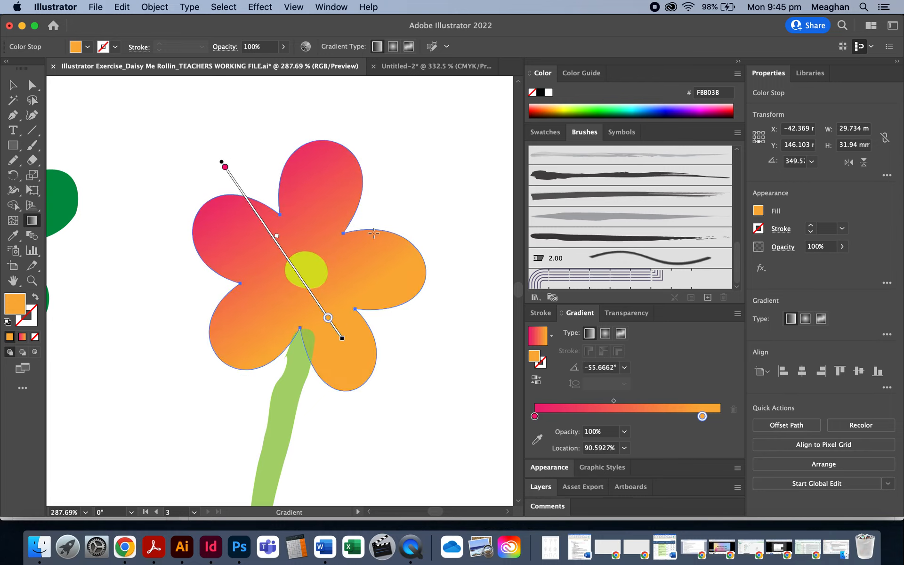
pyautogui.moveTo(312, 151); pyautogui.dragTo(330, 195)
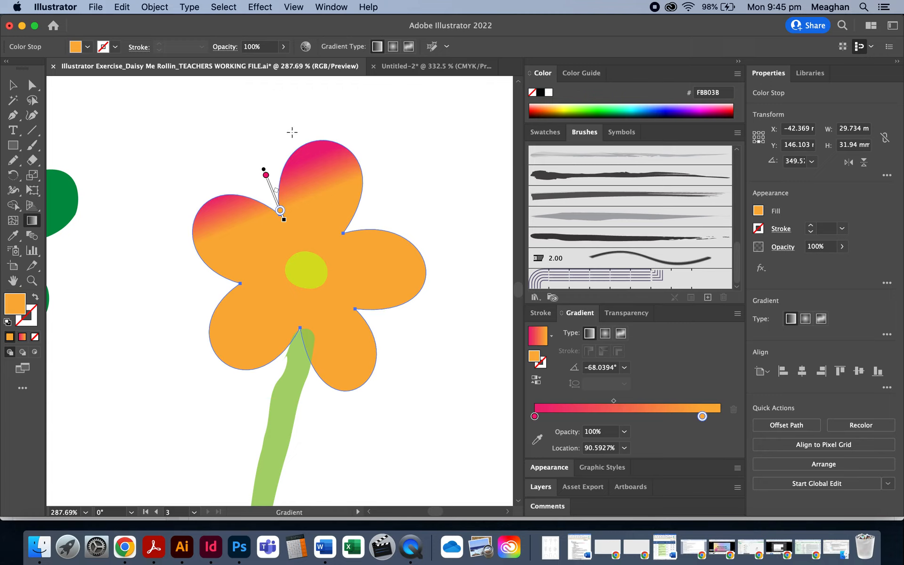
pyautogui.moveTo(292, 132)
pyautogui.mouseDown()
pyautogui.moveTo(345, 313)
pyautogui.moveTo(419, 480)
pyautogui.mouseUp()
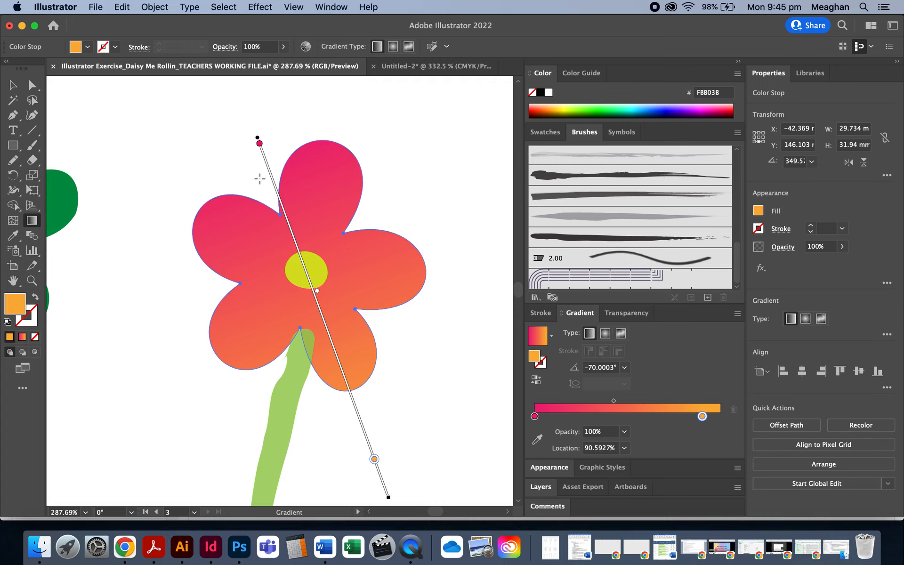
pyautogui.moveTo(241, 178)
pyautogui.mouseDown()
pyautogui.moveTo(329, 334)
pyautogui.moveTo(390, 397)
pyautogui.moveTo(386, 414)
pyautogui.mouseUp()
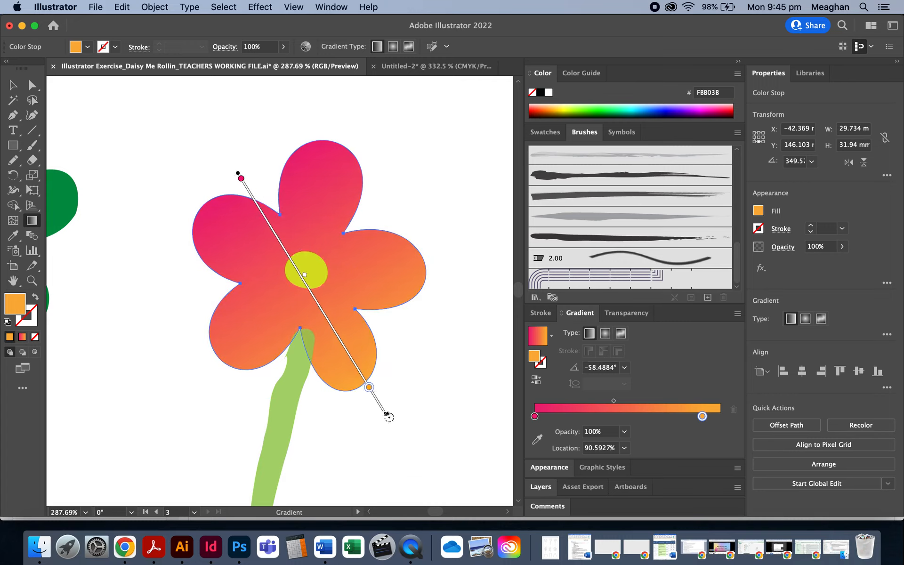
pyautogui.moveTo(389, 417)
pyautogui.mouseDown()
pyautogui.moveTo(440, 355)
pyautogui.moveTo(469, 289)
pyautogui.moveTo(395, 376)
pyautogui.moveTo(303, 397)
pyautogui.moveTo(419, 297)
pyautogui.moveTo(434, 267)
pyautogui.mouseUp()
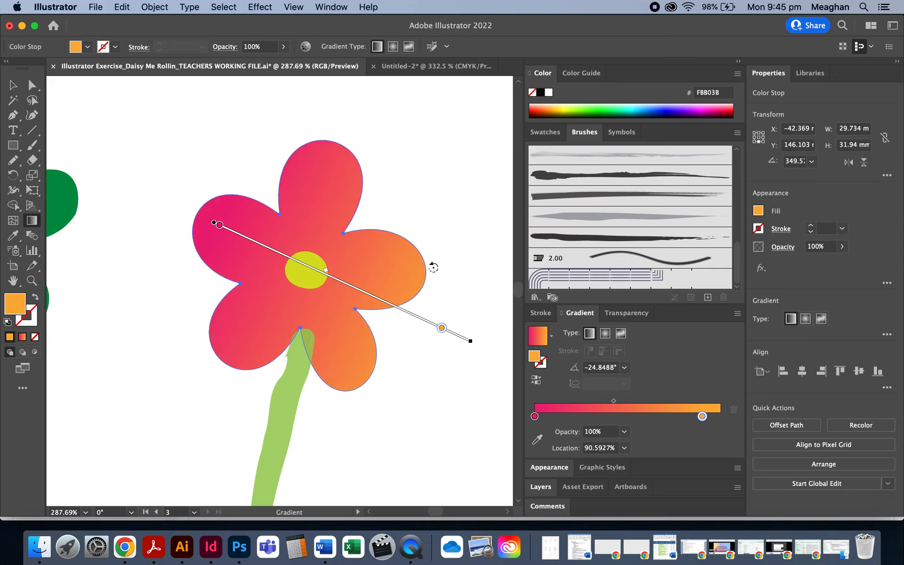
pyautogui.click(12, 85)
pyautogui.click(472, 371)
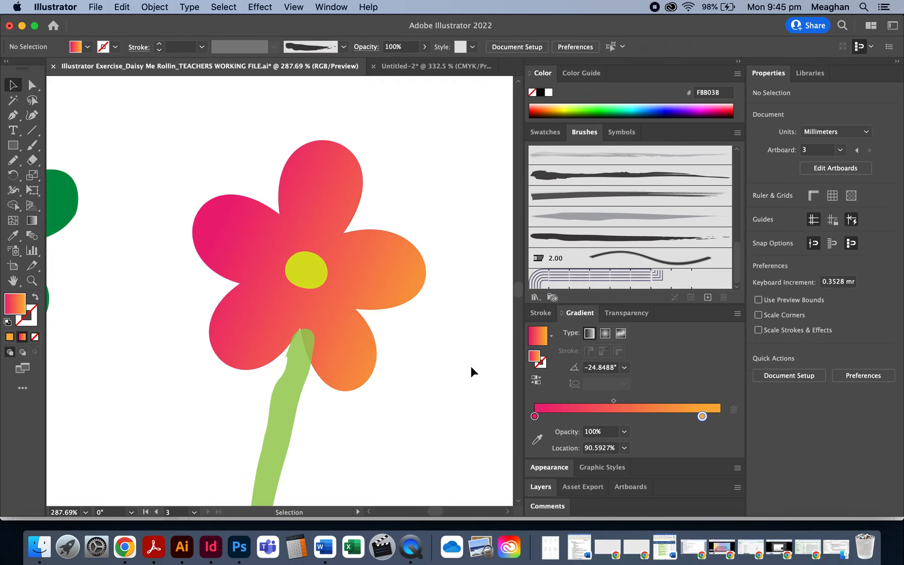
# Step: Isolate the flower group to set its petals' gradient type to radial, leave isolation and select the whole flower group
pyautogui.click(396, 273)
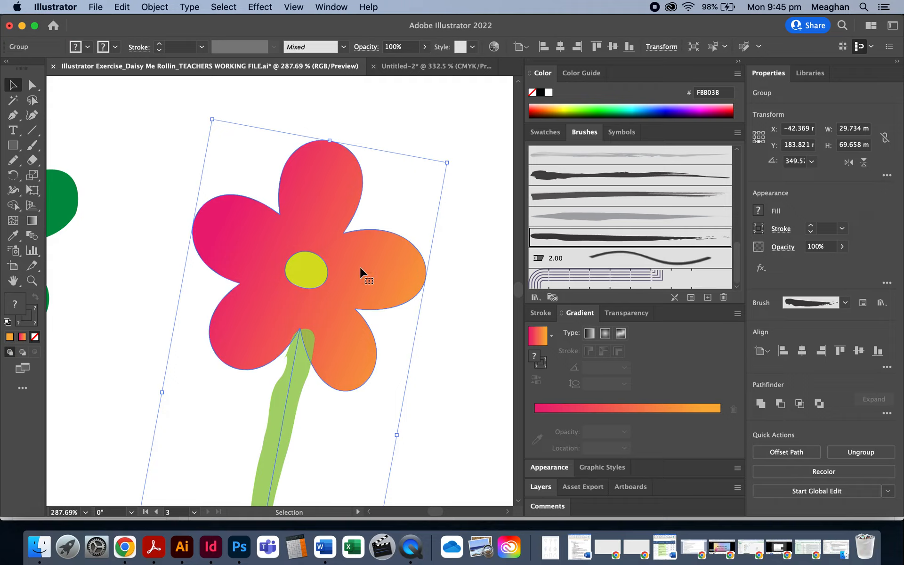
pyautogui.scroll(-1, 279, 279)
pyautogui.scroll(1, 278, 282)
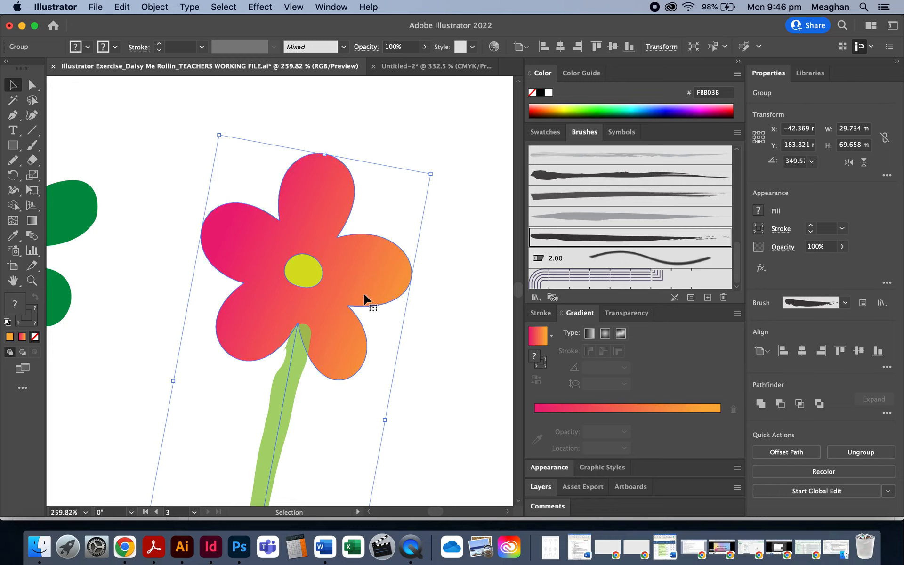
pyautogui.scroll(-1, 365, 299)
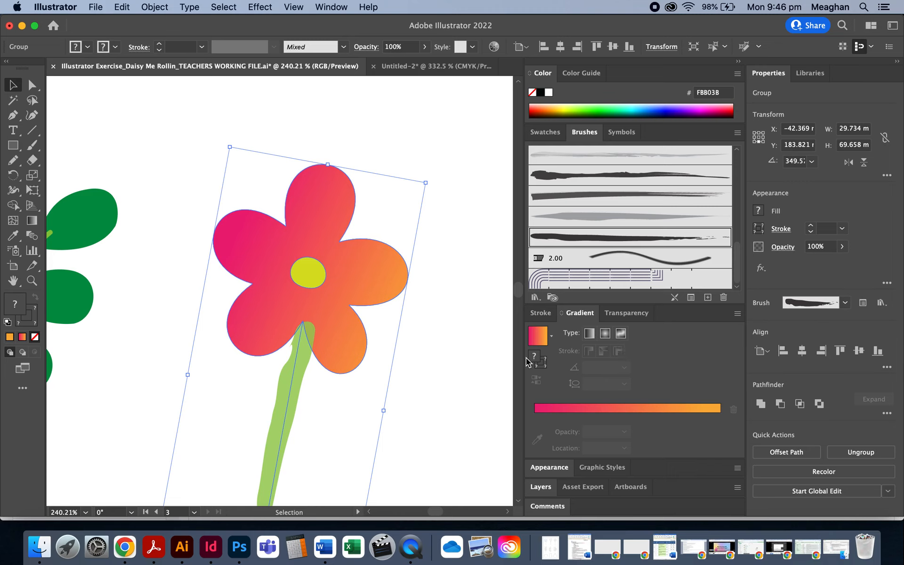
pyautogui.click(460, 368)
pyautogui.doubleClick(375, 287)
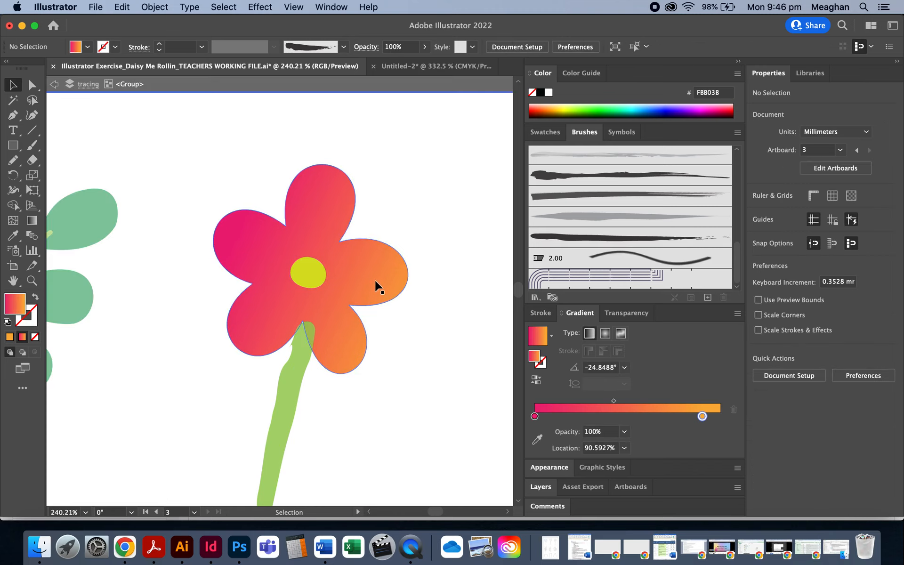
pyautogui.click(601, 323)
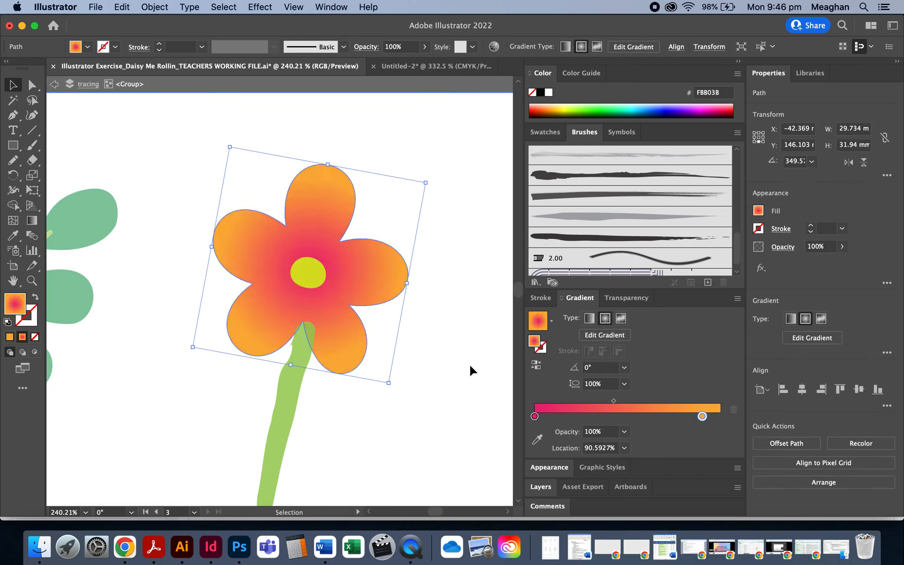
pyautogui.click(448, 380)
pyautogui.doubleClick(447, 377)
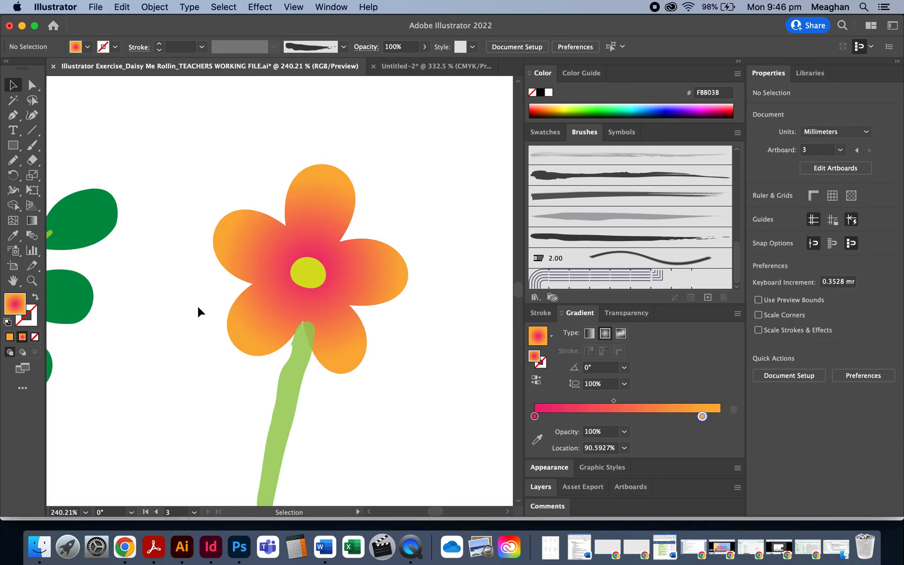
pyautogui.click(380, 286)
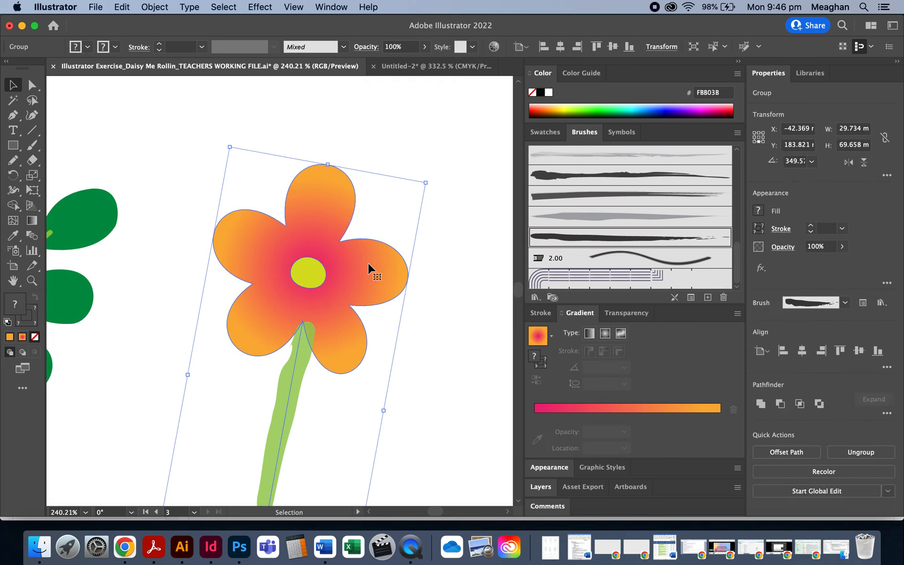
# Step: Reverse the small flower's radial petal gradient, with the orange stop at the start and the pink stop at 100%, and show the colour swatches
pyautogui.click(440, 314)
pyautogui.click(32, 85)
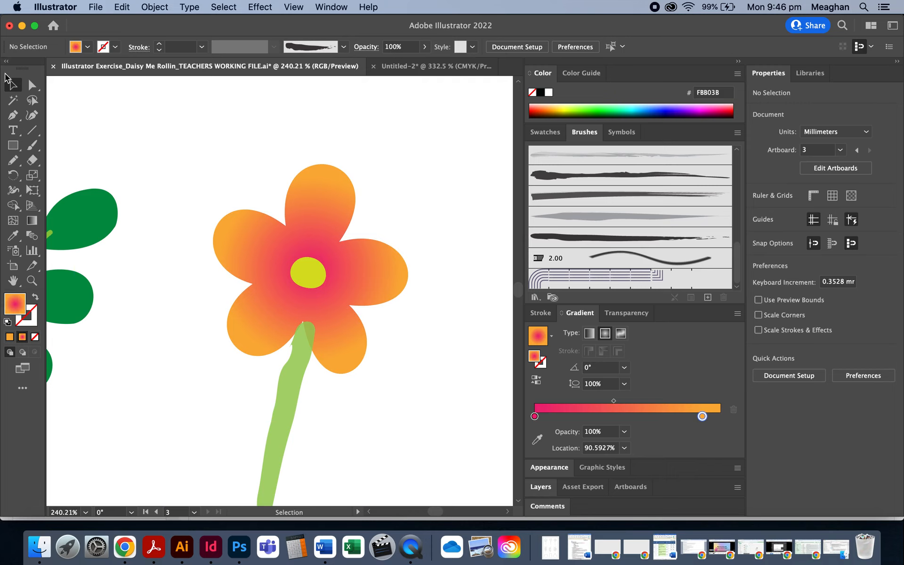
pyautogui.click(258, 262)
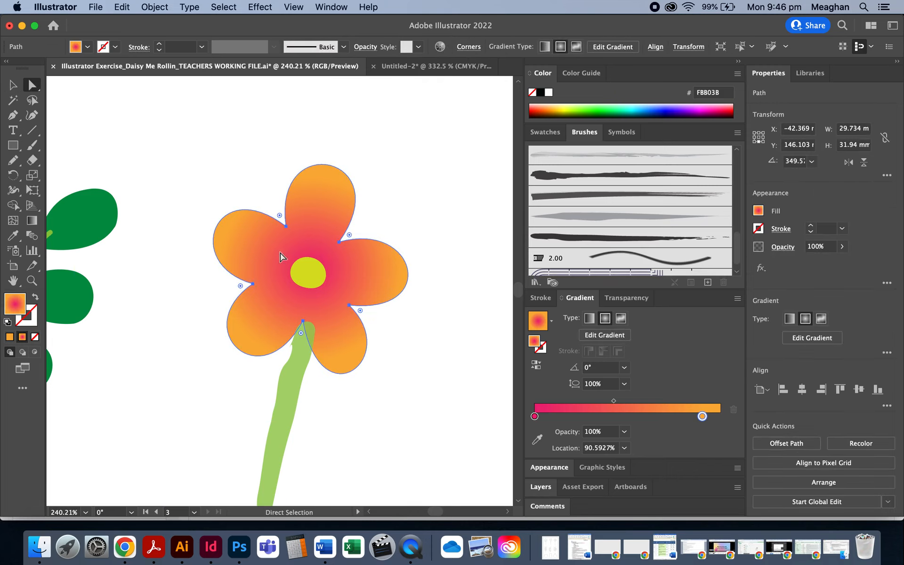
pyautogui.moveTo(535, 416); pyautogui.dragTo(633, 416)
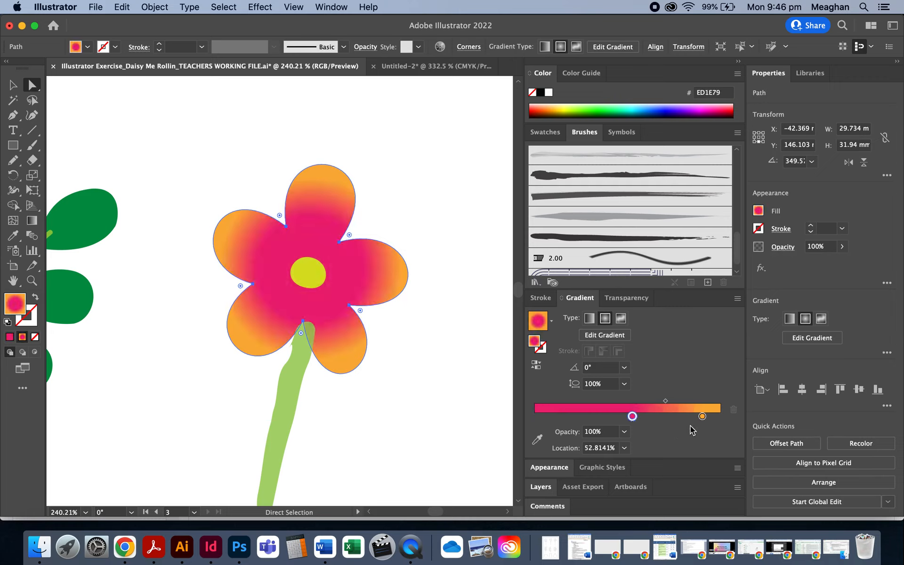
pyautogui.moveTo(702, 417); pyautogui.dragTo(529, 417)
pyautogui.moveTo(633, 416); pyautogui.dragTo(739, 423)
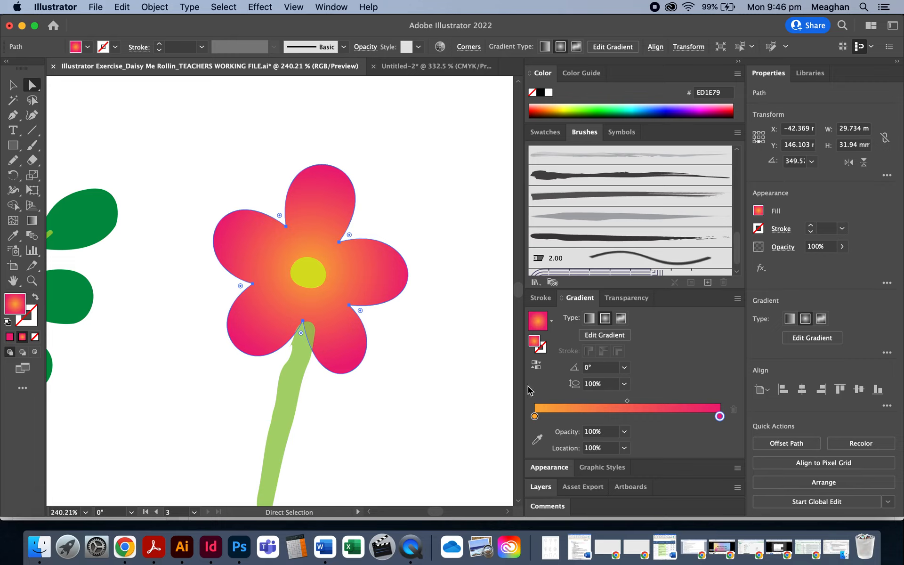
pyautogui.scroll(-3, 361, 382)
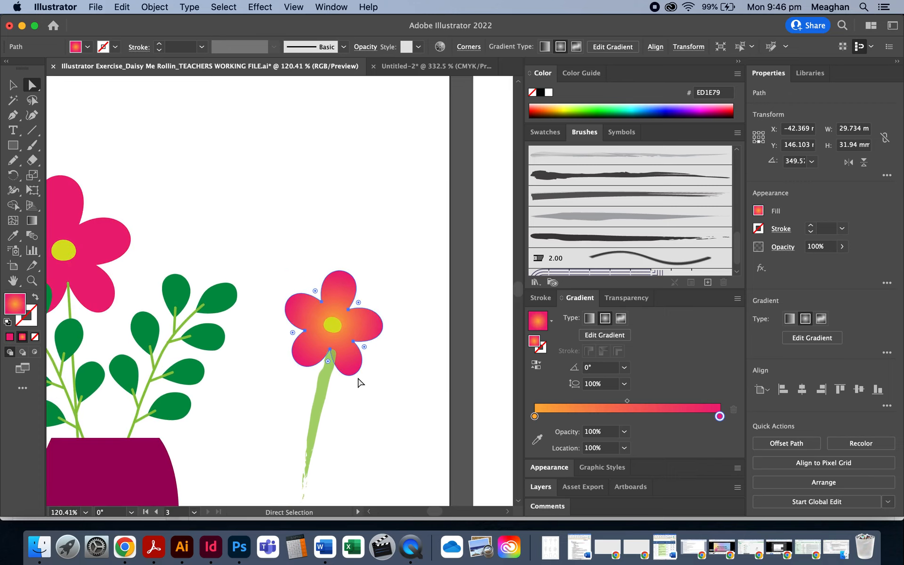
pyautogui.click(13, 85)
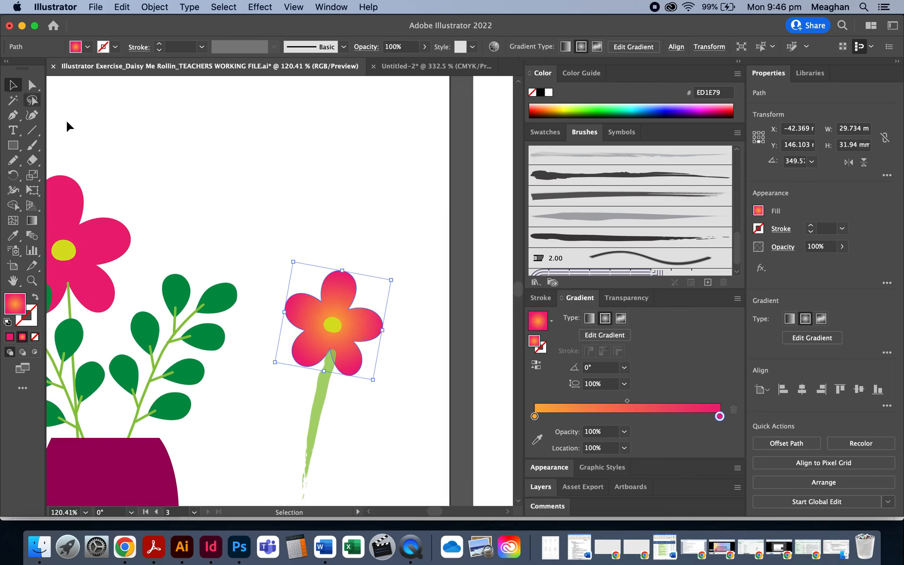
pyautogui.click(544, 132)
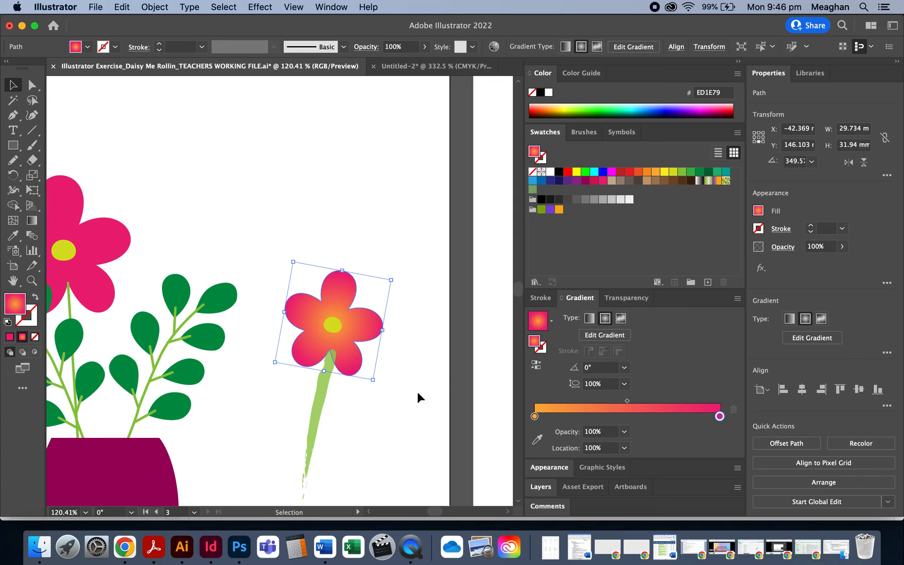
pyautogui.hscroll(-3, 113, 243)
pyautogui.click(152, 257)
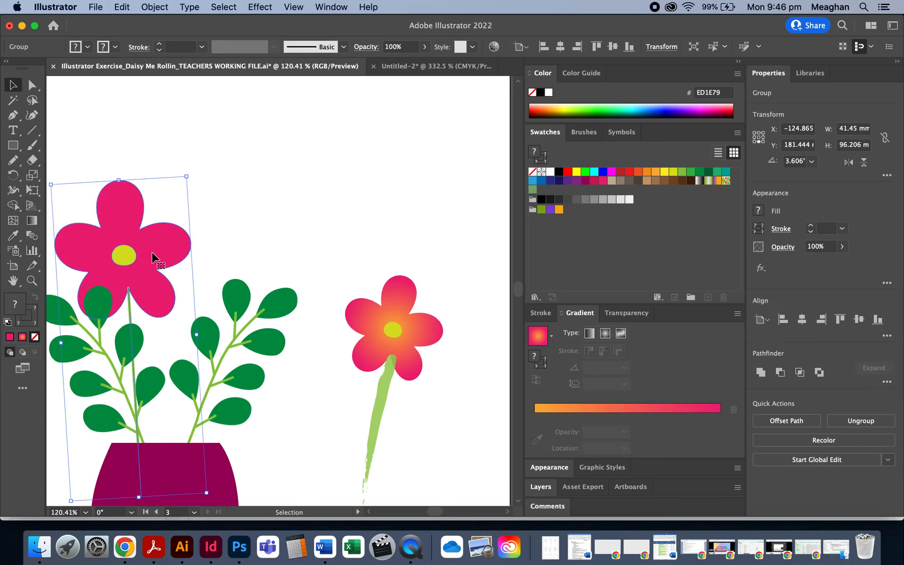
pyautogui.doubleClick(159, 249)
pyautogui.click(343, 293)
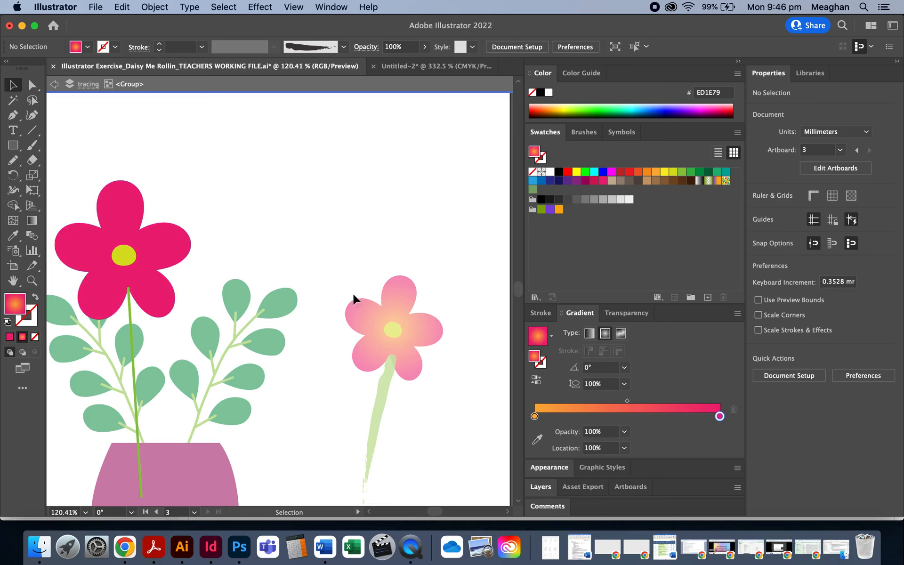
pyautogui.doubleClick(319, 289)
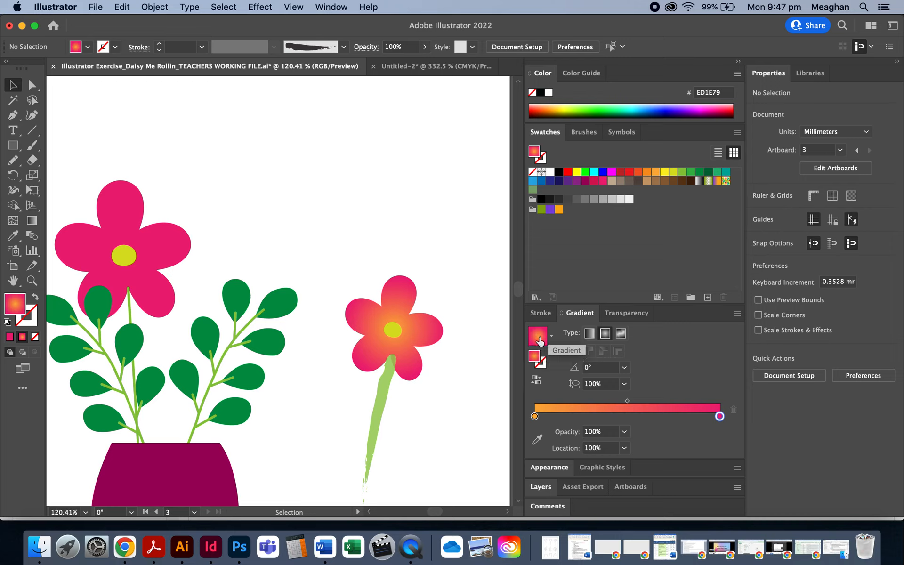
# Step: Save the orange-to-pink radial gradient as a new swatch and apply it to the large flower's petals
pyautogui.moveTo(540, 341); pyautogui.dragTo(549, 233)
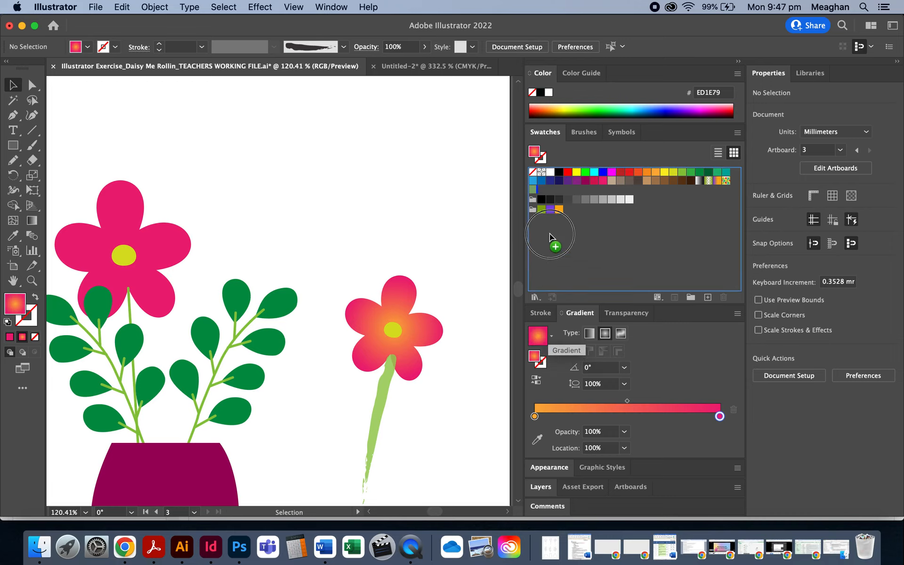
pyautogui.moveTo(561, 197); pyautogui.dragTo(563, 191)
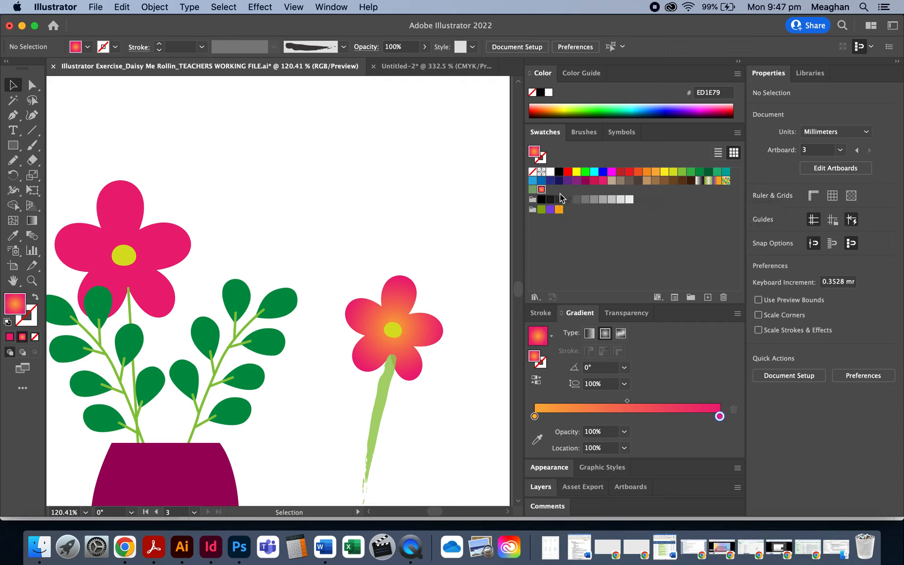
pyautogui.press('a')
pyautogui.click(121, 199)
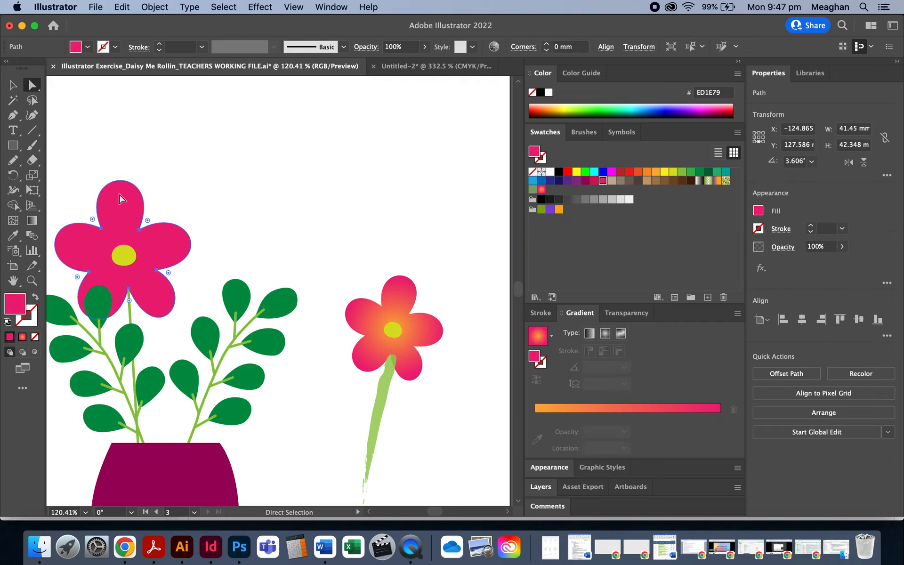
pyautogui.click(541, 191)
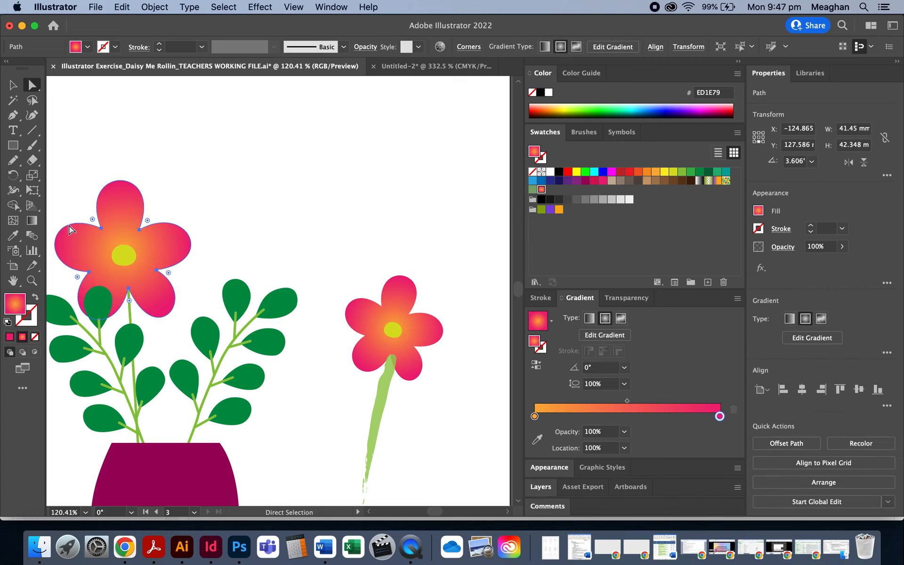
pyautogui.click(13, 85)
pyautogui.click(228, 266)
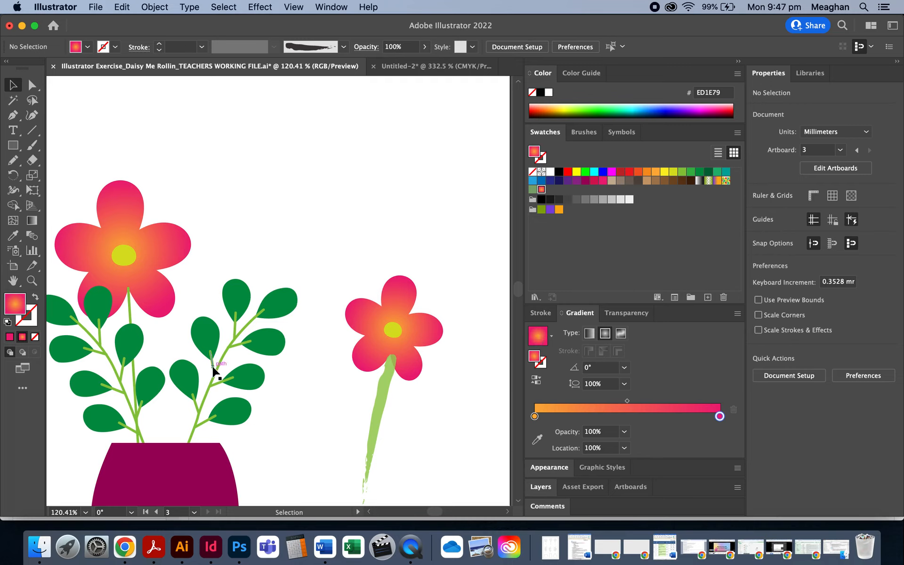
# Step: Move the small brush-stemmed flower into the bouquet between the two branches above the vase, and deselect it
pyautogui.scroll(-5, 299, 394)
pyautogui.hscroll(-4, 298, 393)
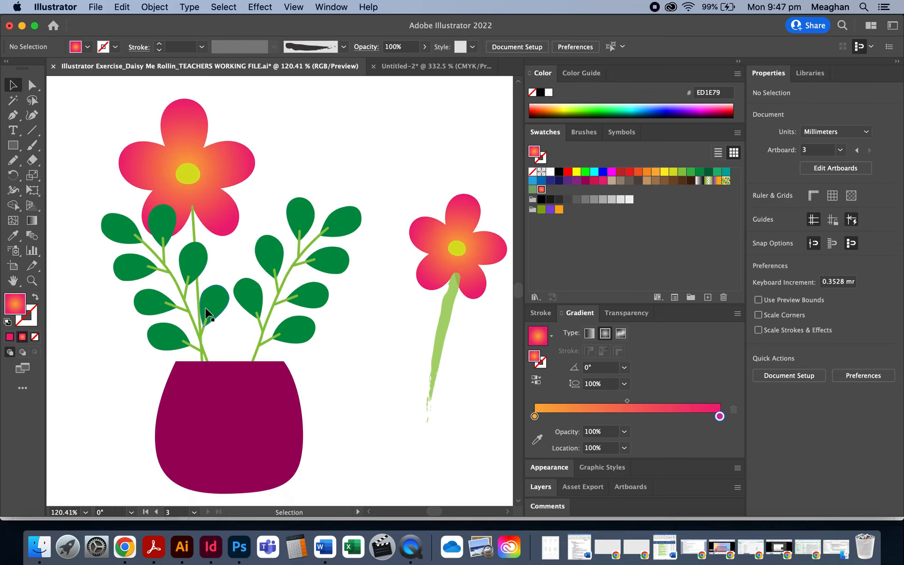
pyautogui.scroll(-3, 206, 322)
pyautogui.moveTo(383, 272); pyautogui.dragTo(230, 268)
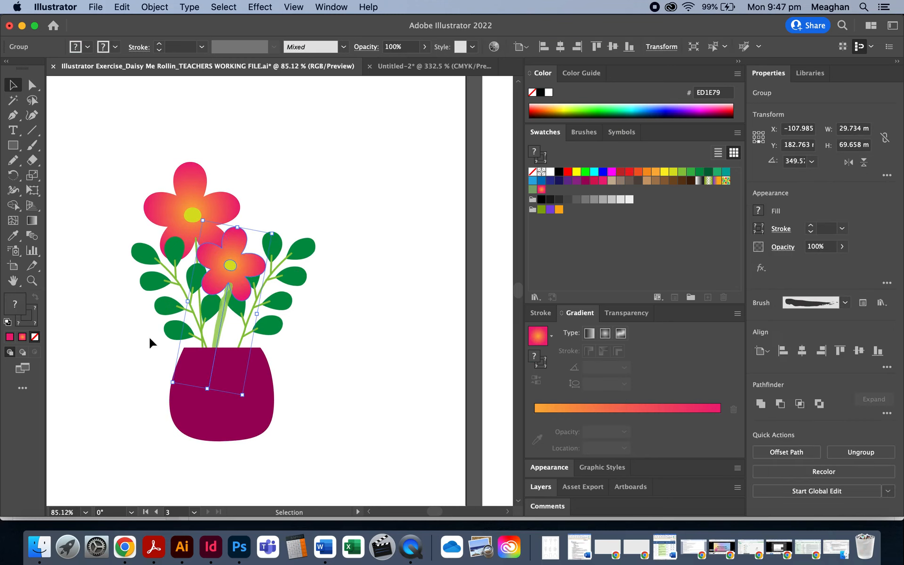
pyautogui.click(307, 345)
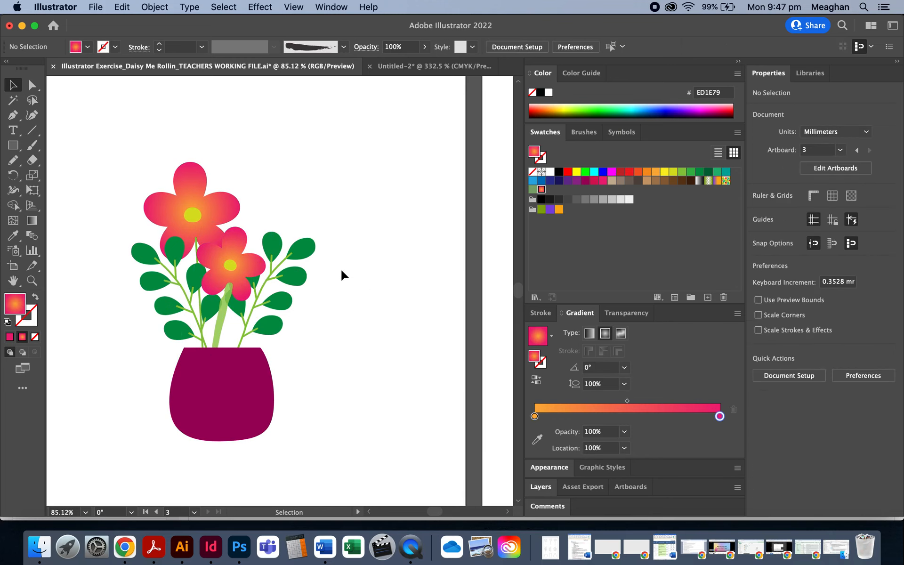
pyautogui.scroll(-5, 420, 285)
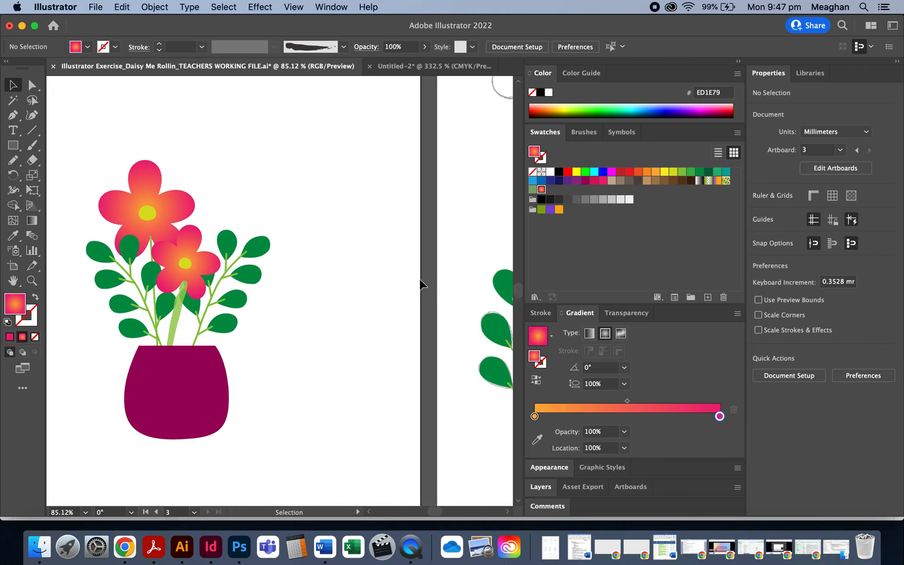
pyautogui.scroll(-1, 421, 284)
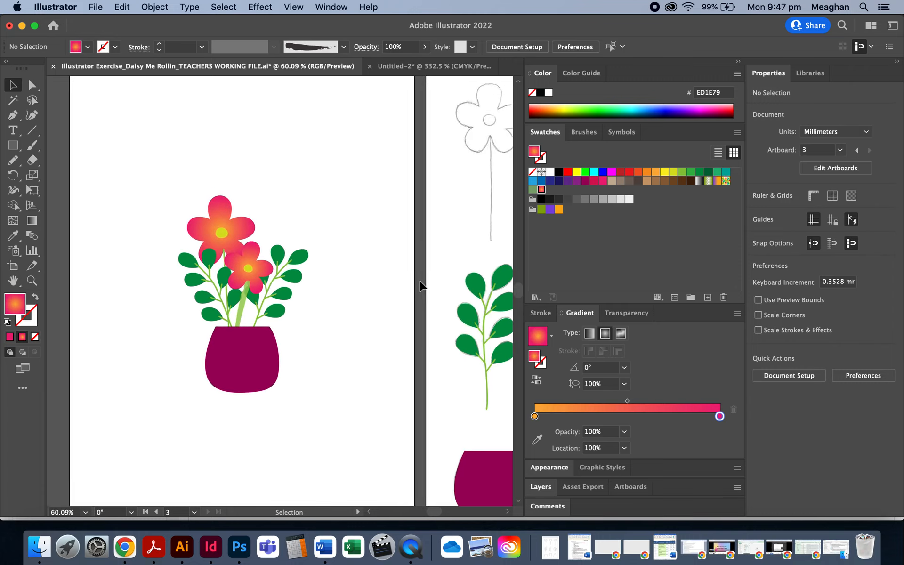
pyautogui.hscroll(5, 420, 285)
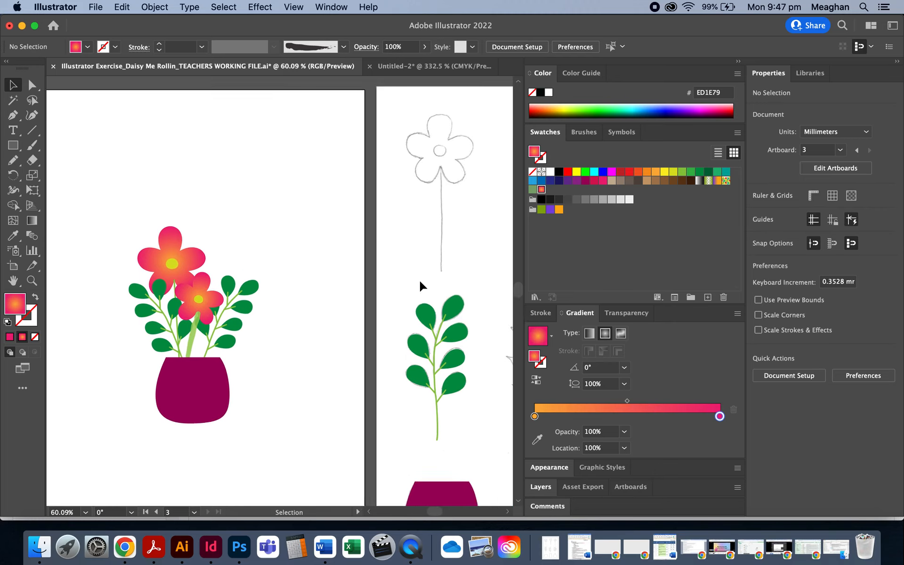
pyautogui.hscroll(-1, 420, 285)
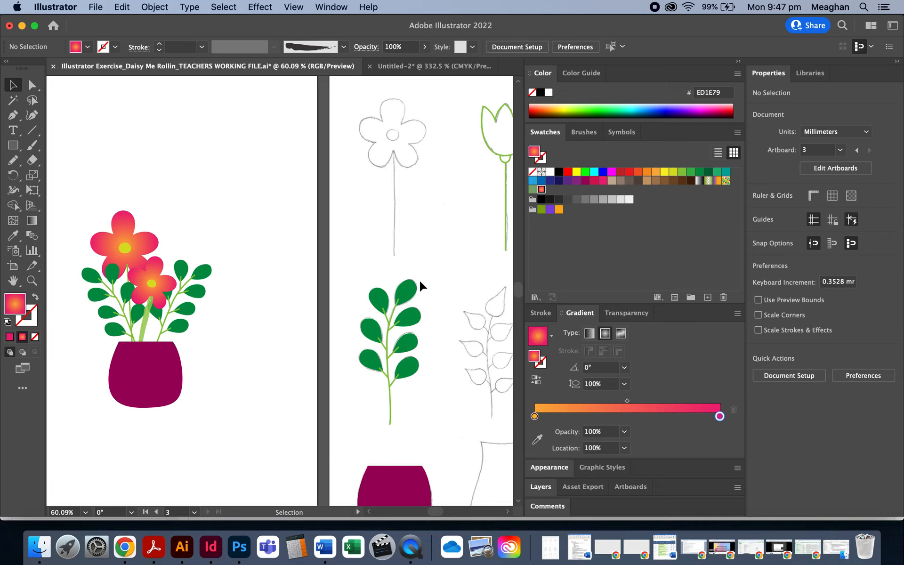
pyautogui.hscroll(-2, 421, 285)
pyautogui.scroll(-1, 420, 285)
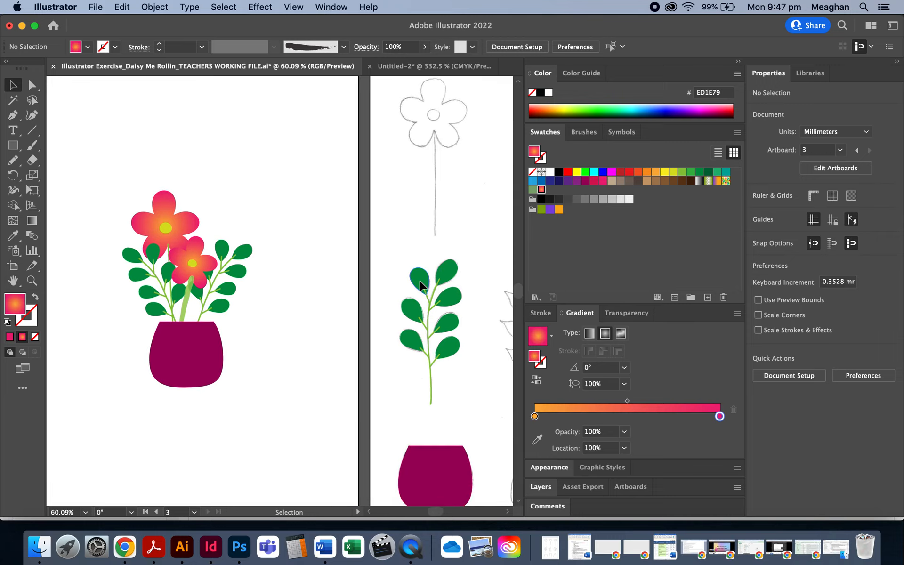